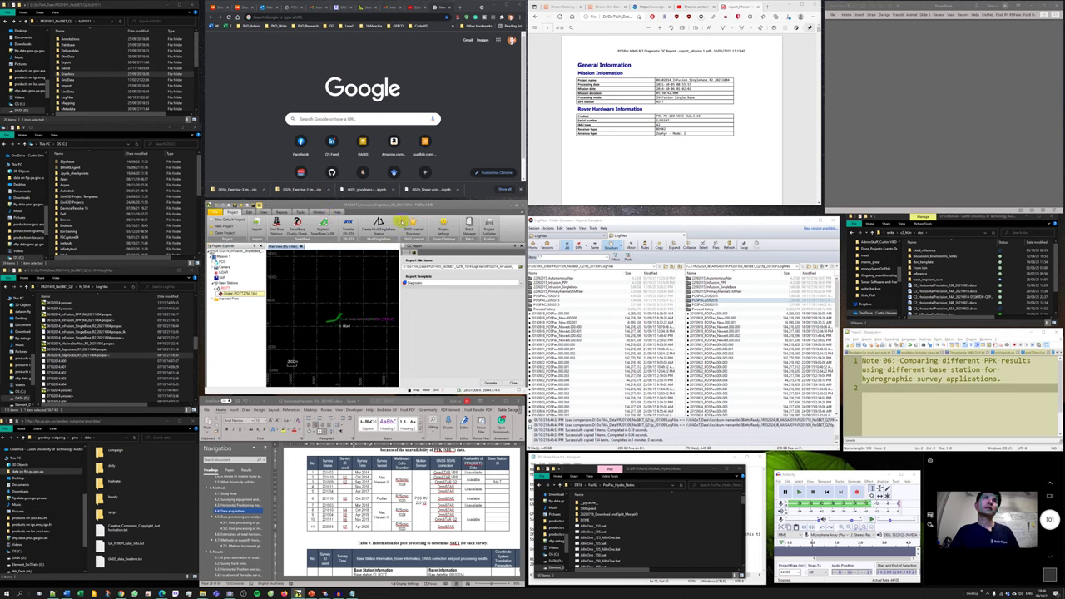
Step: Check the GNSS mode in the GNSS-Inertial Processor and examine the base station's global and local coordinates in its properties
left_click(400, 223)
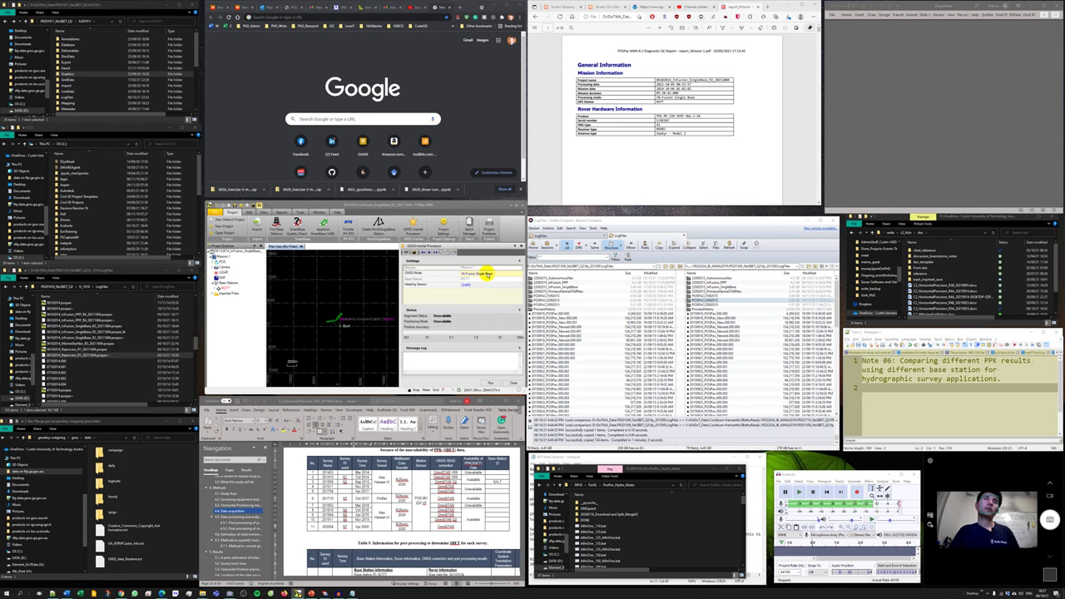
left_click(471, 280)
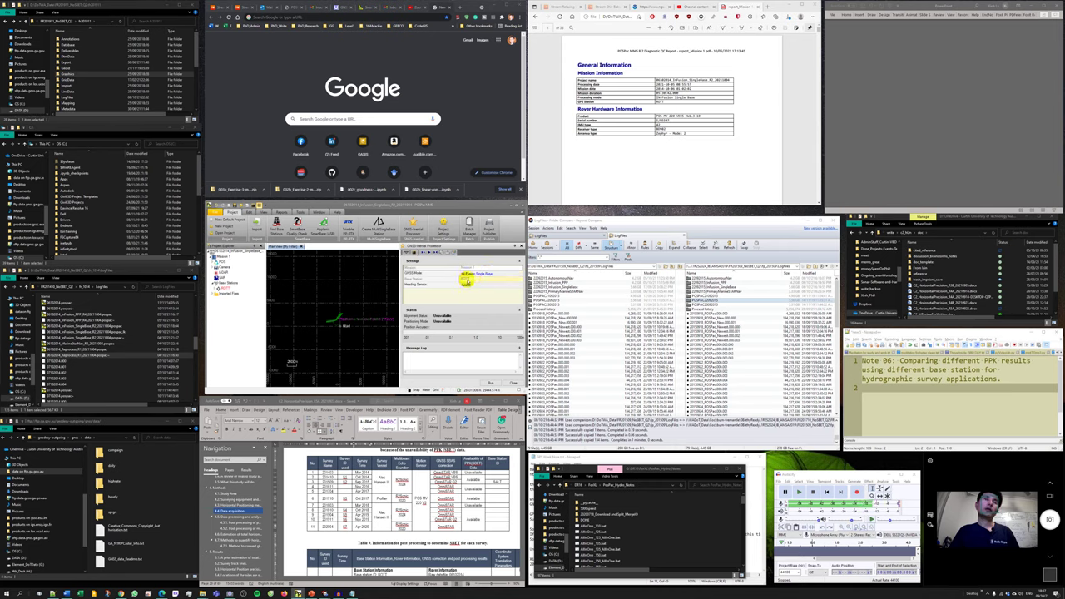
right_click(222, 288)
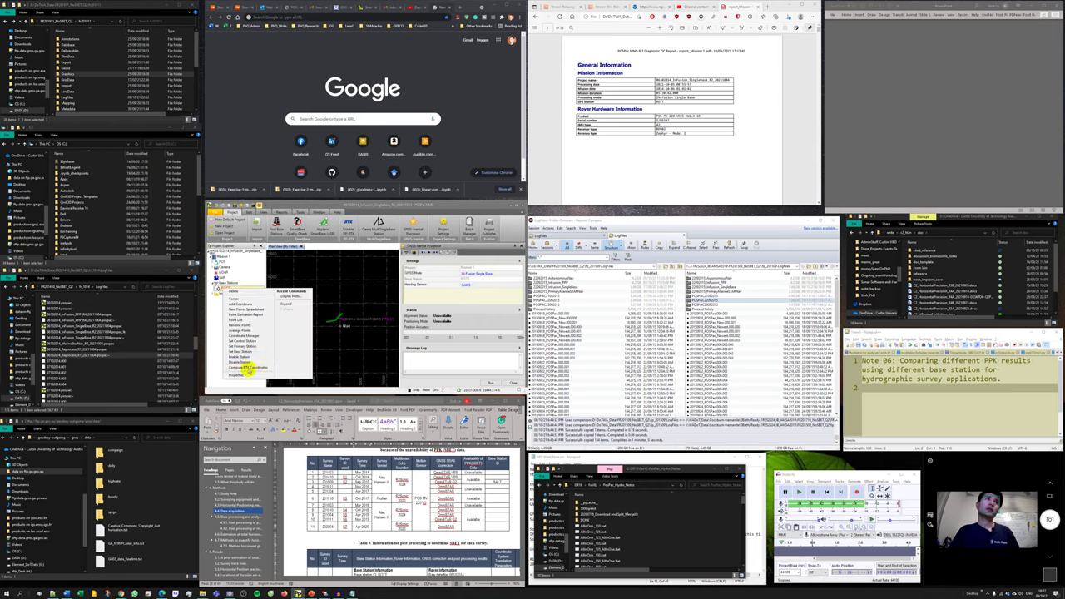
left_click(243, 374)
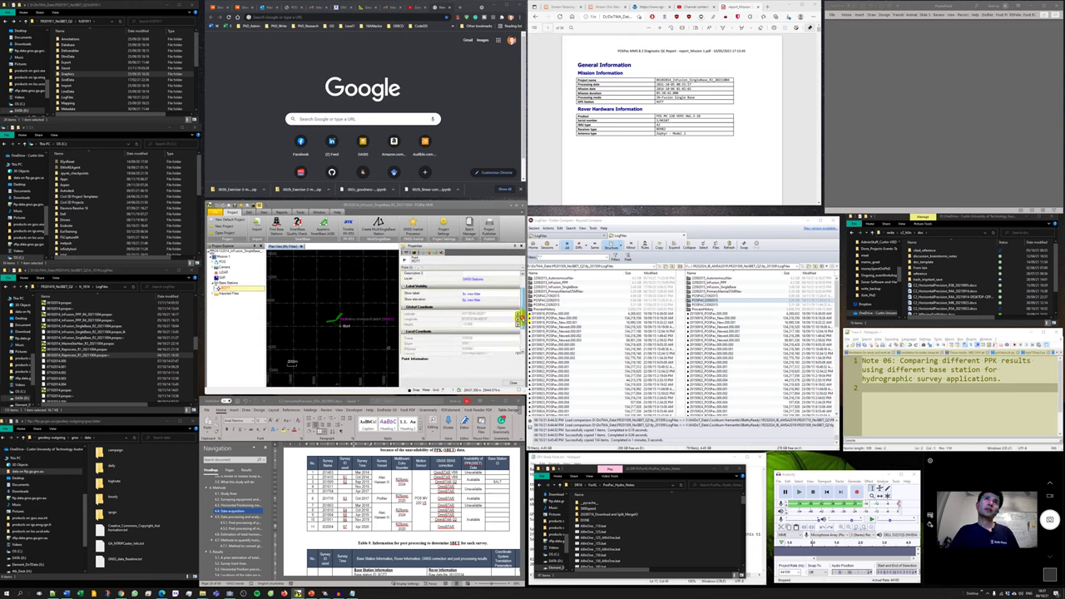
scroll(519, 318, "down", 2)
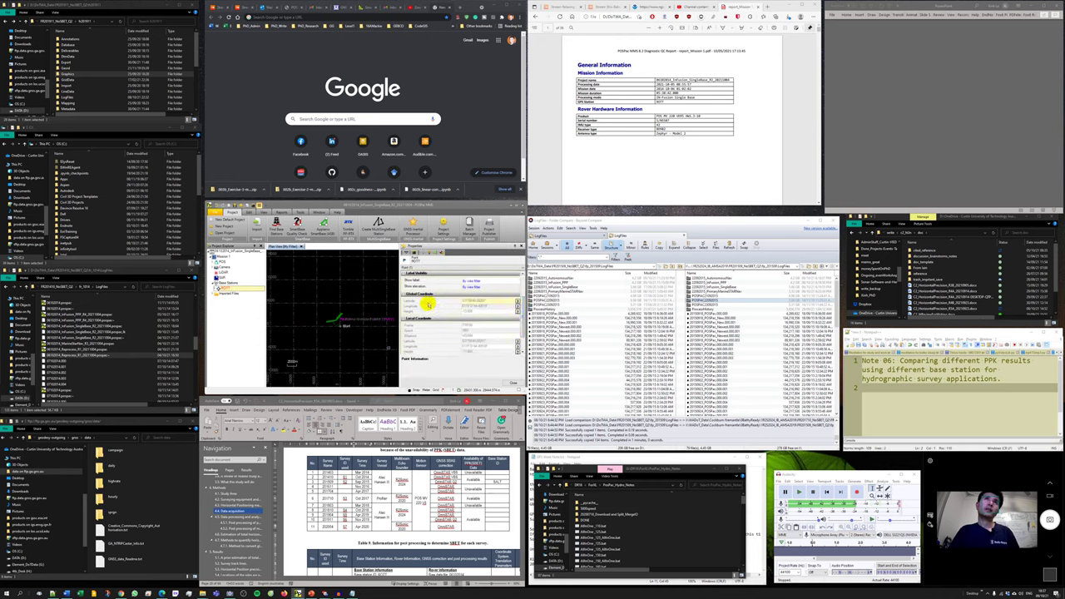
left_click(427, 307)
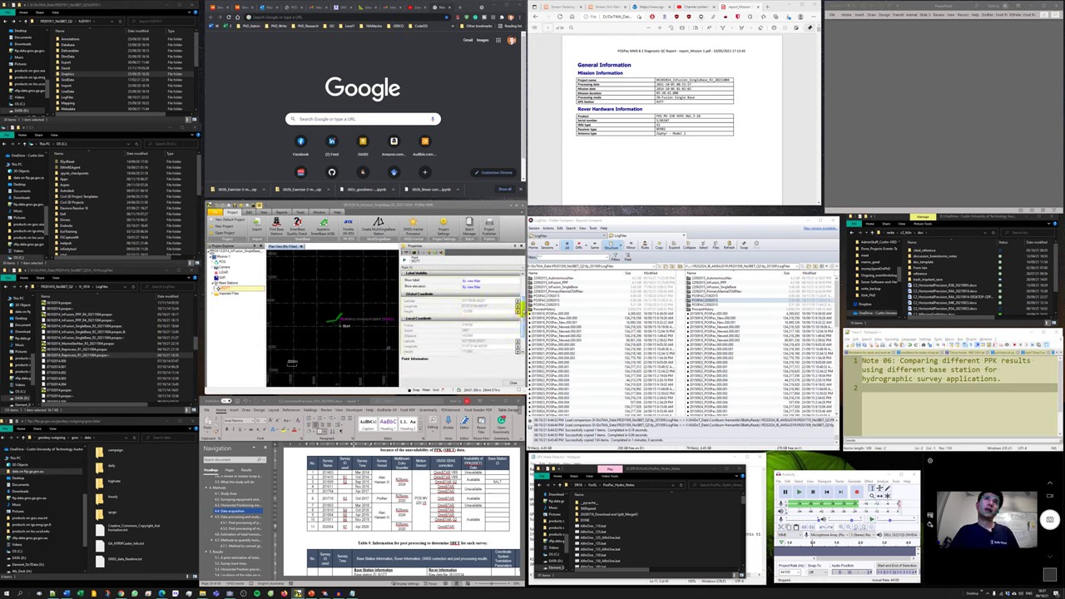
scroll(514, 318, "down", 2)
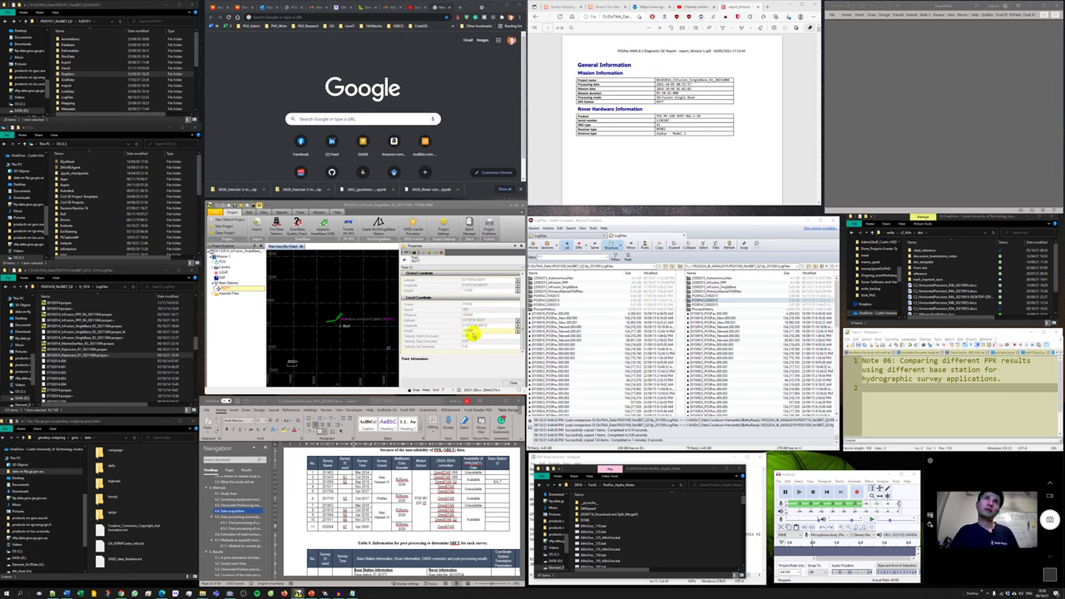
Step: Locate the base station order ZIP archive in the LogFiles folder and open the ROTT279A.txt summary inside it
left_click(55, 344)
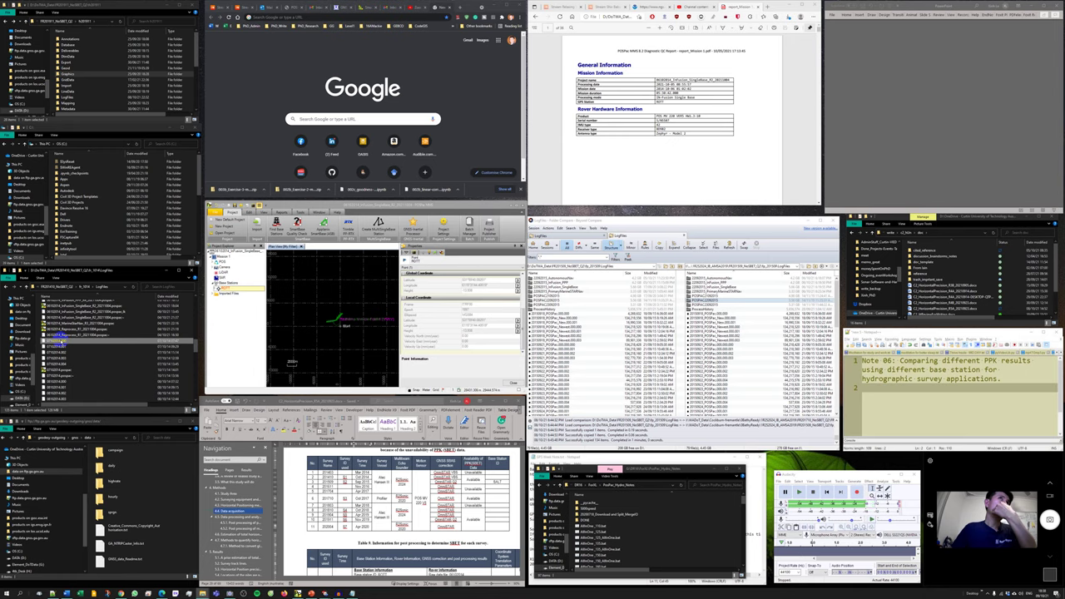
scroll(58, 357, "down", 2)
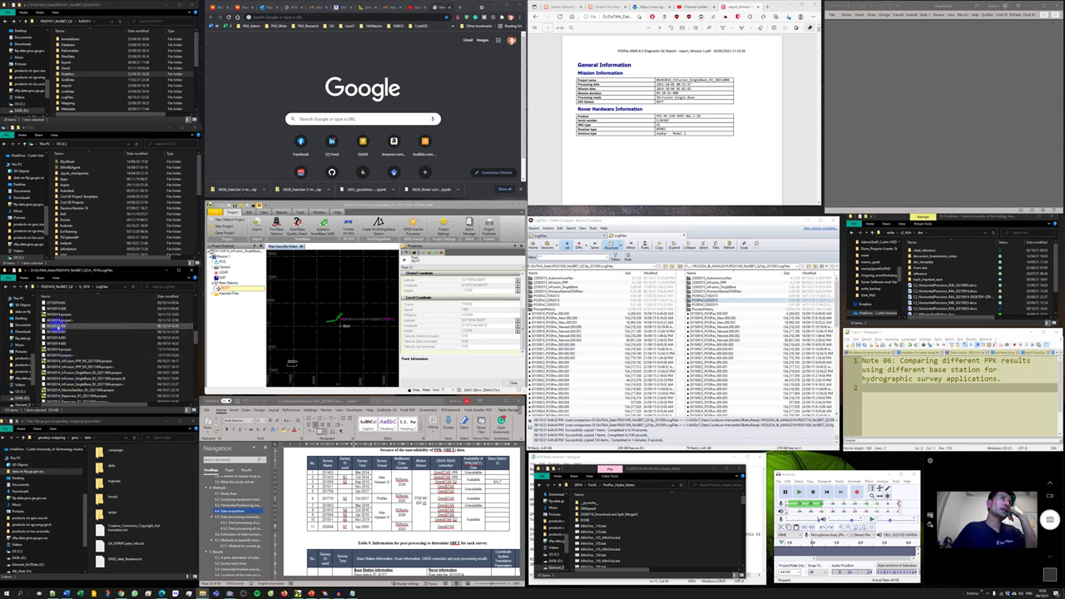
scroll(89, 337, "down", 2)
scroll(90, 337, "down", 5)
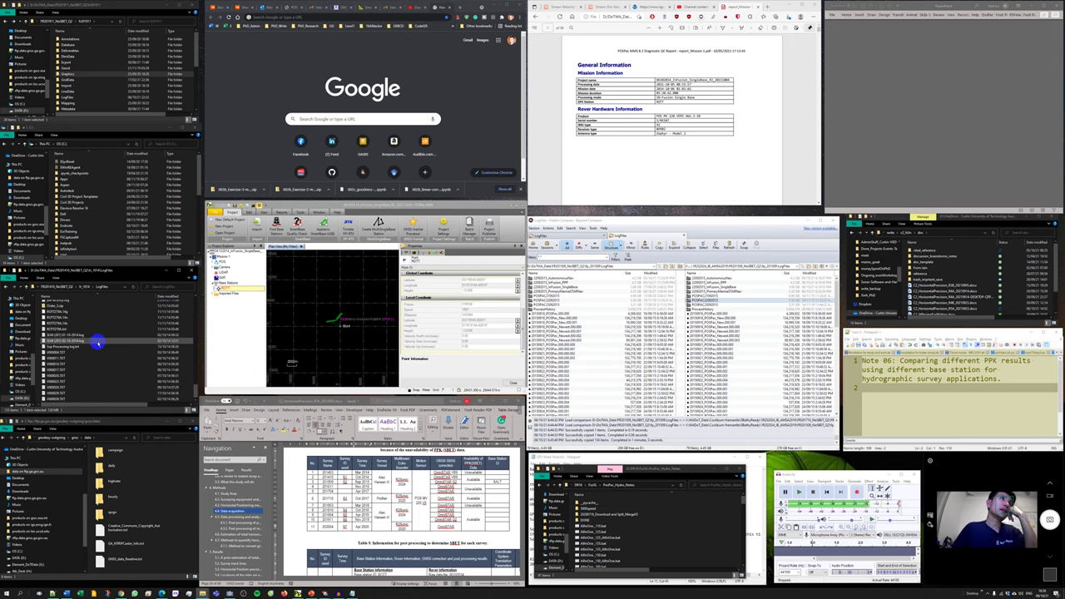
scroll(96, 341, "up", 5)
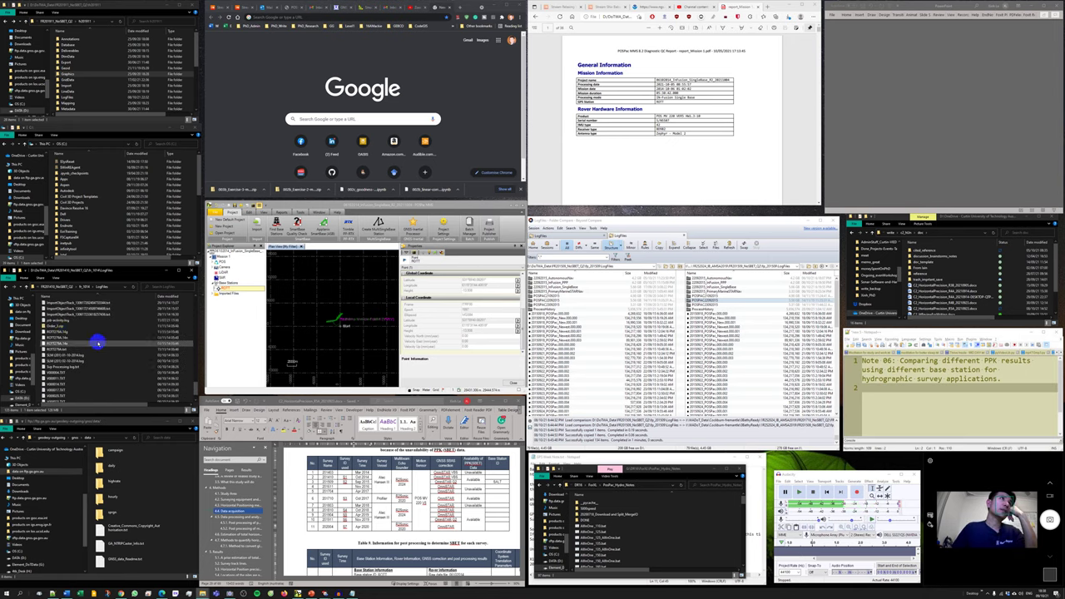
left_click(58, 329)
scroll(63, 336, "down", 5)
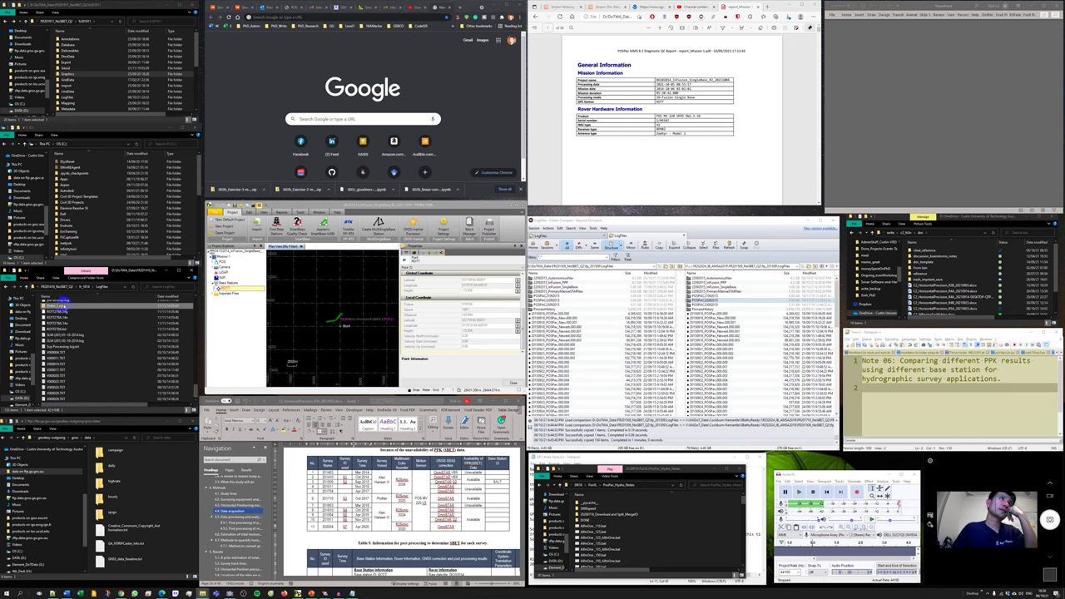
double_click(59, 306)
double_click(59, 321)
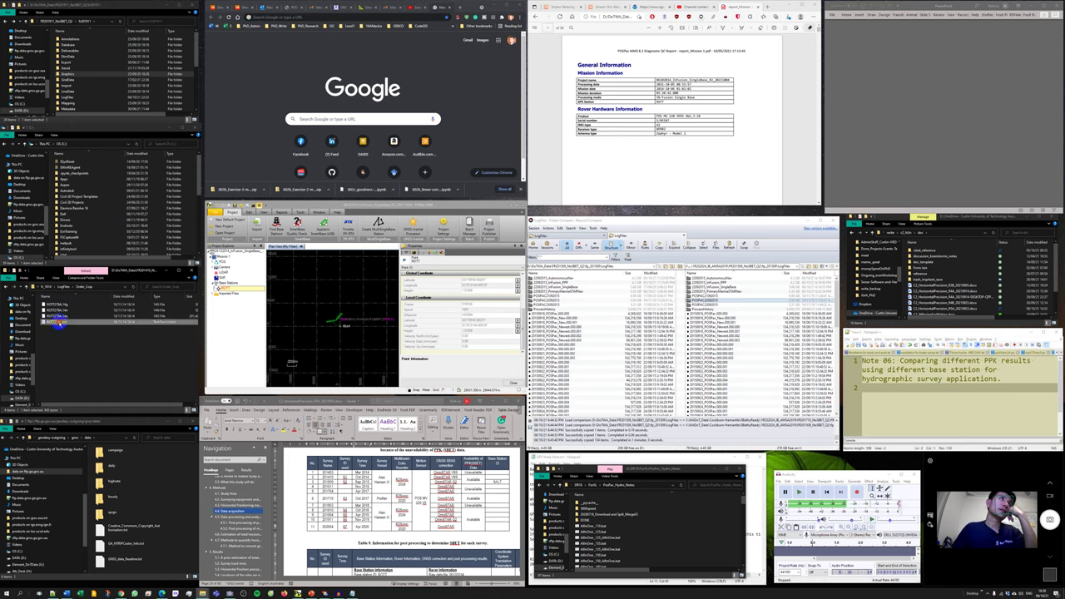
Step: Examine the base data summary's creation date, input parameters, station, file type and epoch analysis against the base station's properties
left_click(629, 496)
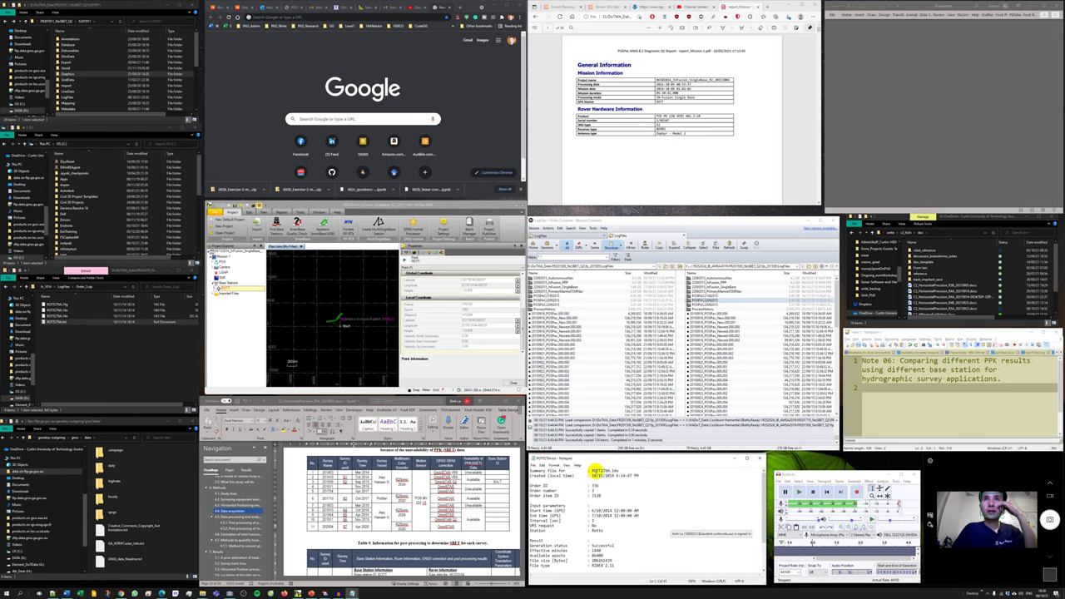
left_click_drag(591, 471, 619, 471)
left_click(636, 474)
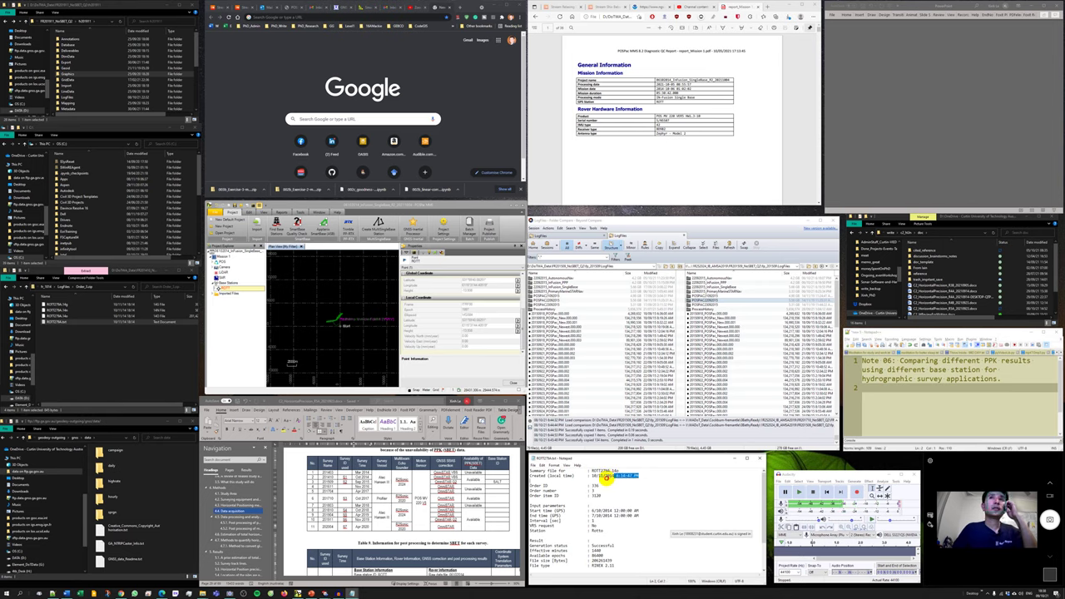
scroll(612, 490, "down", 1)
left_click(615, 511)
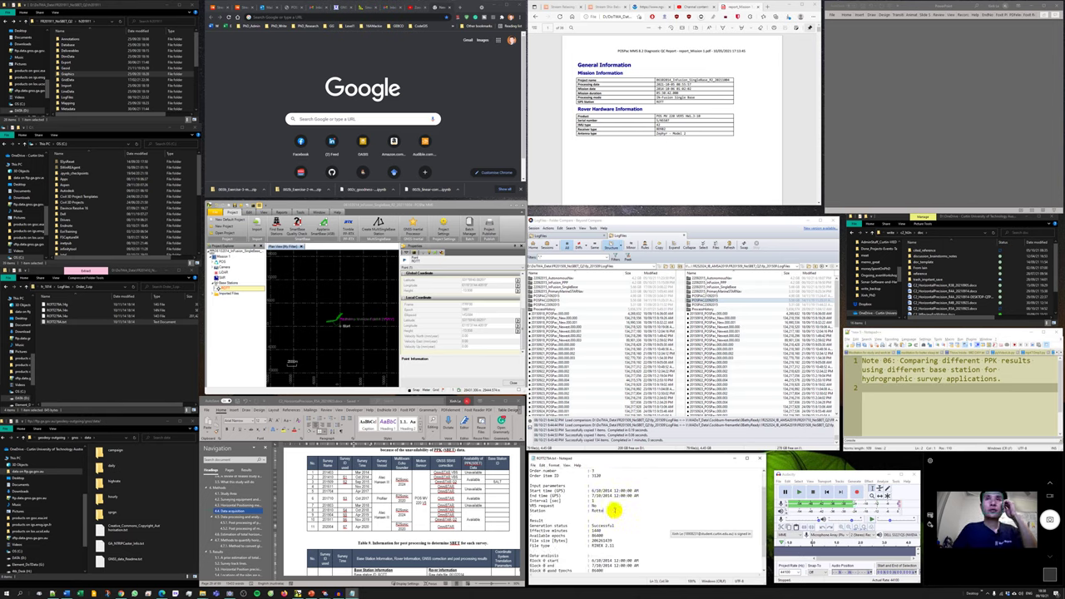
scroll(616, 509, "down", 1)
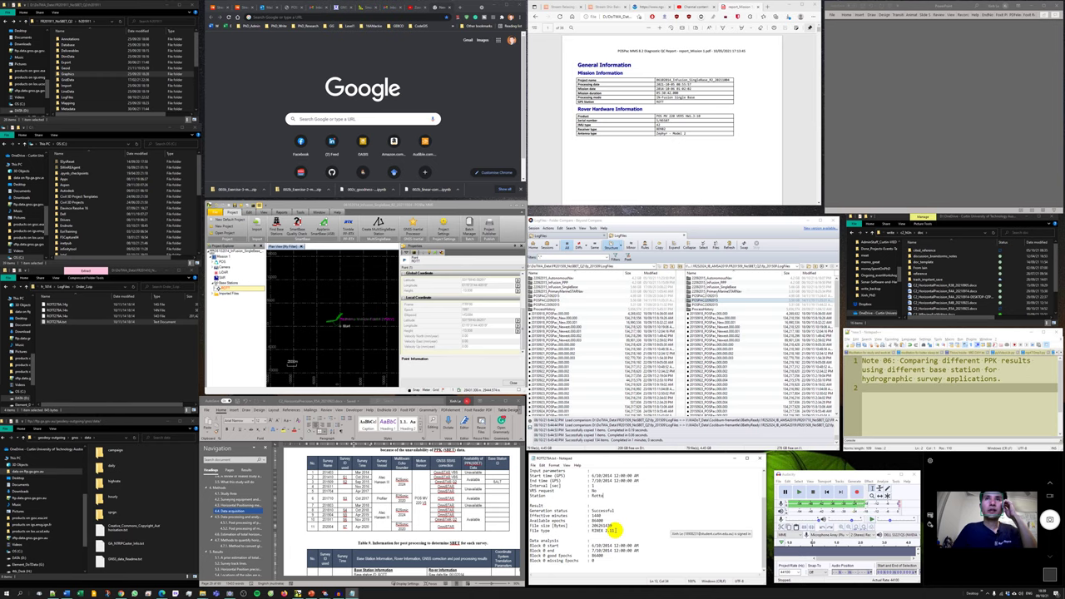
left_click(615, 529)
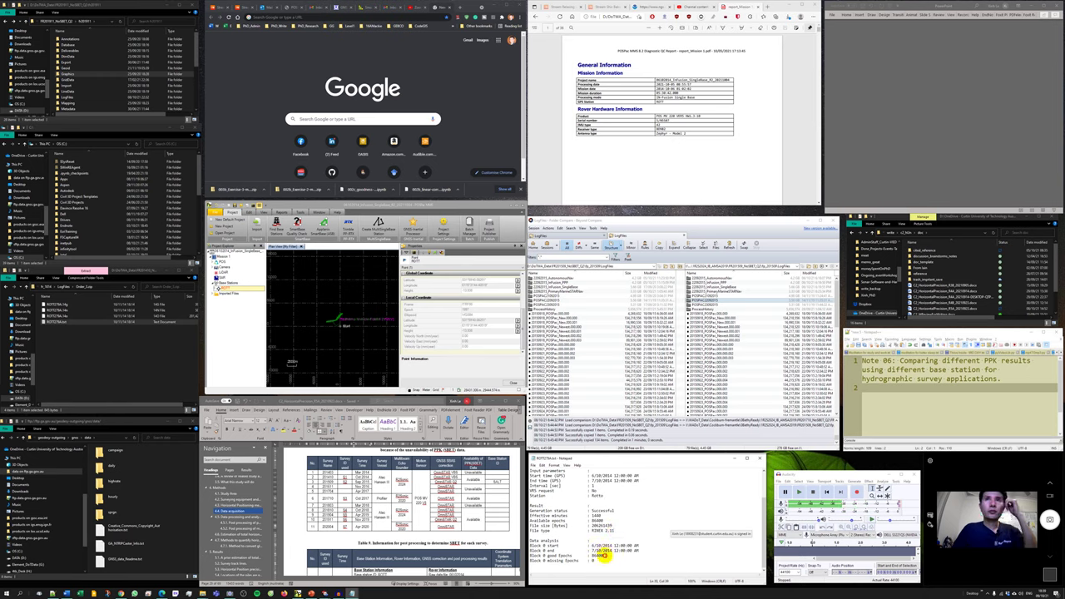
scroll(620, 536, "up", 2)
left_click(624, 530)
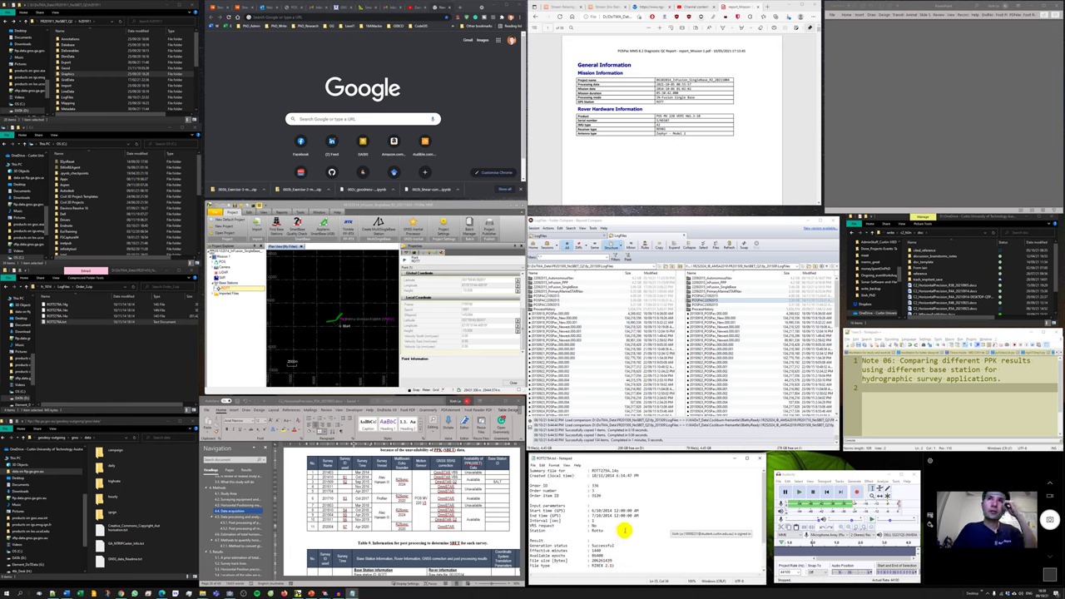
scroll(623, 530, "down", 2)
left_click(652, 538)
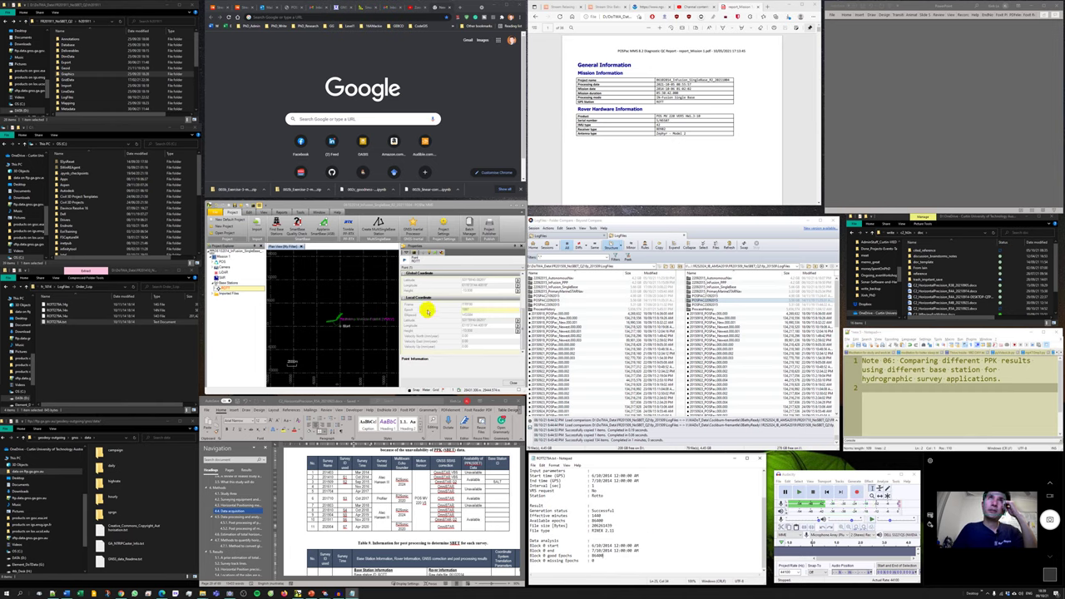
left_click(429, 307)
left_click(665, 511)
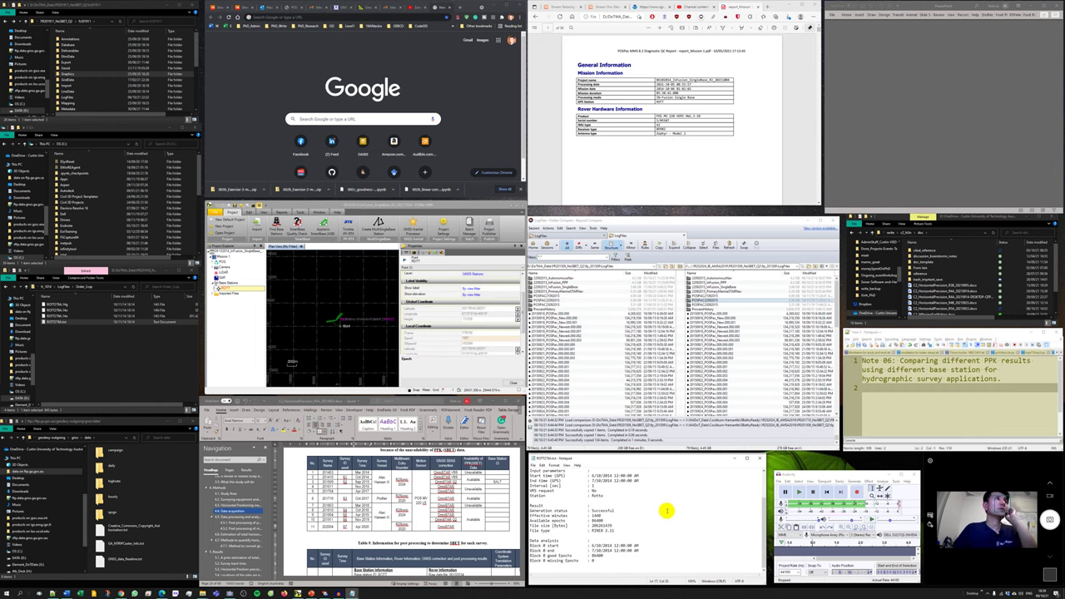
Step: Inspect the ROTT279A base station data files in the archive and return to the LogFiles folder
left_click(60, 318)
left_click(61, 319)
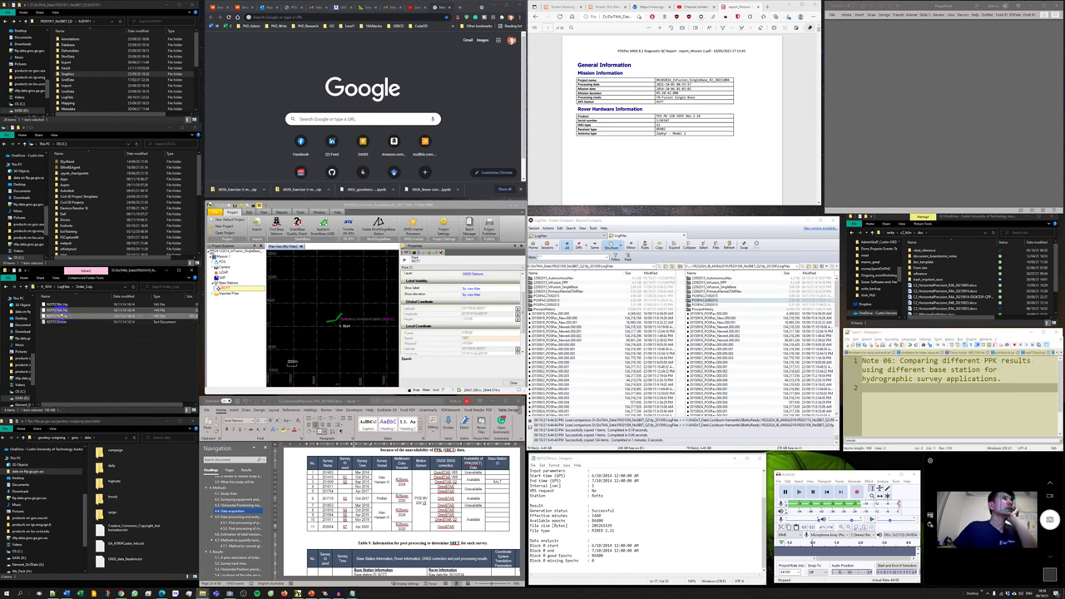
left_click(60, 305)
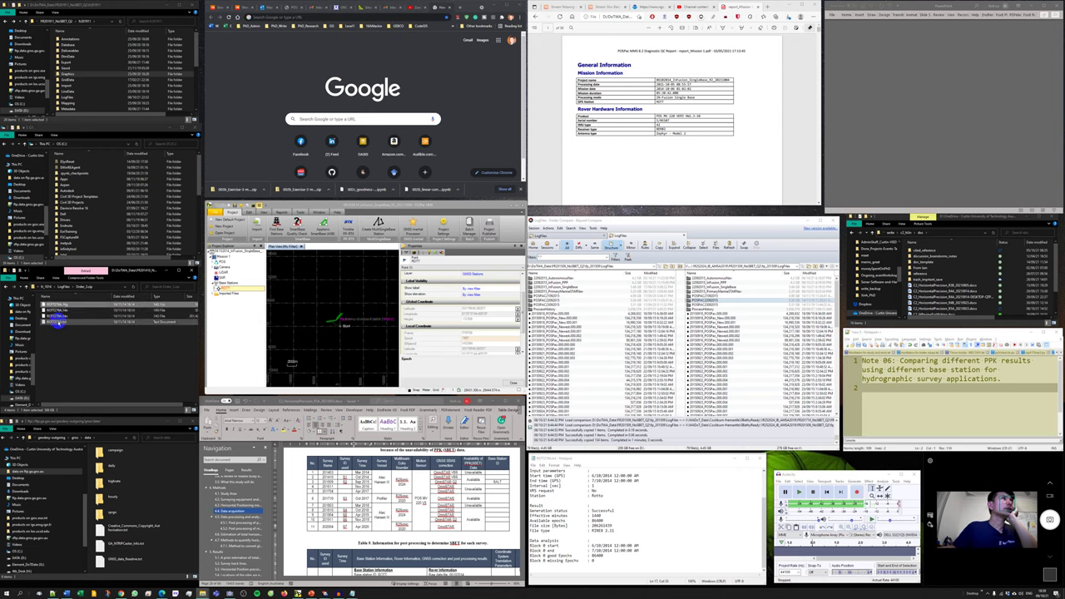
left_click(68, 286)
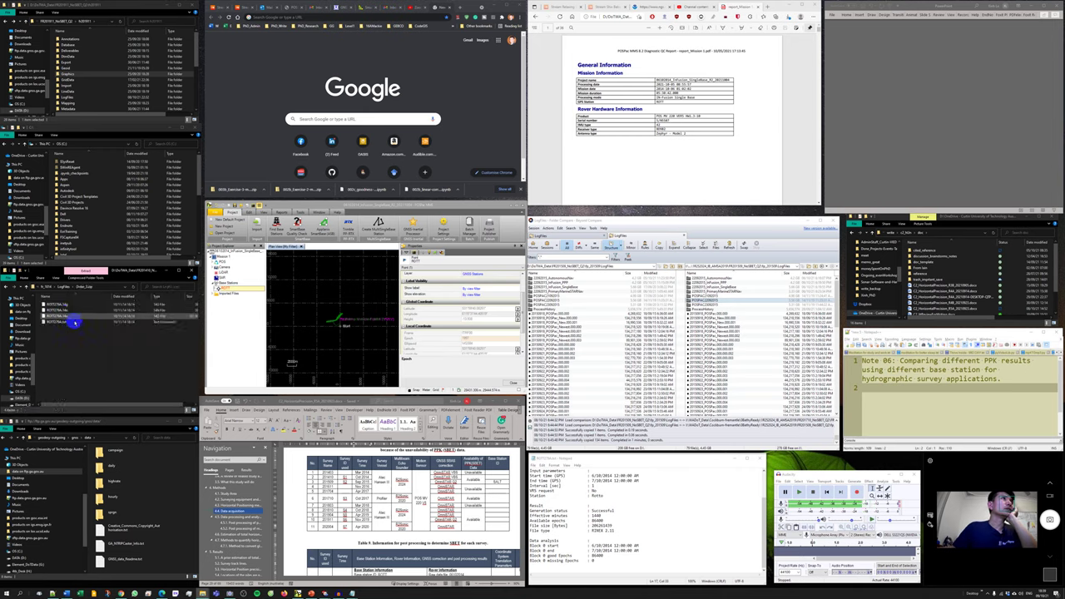
scroll(67, 324, "up", 2)
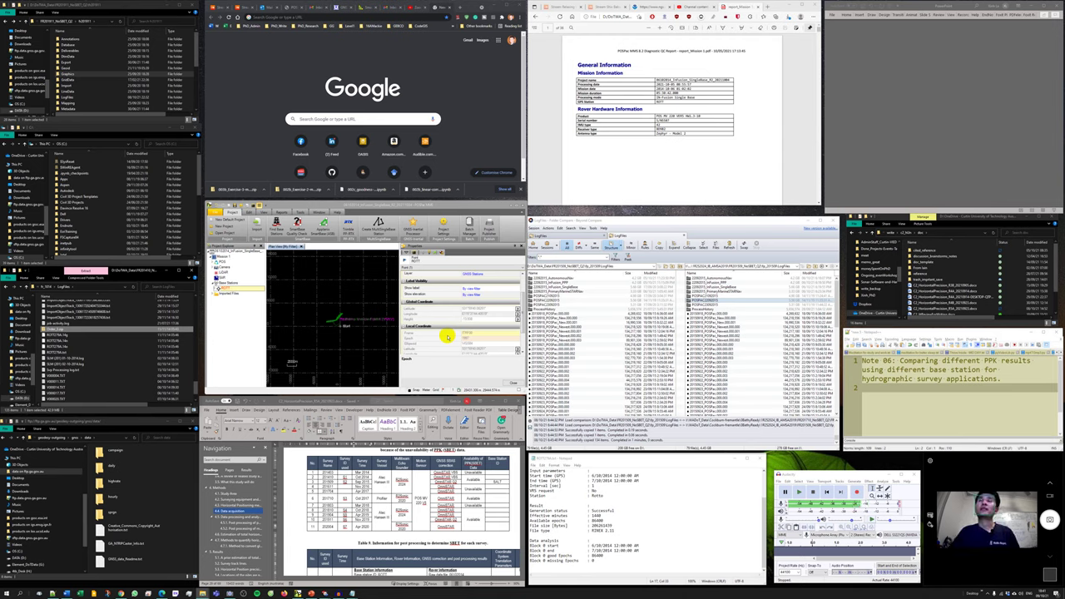
Step: Reopen the GNSS-Inertial Processor and review the Mission 1 QC report through to its Base Station Information section
left_click(350, 340)
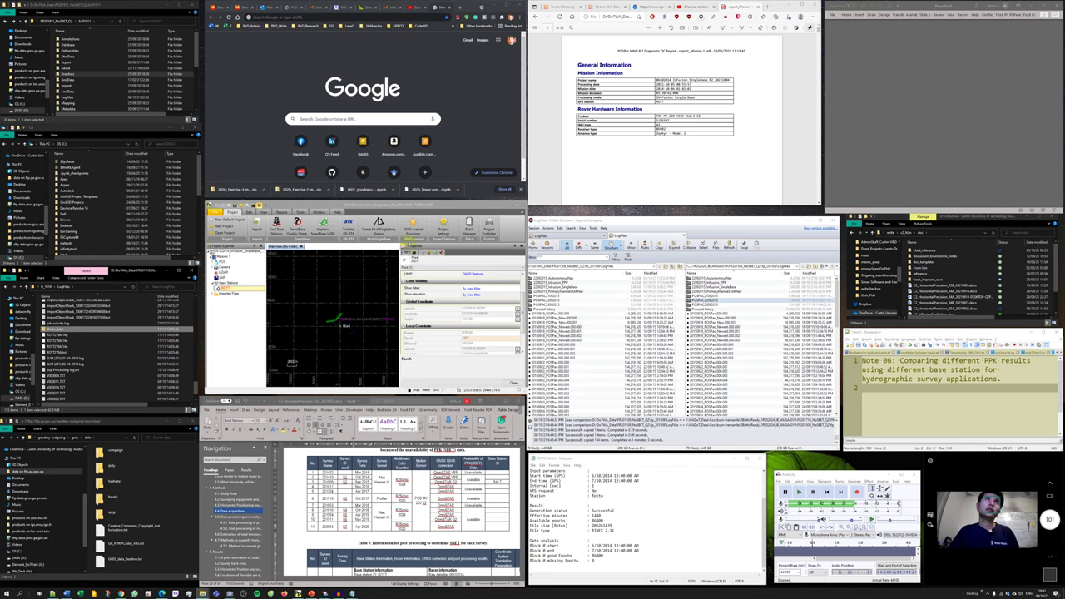
left_click(413, 225)
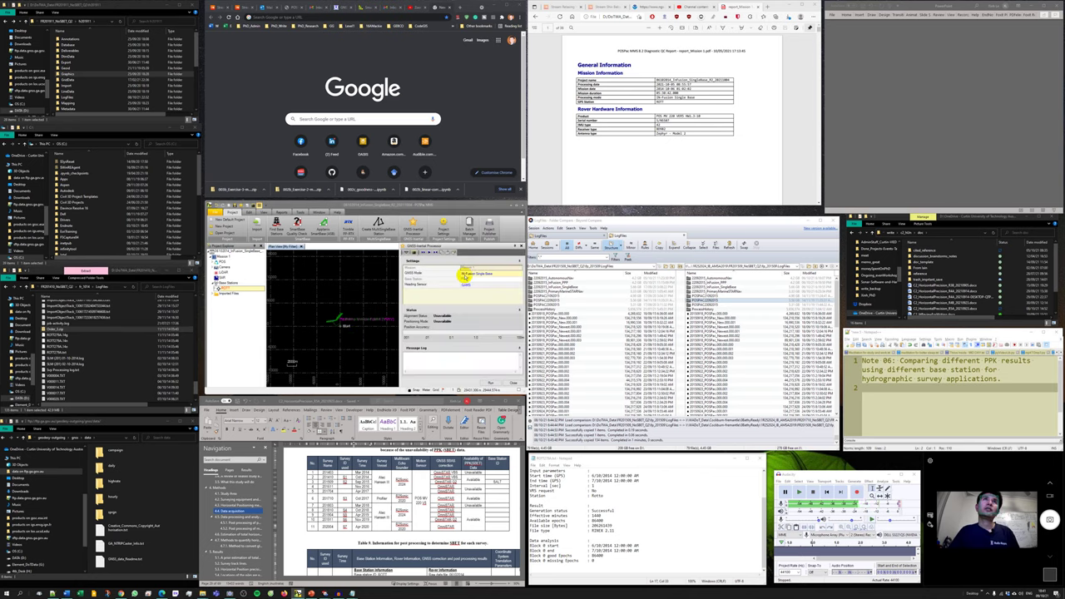
left_click(687, 146)
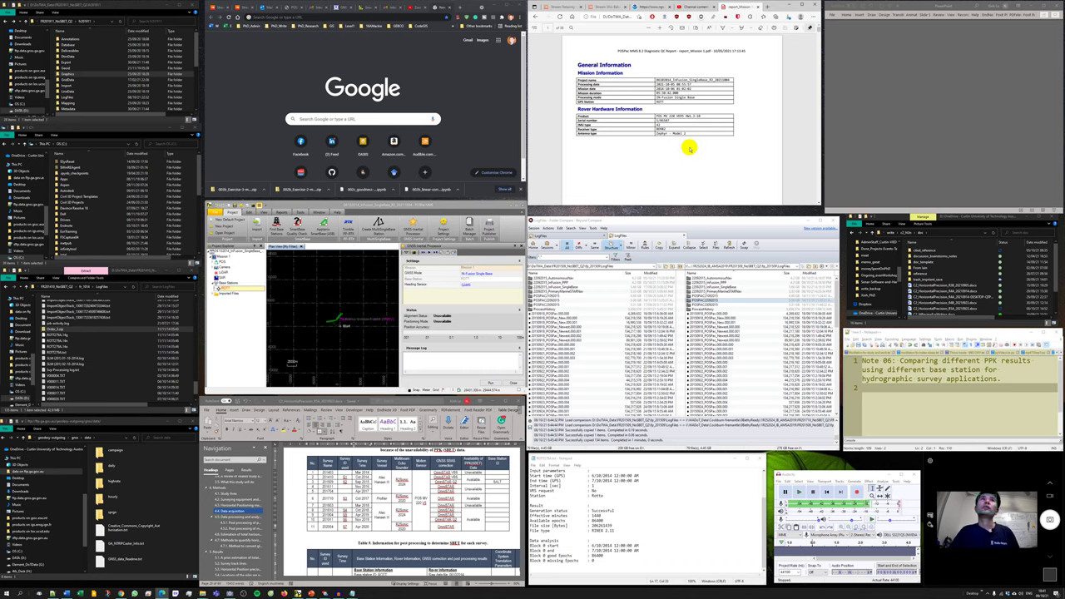
scroll(689, 147, "down", 10)
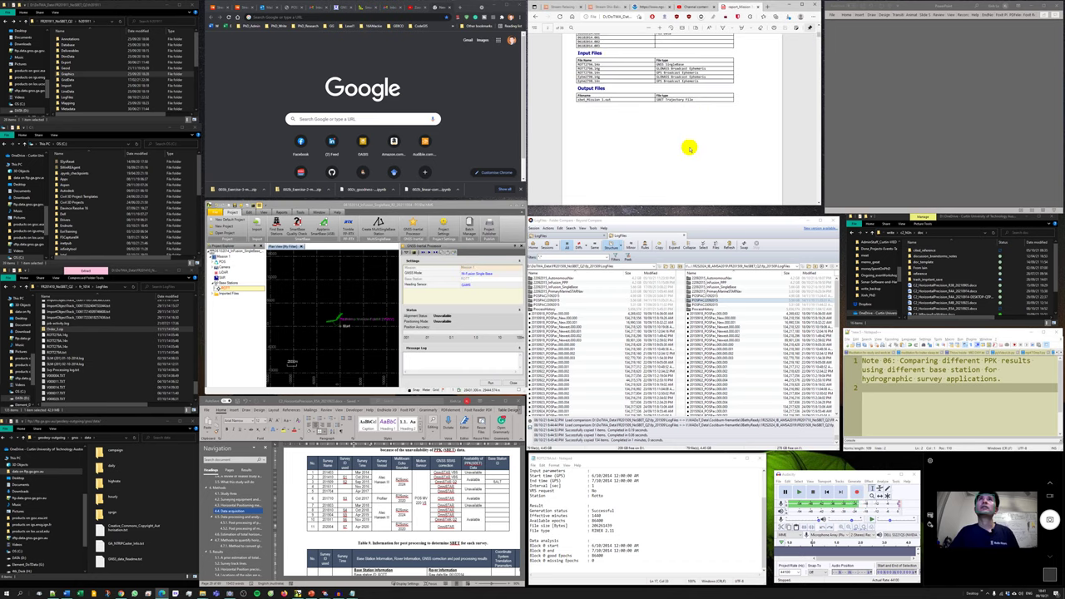
scroll(688, 148, "down", 5)
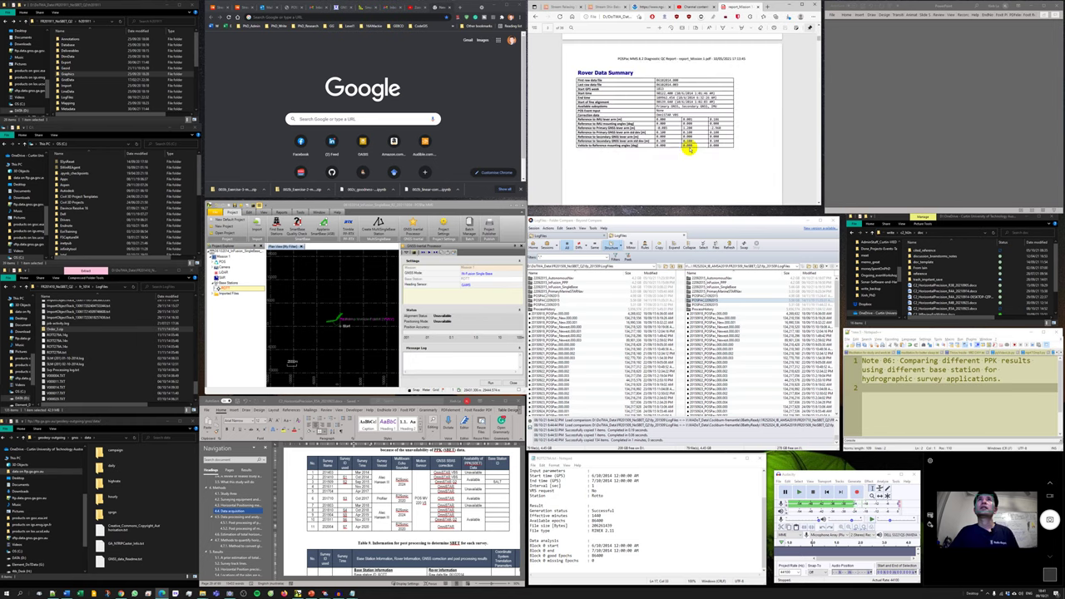
scroll(689, 148, "down", 5)
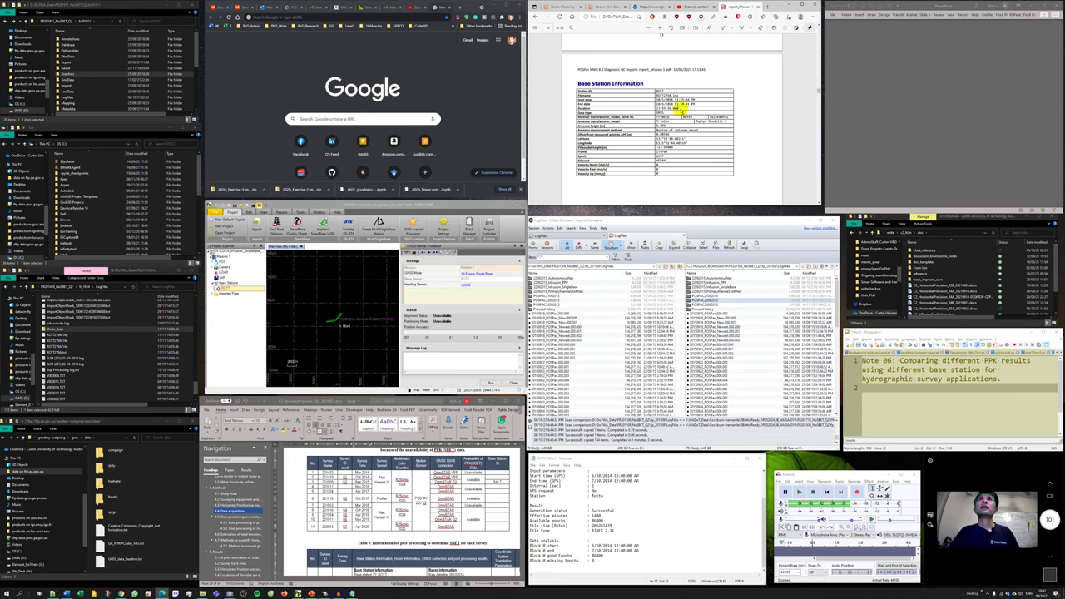
Step: Search the QC report for "base" and examine the GNSS QC statistics and the Number of SVs in solution plot
key("ctrl+f")
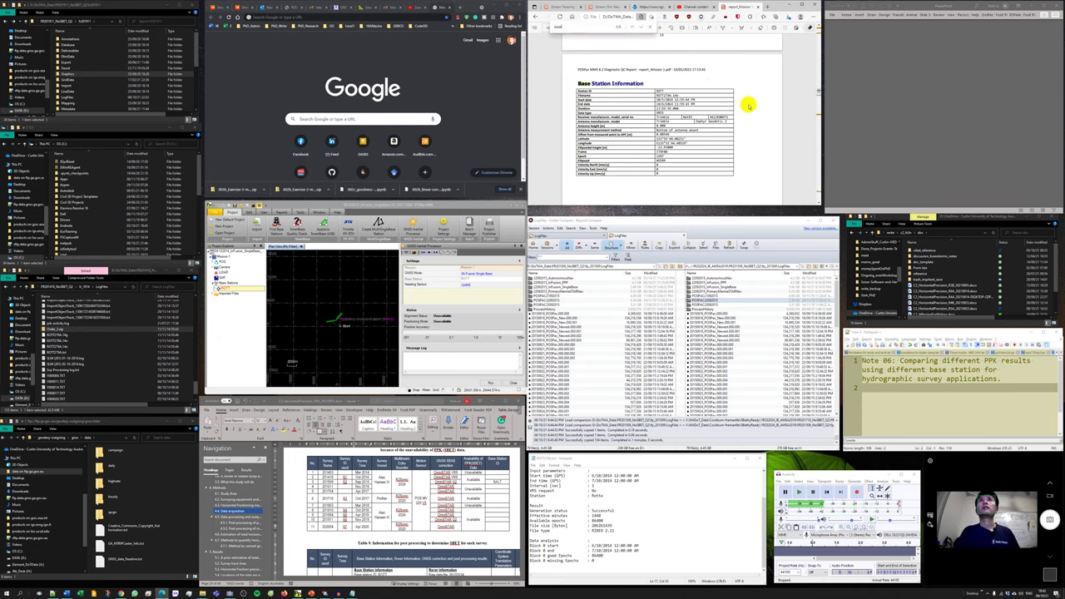
key("Return")
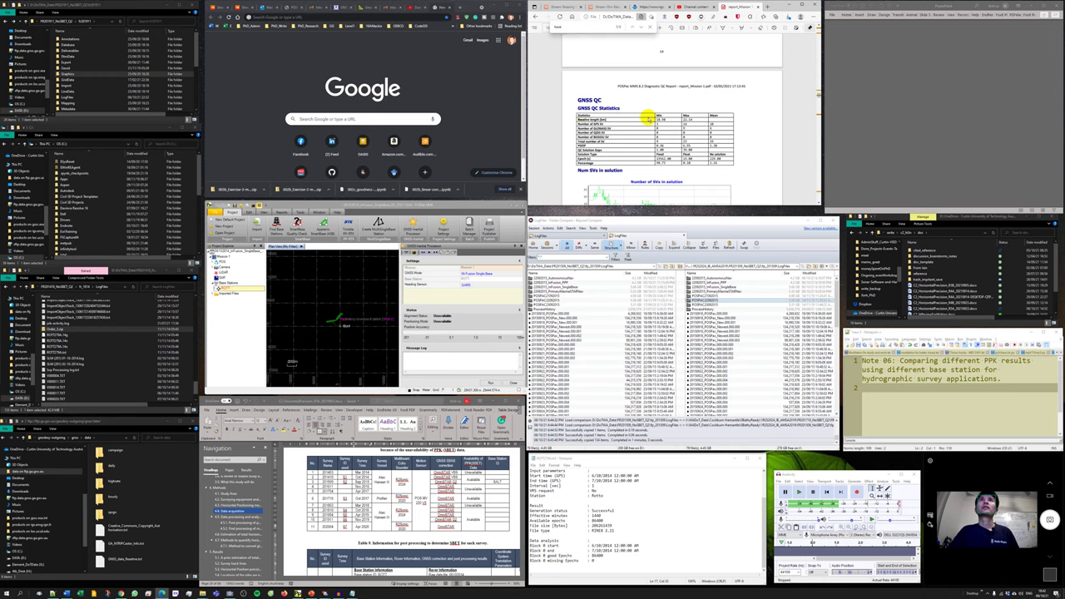
scroll(645, 116, "down", 1)
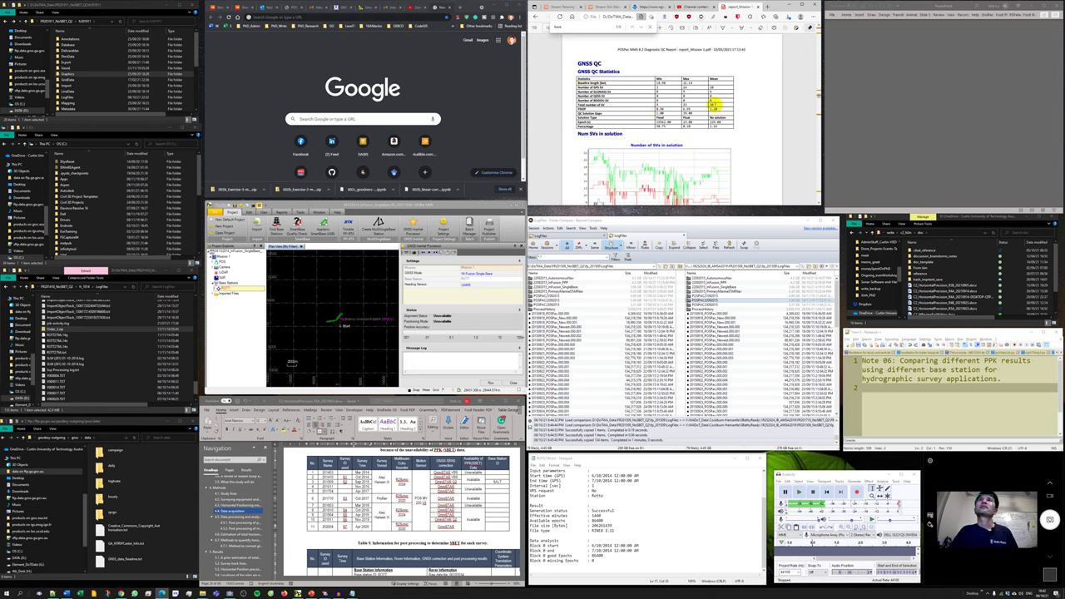
scroll(680, 143, "down", 3)
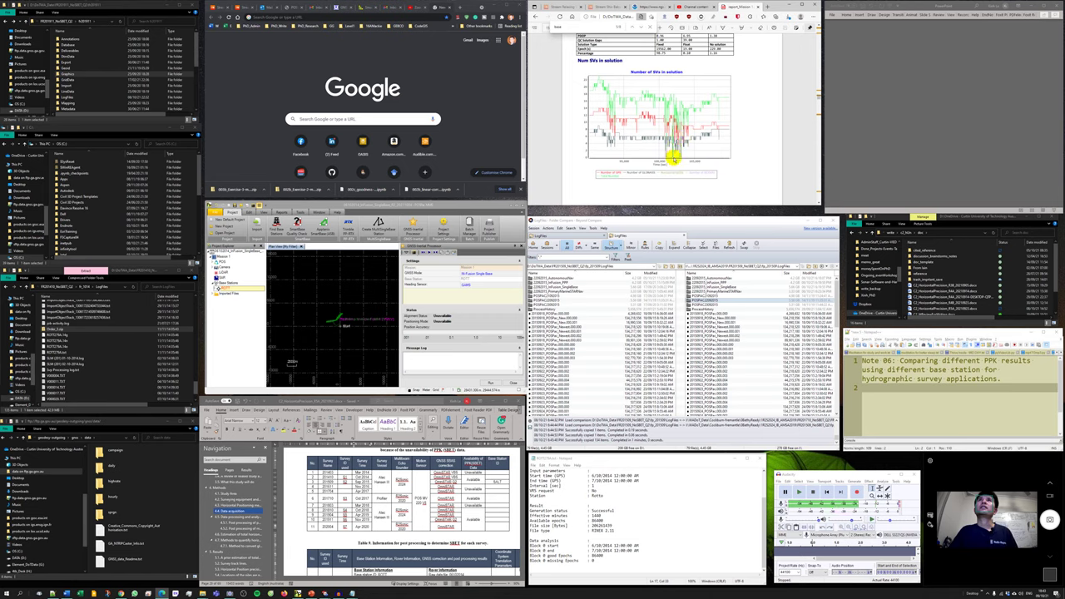
Step: Review the QC report's Forward/Reverse Separation, Body Acceleration, Altitude and Trajectory Information plots
scroll(678, 141, "down", 5)
scroll(673, 146, "down", 15)
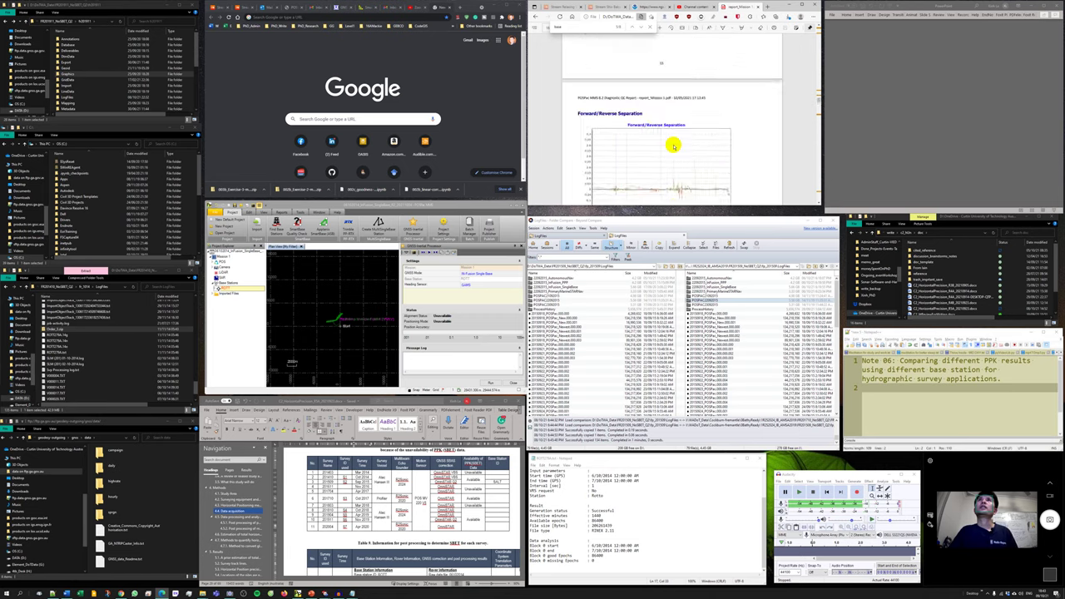
scroll(674, 145, "down", 15)
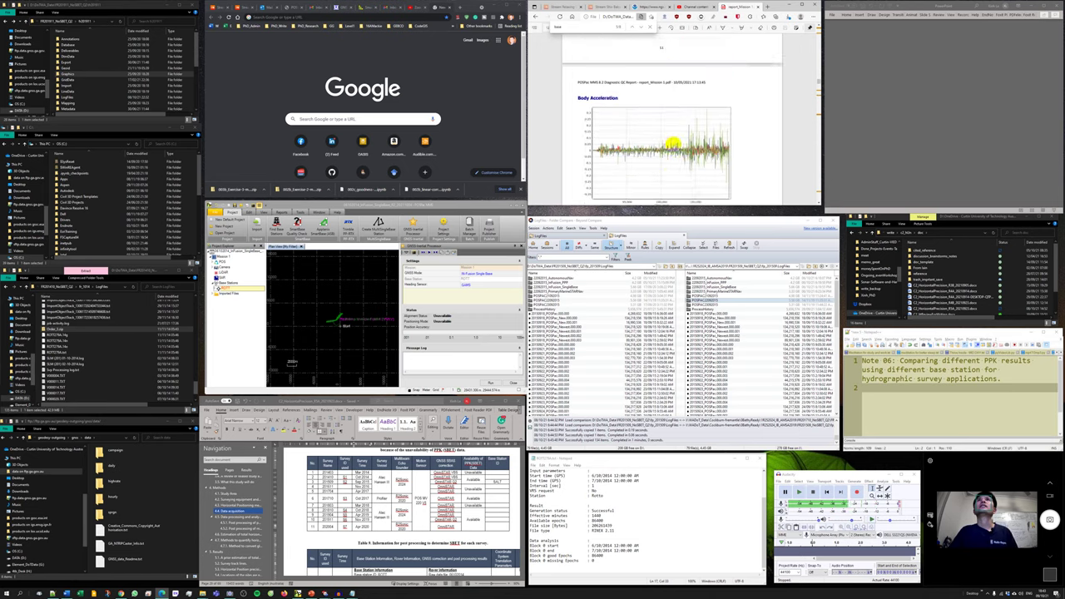
scroll(673, 146, "down", 4)
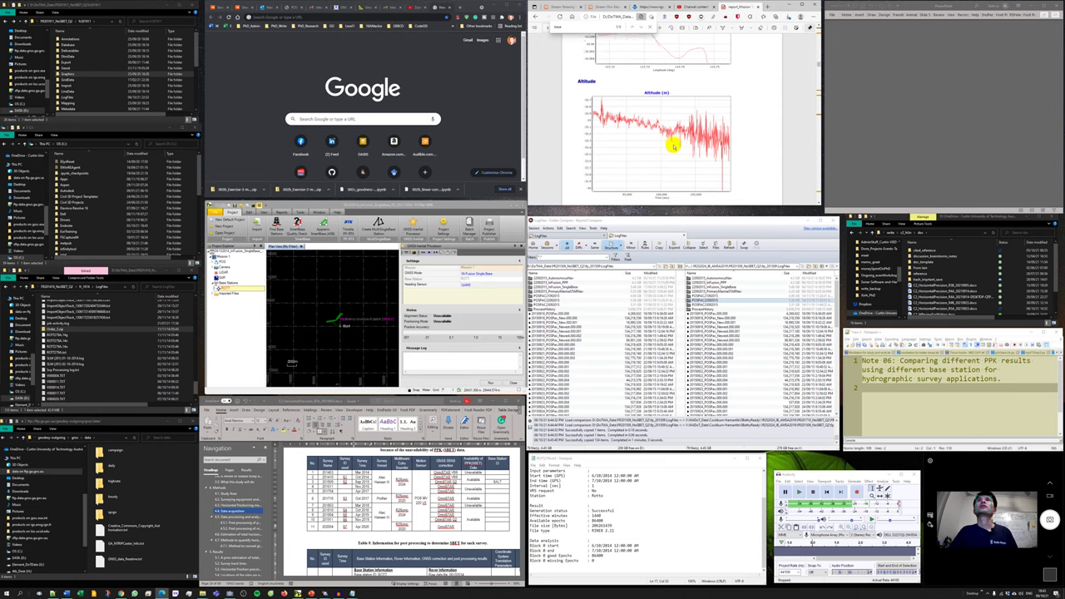
scroll(672, 143, "up", 3)
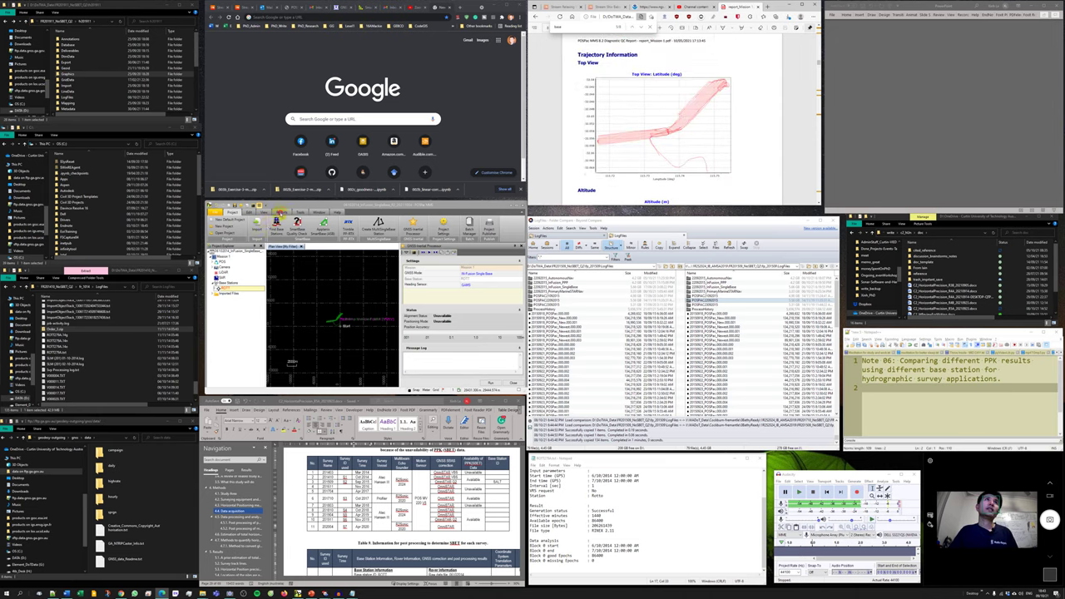
Step: Open the Mission 1 display plots and plot the North and East Position Error RMS together from the Smoothed Performance Metrics, Reference Frame
left_click(281, 212)
left_click(232, 227)
left_click(411, 233)
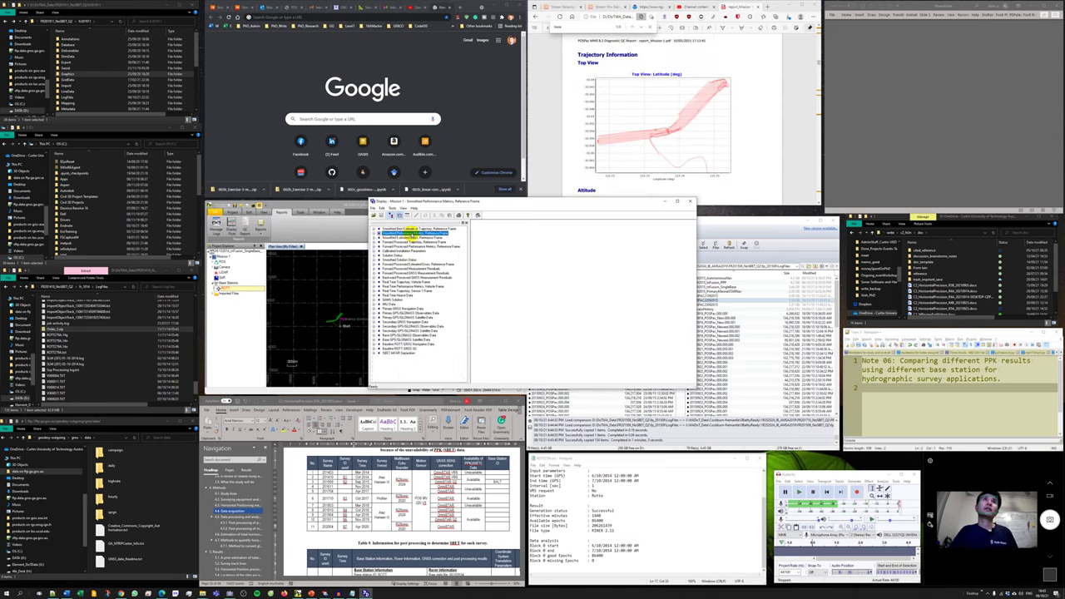
double_click(410, 233)
left_click(408, 238)
left_click(410, 242, "ctrl")
right_click(414, 242)
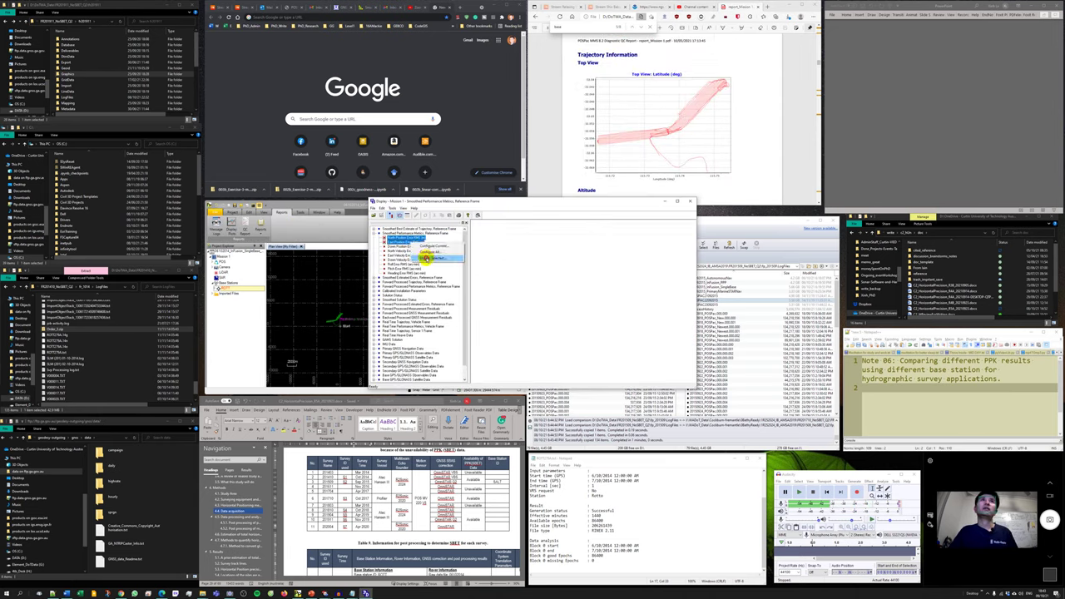
left_click(425, 258)
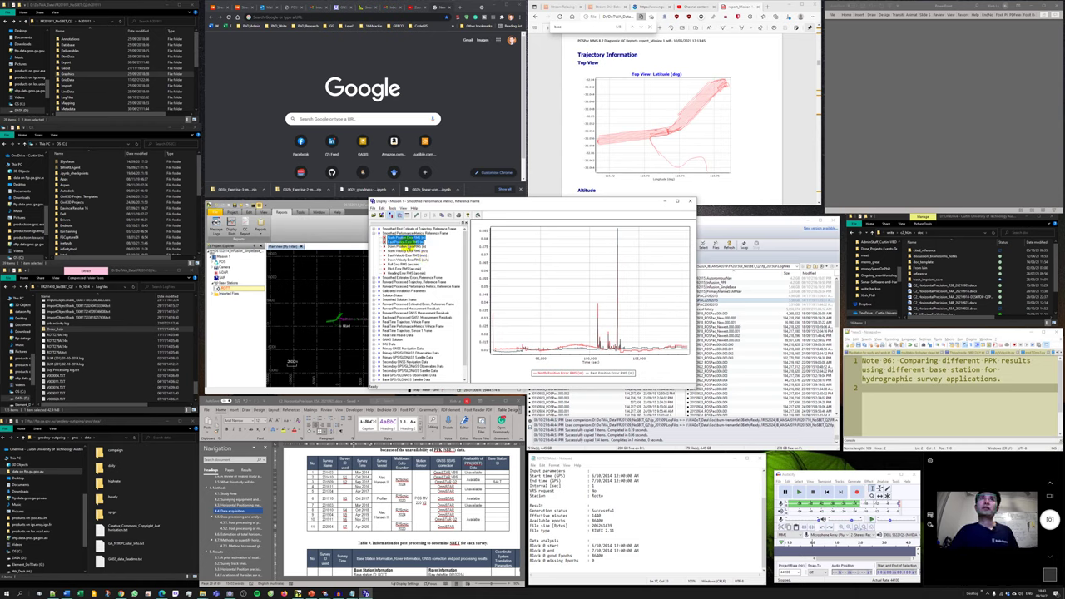
Step: Start exporting the combined smoothed position error plot and browse to the InFusion SingleBase project's Mission 1 Report folder under N_1014 LogFiles
right_click(407, 241)
left_click(373, 208)
left_click(386, 223)
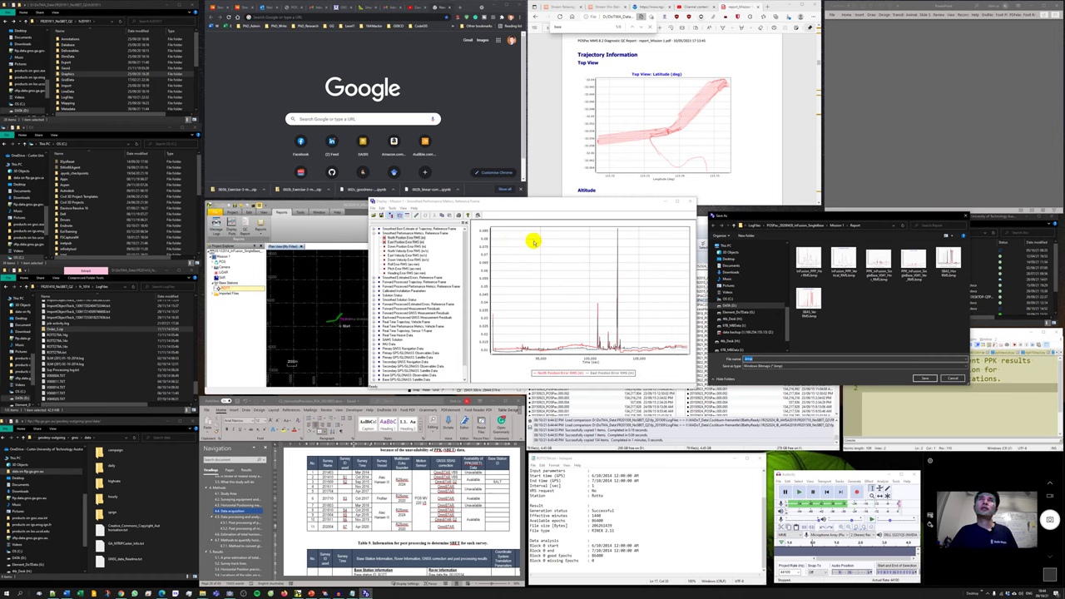
left_click(754, 226)
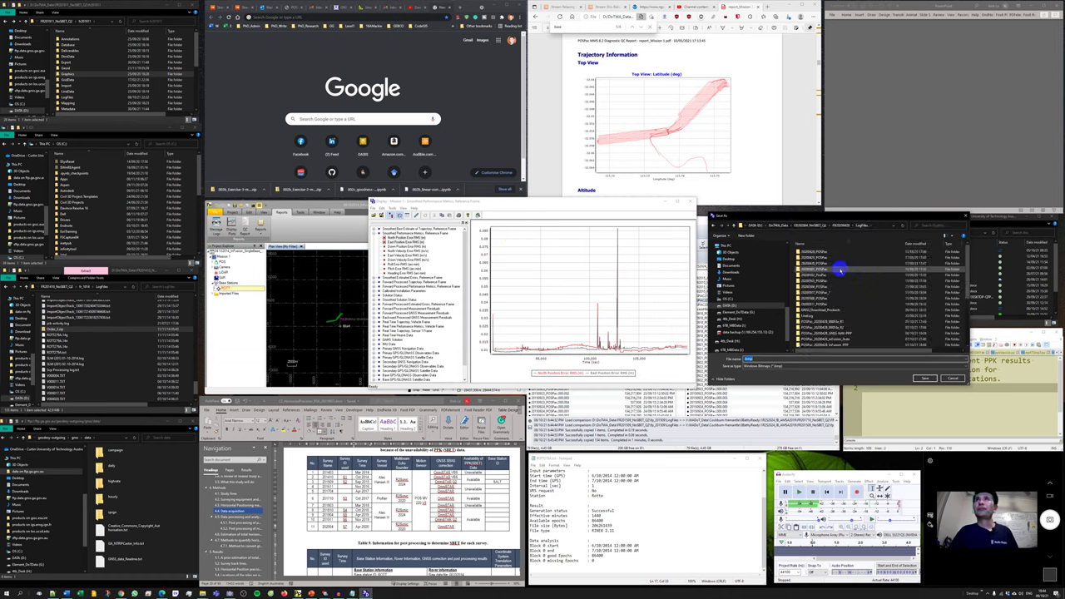
left_click(785, 226)
double_click(819, 287)
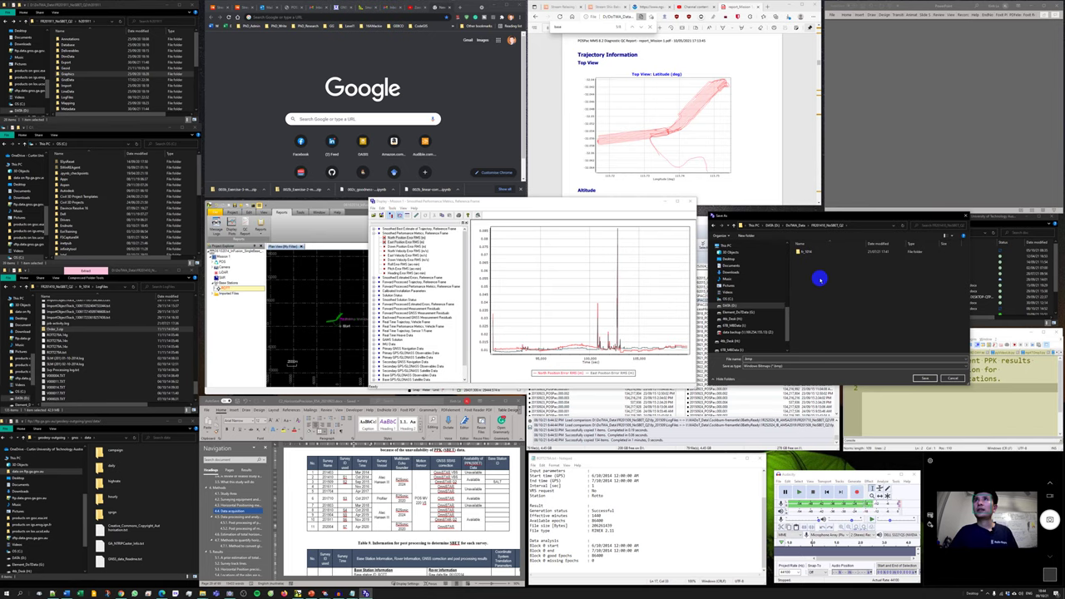
double_click(806, 253)
double_click(815, 304)
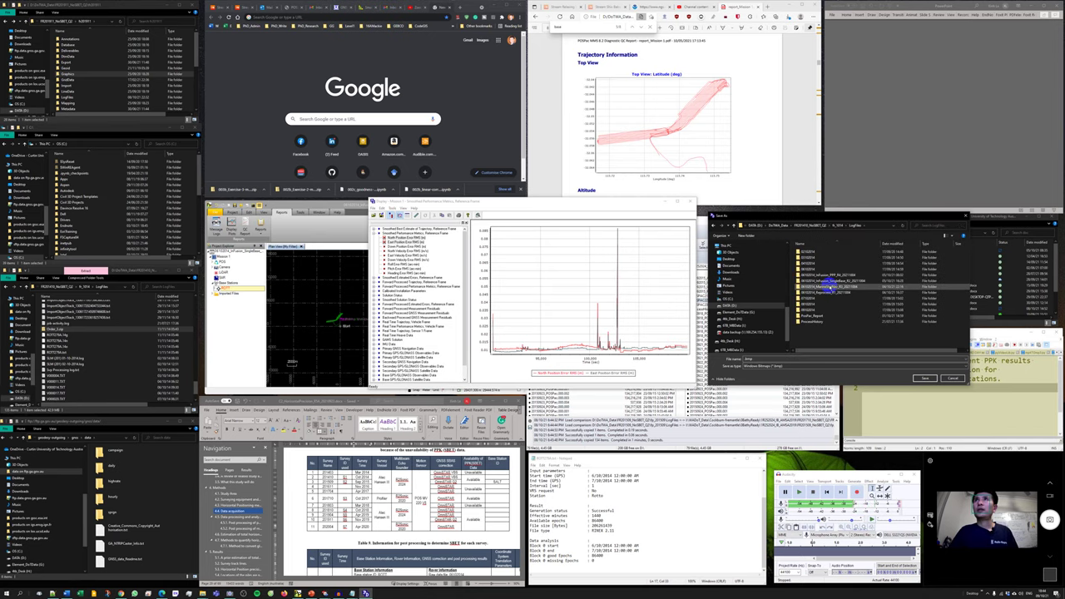
left_click(832, 282)
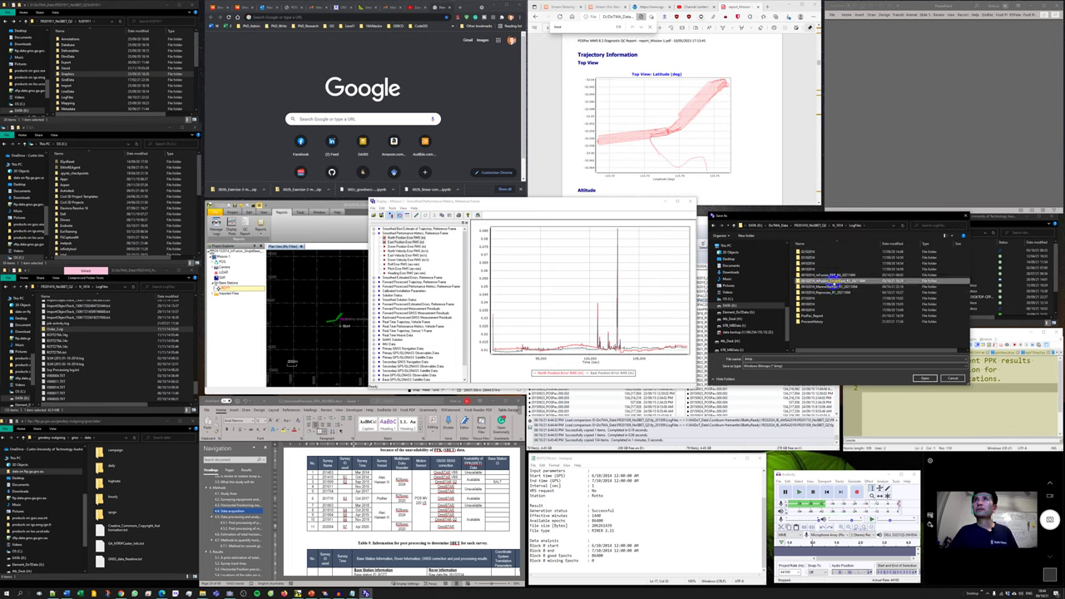
double_click(833, 282)
double_click(808, 257)
double_click(805, 263)
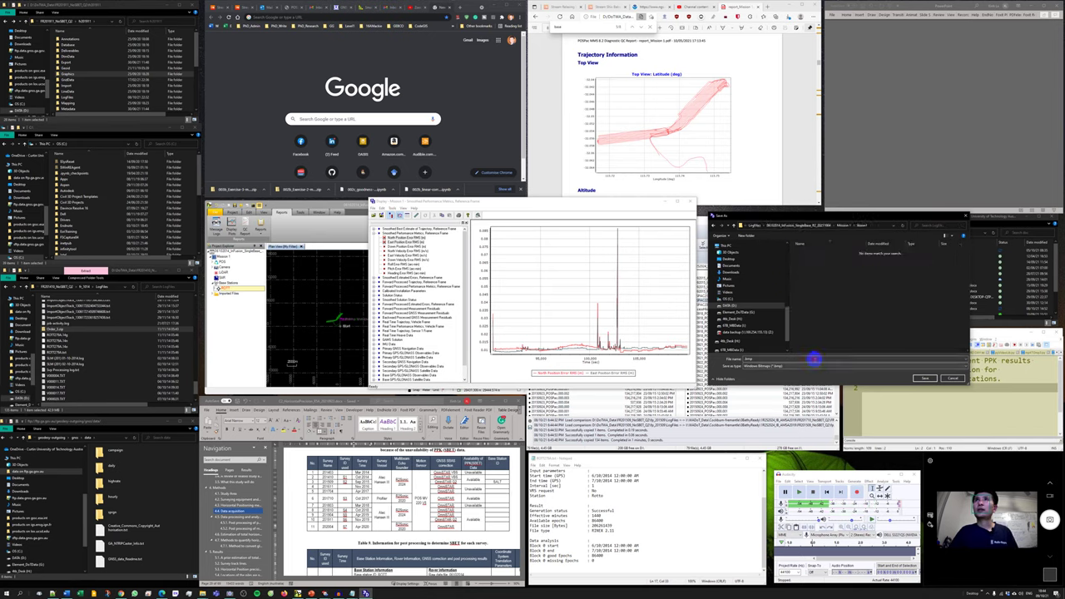
Step: Save the combined plot as the bitmap PPK_InFusion_SingleBase_ROTT_Hor_RMS
left_click(815, 359)
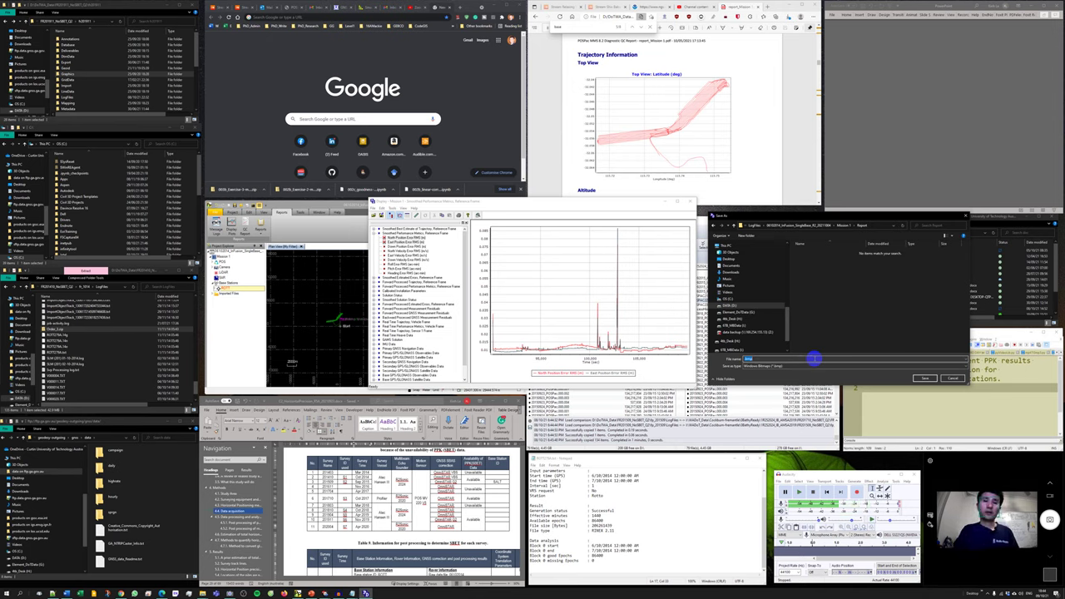
left_click(757, 358)
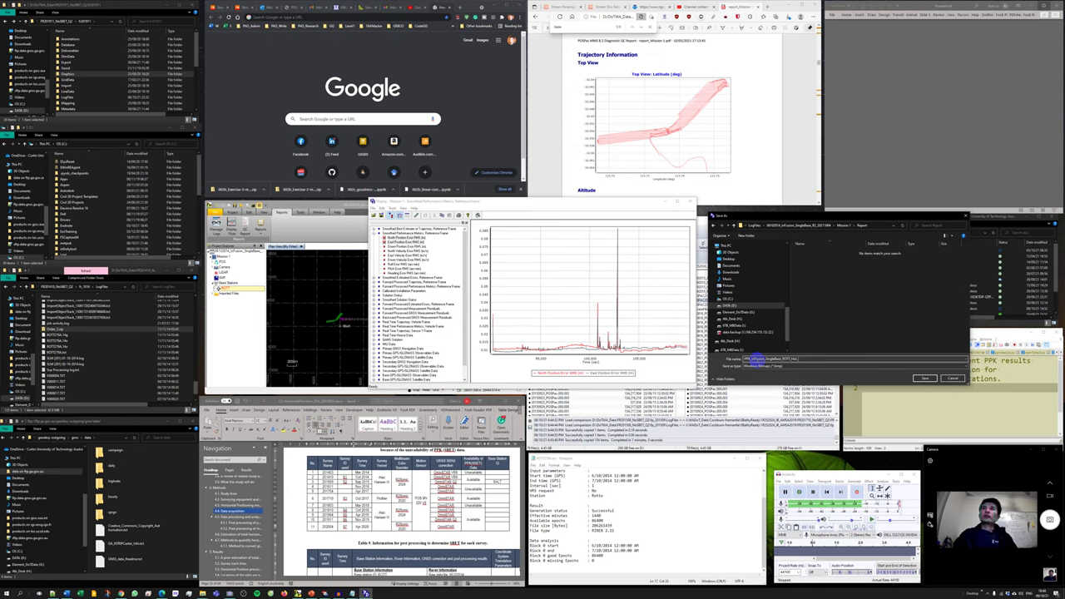
key("Return")
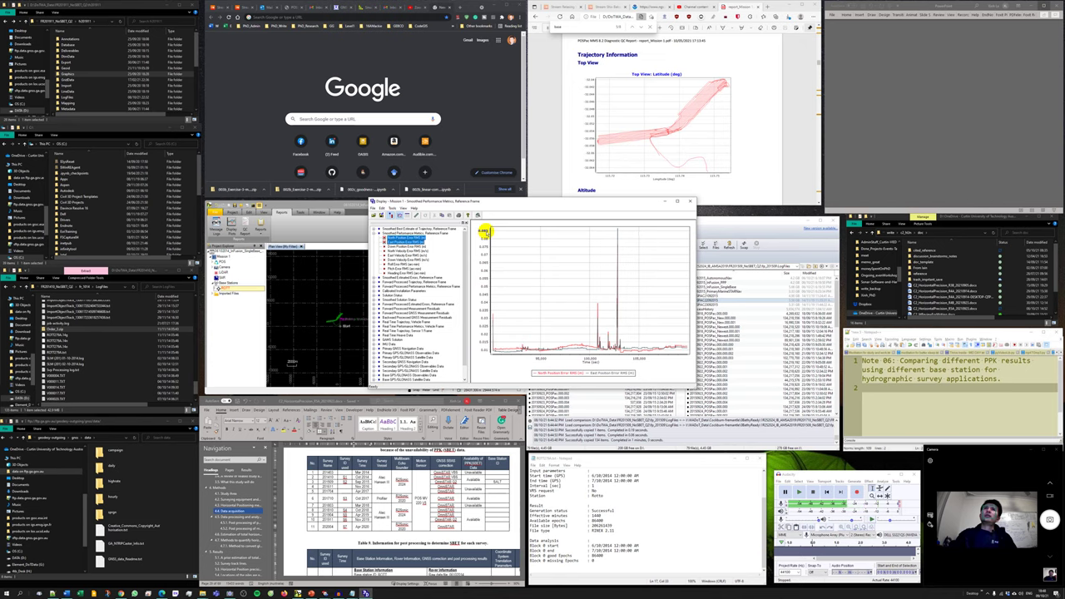
Step: Plot the smoothed Down Position Error RMS and export it as PPK_InFusion_SingleBase_ROTT_Ver_RMS
left_click(406, 247)
left_click(381, 208)
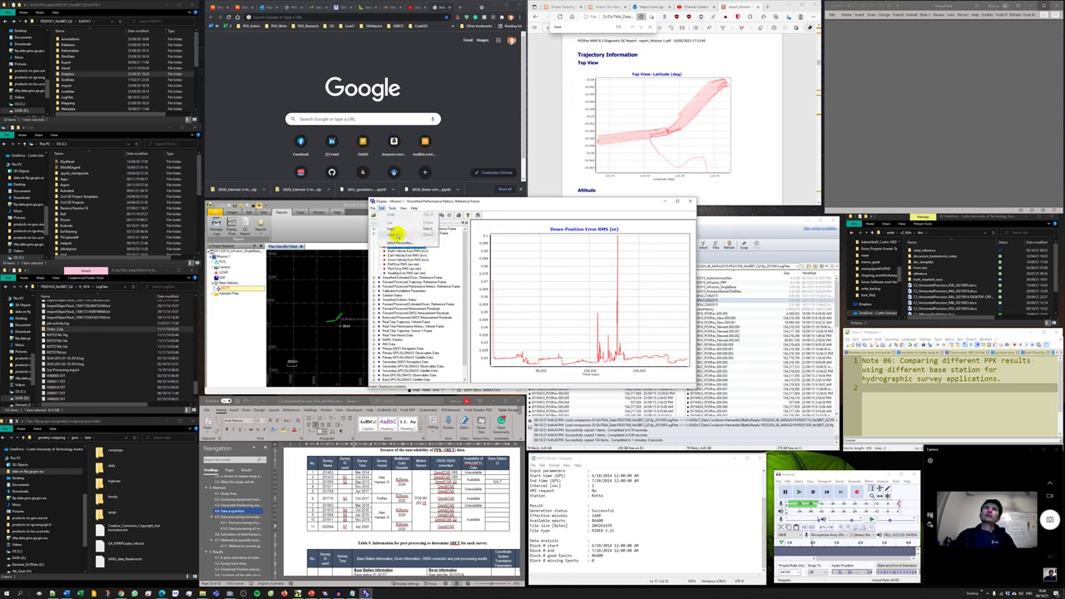
left_click(398, 237)
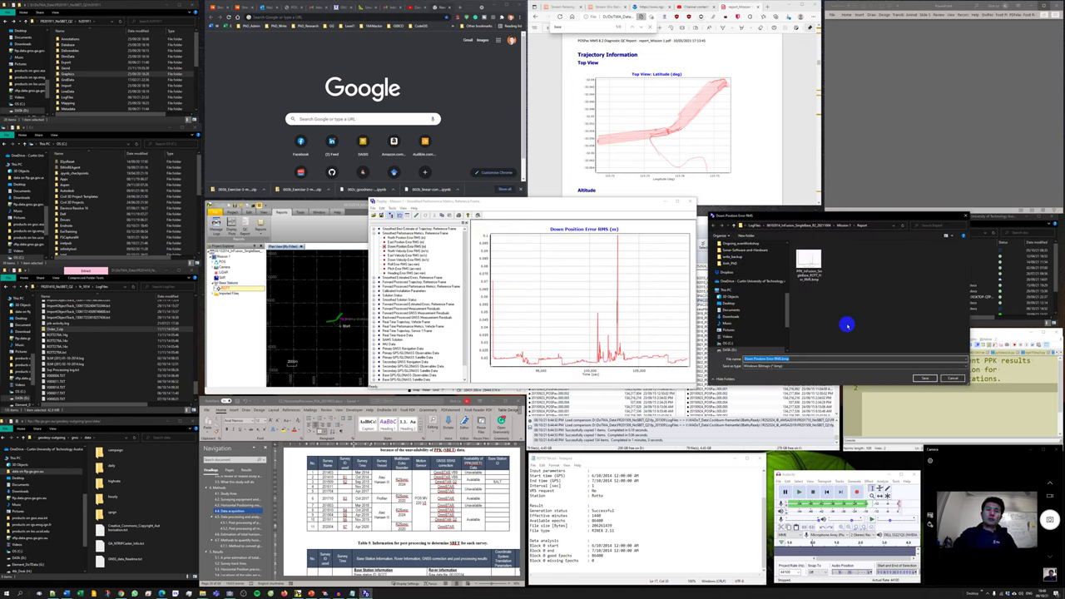
type("PPK_InFusion_SingleBase_ROTT_Hor_RMS")
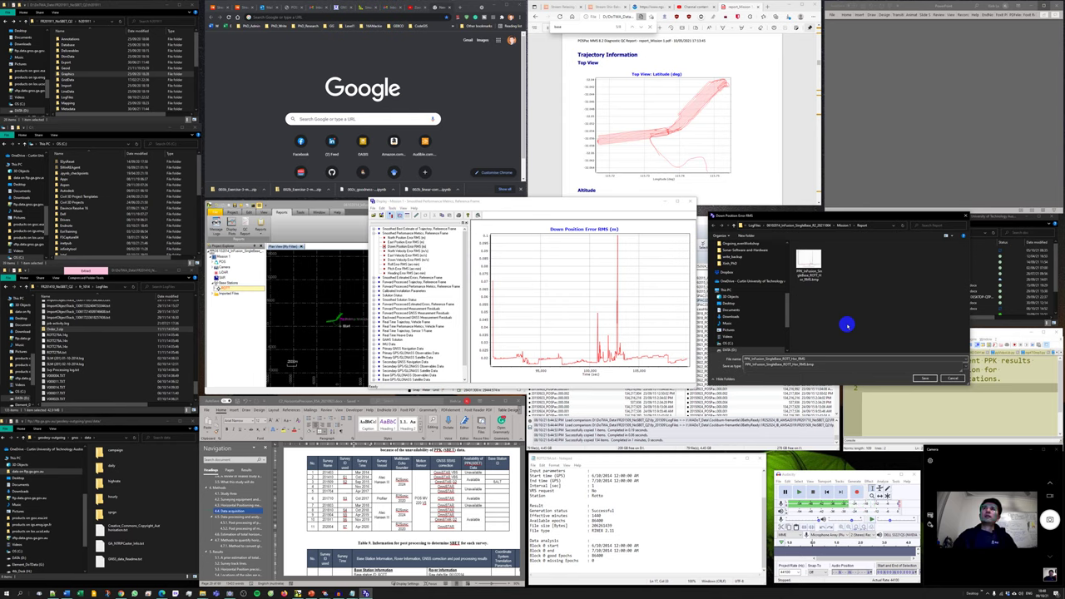
key("BackSpace")
key("BackSpace")
key("Return")
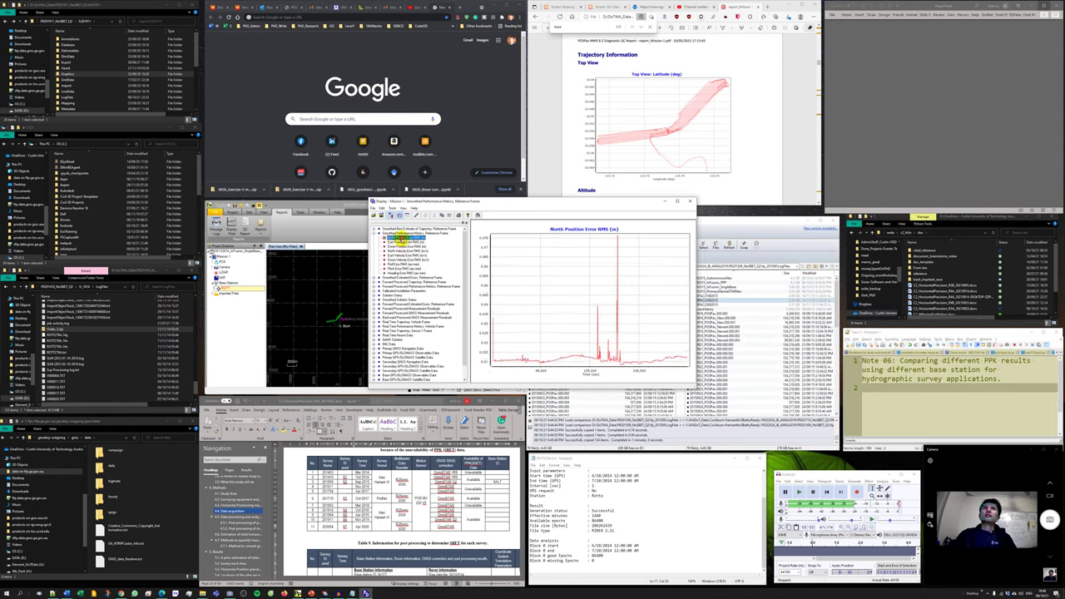
Step: Collapse the smoothed metrics and plot North and East Position Error RMS together from the Real-Time Performance Metrics, Vehicle Frame
left_click(401, 234)
left_click(373, 234)
left_click(374, 234)
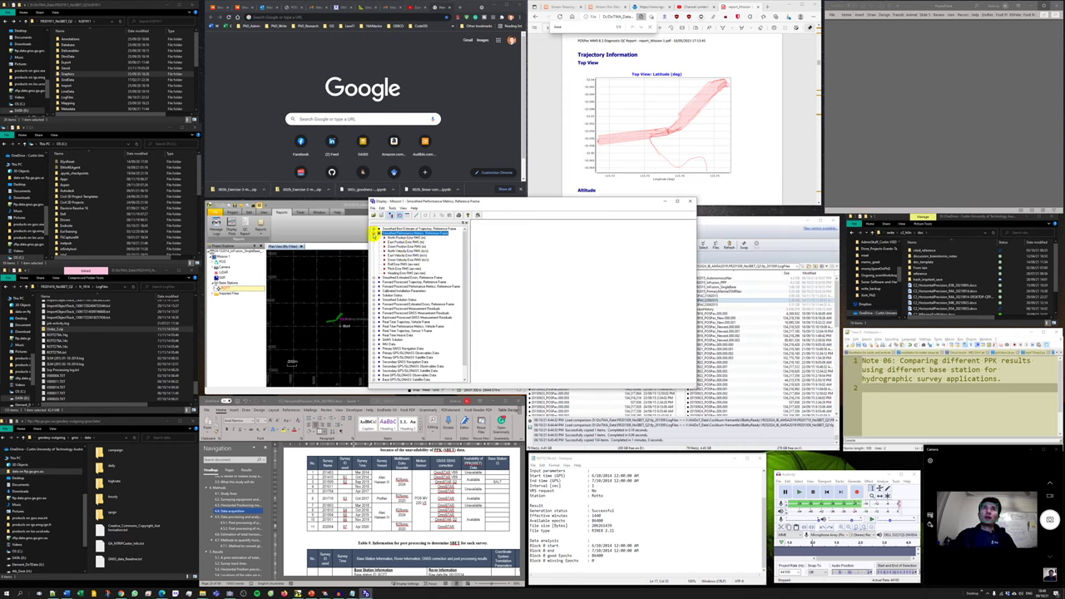
left_click(373, 234)
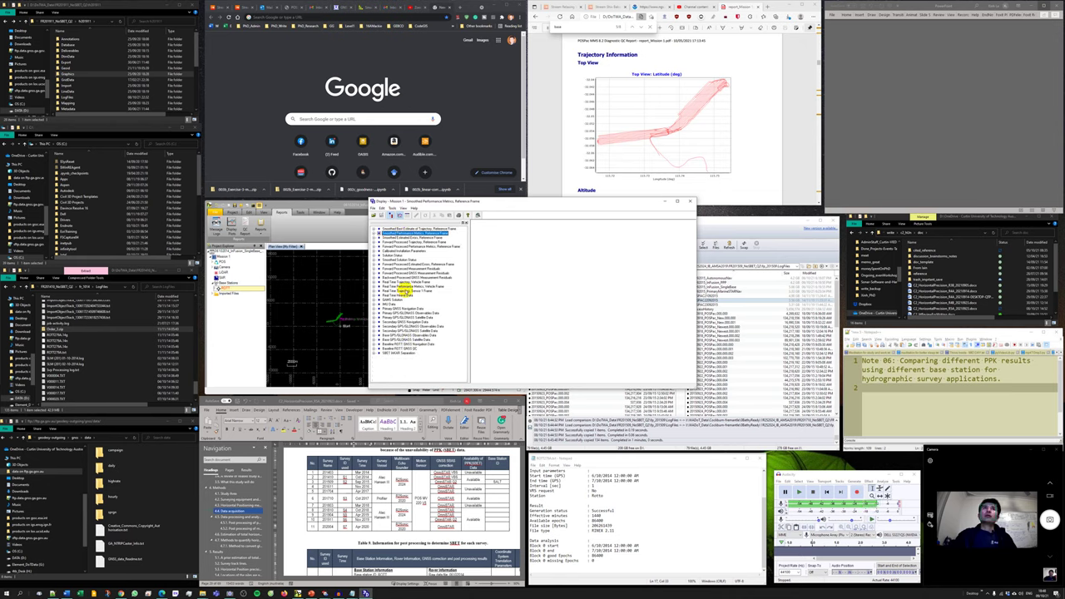
double_click(401, 286)
left_click(405, 290)
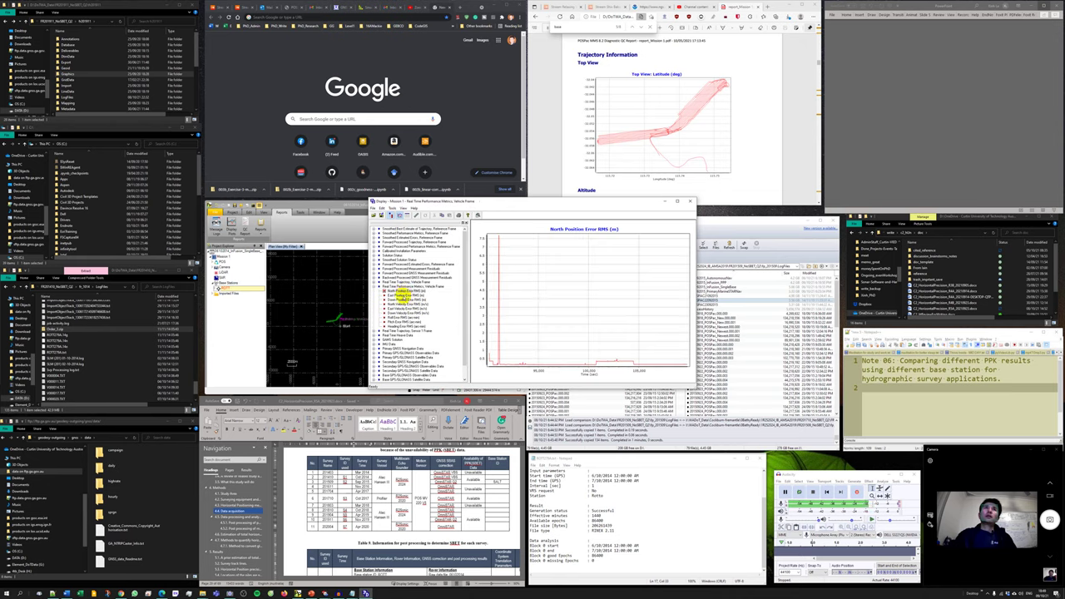
left_click(405, 295, "ctrl")
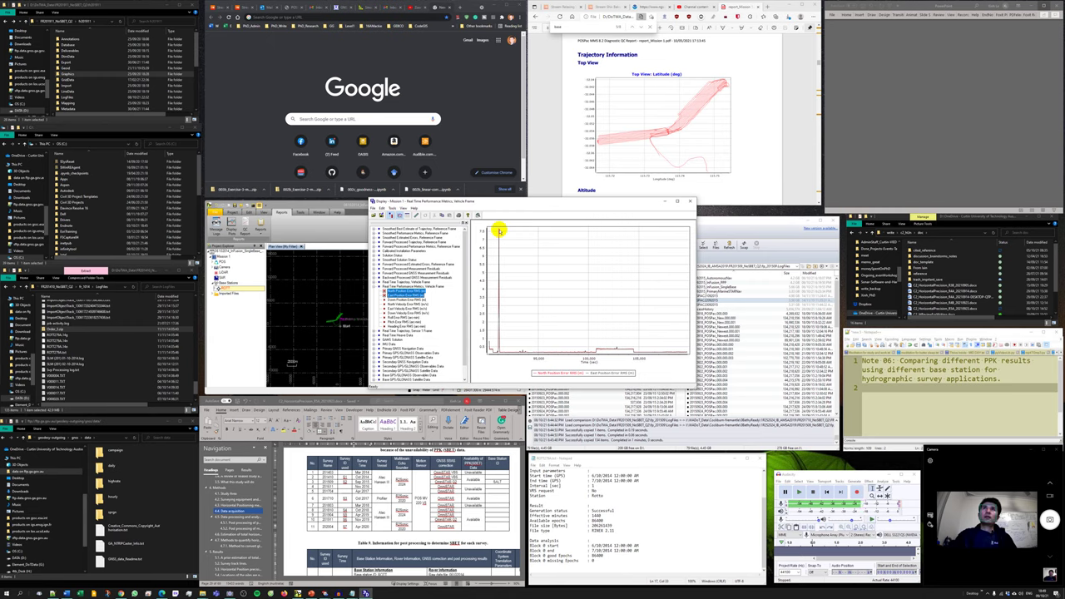
Step: Check the Mission Information and the correction data type in the QC report's Rover Data Summary
left_click(751, 95)
scroll(751, 91, "up", 5)
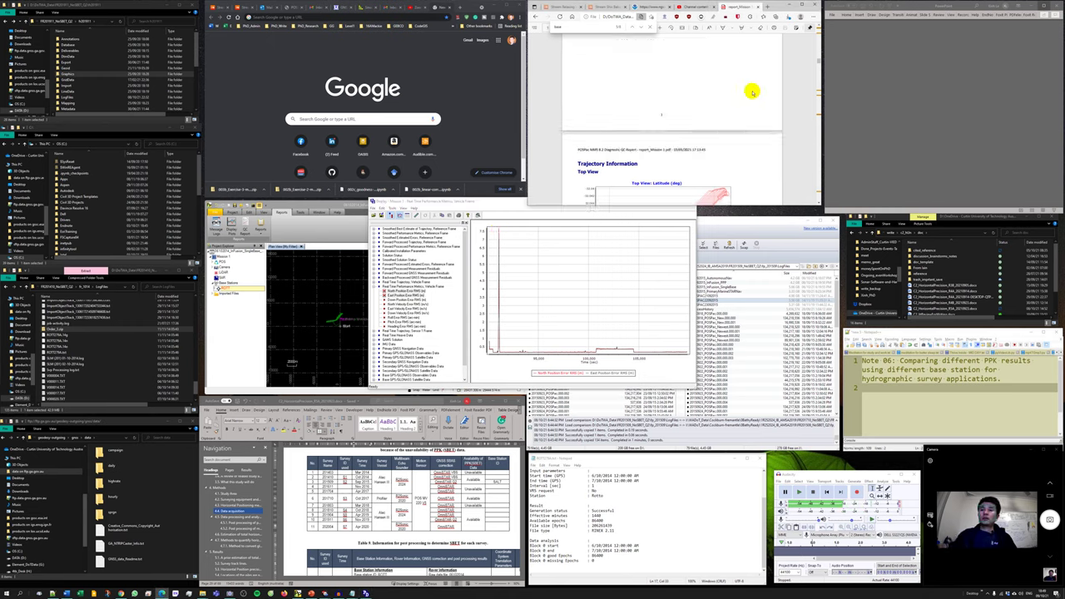
scroll(683, 103, "down", 5)
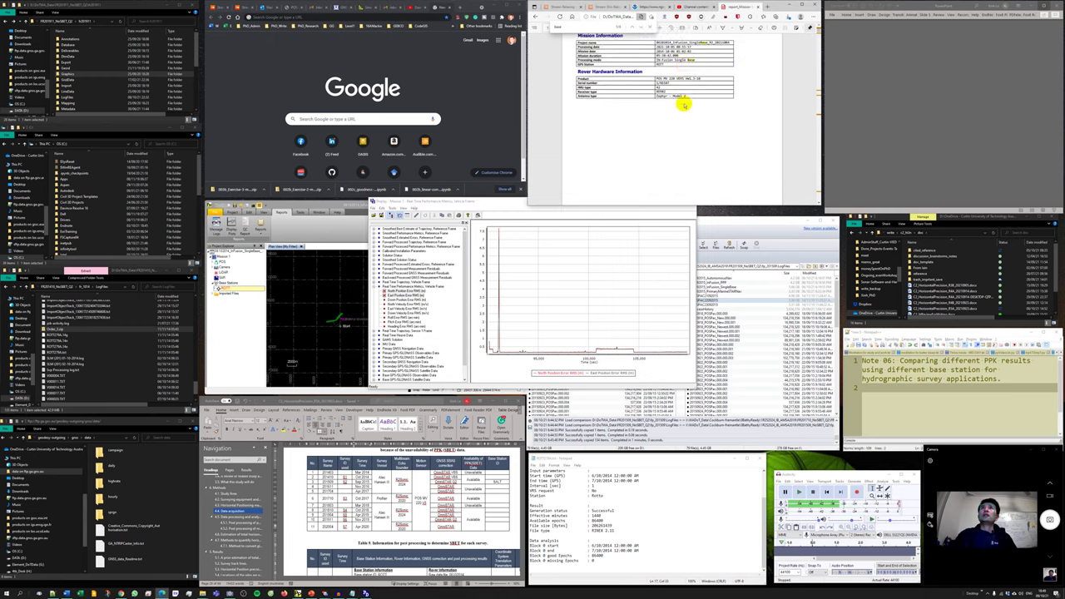
scroll(684, 104, "down", 6)
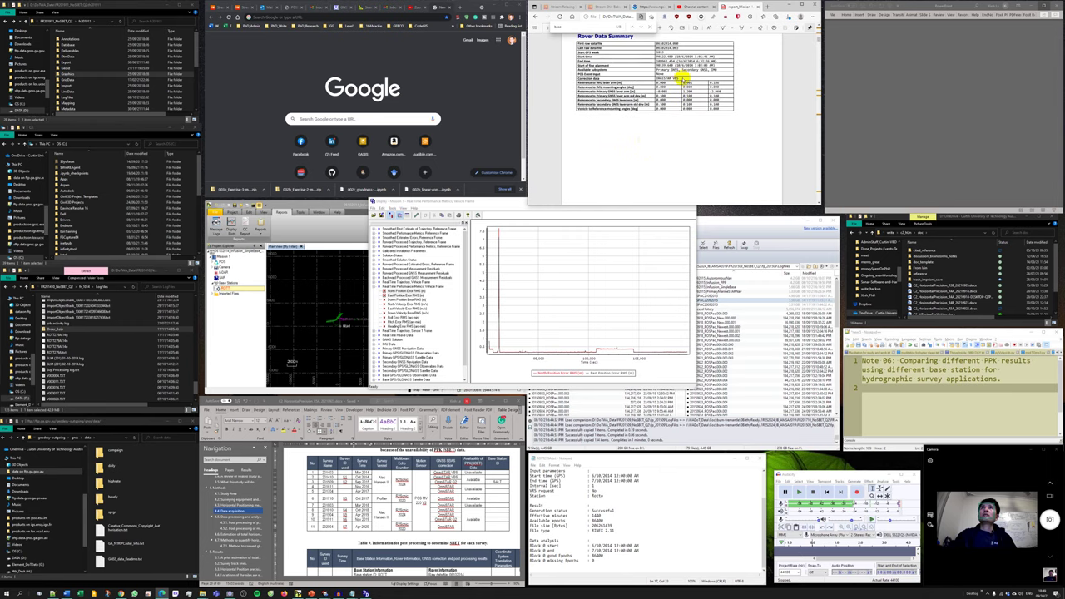
Step: Export the combined real-time position error plot as Realtime_SBAS_OmniSTAR VBS_Hor_RMS
left_click(373, 208)
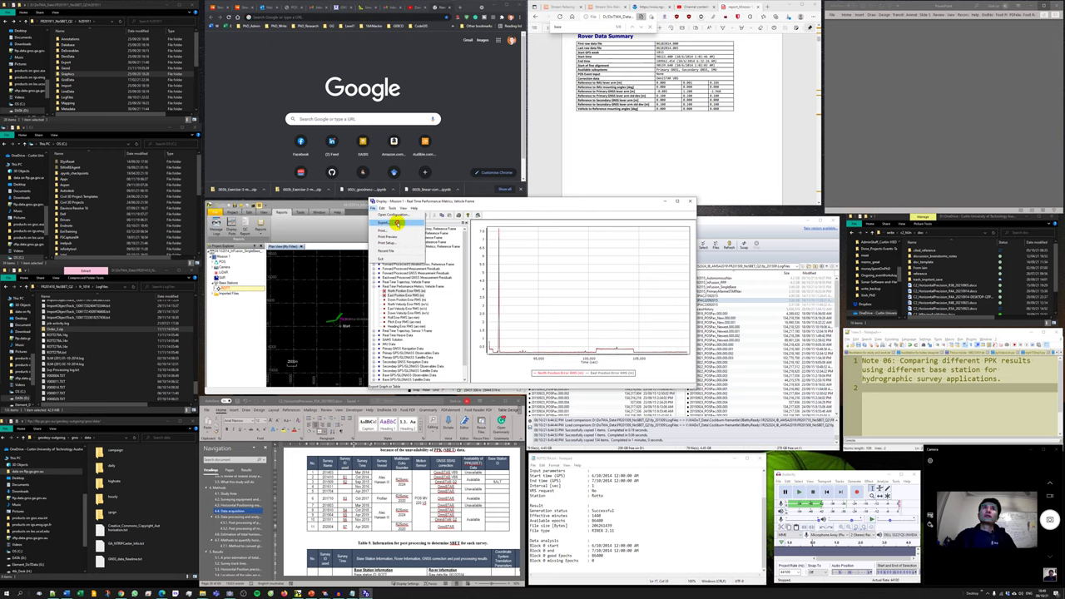
left_click(397, 223)
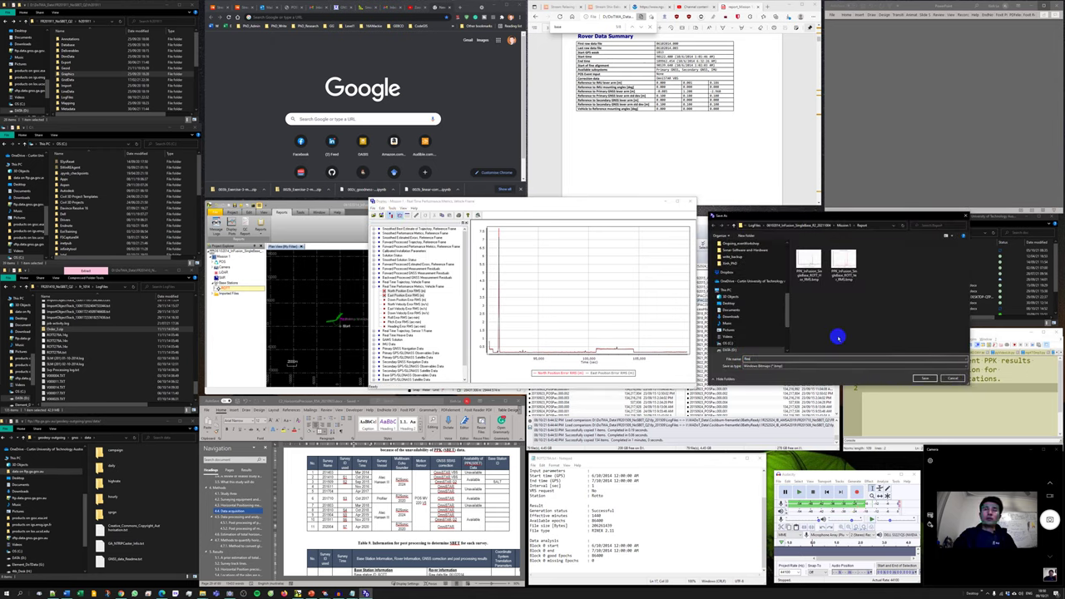
type("Realtime_SBAS_OmniSTAR_Hor_RMS")
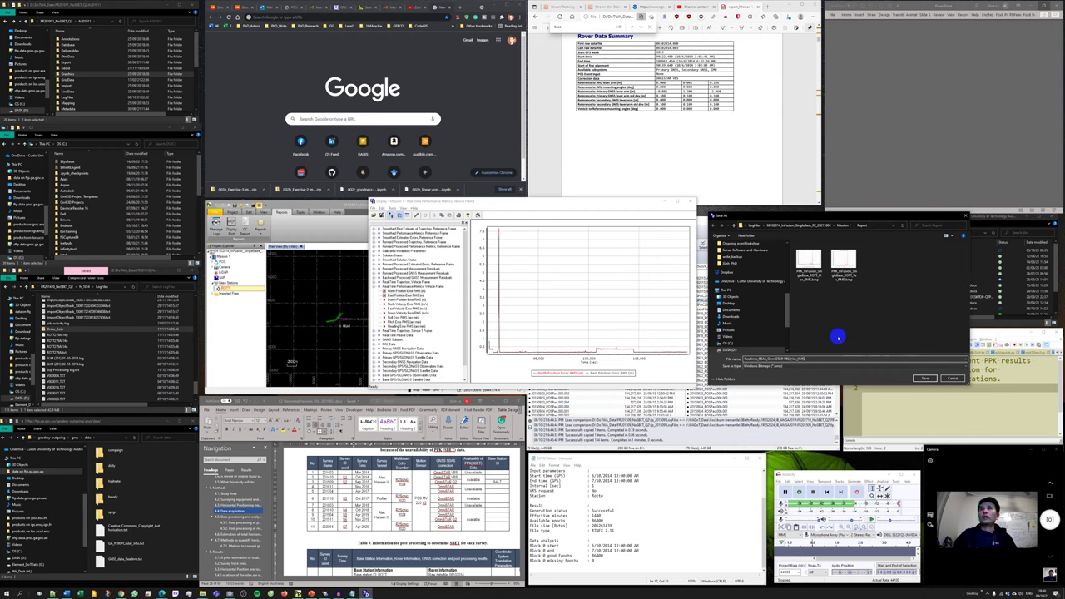
key("Return")
Step: Plot the real-time Down Position Error RMS and export it as Realtime_SBAS_OmniSTAR VBS_Ver_RMS
left_click(407, 300)
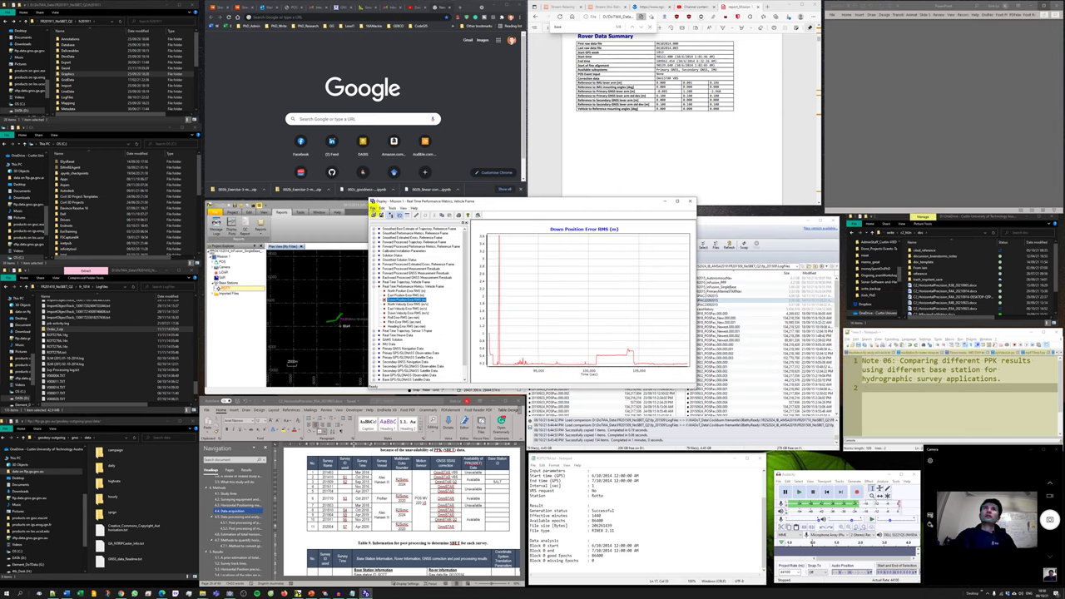
left_click(373, 209)
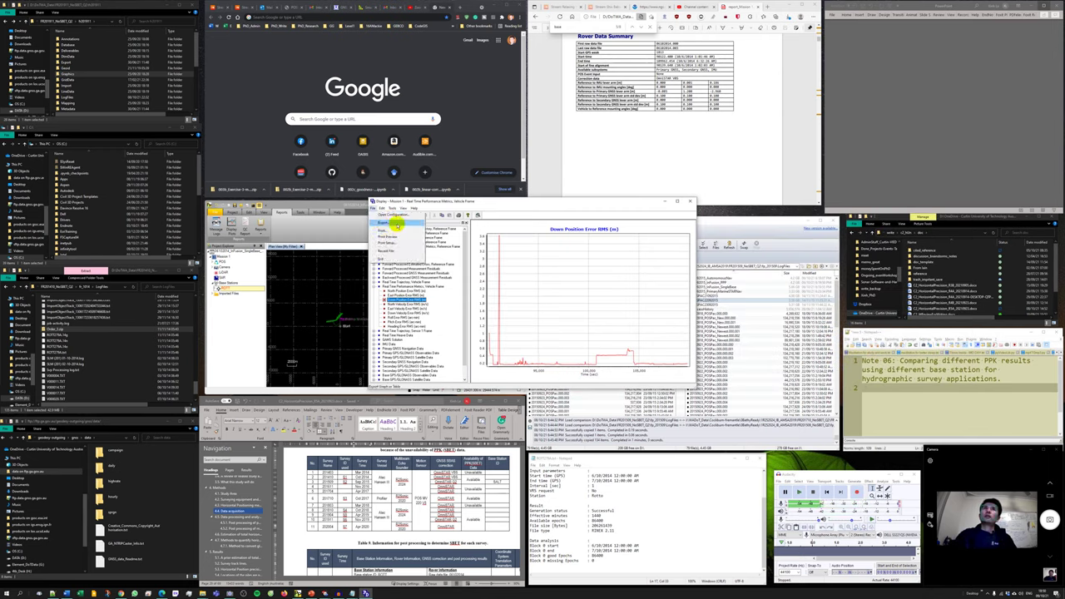
left_click(397, 223)
type("Realtime_SBAS_OmniSTAR VBS_Hor_RMS")
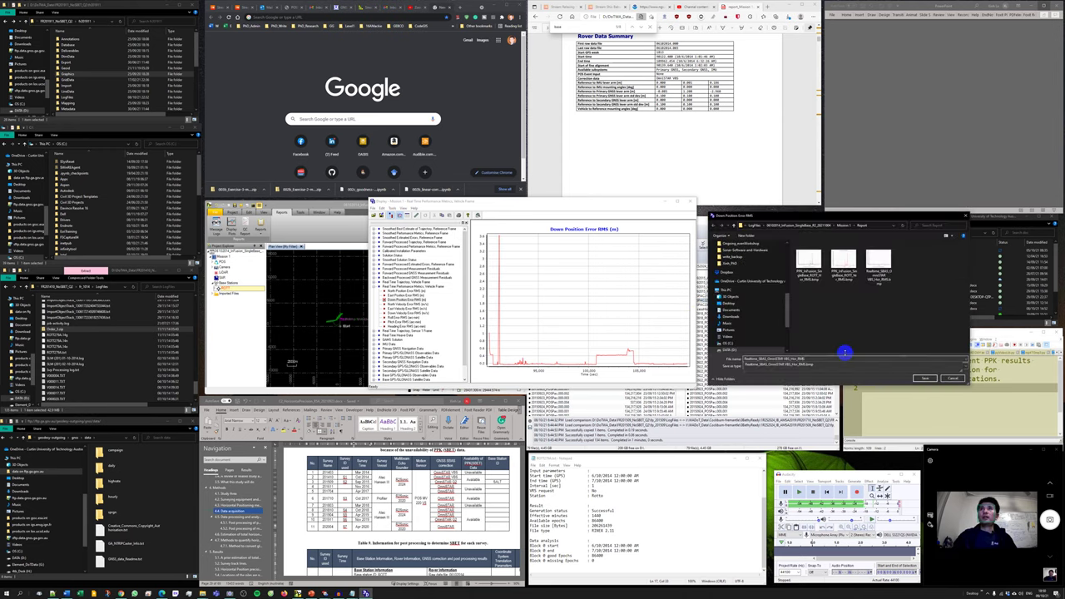
type("Ve")
key("Return")
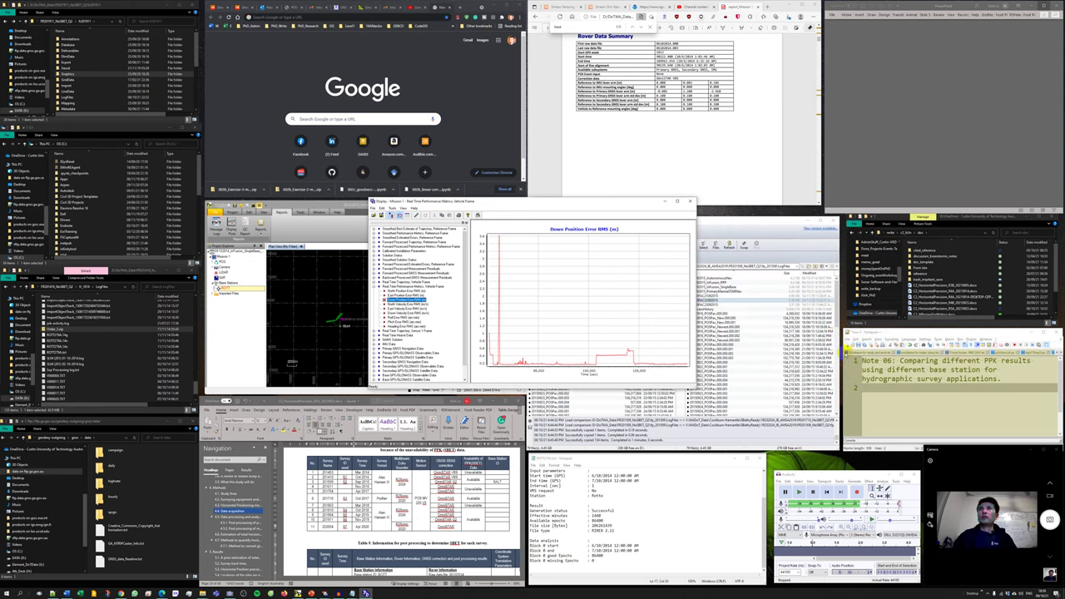
Step: Close the plot display window and inspect the trajectory near the base station in the plan view
left_click(688, 202)
scroll(331, 336, "up", 2)
scroll(331, 335, "down", 5)
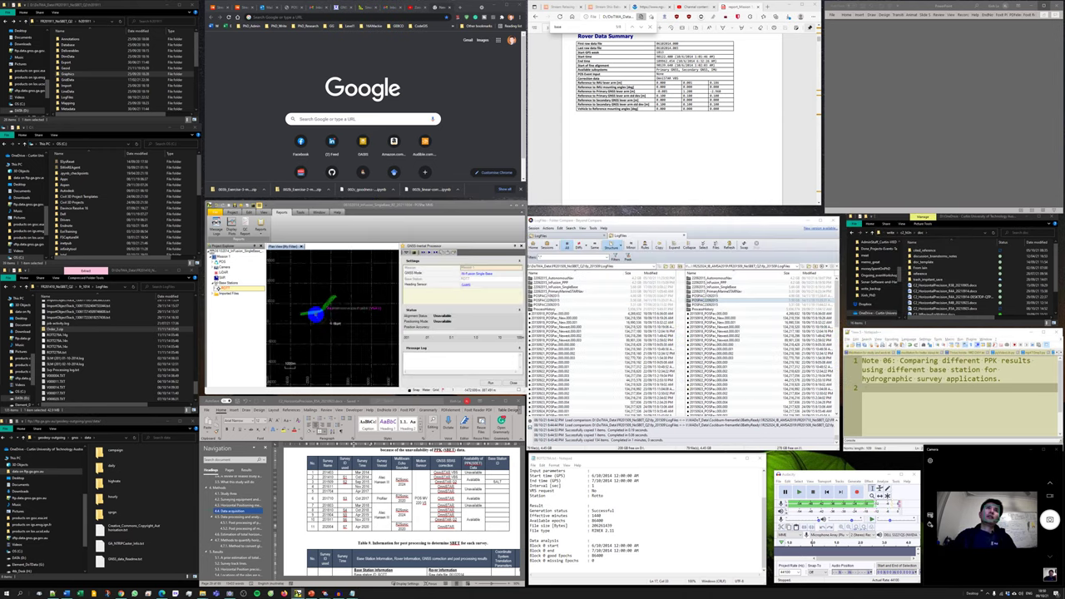
Step: Save the project under the new name 06102014_InFusion_SingleBase_PERT_PPK in the LogFiles folder
left_click_drag(320, 331, 318, 325)
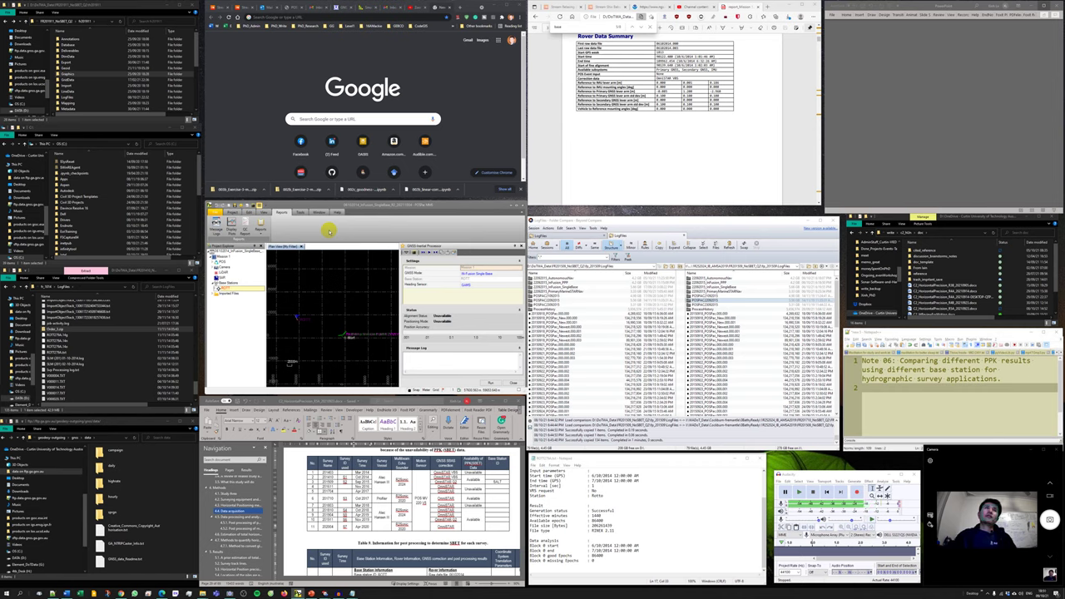
left_click(214, 212)
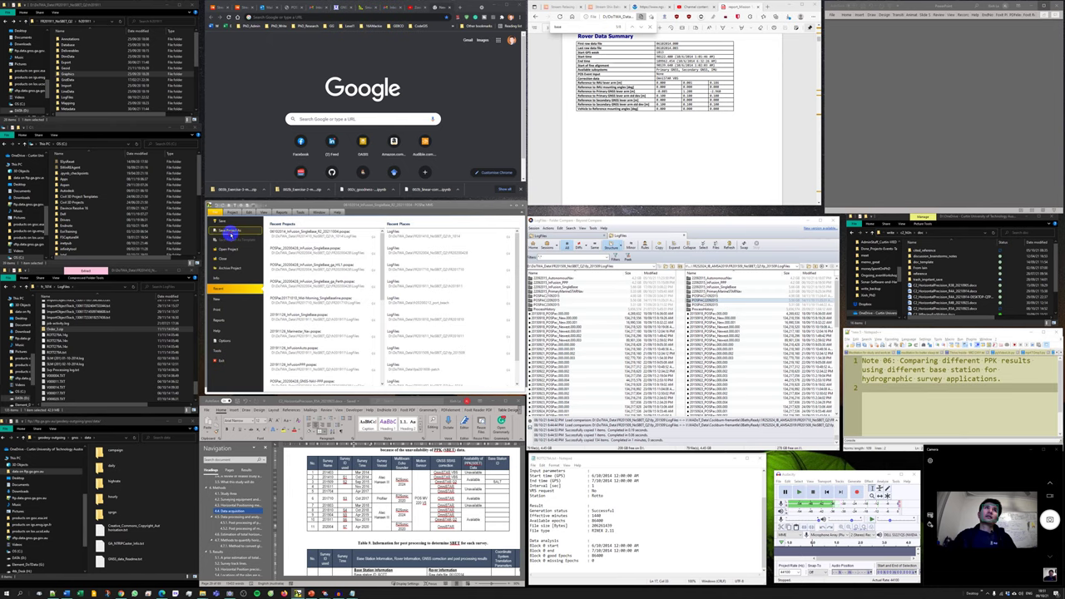
left_click(231, 233)
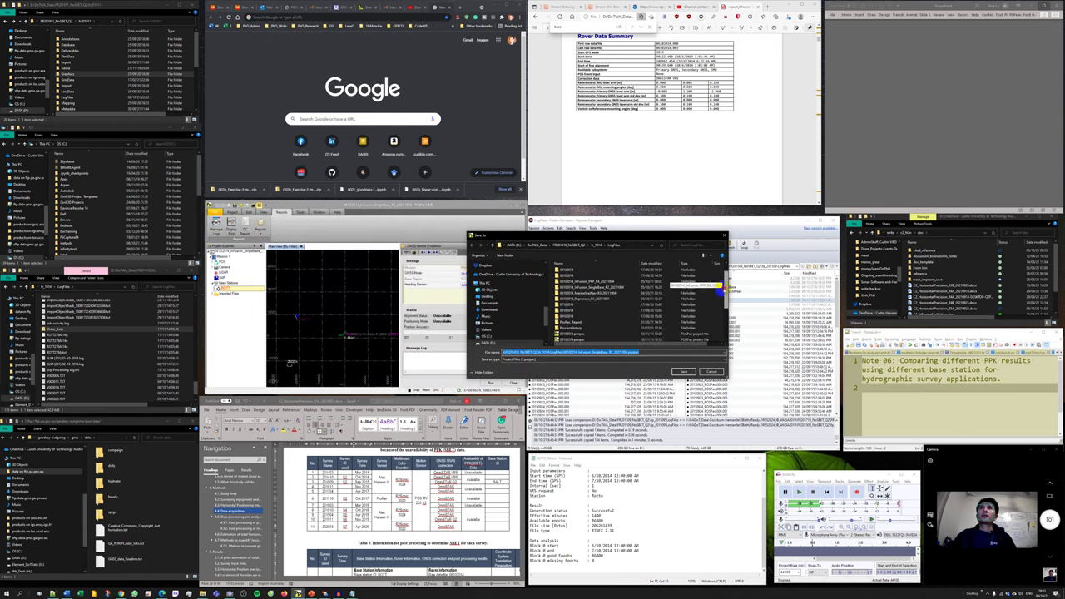
left_click(591, 355)
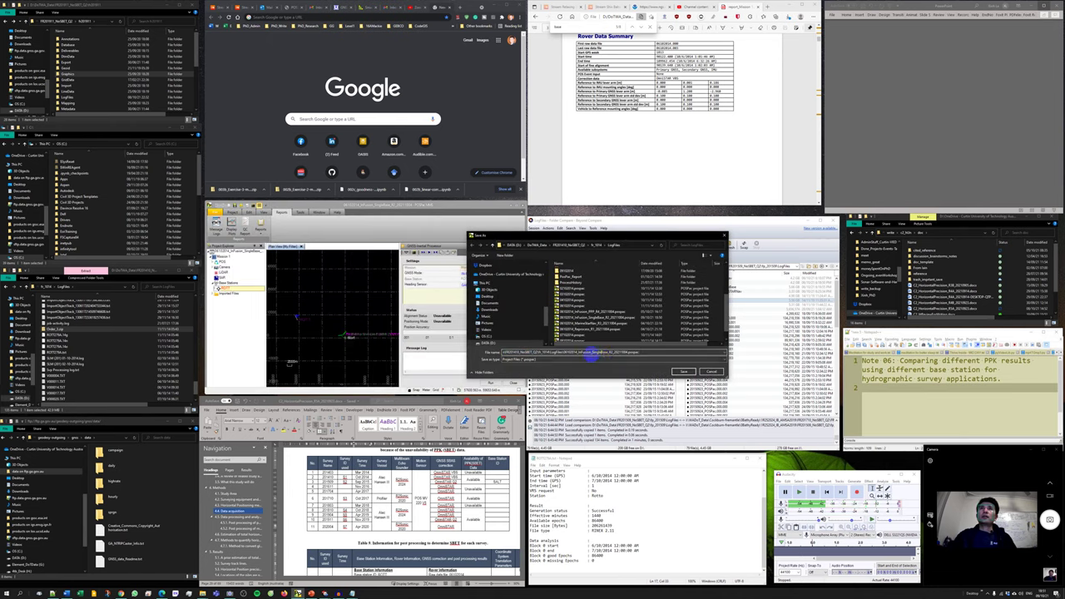
left_click_drag(609, 352, 654, 354)
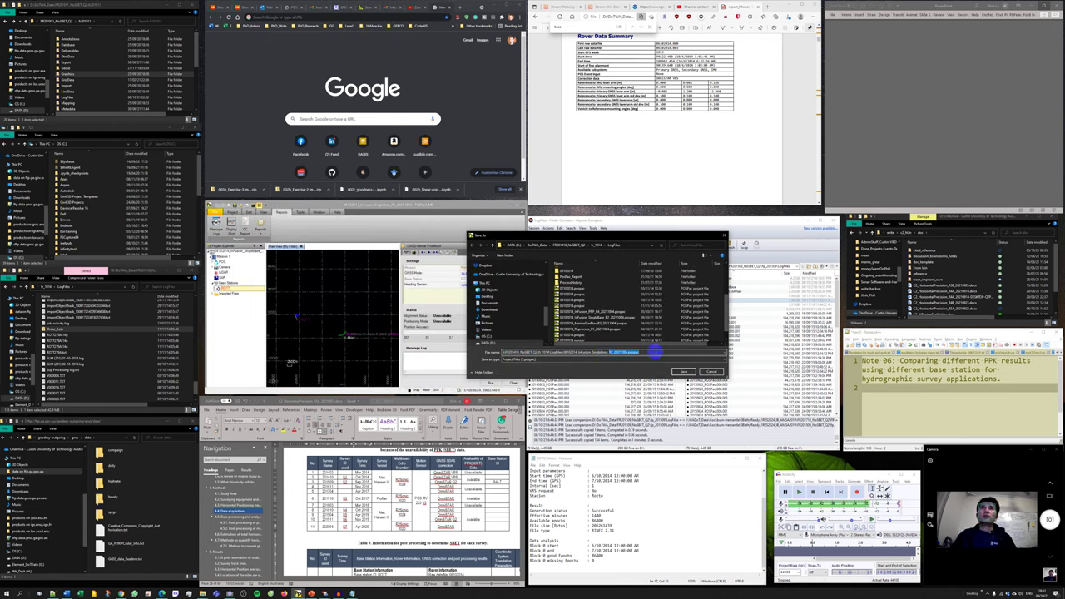
left_click(78, 361)
scroll(78, 361, "up", 15)
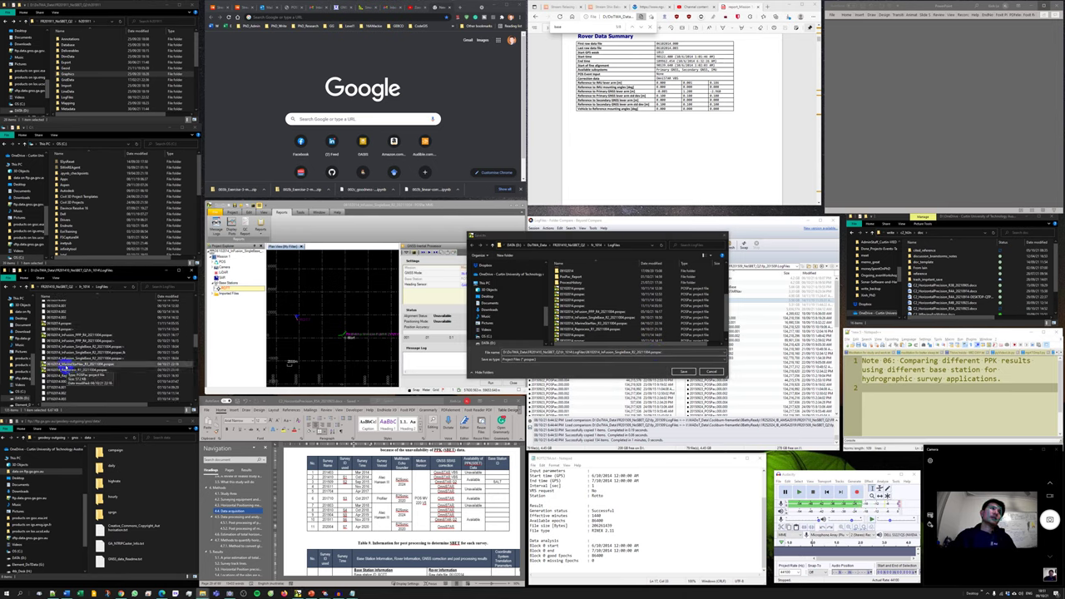
left_click_drag(631, 352, 677, 352)
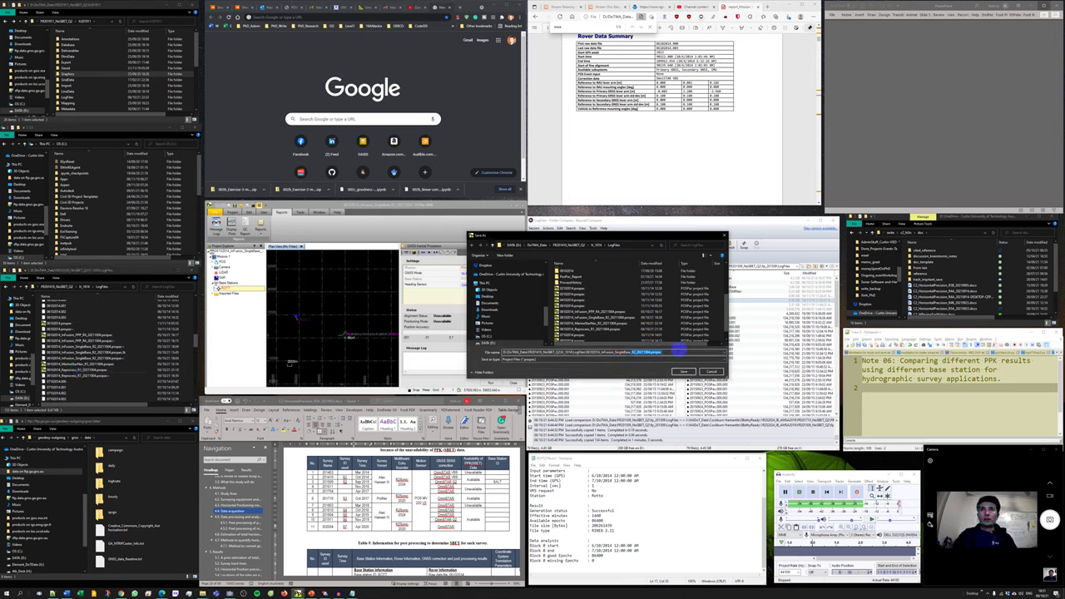
type("ROTT_")
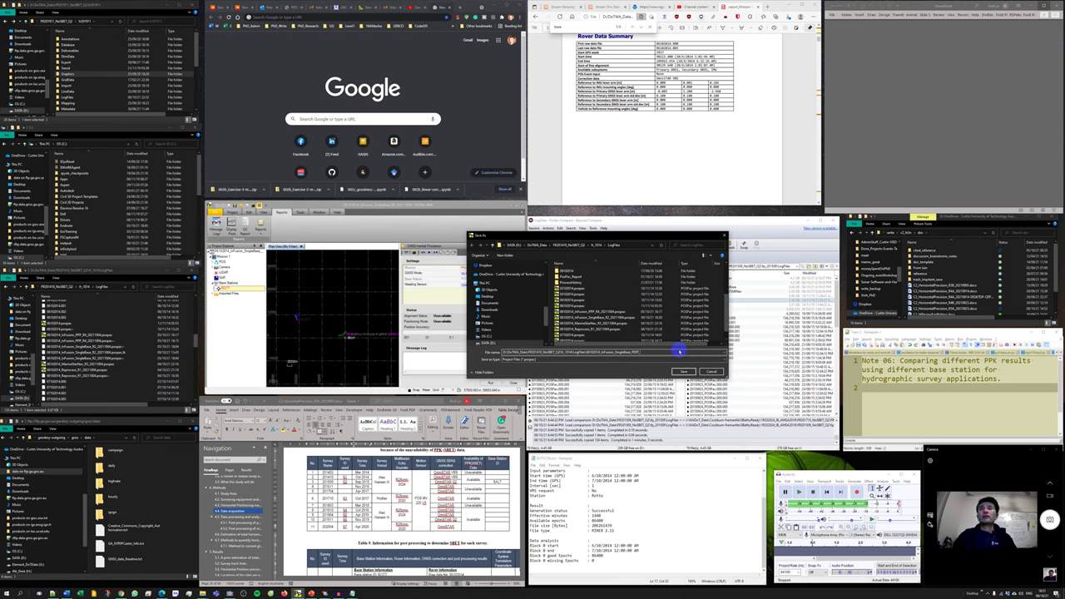
type("PPK")
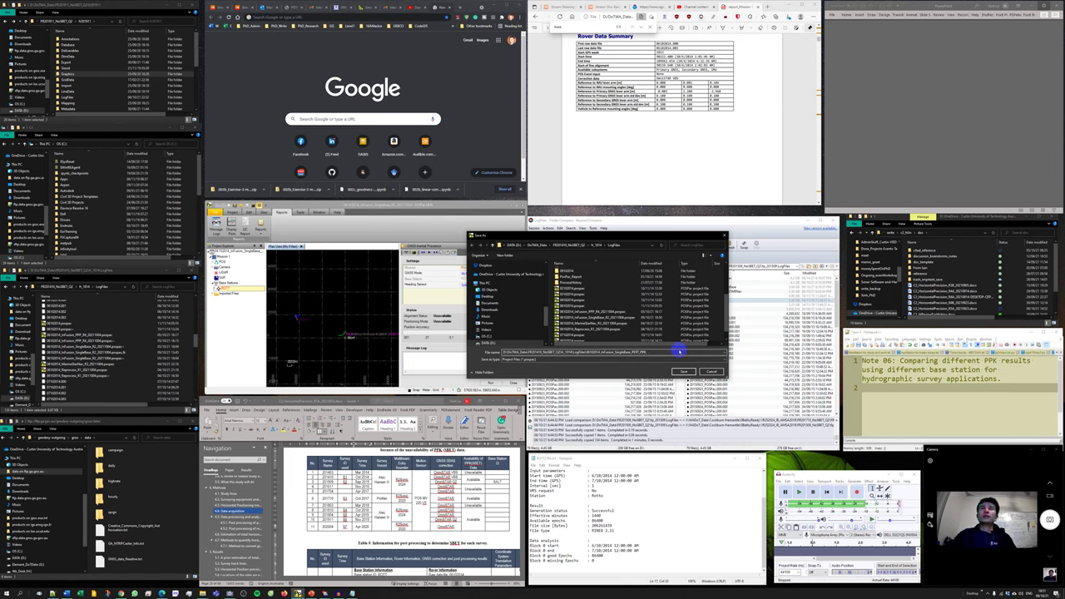
left_click(682, 371)
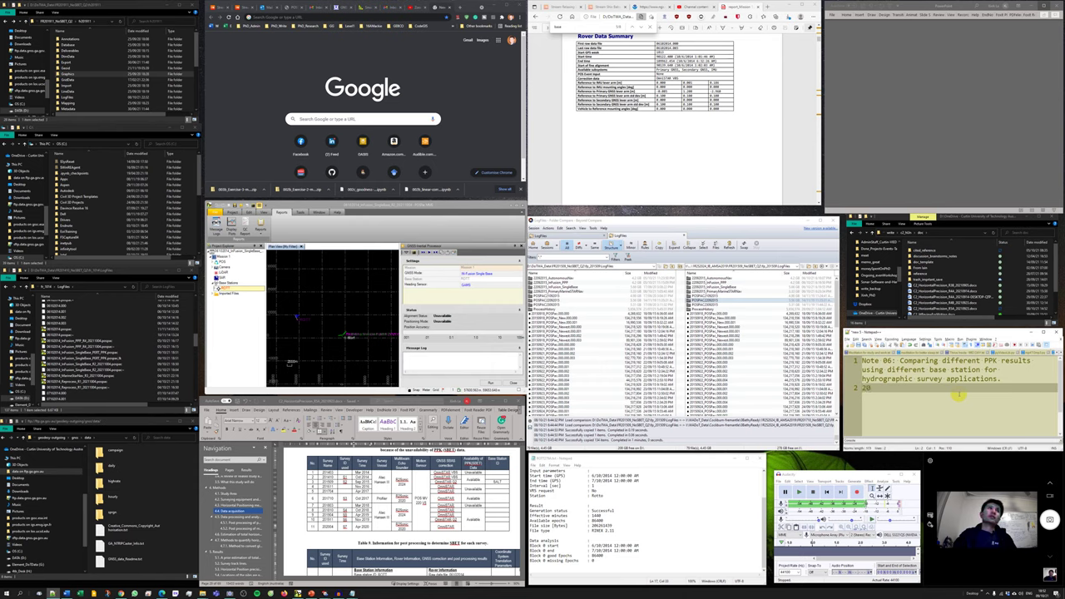
Step: Write the survey date 2014 10 06 in the note, with "JD:" and "GPS week:" on separate lines below it
type("4 10")
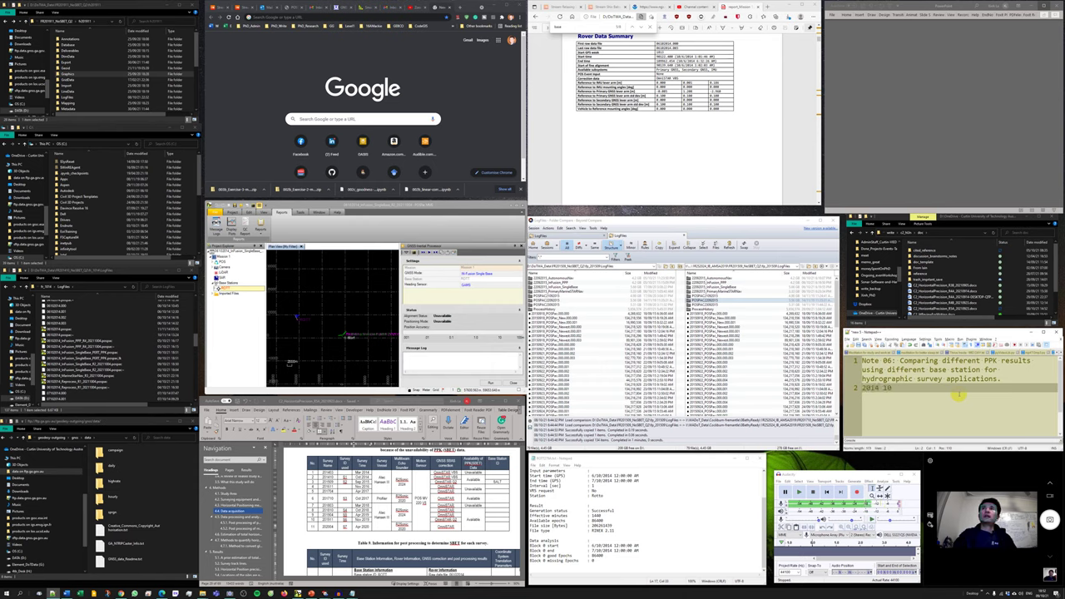
type(" 06")
key("Return")
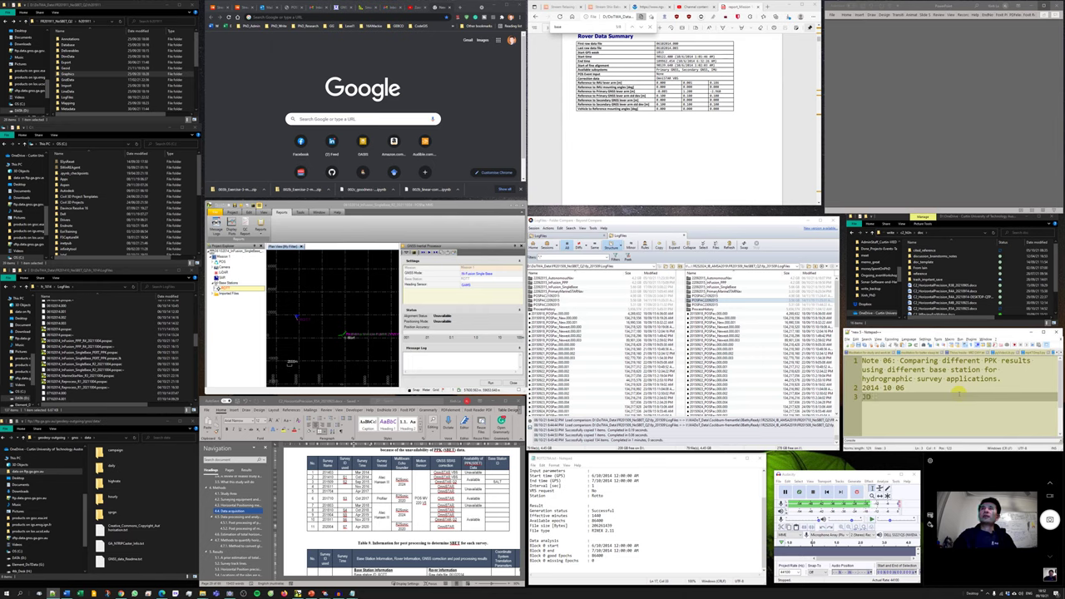
type("JD:")
key("Return")
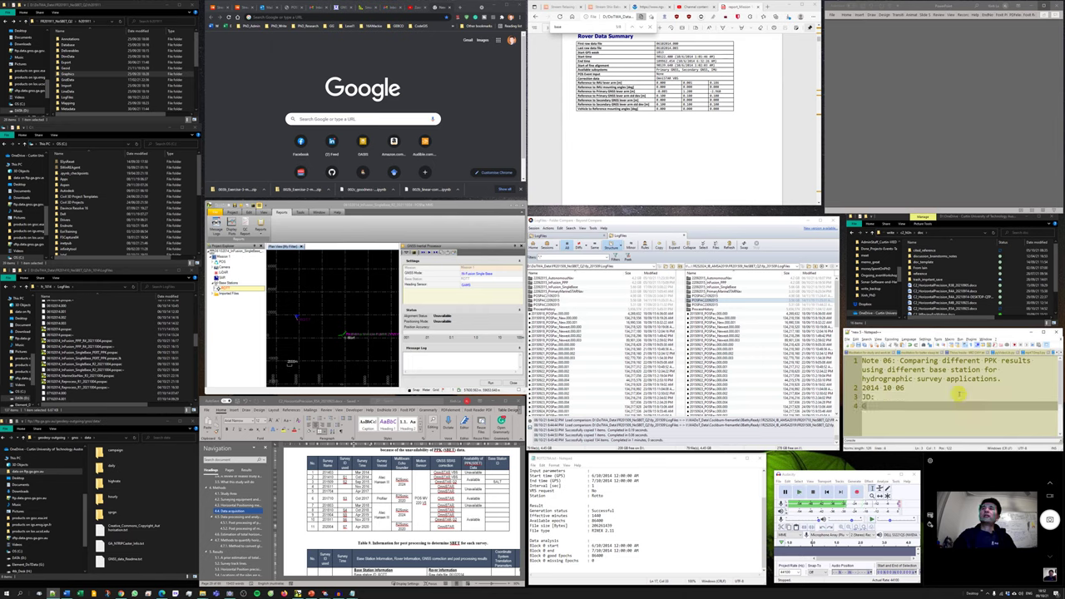
type("GPS week:")
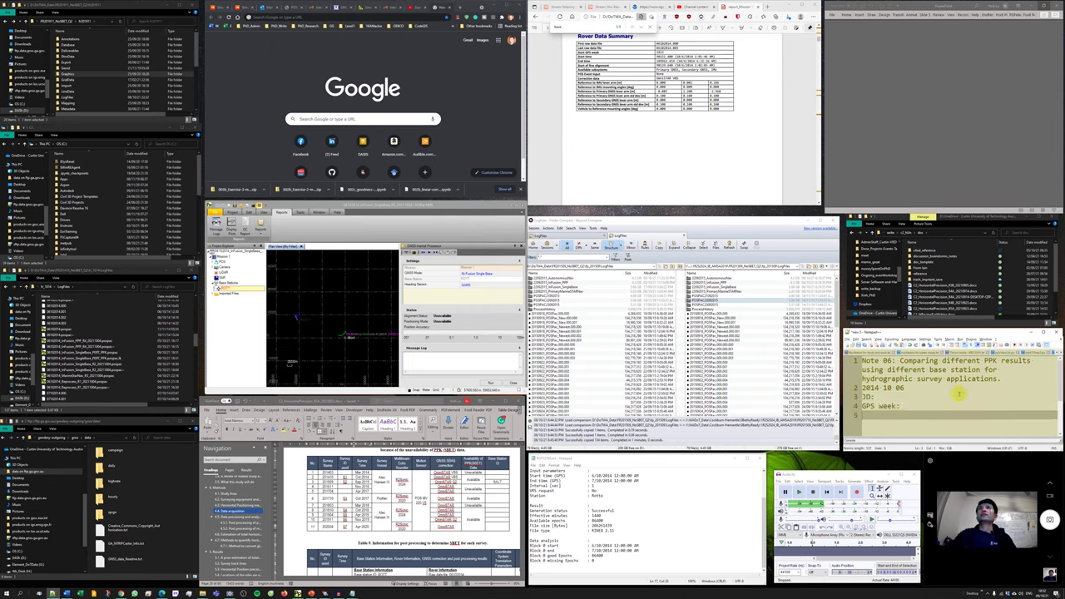
key("Return")
Step: Look up the survey date in the 2014 GPS calendar and enter GPS week 1813 in the note
left_click(650, 8)
scroll(699, 116, "down", 5)
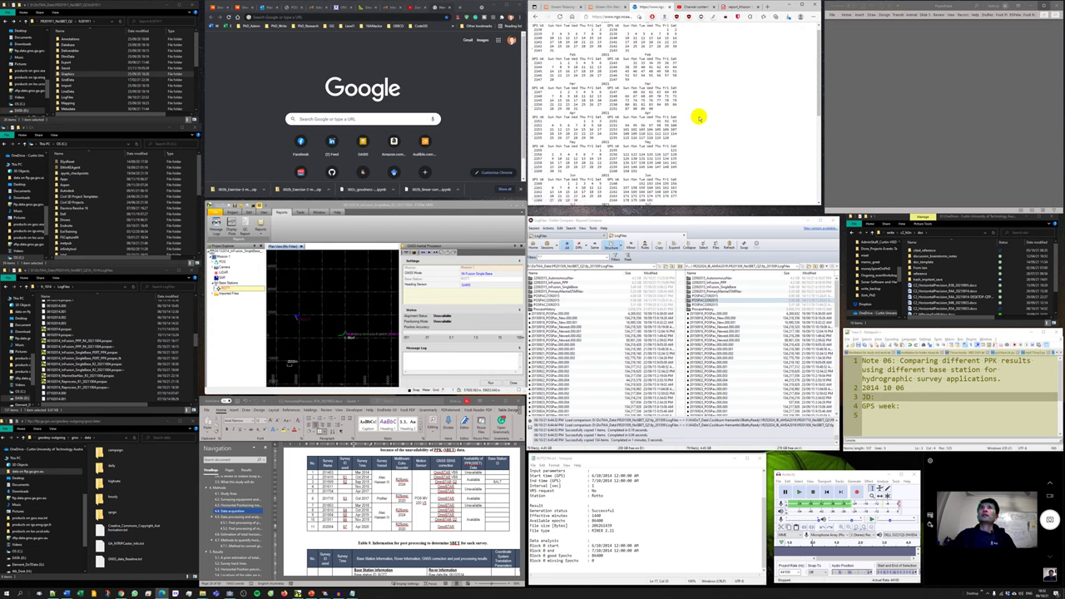
key("alt+Left")
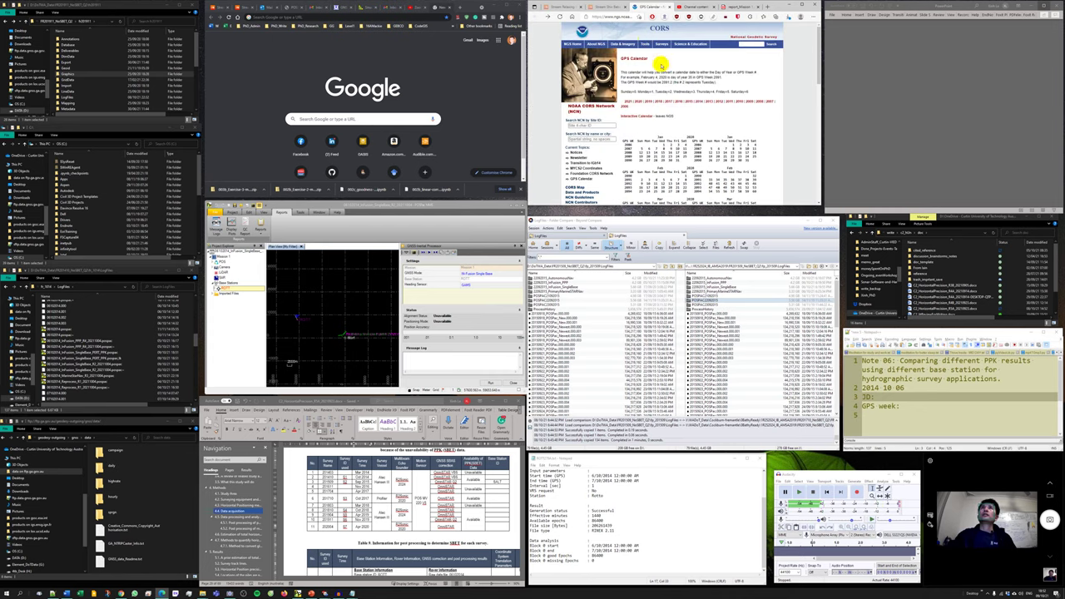
left_click(697, 102)
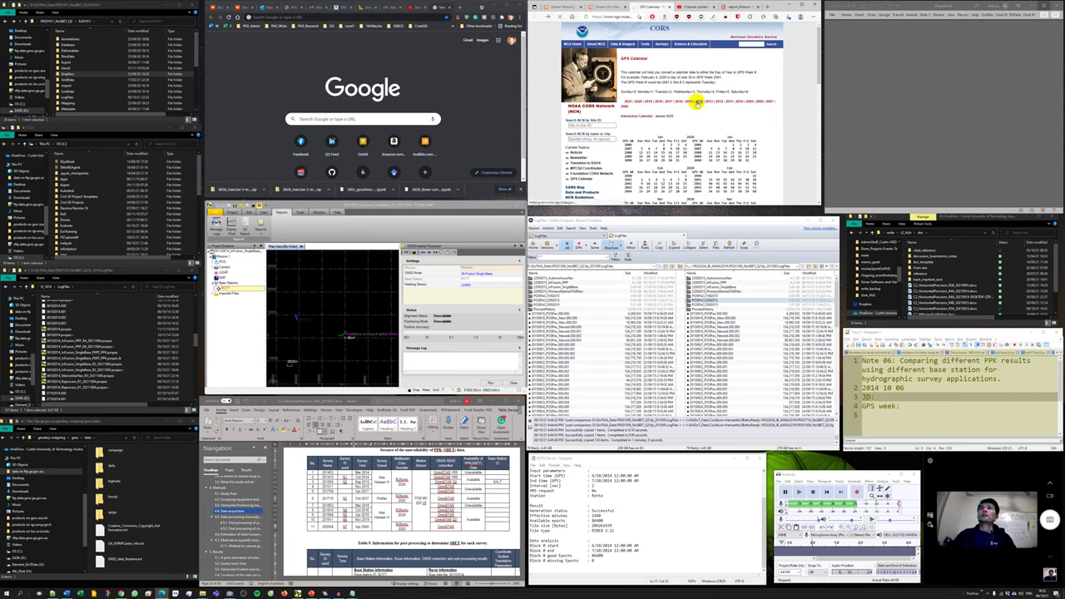
scroll(697, 103, "down", 2)
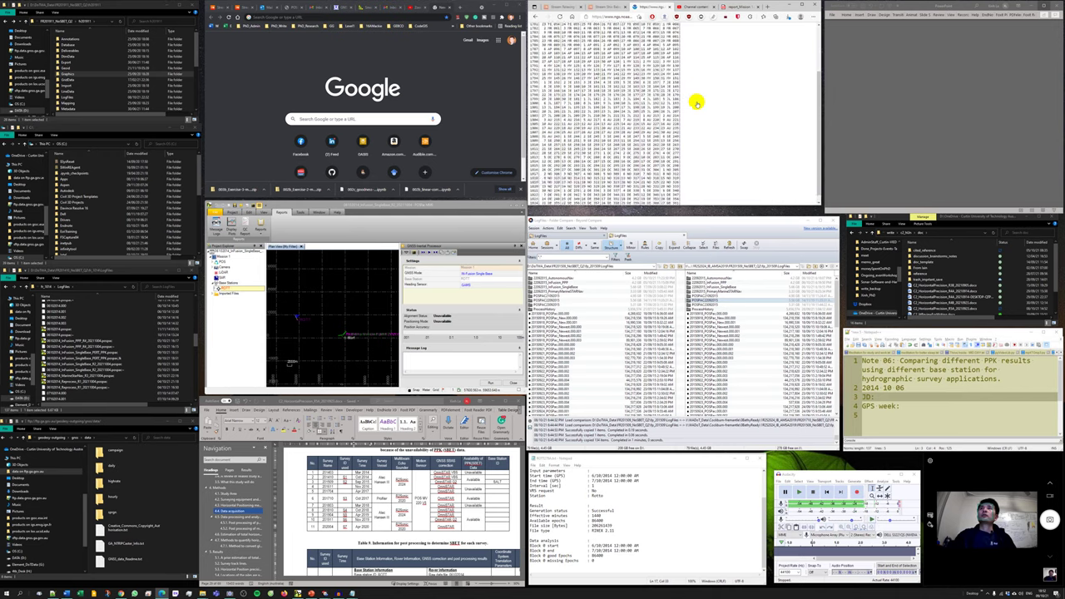
scroll(554, 163, "up", 3)
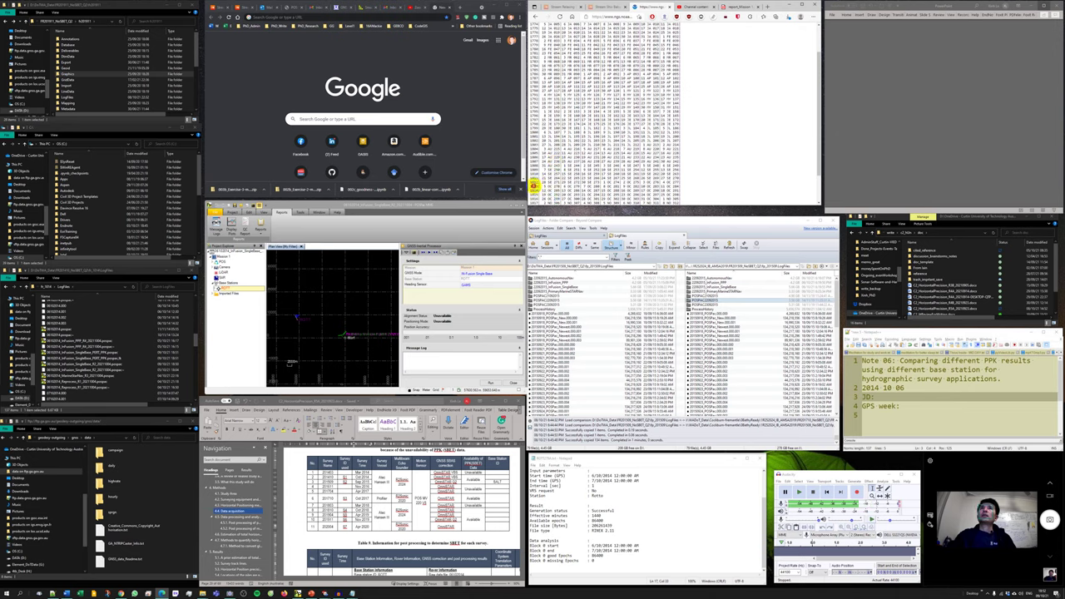
left_click(905, 405)
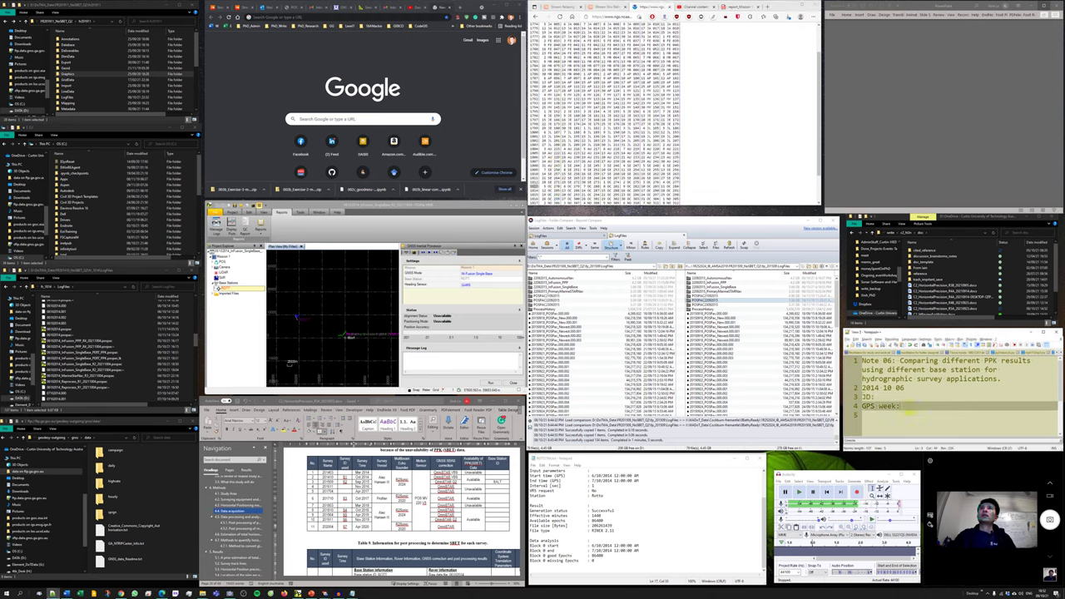
type("1819")
Step: Copy the day of year 279 from the 2014 GPS calendar into the note's JD line
left_click(900, 397)
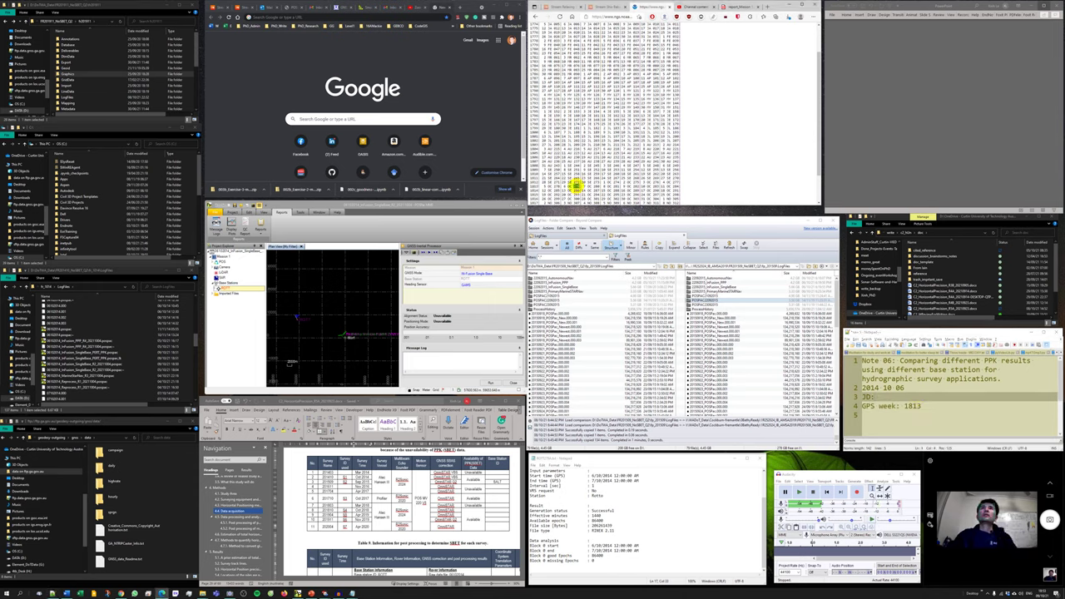
right_click(576, 186)
left_click(594, 191)
left_click(893, 398)
key("ctrl+v")
left_click(893, 413)
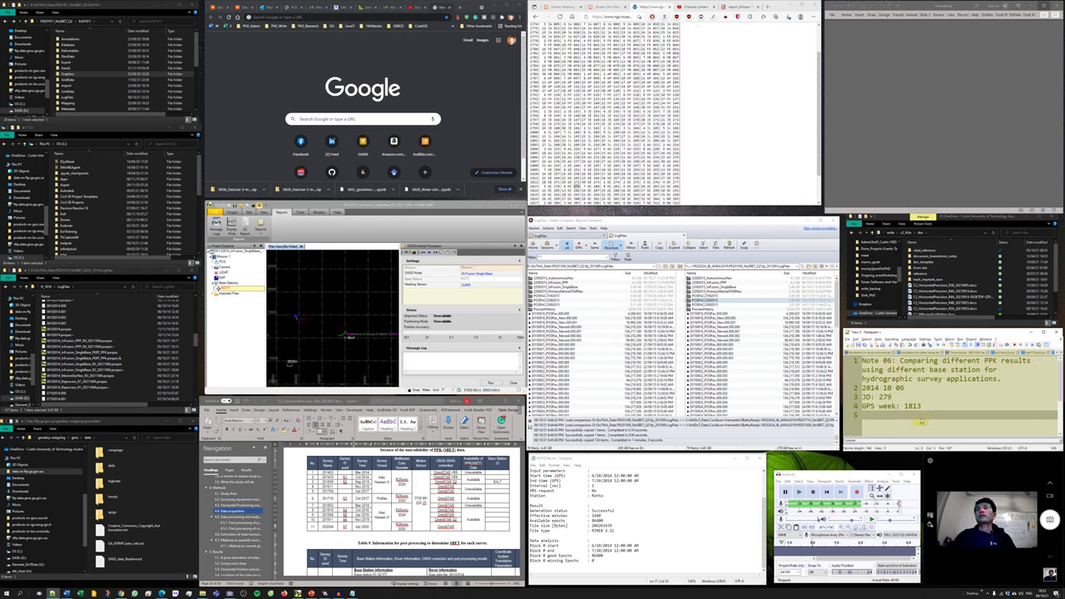
left_click(932, 398)
Step: Return to the main GPS Calendar page and bring up the GNSS Data Repository page in the other browser
left_click(709, 145)
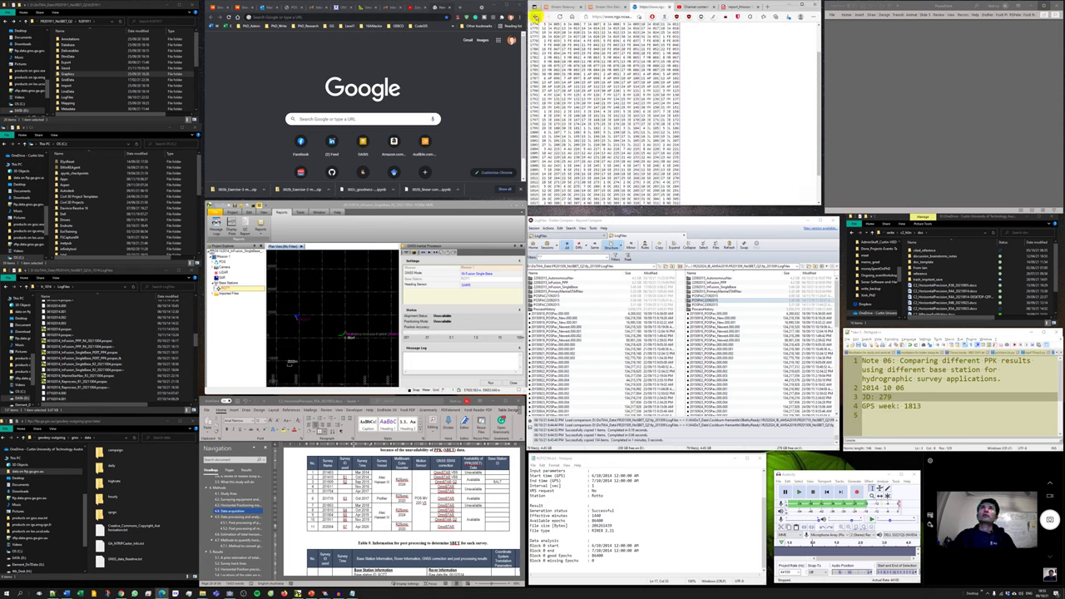
left_click(535, 17)
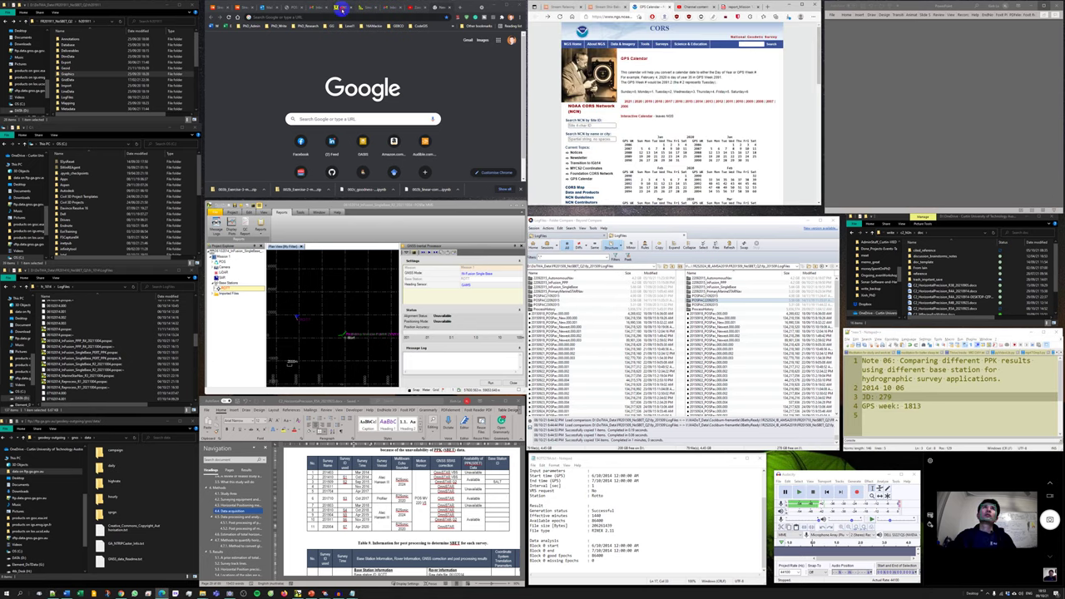
left_click(341, 7)
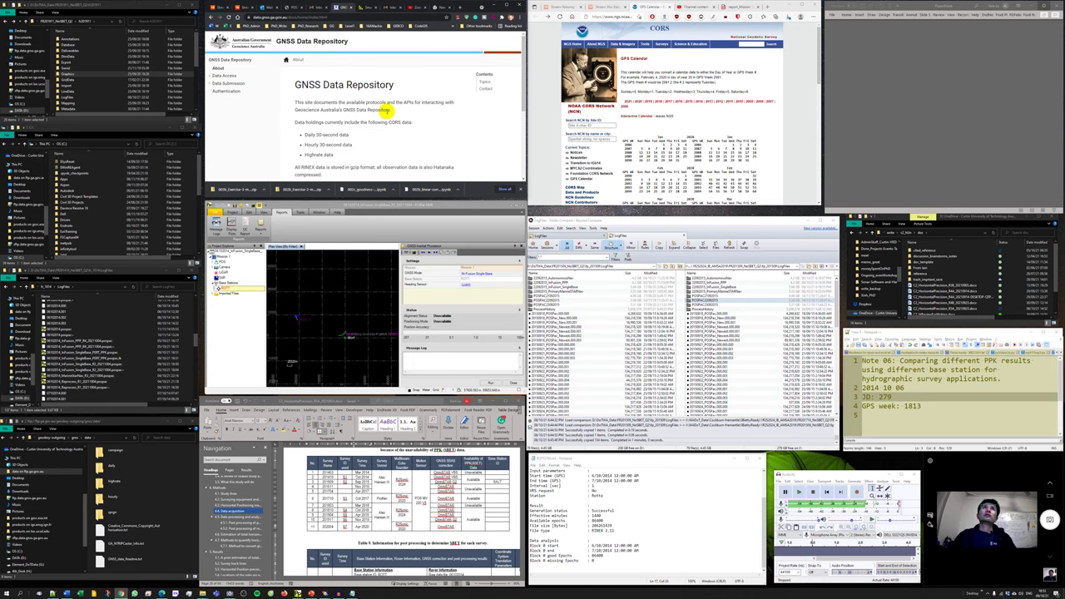
Step: Open the Geoscience Australia FTP data location in a new window and go to its daily 2014 folder
left_click(29, 474)
right_click(28, 476)
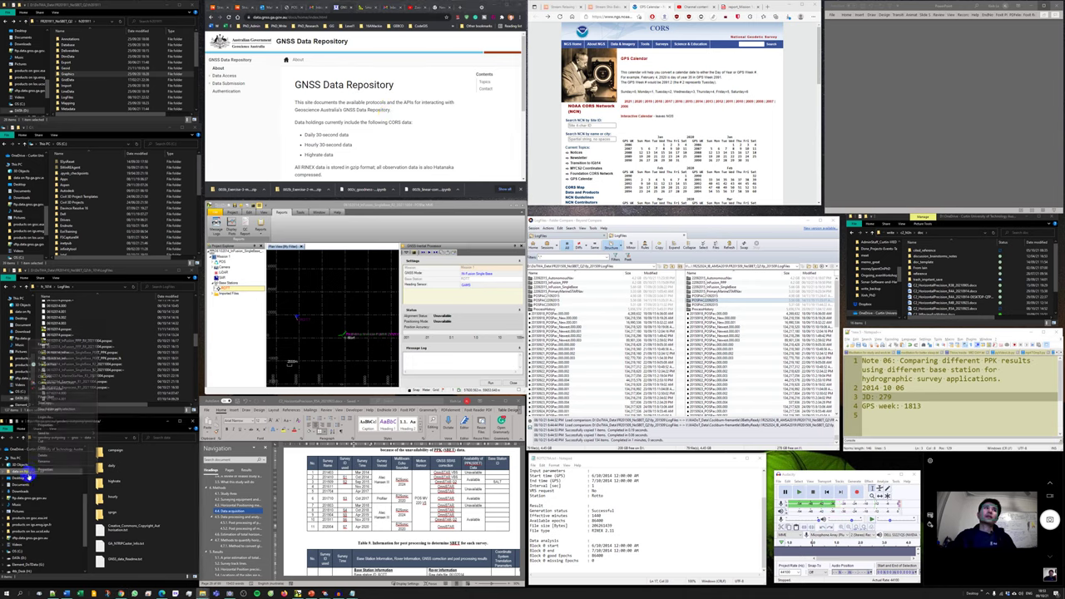
left_click(74, 357)
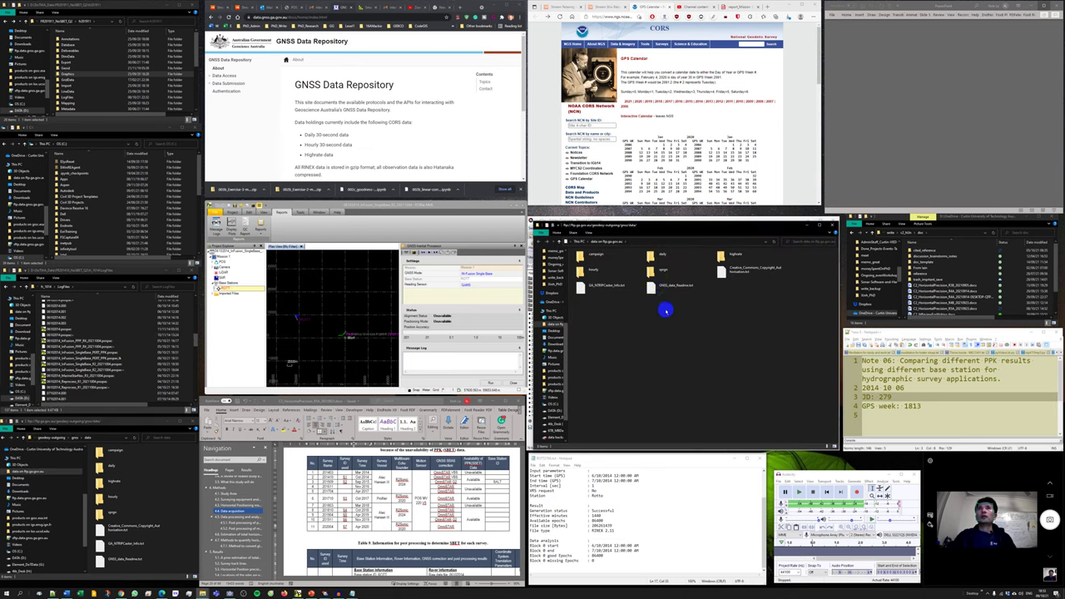
double_click(657, 256)
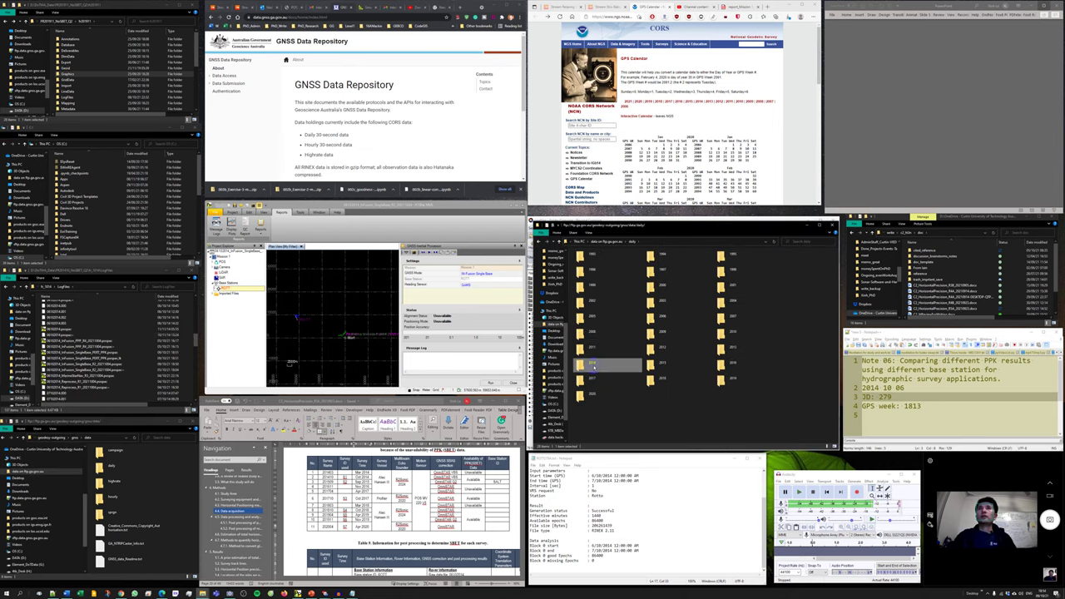
double_click(593, 366)
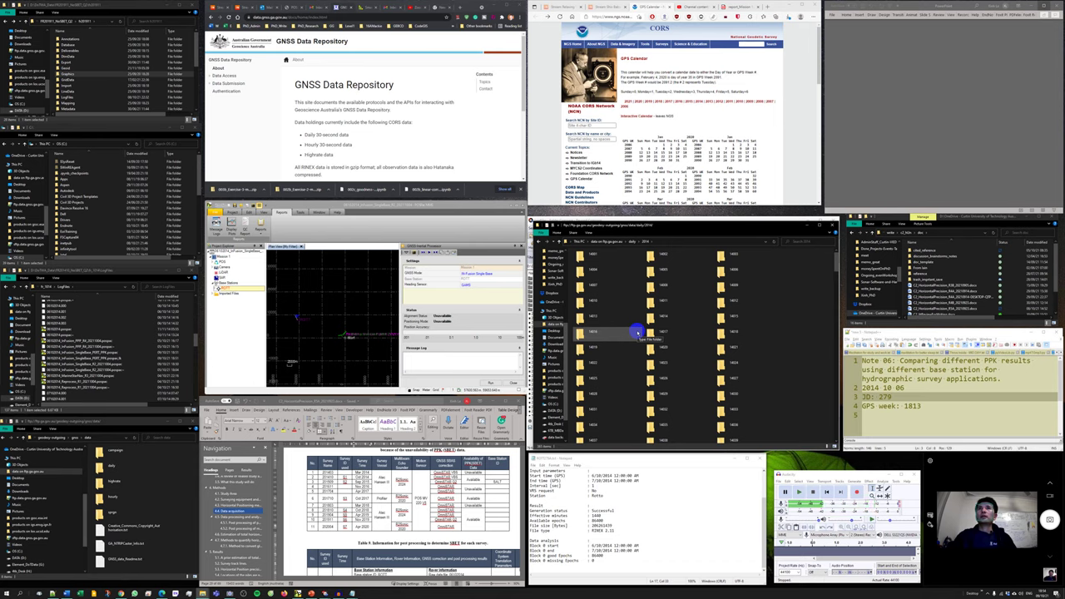
Step: Try to search the 2014 folder for the survey day's data, day 279, and leave the search
scroll(637, 332, "down", 1)
left_click(800, 243)
type("279")
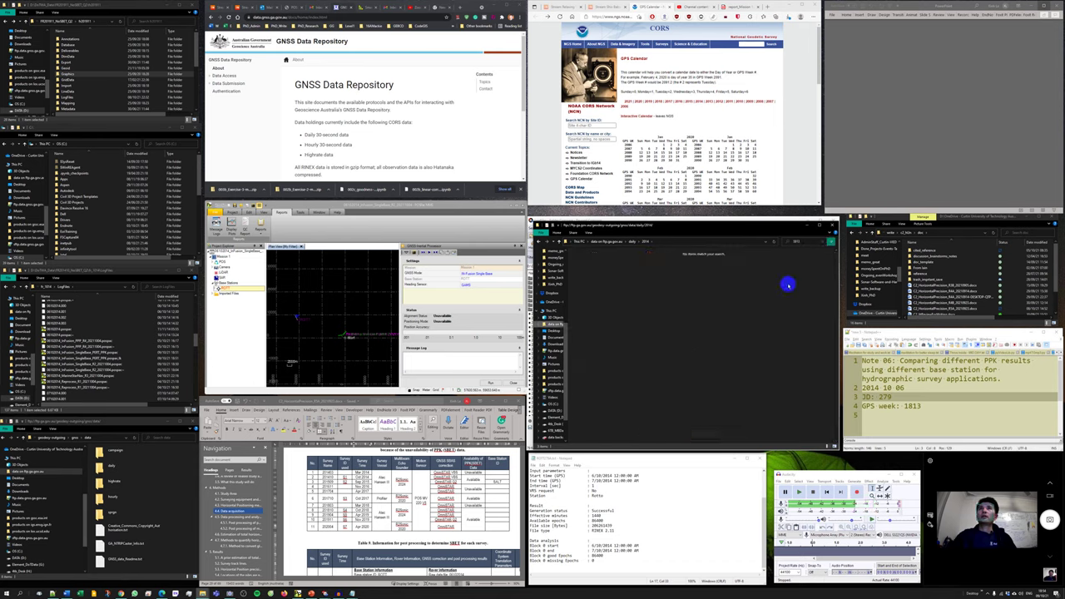
left_click(539, 242)
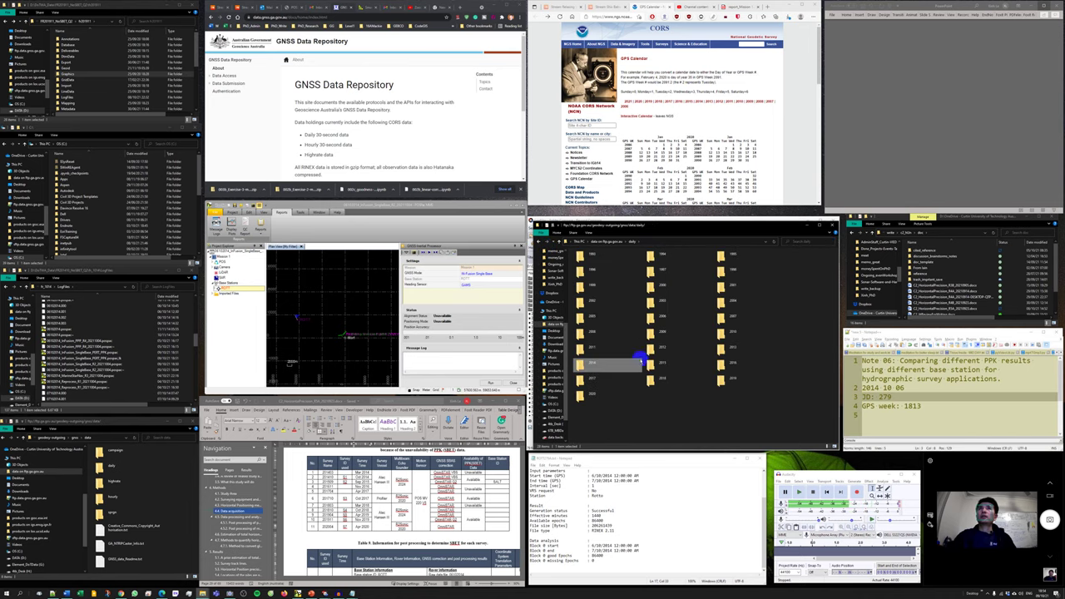
Step: Open the 2014 daily data folder and browse its day folders for day 279
double_click(648, 342)
scroll(648, 343, "down", 5)
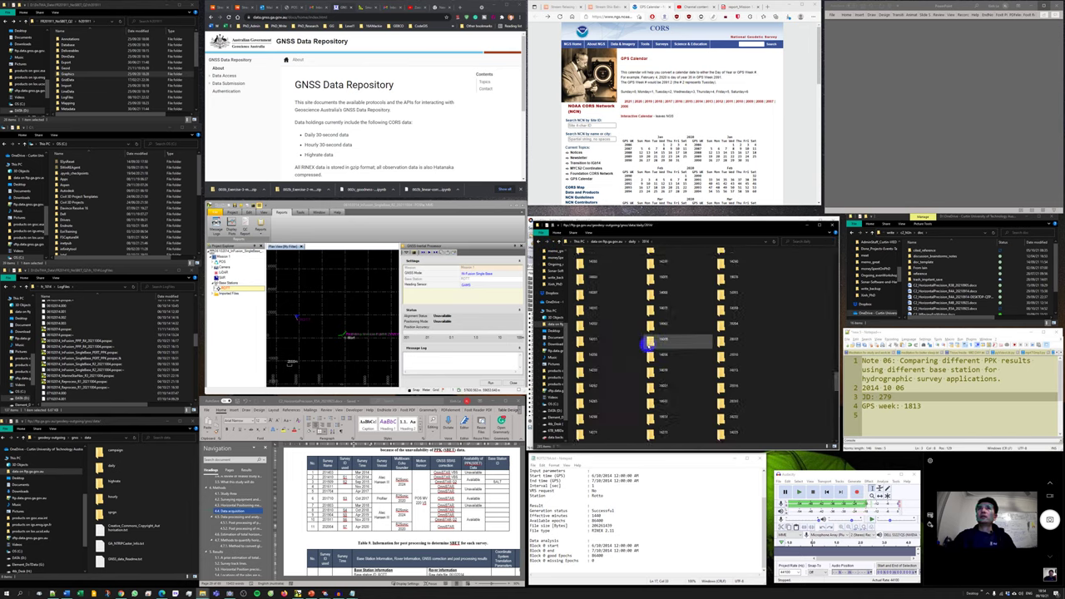
scroll(675, 430, "up", 5)
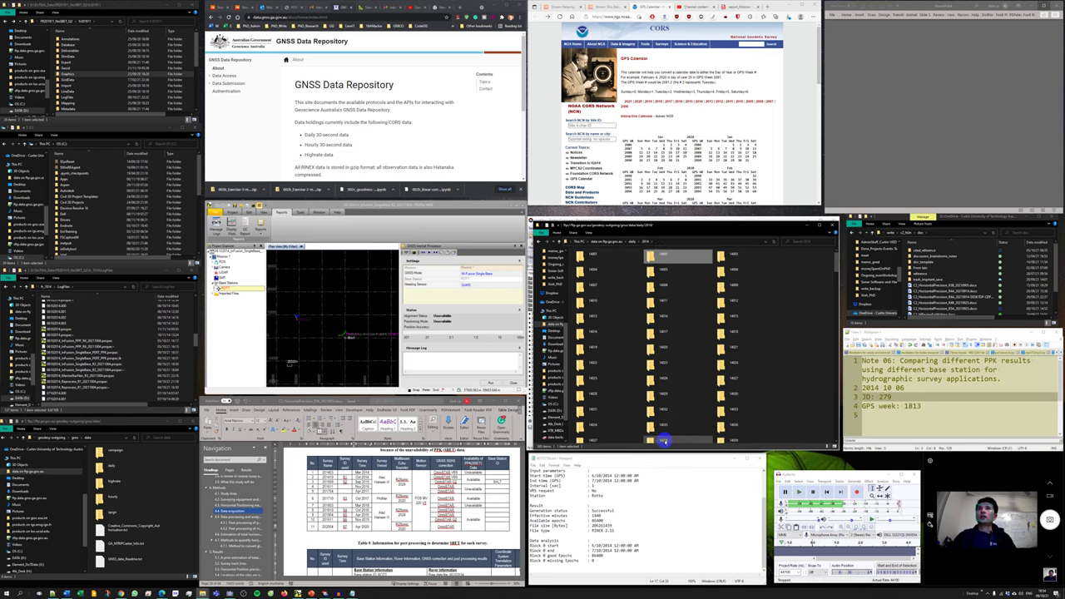
key("Right")
key("Right")
key("Right")
key("Right")
key("Right")
key("Down")
key("Left")
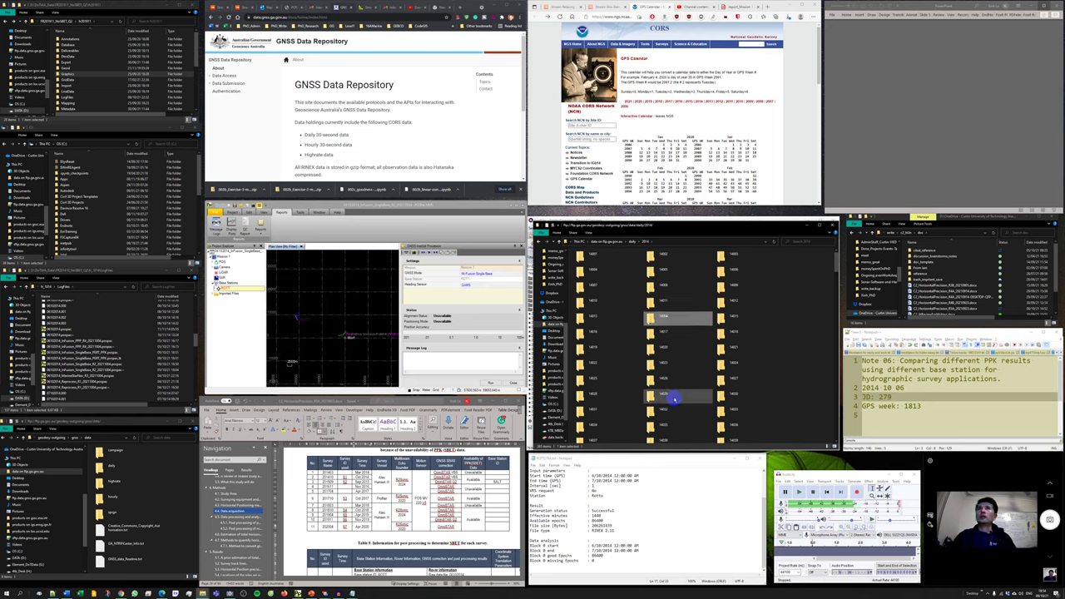
key("Down")
key("Right")
key("Right")
key("Right")
key("Right")
key("Right")
key("Right")
key("Right")
key("Right")
key("Right")
key("Right")
key("Right")
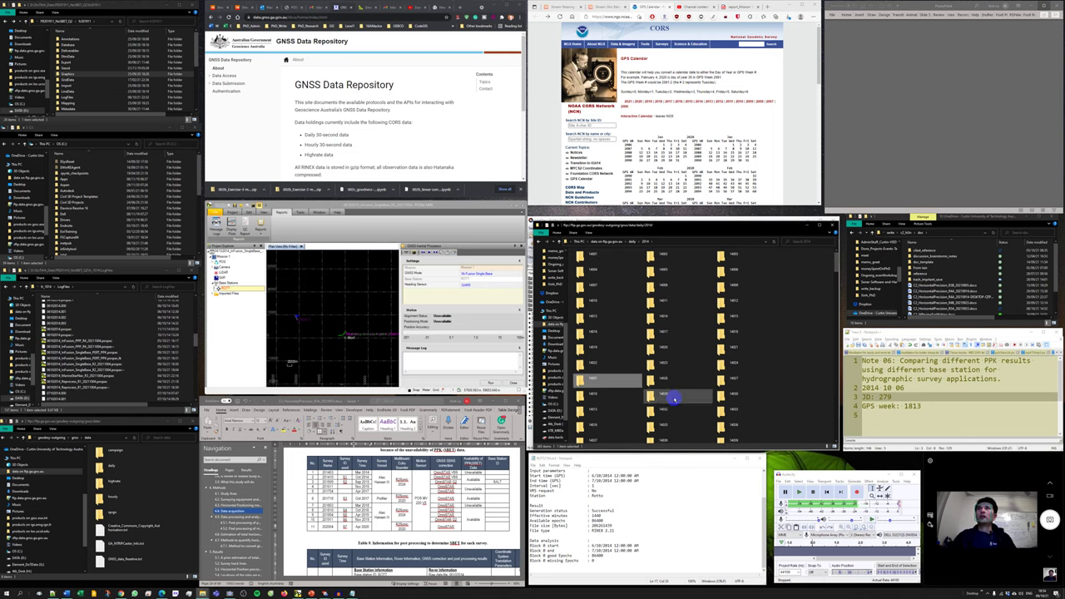
Step: Check 6 October and its GPS week 1813 row in the 2014 GPS calendar
left_click(629, 7)
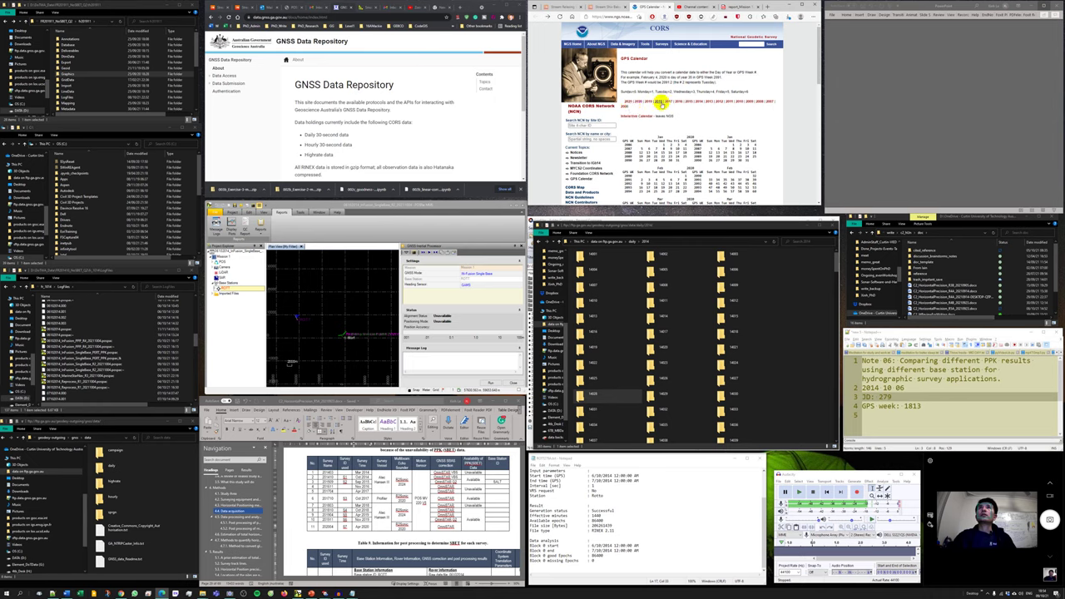
left_click(701, 102)
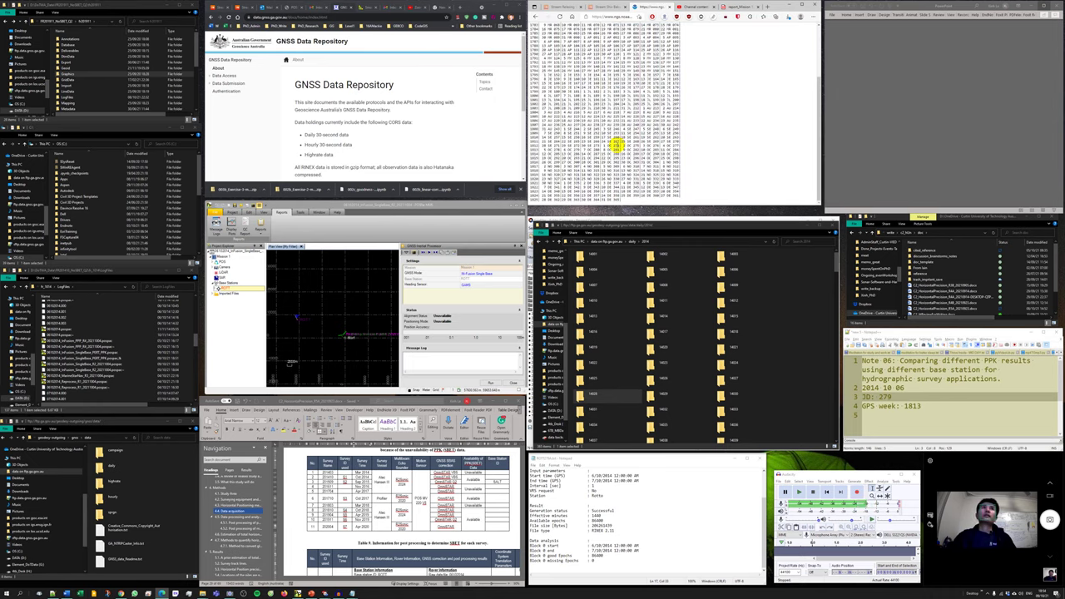
left_click(59, 341)
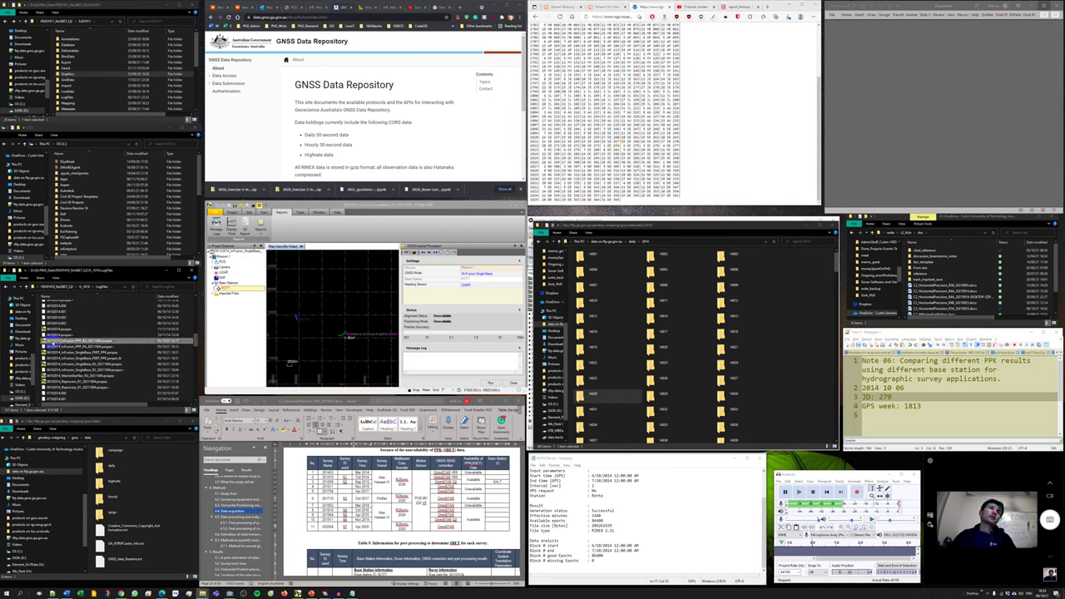
left_click(553, 159)
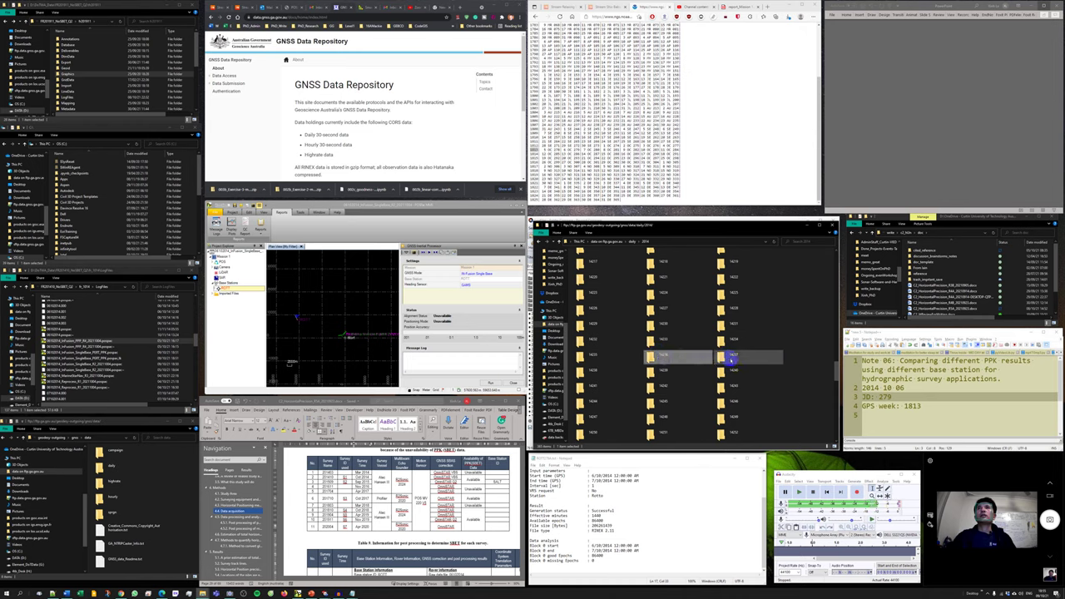
Step: Find the day folder 14279 within the FTP server's 2014 data folder and open it
left_click(732, 387)
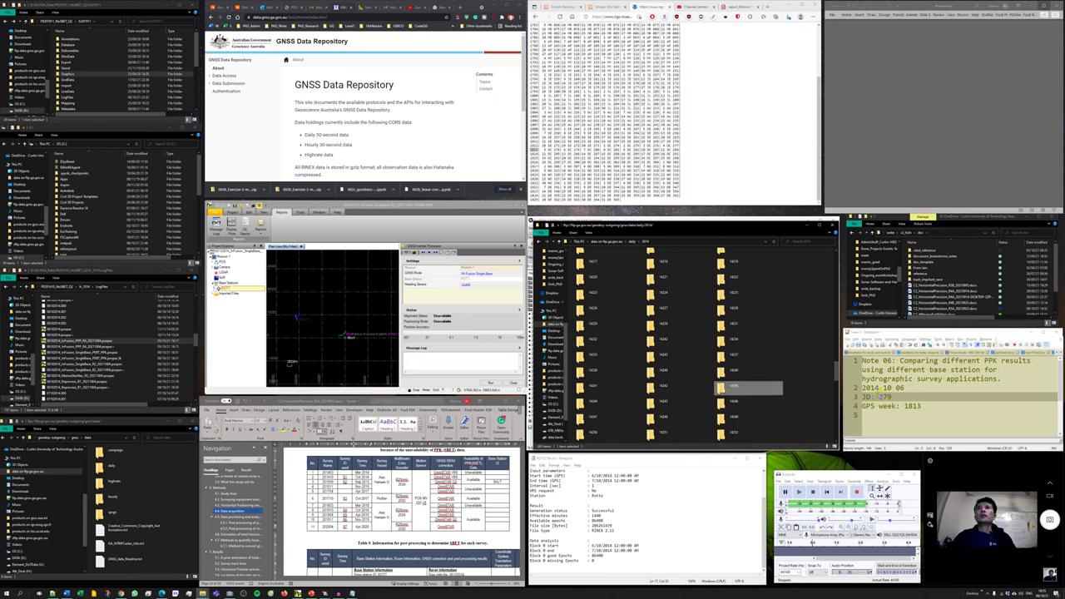
left_click(677, 403)
scroll(672, 403, "down", 1)
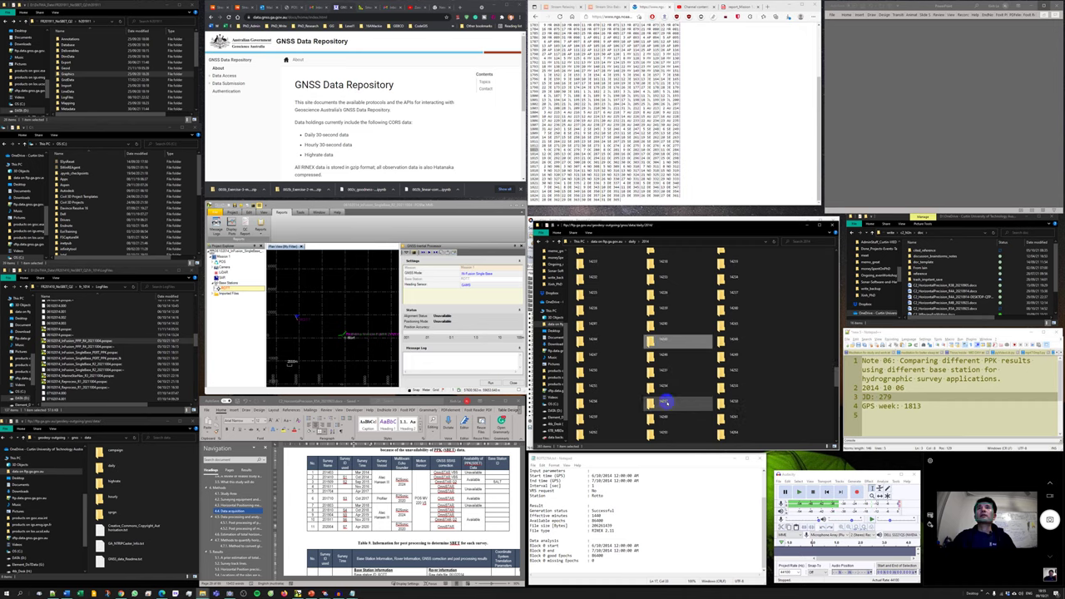
left_click(886, 402)
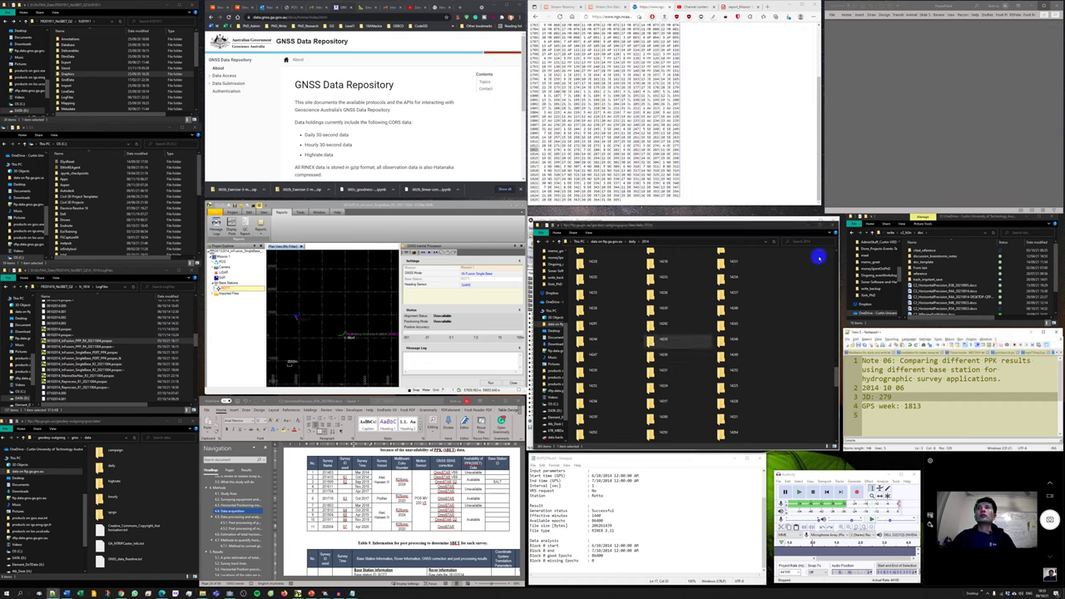
left_click(794, 242)
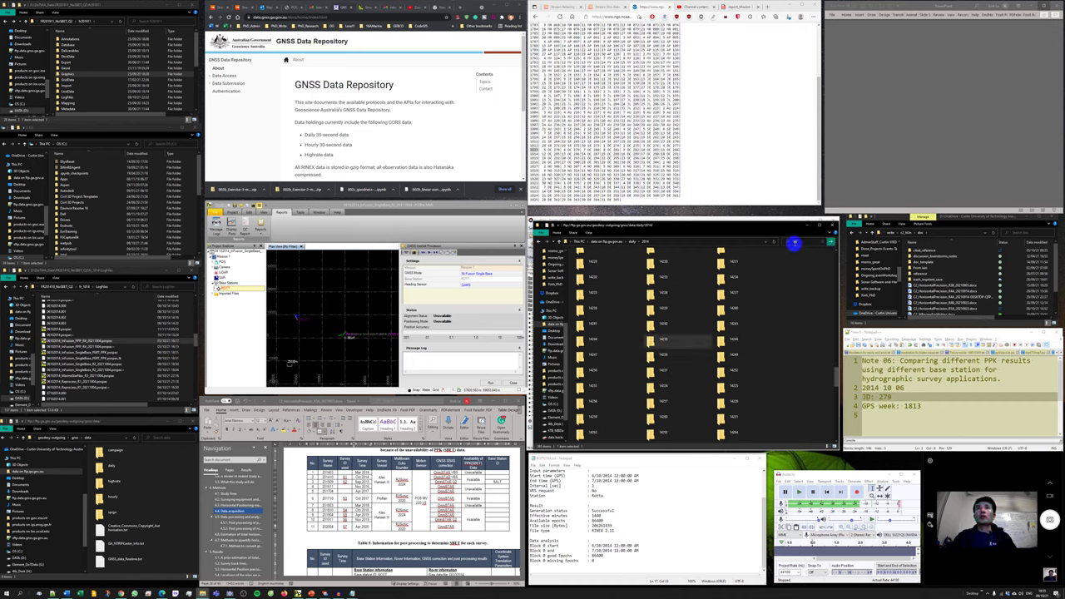
type("14279")
key("Return")
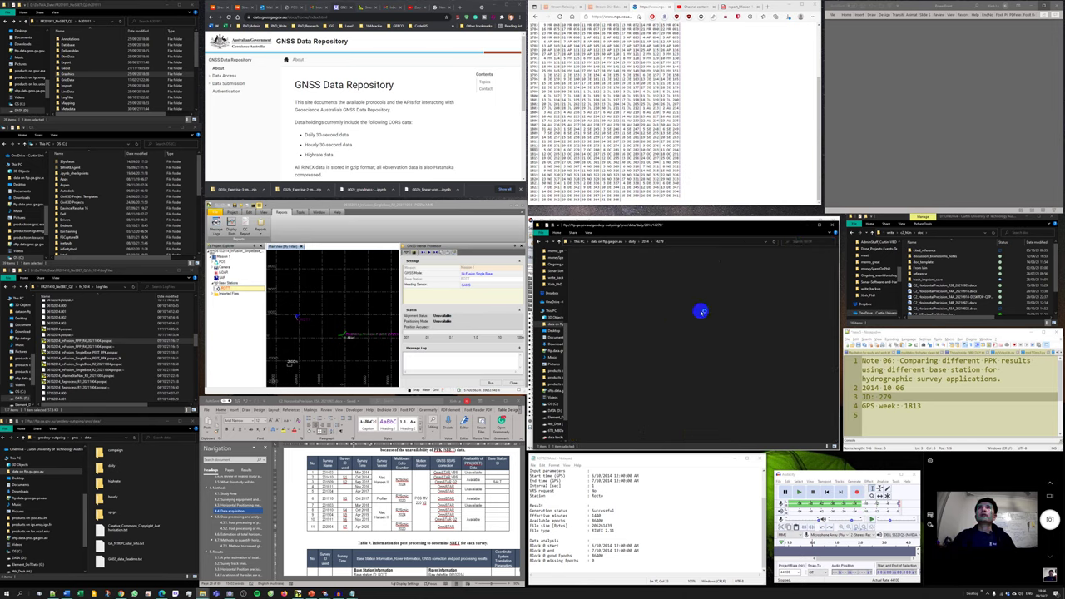
Step: Search the 14279 day folder for the PERT station's files and select all of them
left_click(799, 242)
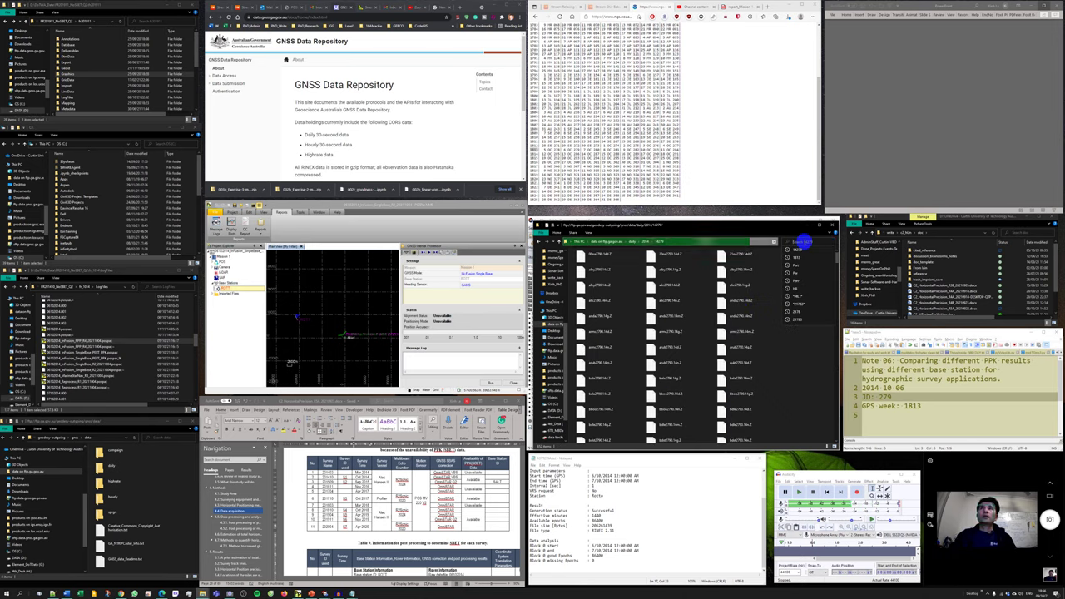
type("pe")
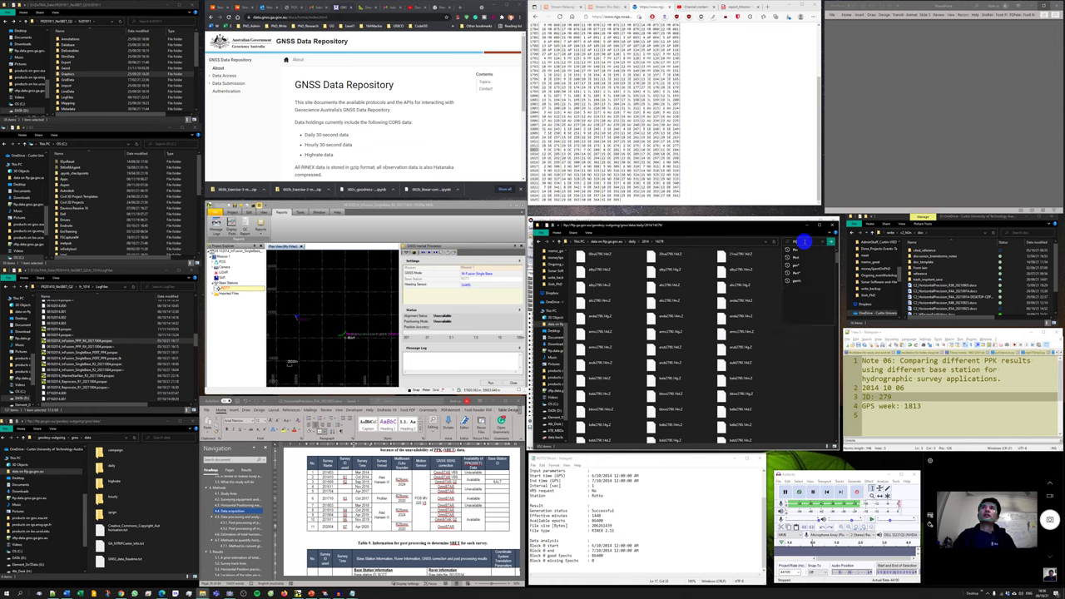
key("Return")
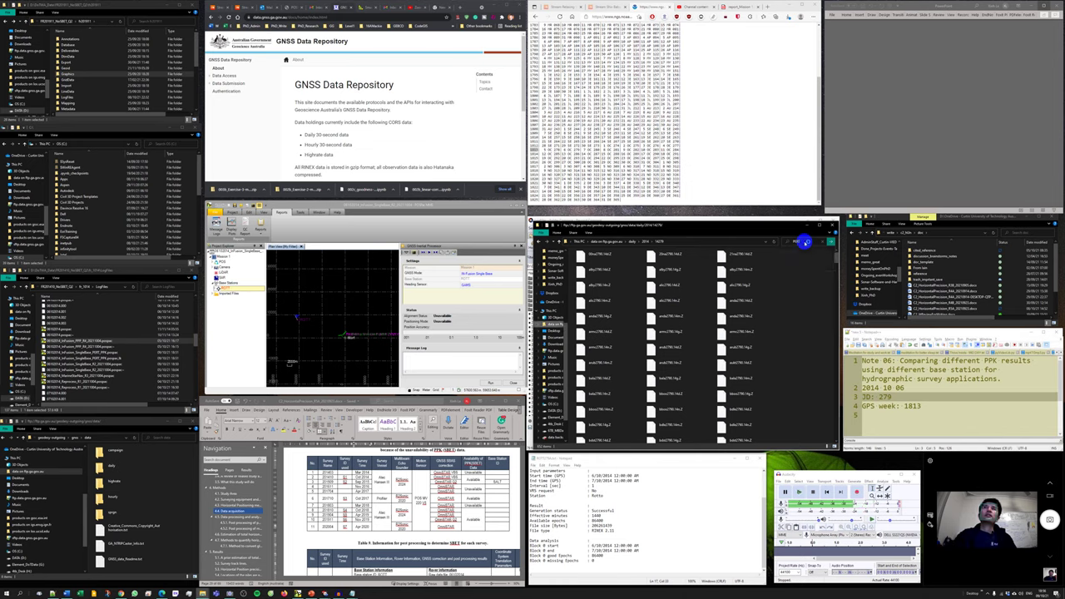
left_click(806, 243)
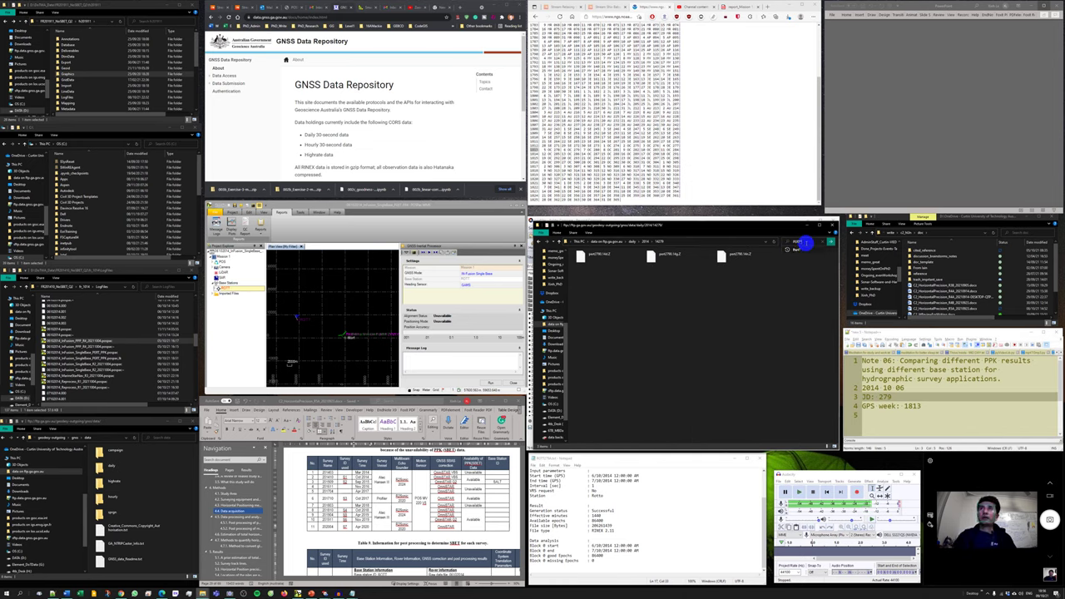
key("ctrl+a")
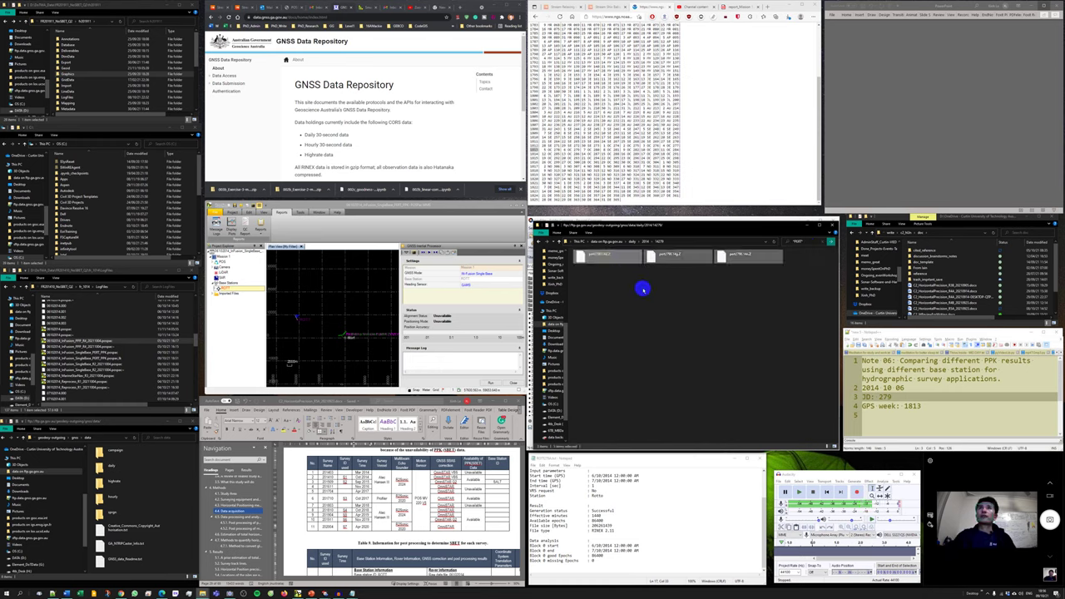
Step: Create a folder named "Download from online" in the survey's LogFiles folder and open it
scroll(104, 320, "up", 3)
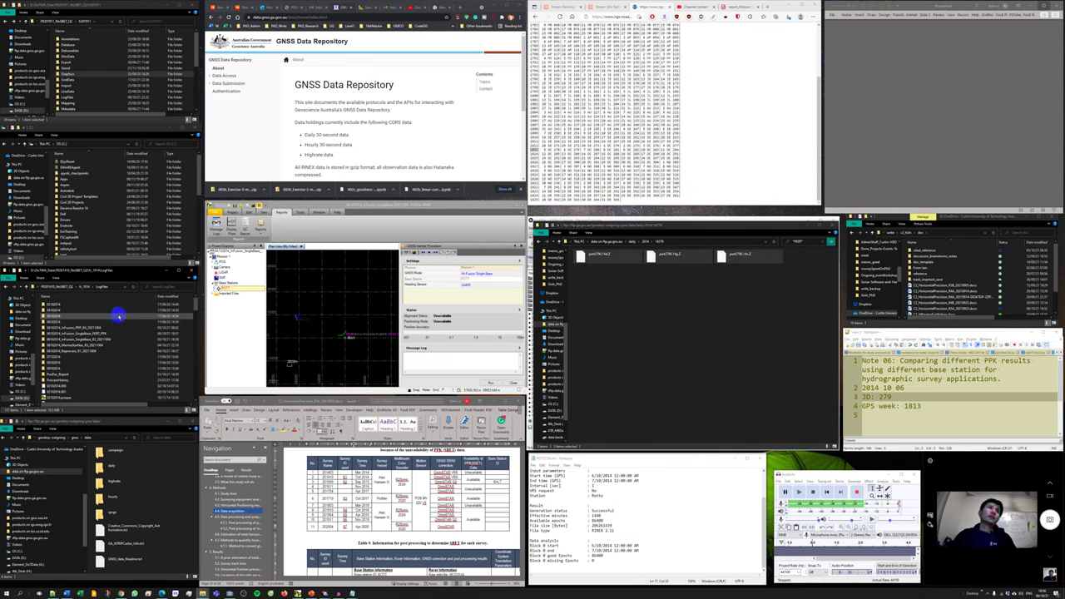
right_click(119, 316)
mouse_move(155, 408)
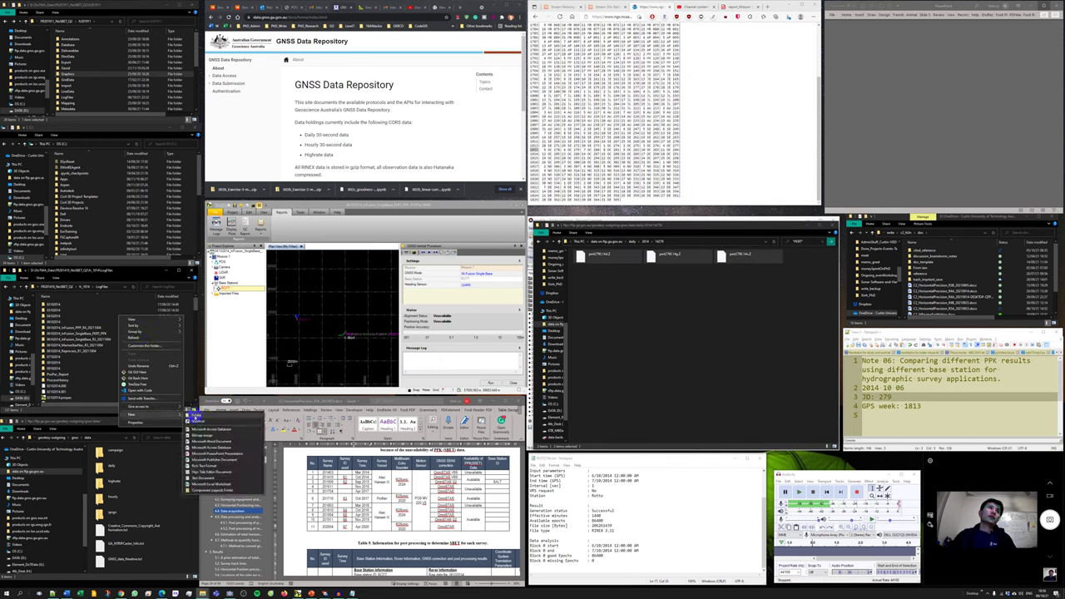
left_click(196, 415)
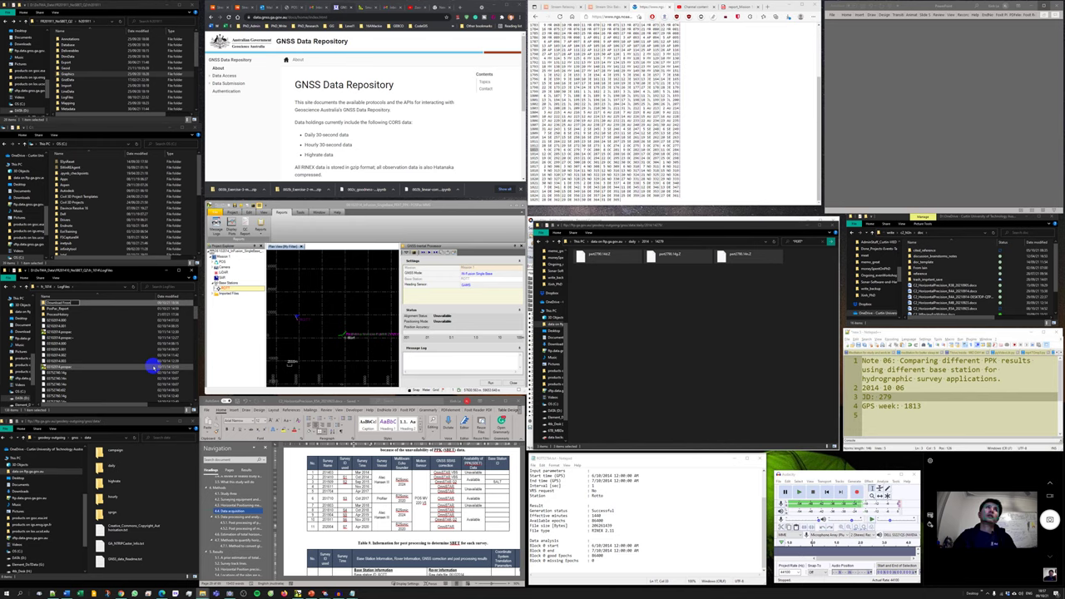
key("Return")
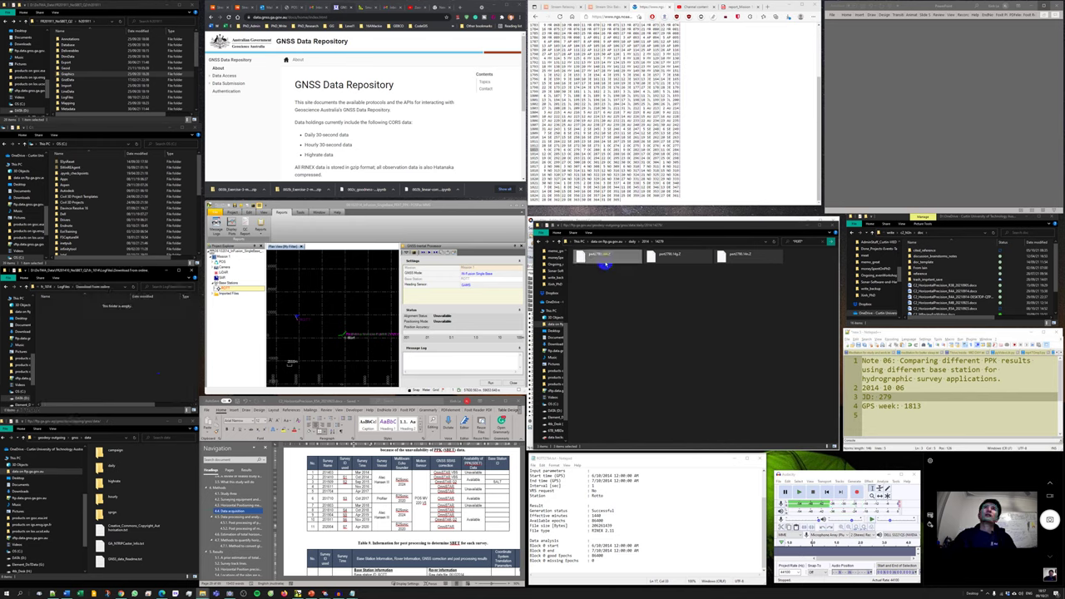
Step: Paste the PERT station files into the "Download from online" folder and extract them there with 7-Zip
key("ctrl+v")
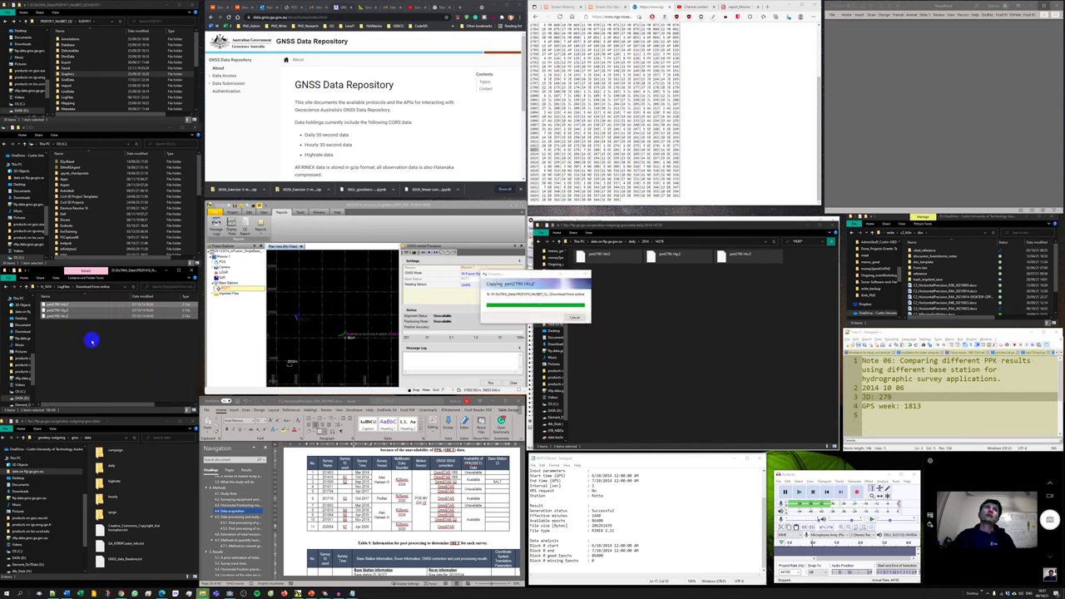
right_click(63, 310)
left_click(106, 341)
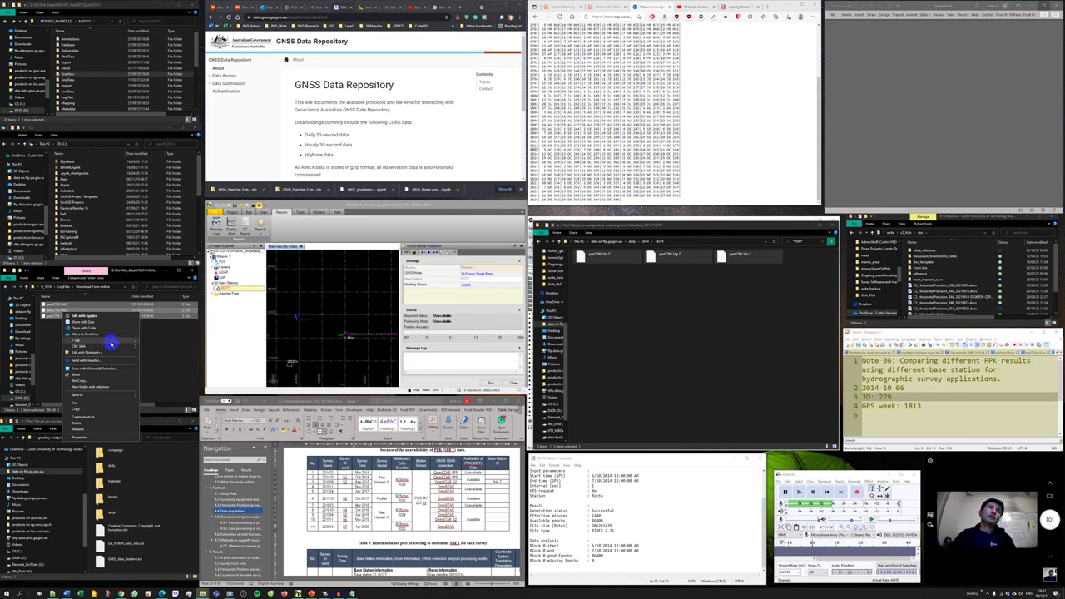
left_click(155, 350)
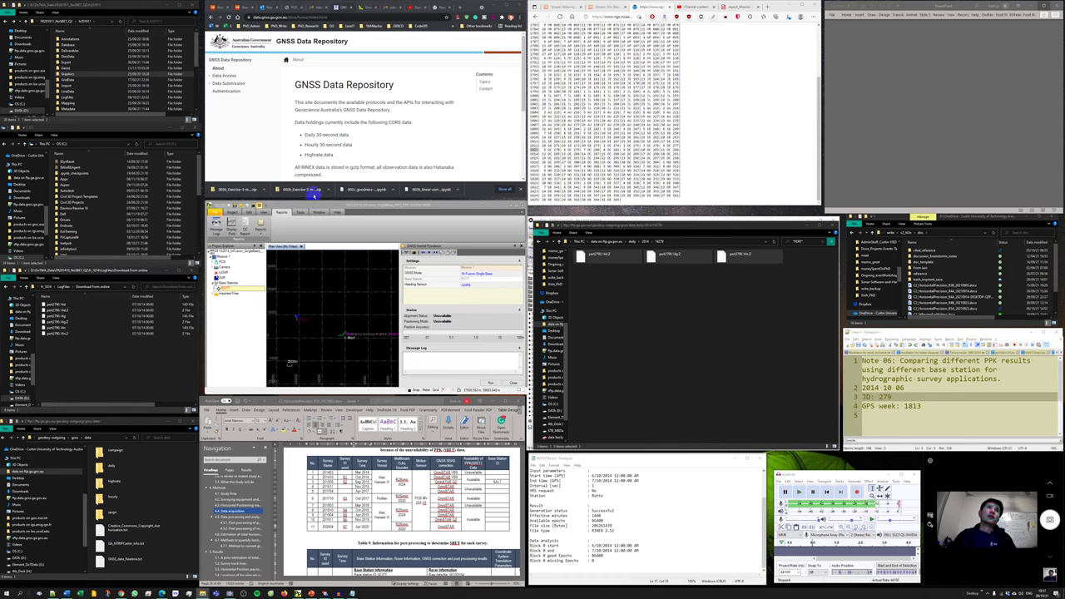
left_click(373, 208)
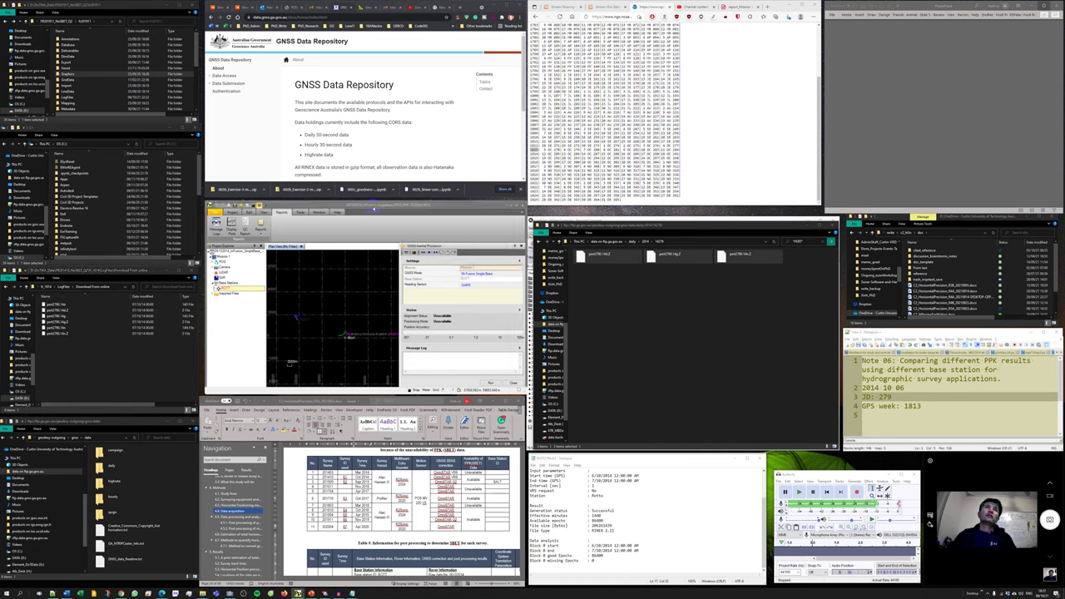
left_click(613, 239)
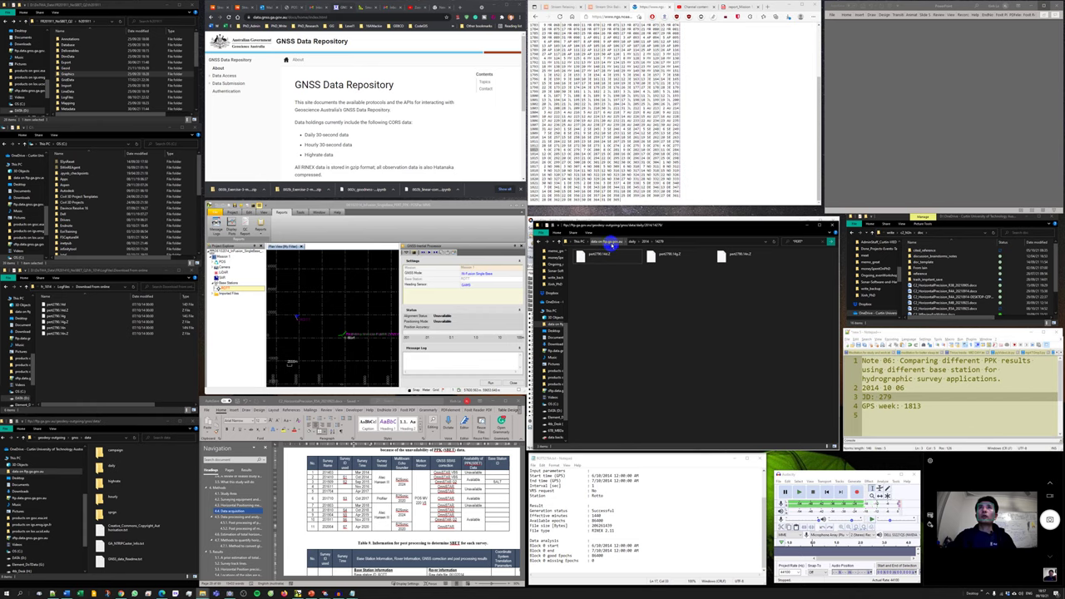
left_click(652, 253)
Step: Create a subfolder named PERT inside the "Download from online" folder
right_click(70, 346)
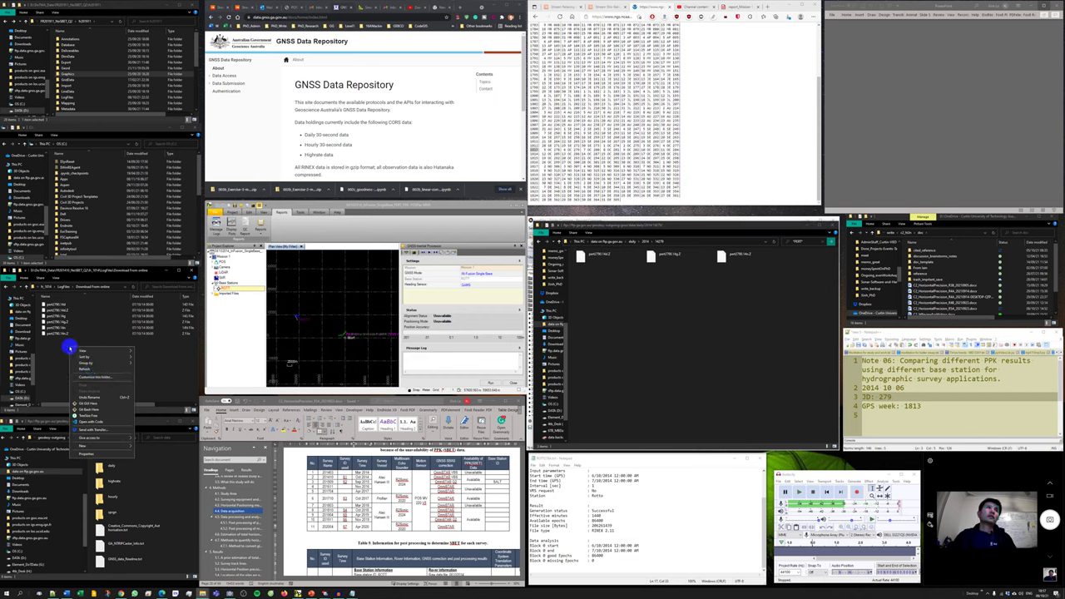
mouse_move(114, 444)
left_click(168, 450)
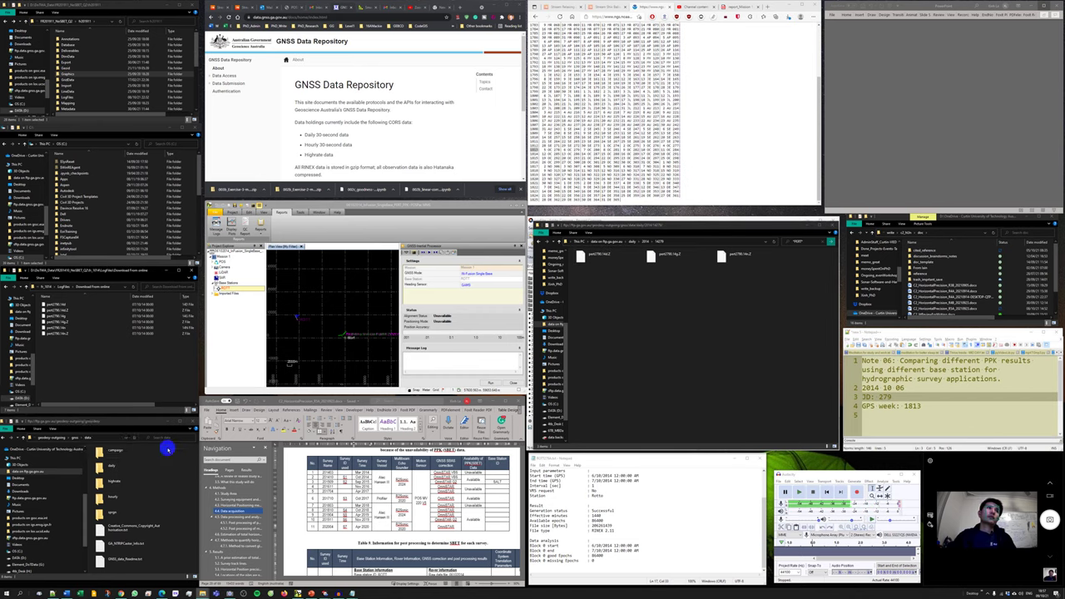
right_click(83, 361)
left_click(173, 465)
left_click(61, 304)
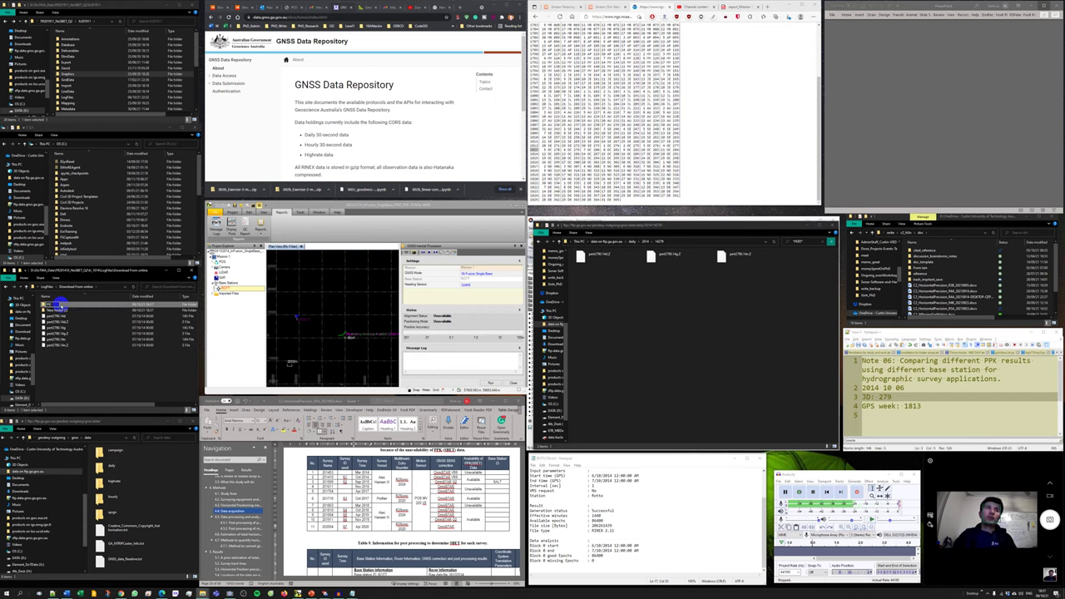
type("PERT")
key("Return")
type("PERT")
key("Return")
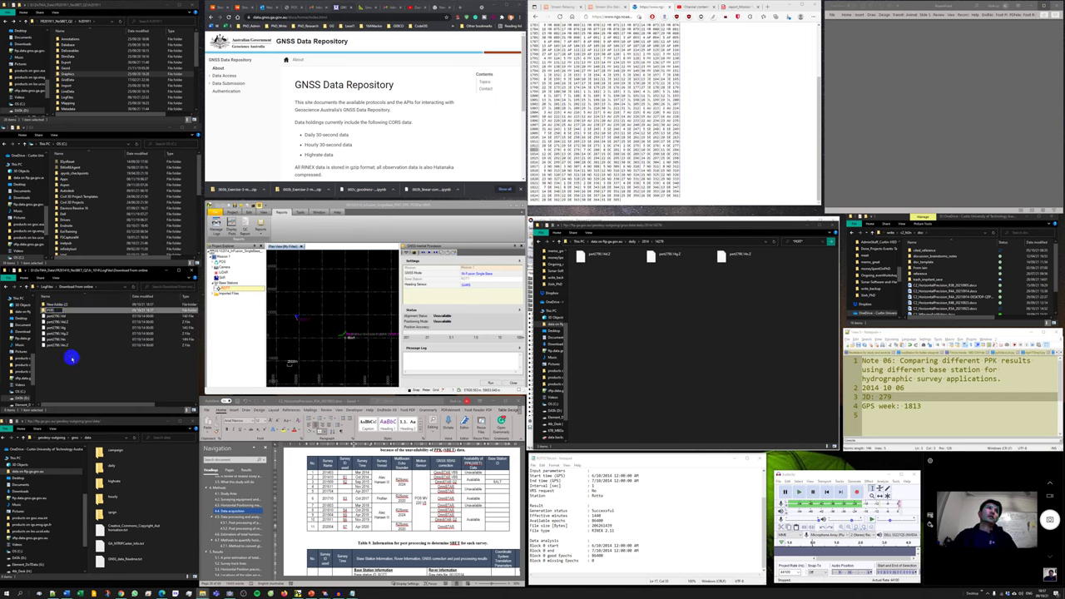
Step: Create a second subfolder named HIL1 and move the downloaded PERT station files into the PERT subfolder
right_click(72, 356)
mouse_move(96, 456)
left_click(147, 454)
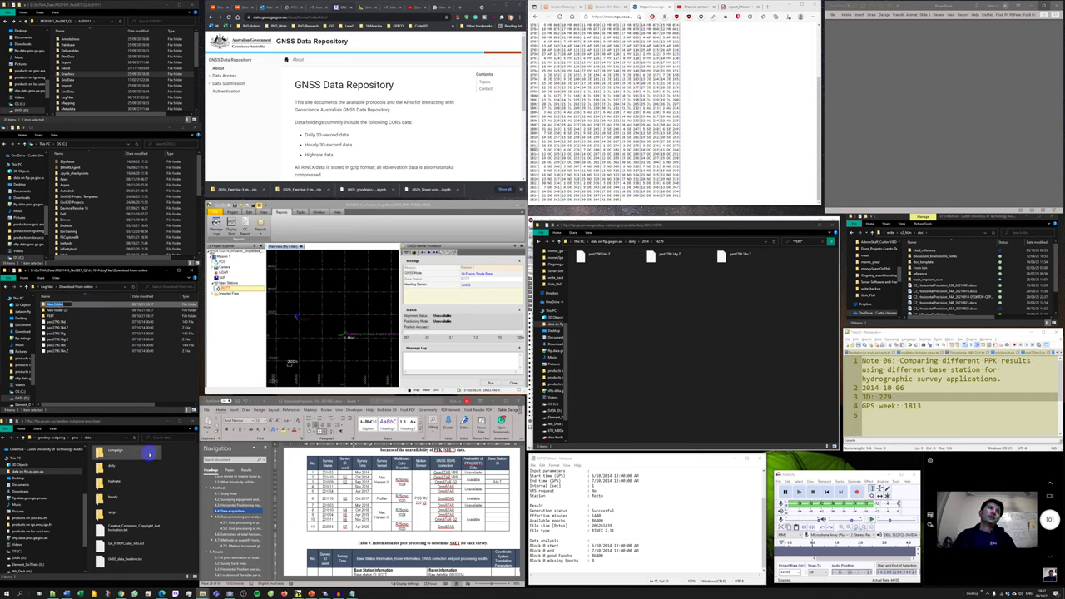
type("HIL1")
key("Return")
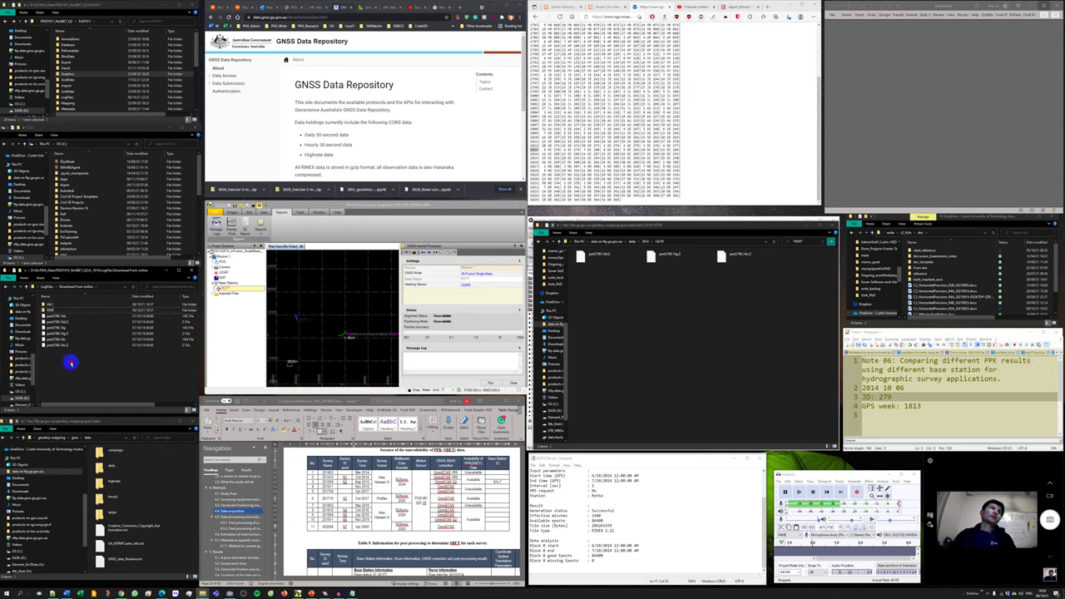
left_click_drag(74, 361, 52, 310)
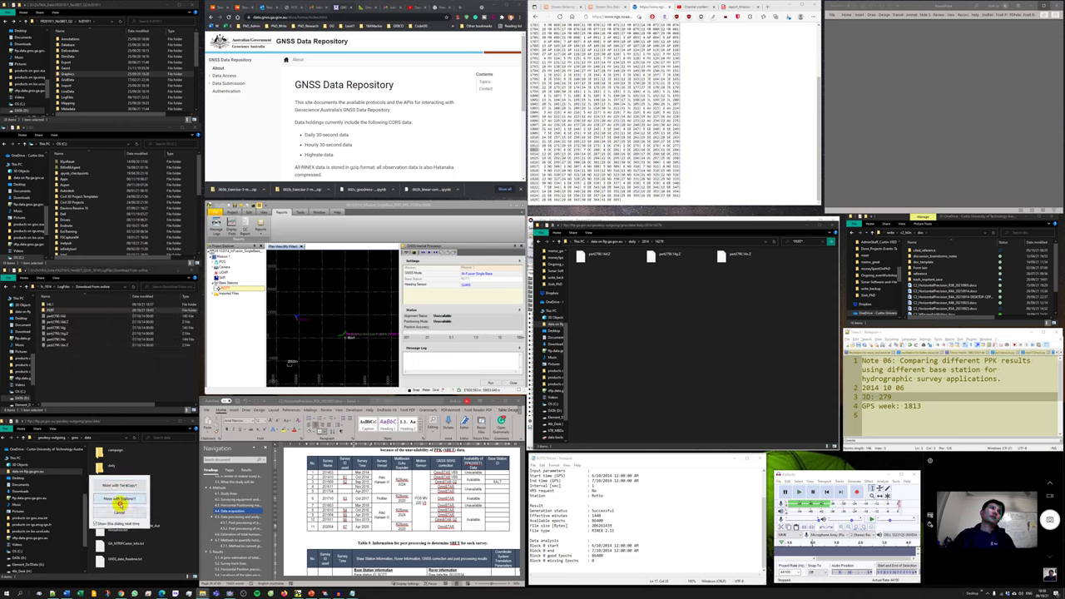
Step: Open the empty HIL1 subfolder and search the 14279 FTP folder for the HIL1 station's files
double_click(53, 305)
left_click(800, 240)
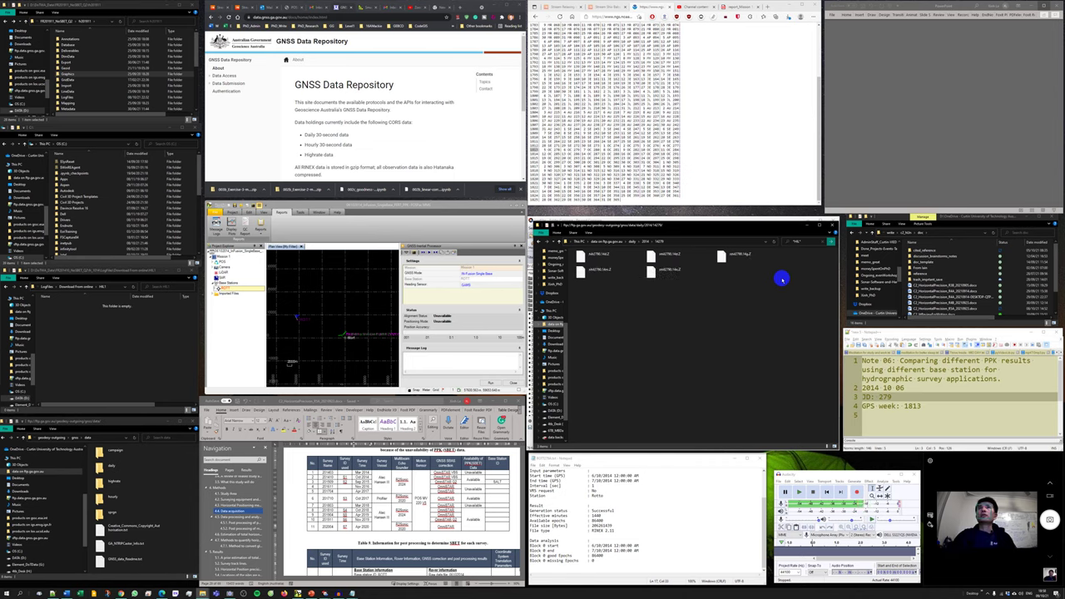
Step: Search the 14279 FTP folder again for HIL1 files and return the local window to the "Download from online" folder
left_click(795, 240)
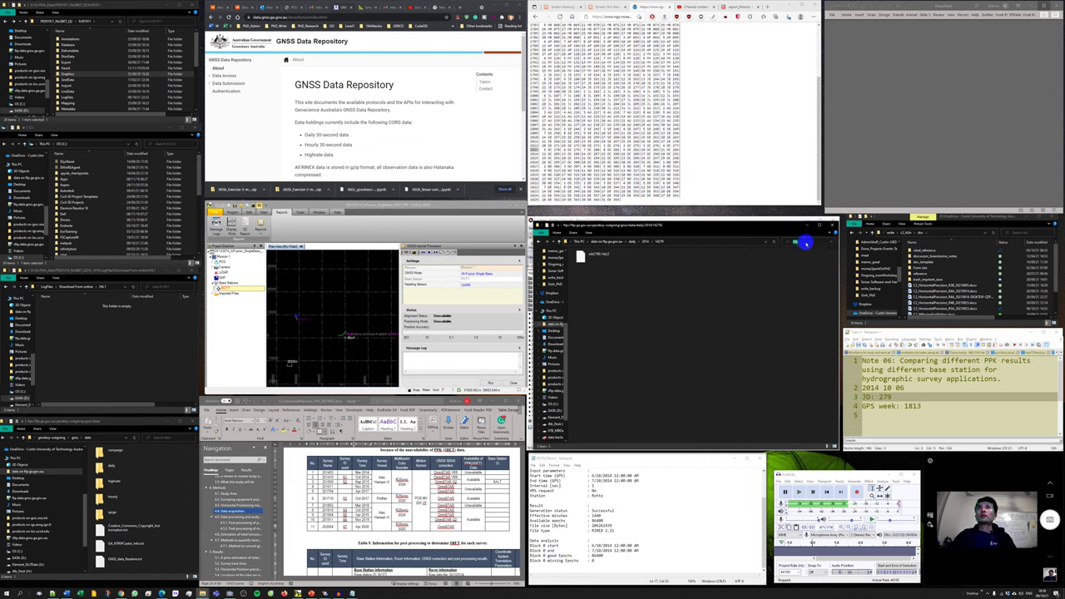
key("Return")
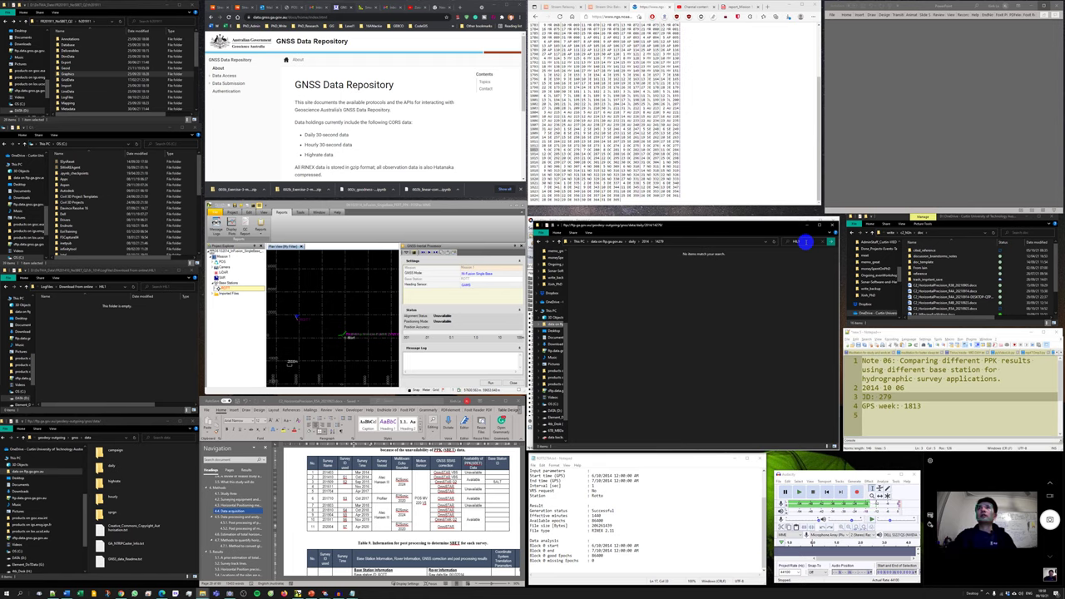
left_click(804, 242)
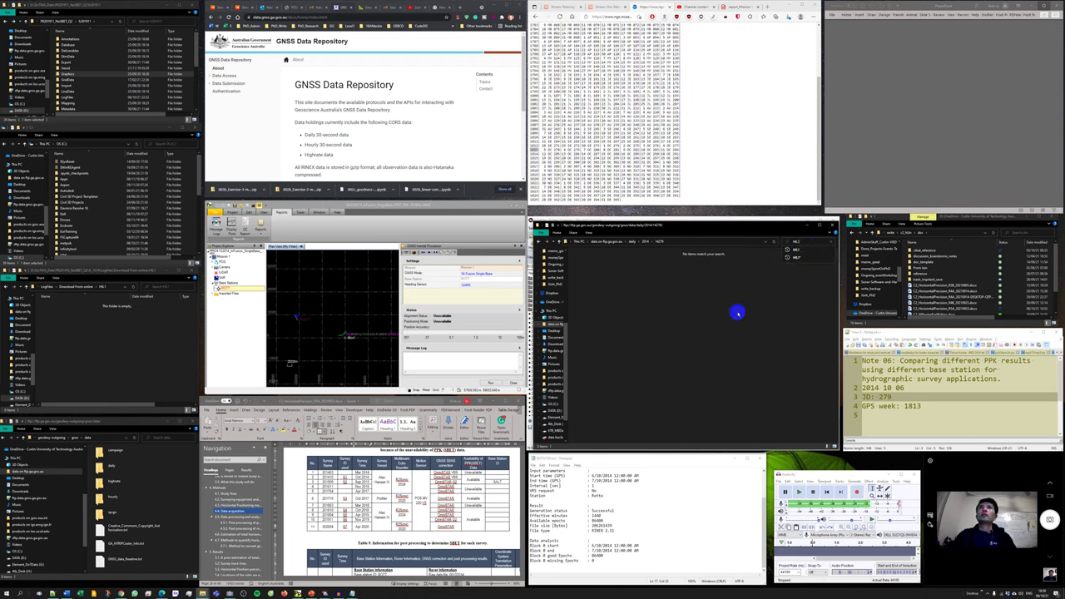
left_click(109, 323)
key("alt+Left")
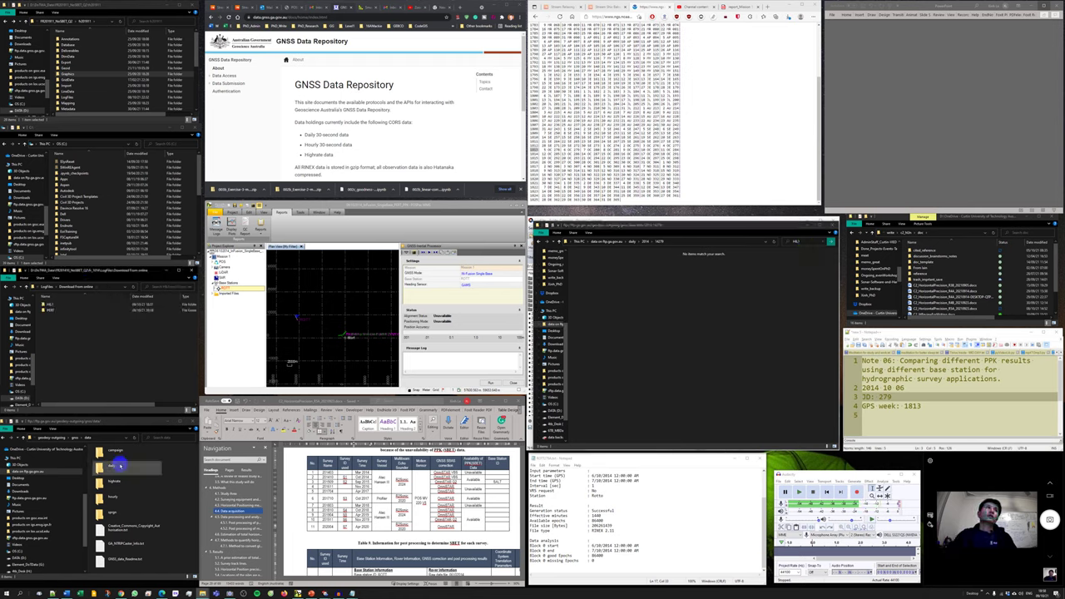
Step: Open the daily data folder 2014/279 on the ftp.data.gnss.ga.gov.au server
left_click_drag(564, 352, 598, 359)
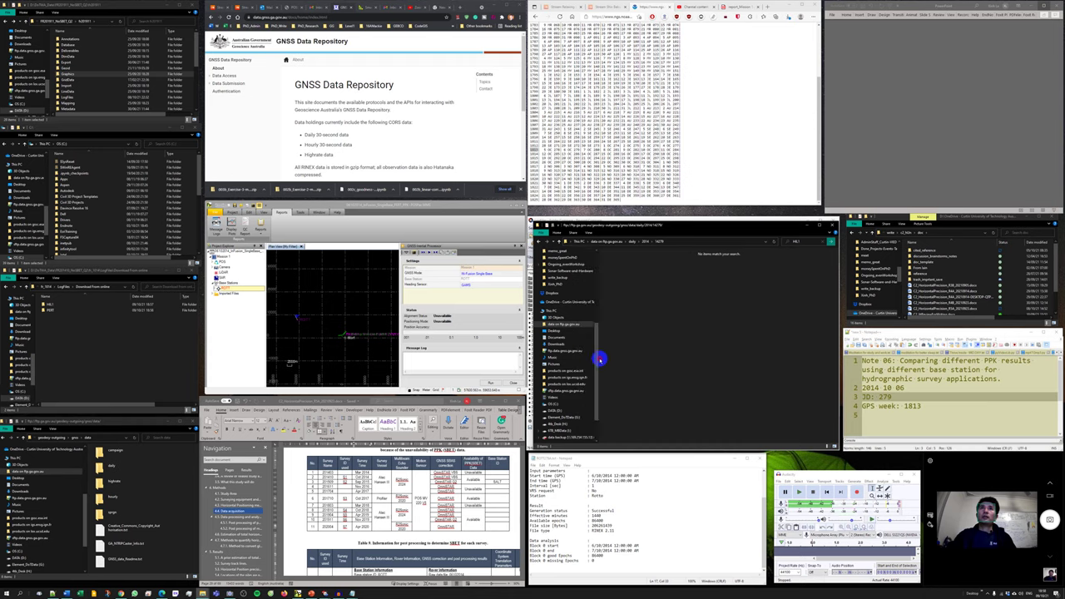
left_click(562, 353)
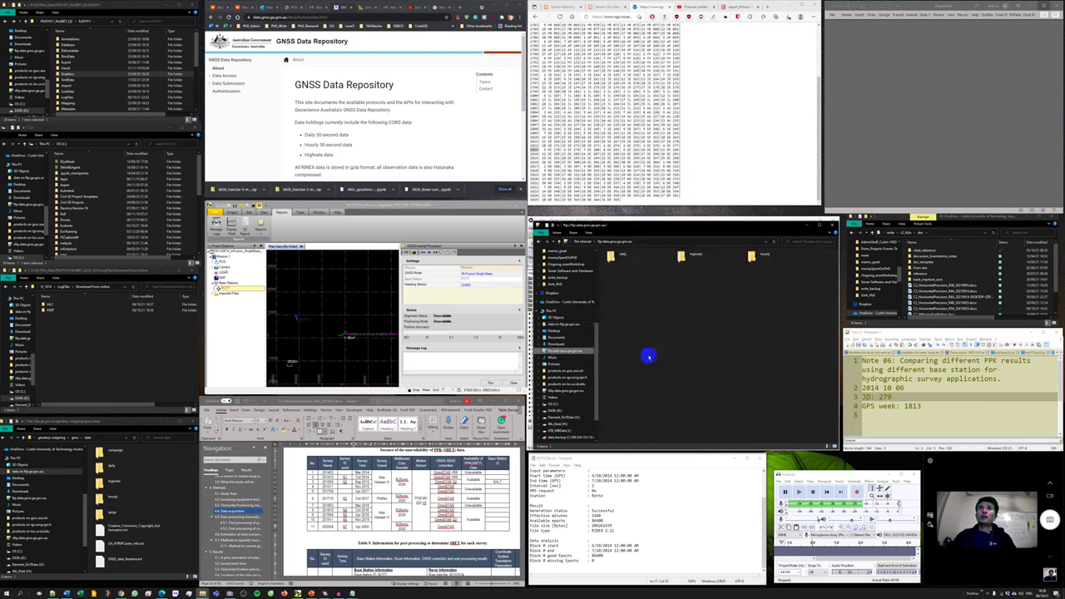
double_click(617, 255)
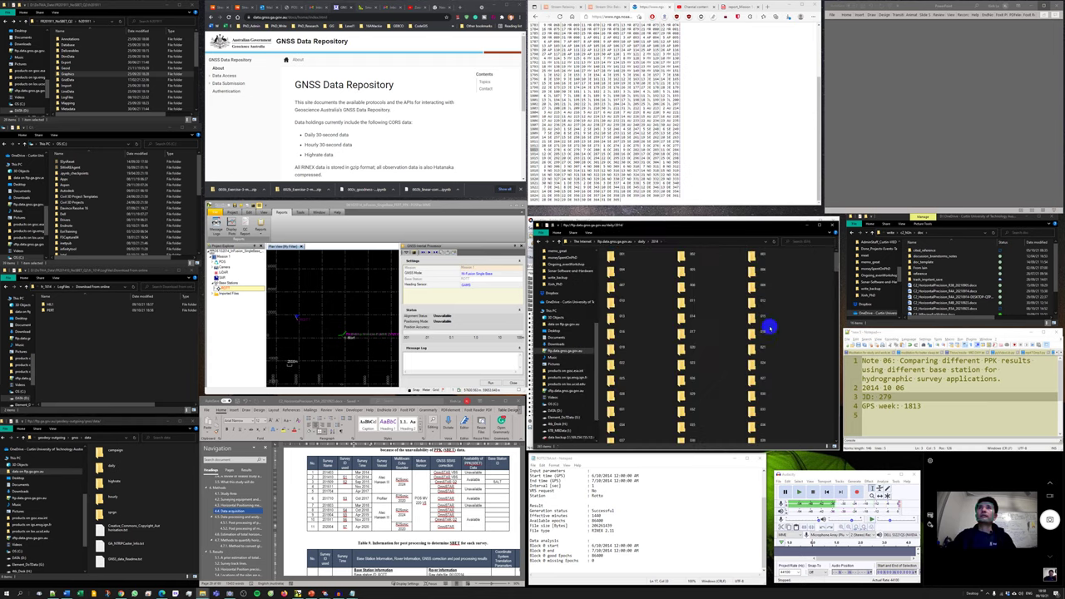
double_click(759, 331)
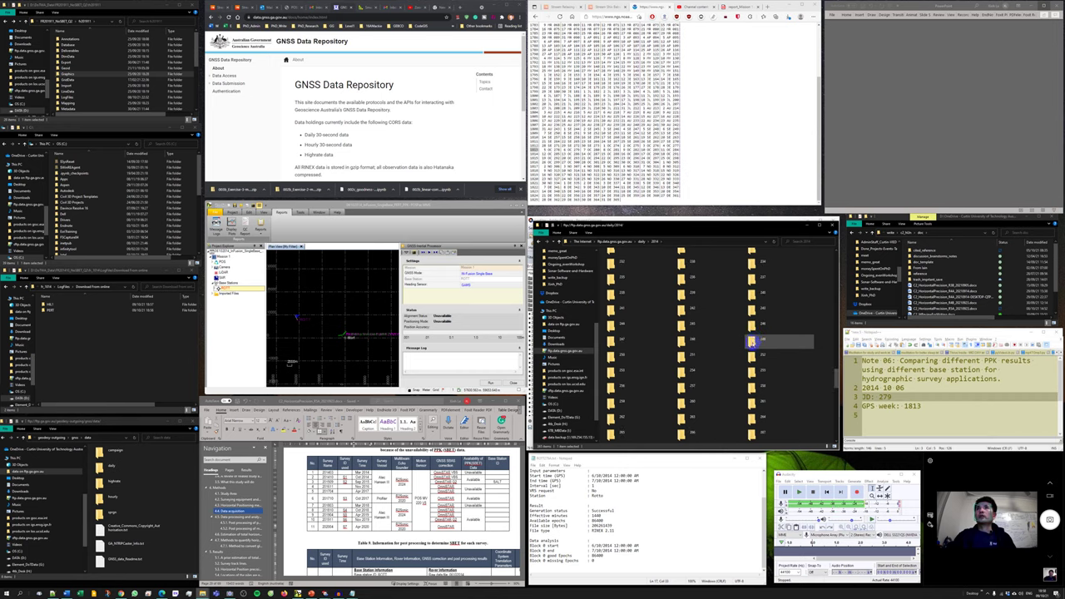
double_click(752, 371)
Step: Search the 279 folder for PERT and select the station files found
left_click(803, 245)
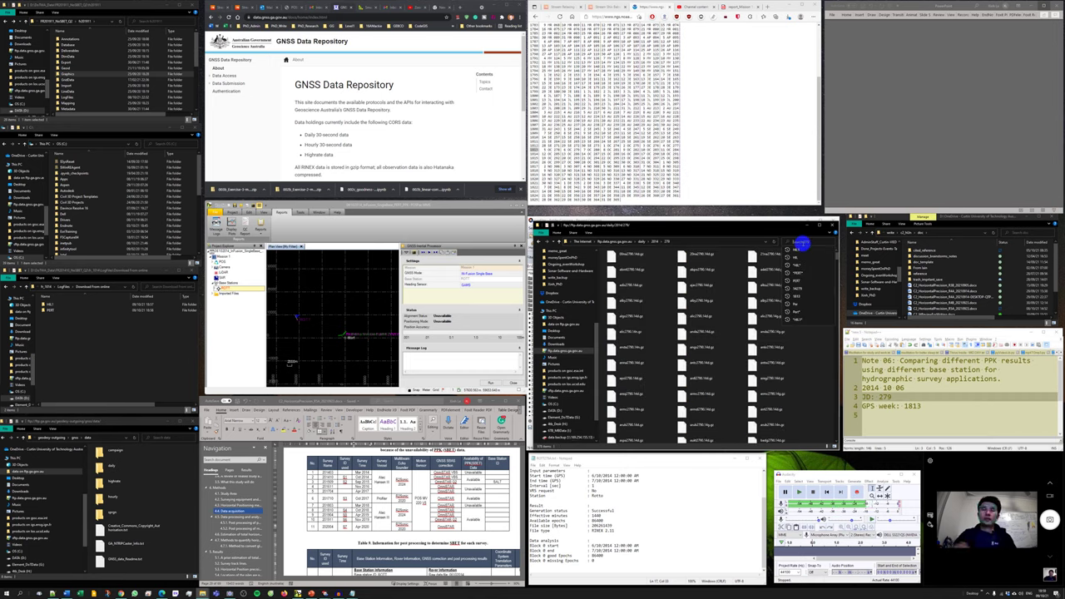
left_click(796, 272)
left_click_drag(811, 292, 627, 255)
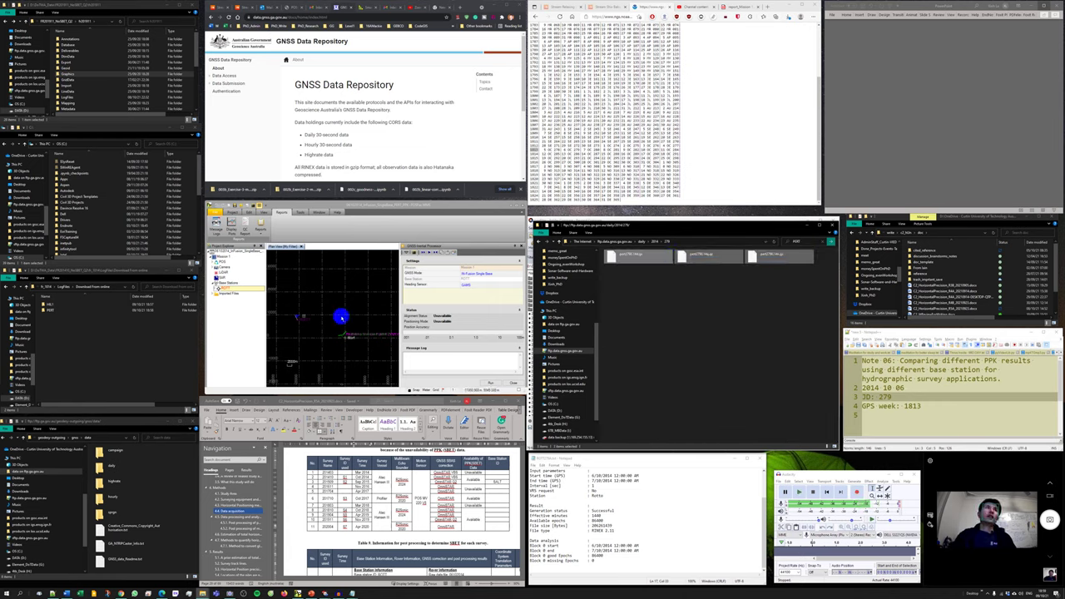
Step: Search the 279 folder for the HIL1 station's files, shortening the search term to HIL
left_click(802, 244)
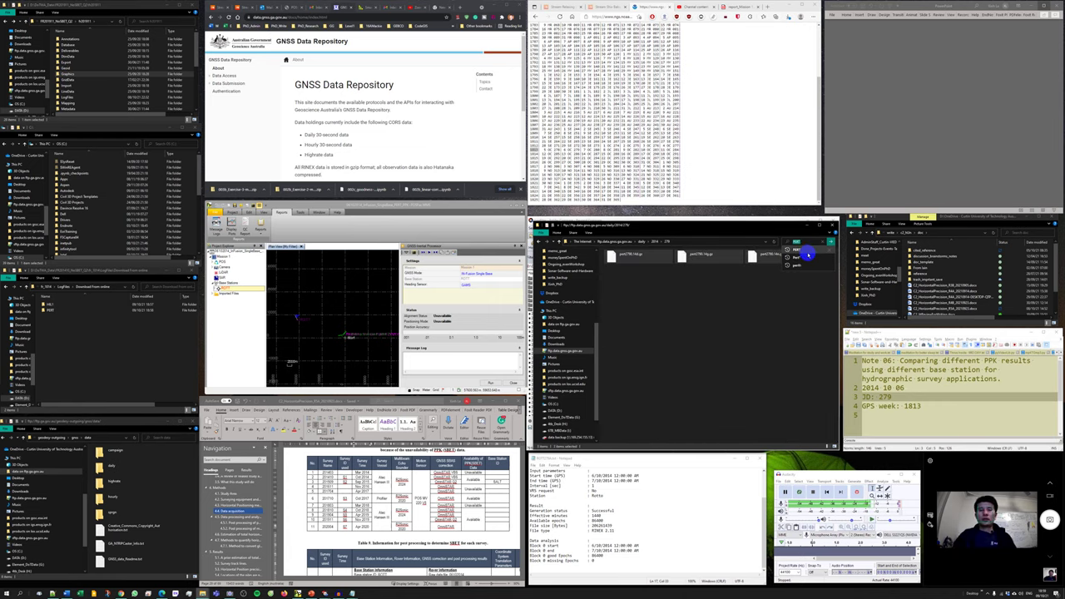
type("HEL")
left_click(807, 255)
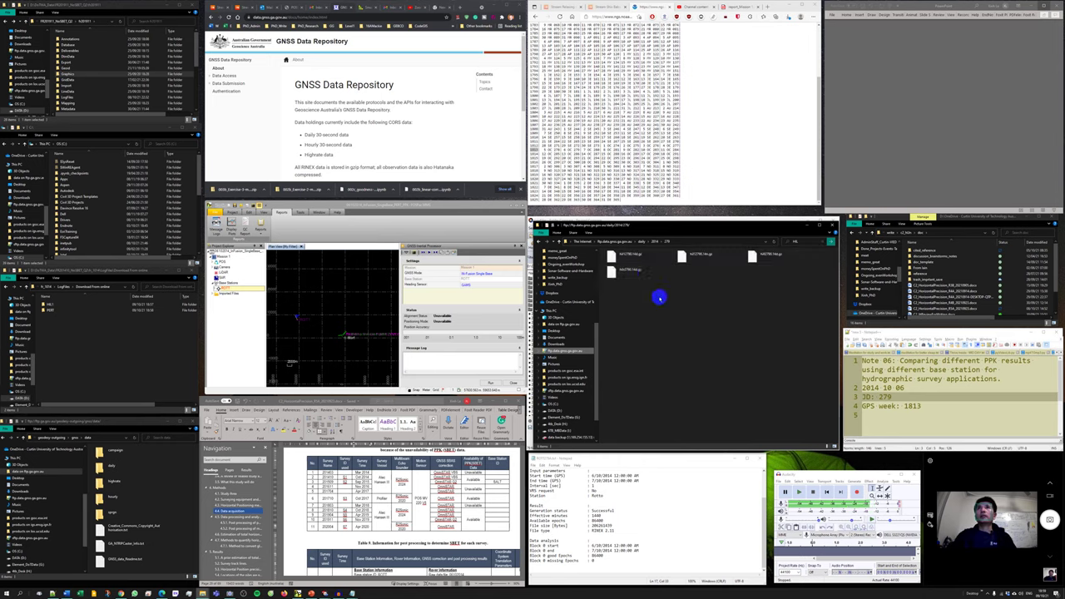
left_click(806, 243)
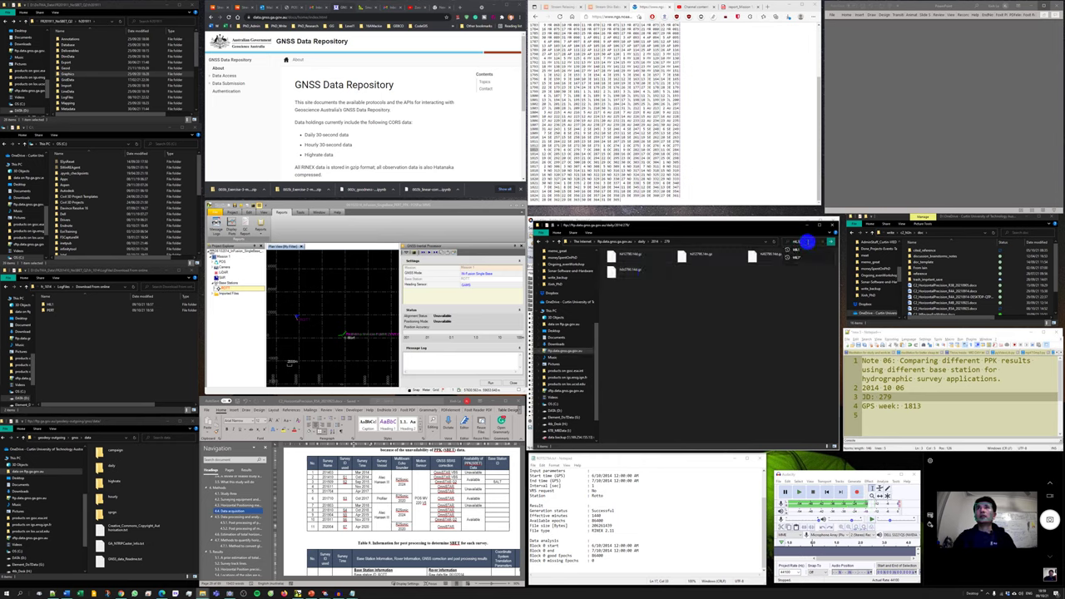
type("7")
left_click(807, 242)
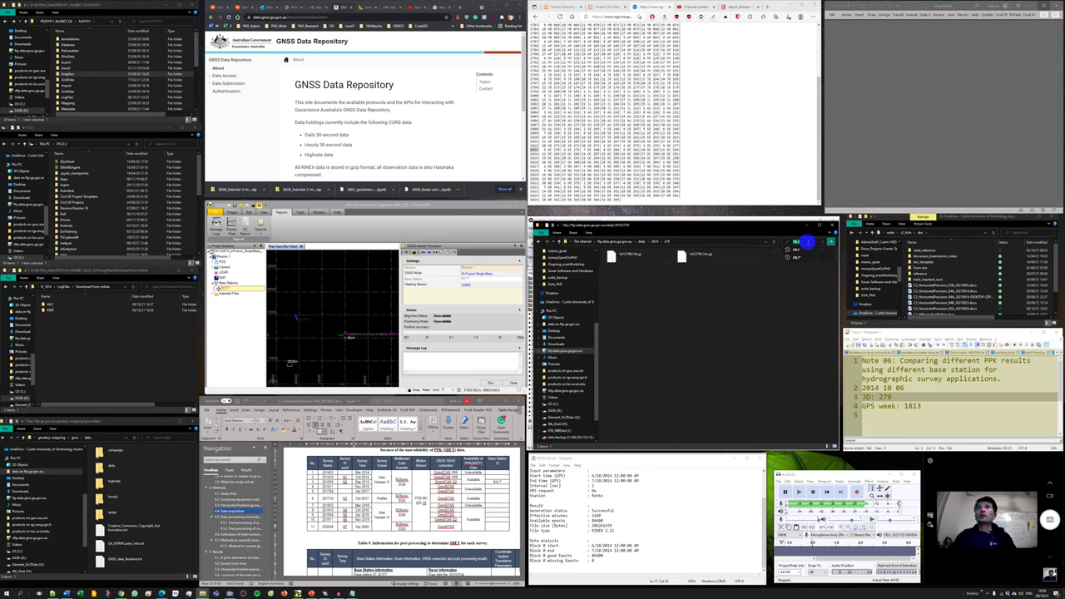
key("BackSpace")
key("Return")
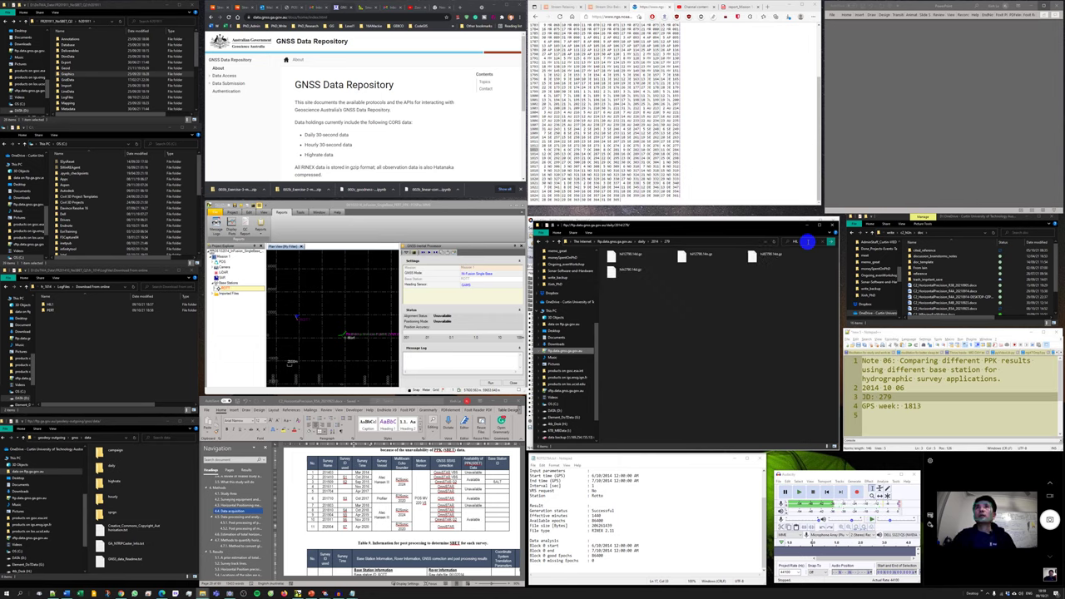
Step: Copy all HIL1 station files from the FTP folder into the local HIL1 subfolder and widen the FTP window's folder tree
left_click_drag(812, 328, 593, 240)
left_click_drag(48, 310, 49, 310)
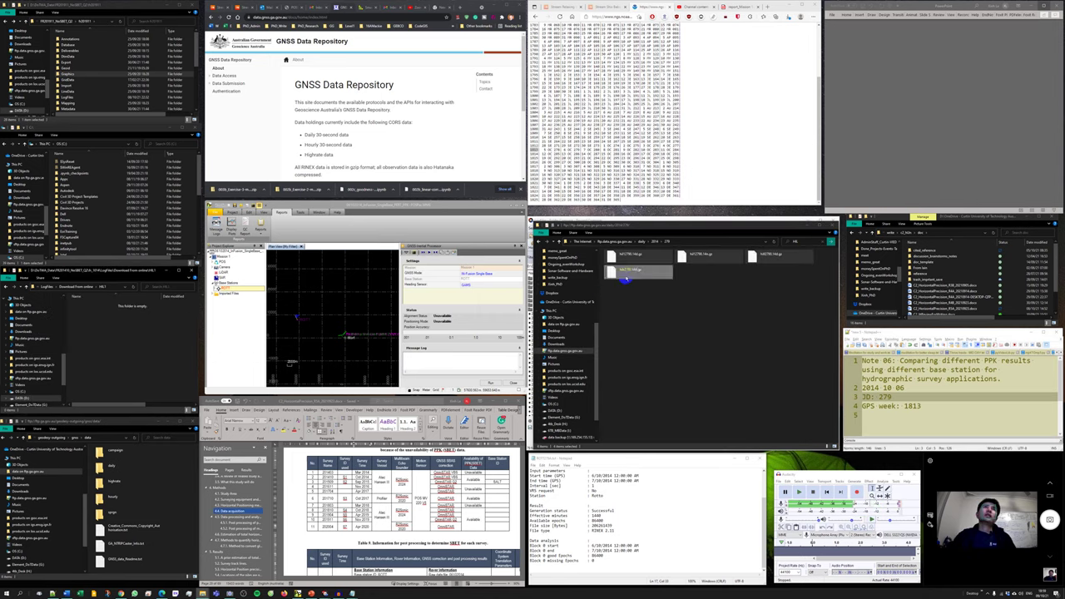
left_click(658, 336)
right_click(653, 335)
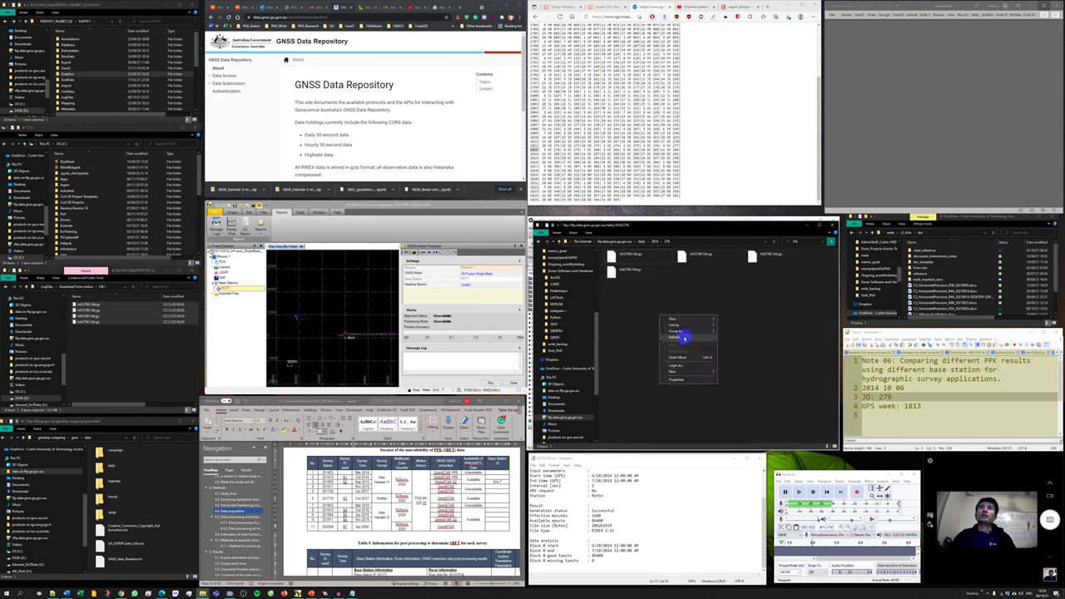
left_click(680, 334)
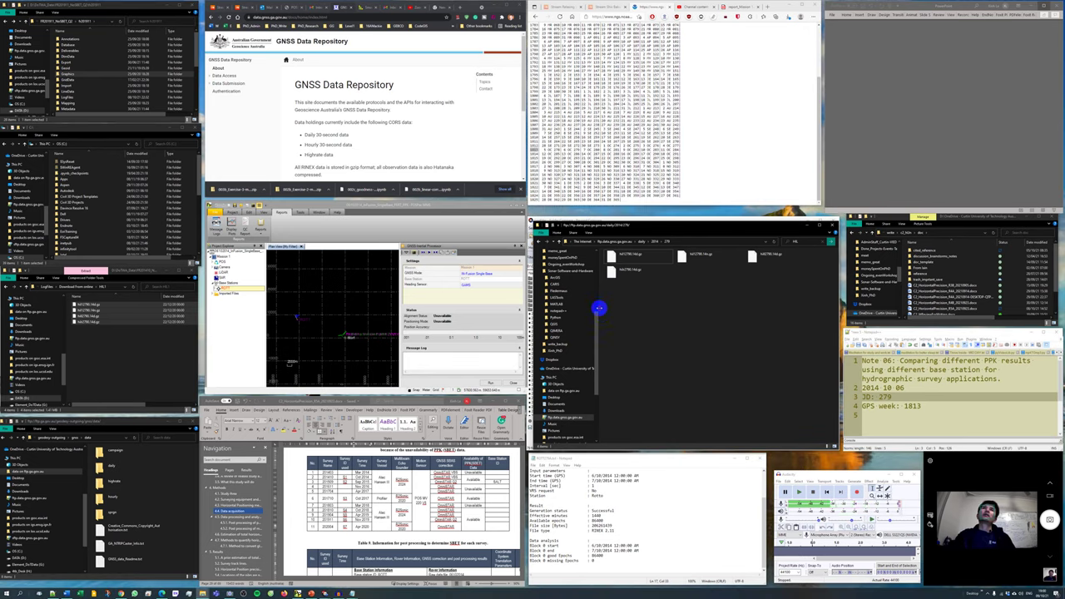
left_click_drag(598, 308, 622, 309)
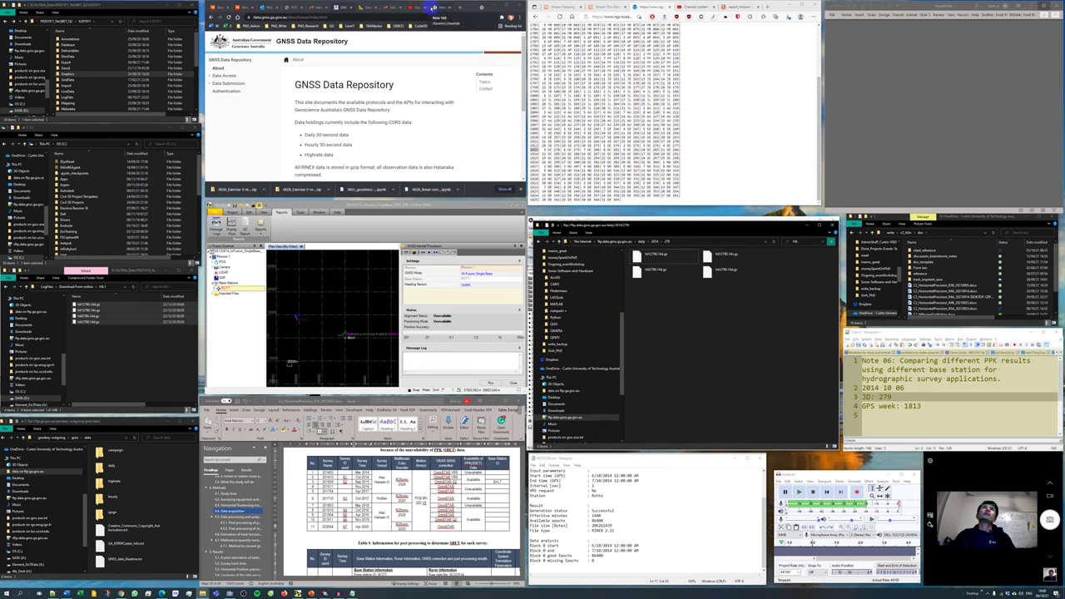
Step: Open the YouTube channel's community post on GPS satellite ephemerides and open its CDDIS archive link in a new tab
left_click(699, 7)
left_click(810, 30)
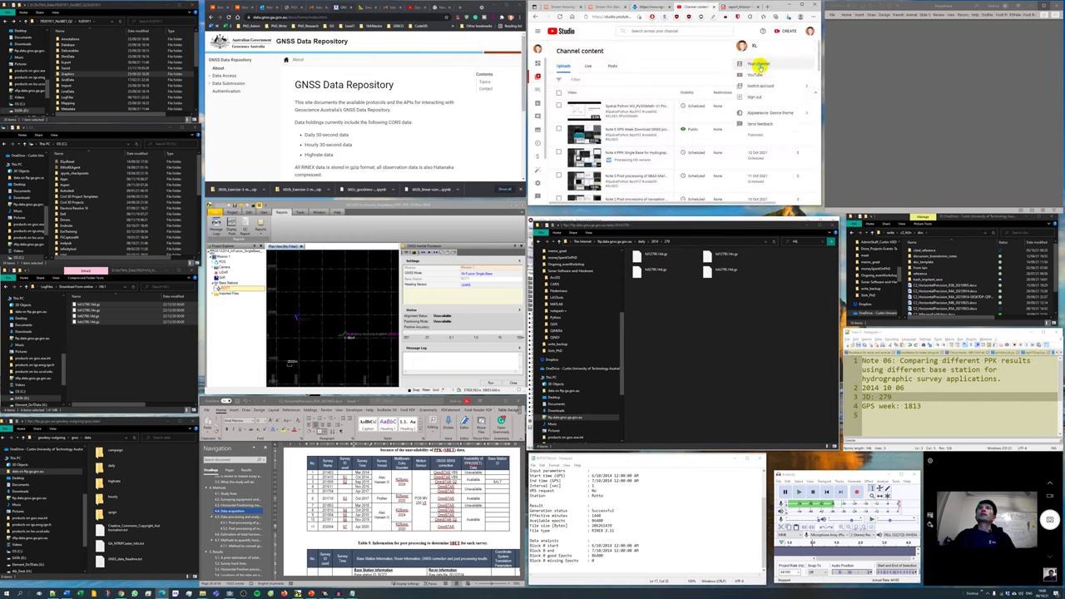
left_click(759, 64)
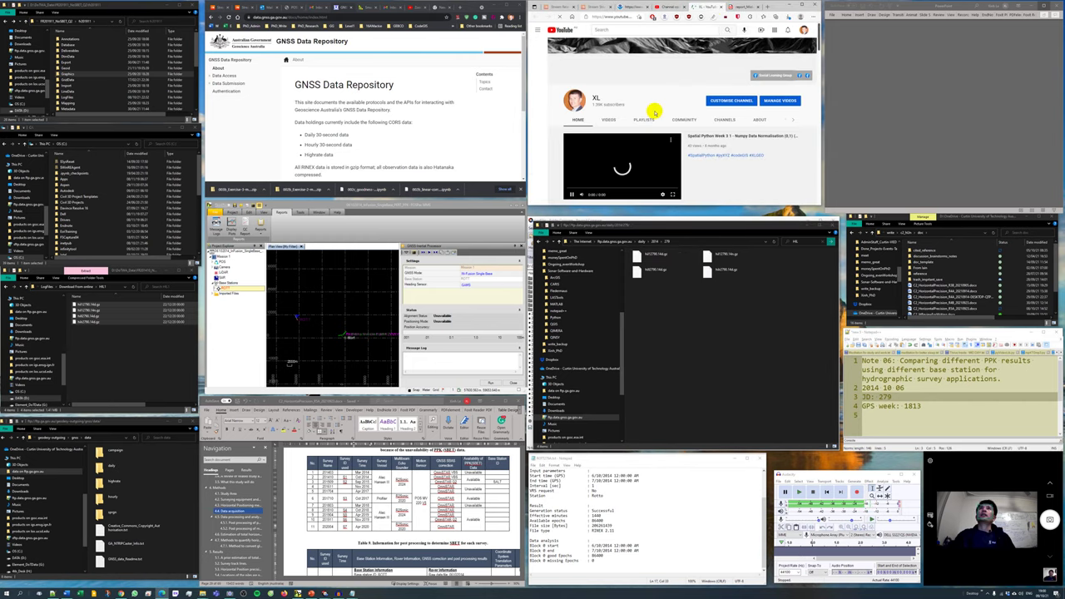
left_click(684, 118)
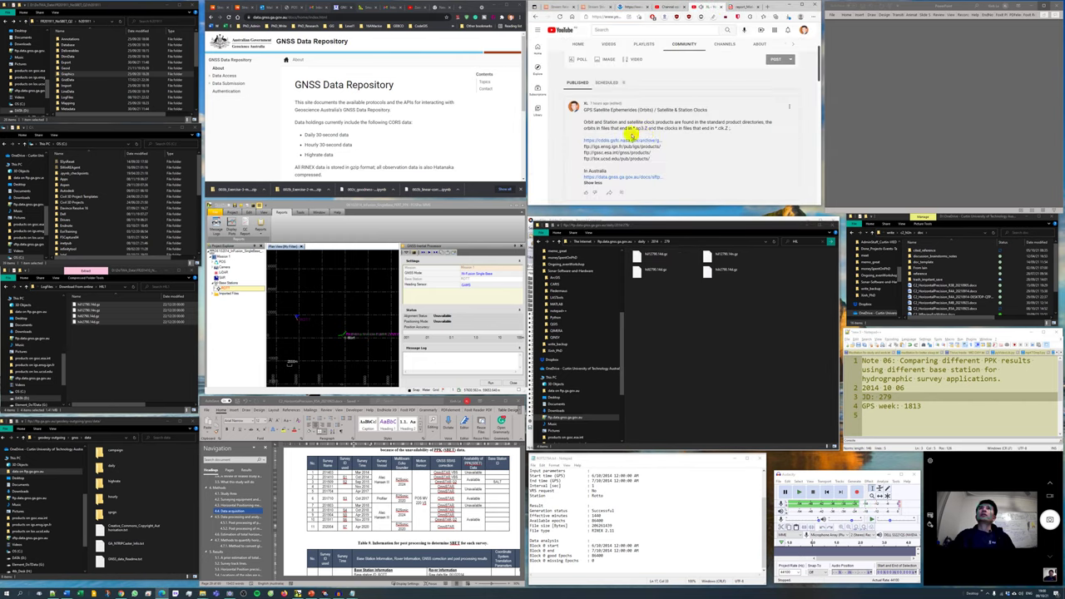
right_click(642, 141)
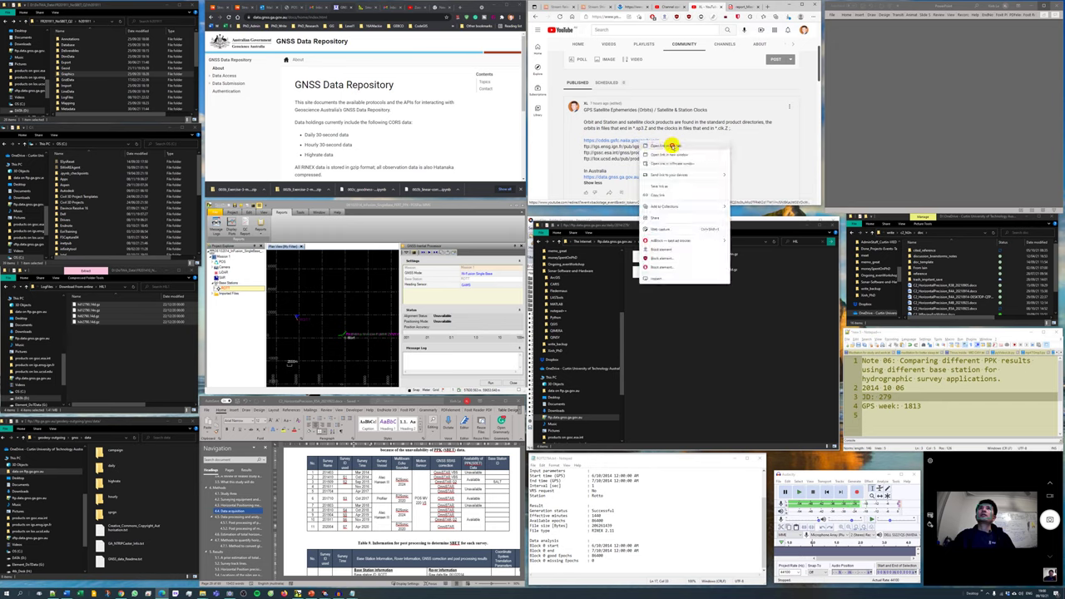
left_click(672, 146)
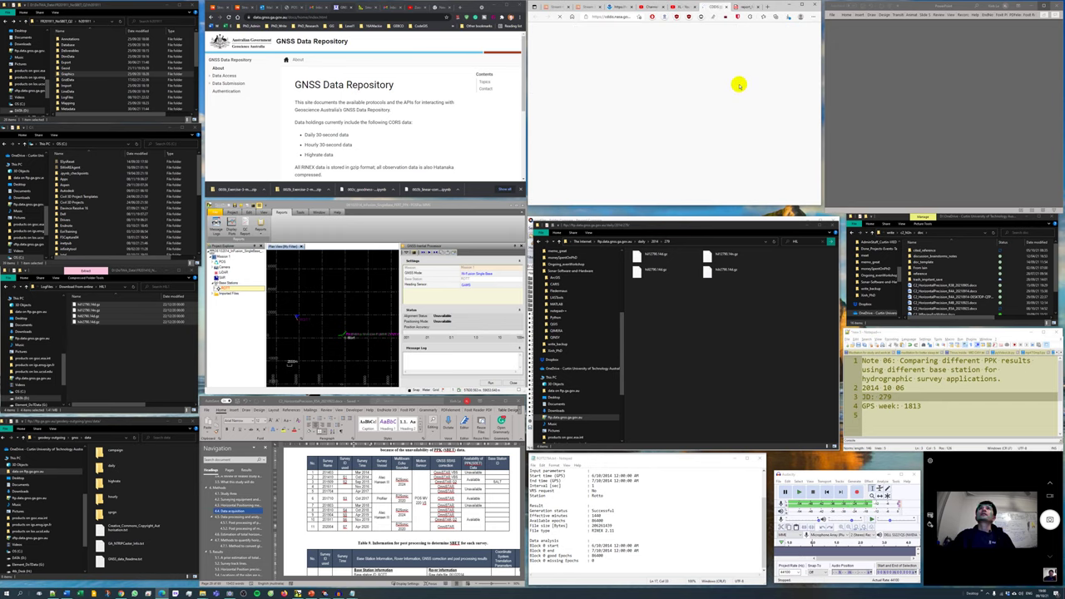
Step: Copy the CDDIS page's address and load it in a new tab of the other browser, Chrome
scroll(701, 171, "down", 3)
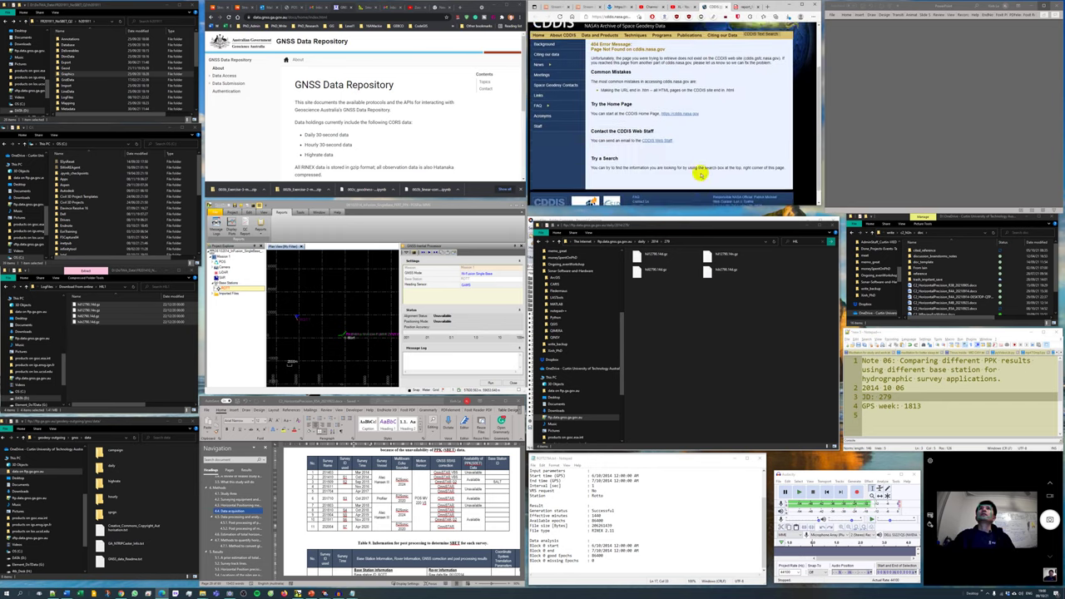
scroll(702, 171, "up", 3)
left_click(619, 17)
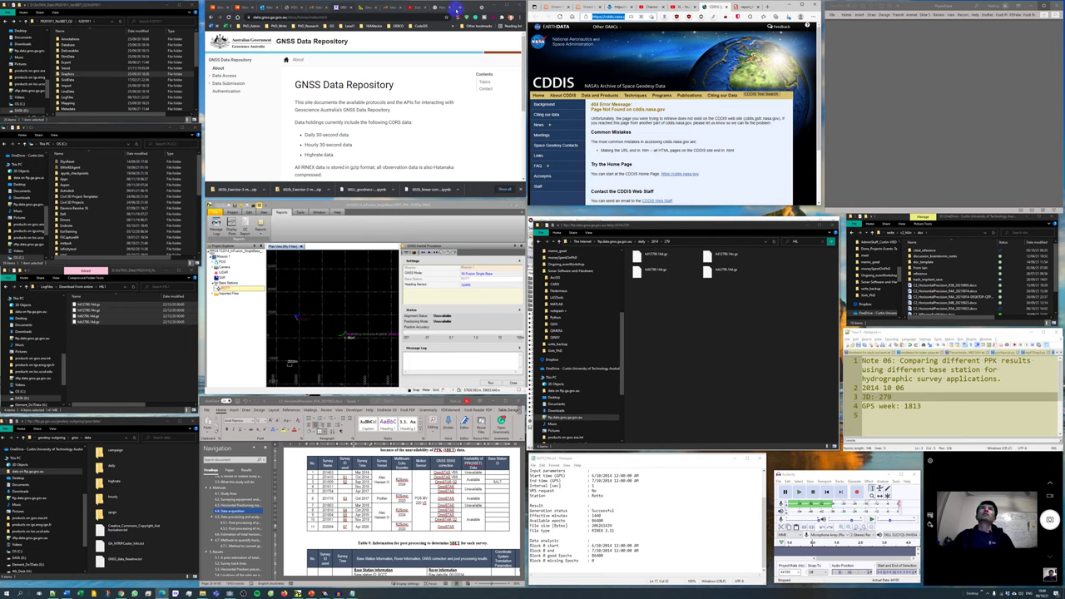
left_click(454, 8)
type("https://cddis.nasa.gov/archive/g")
key("Return")
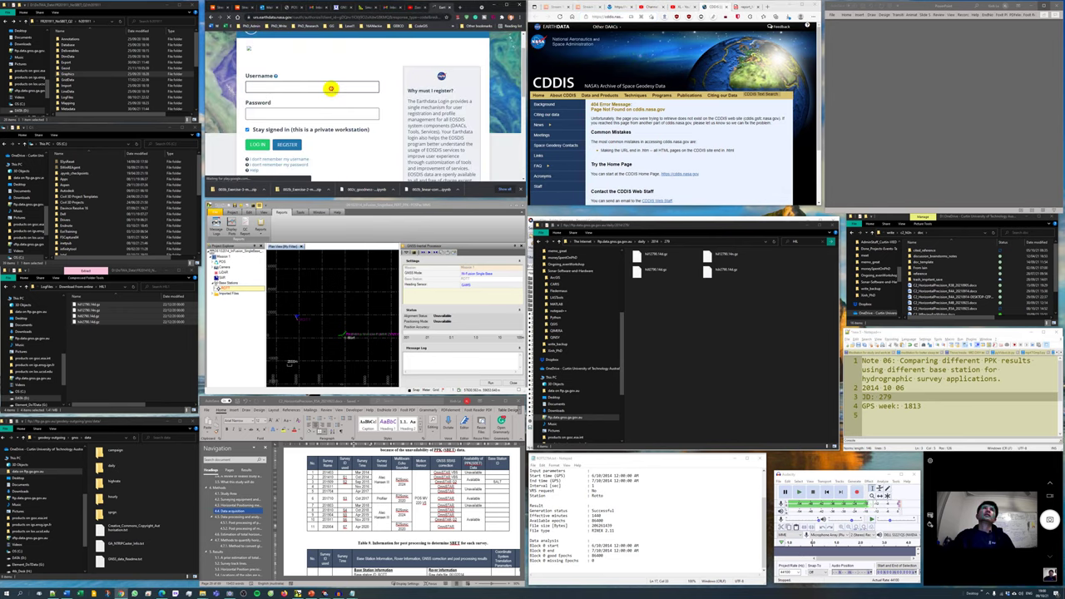
Step: Log in to Earthdata with the account username and password and look over the CDDIS page
left_click(328, 89)
left_click(284, 101)
double_click(337, 86)
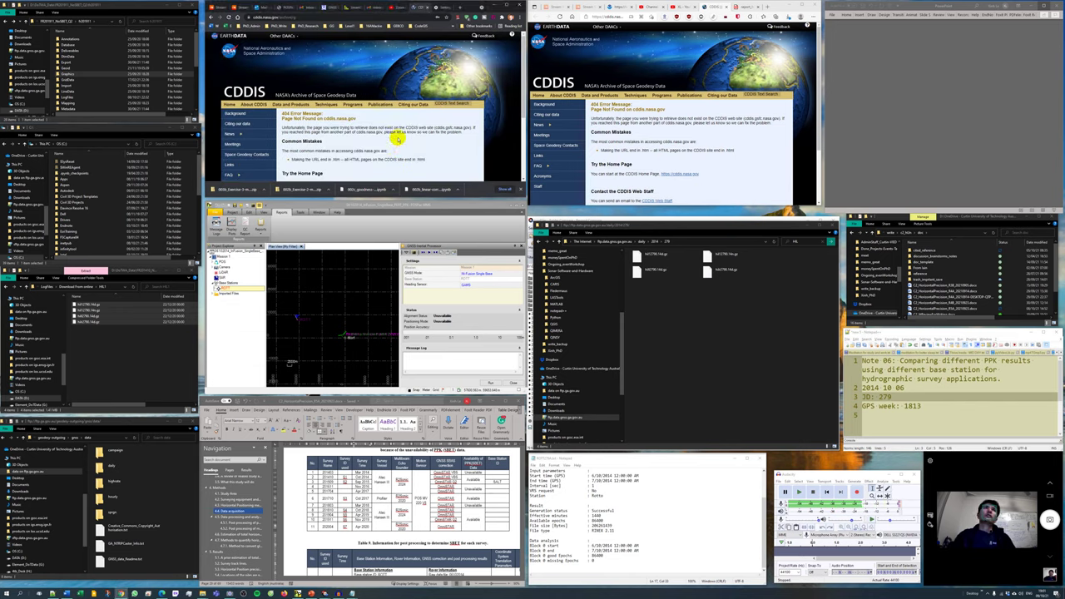
scroll(398, 139, "down", 5)
scroll(451, 125, "up", 5)
Step: Copy the address of the YouTube community page and load it in a new Chrome tab
left_click(681, 8)
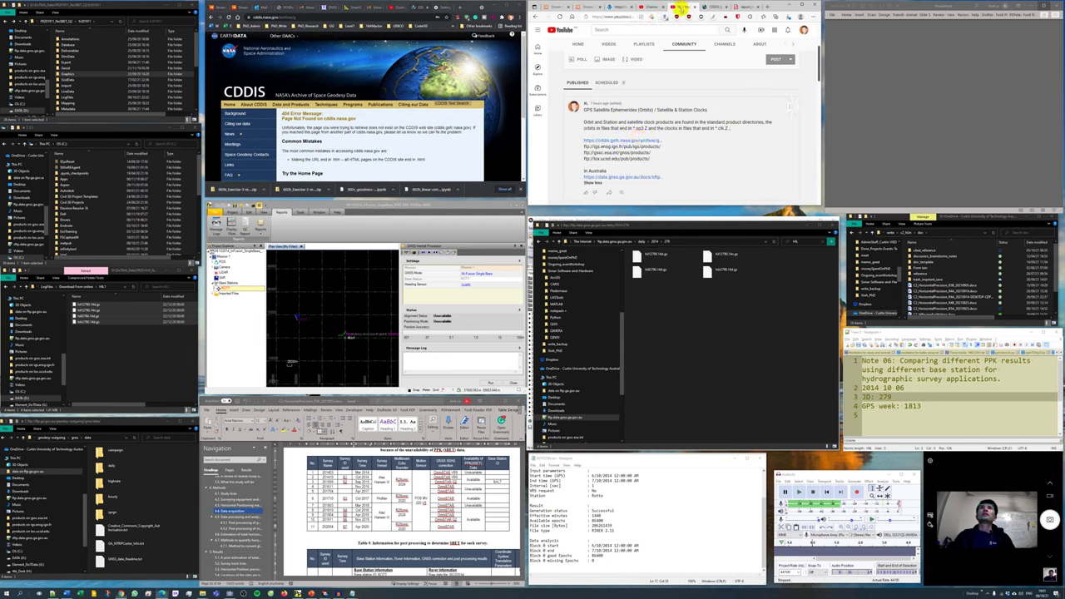
right_click(637, 140)
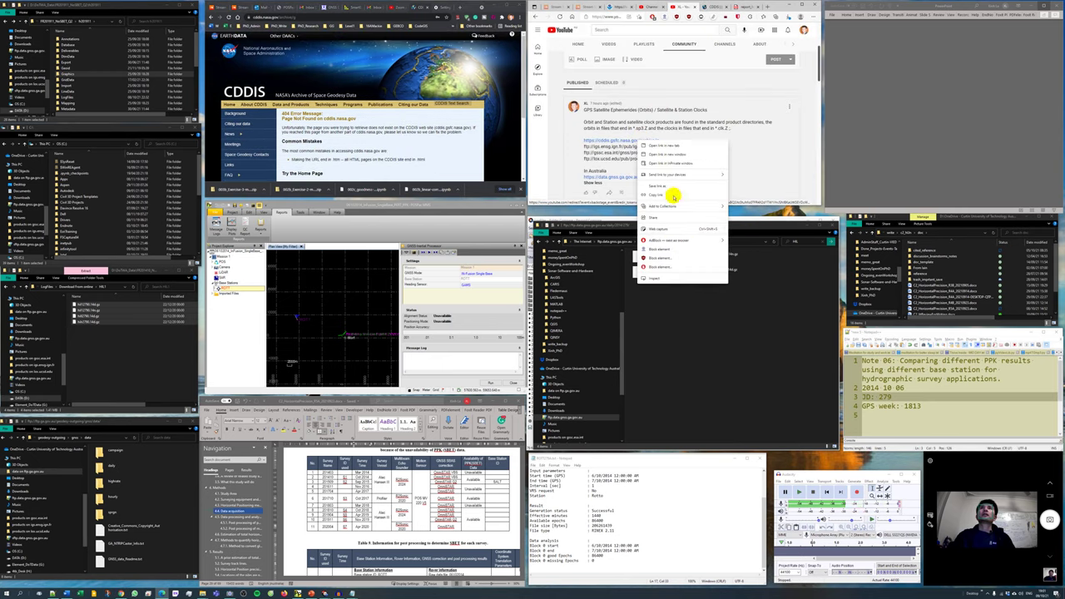
left_click(604, 16)
key("ctrl+c")
left_click(440, 7)
left_click(361, 16)
key("ctrl+v")
key("Return")
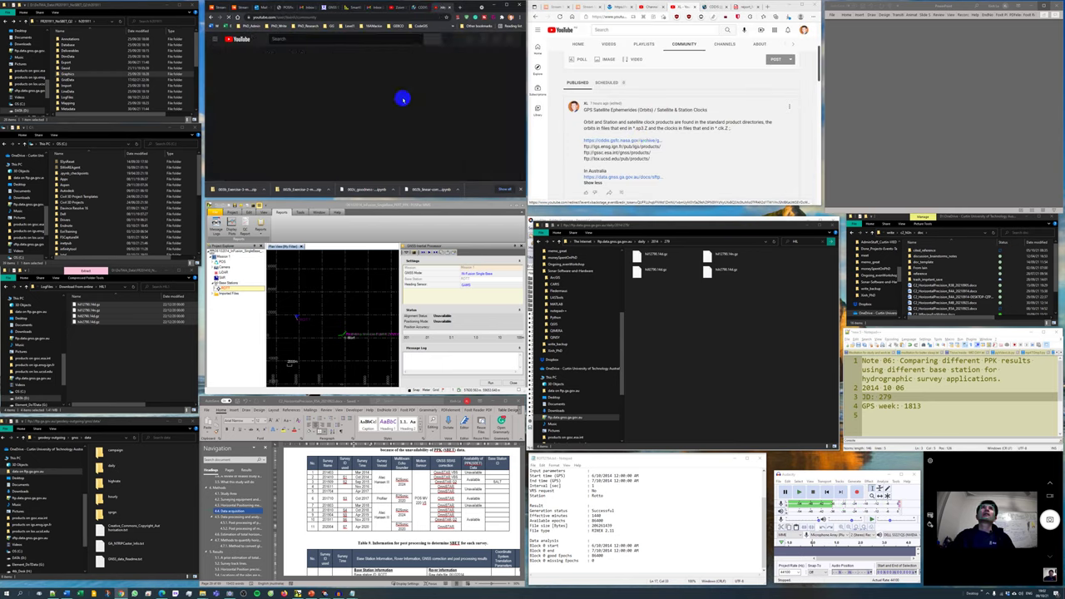
Step: Open the community post's CDDIS archive link in a new tab in Chrome and check the page against the link
left_click(287, 111)
right_click(344, 117)
left_click(364, 123)
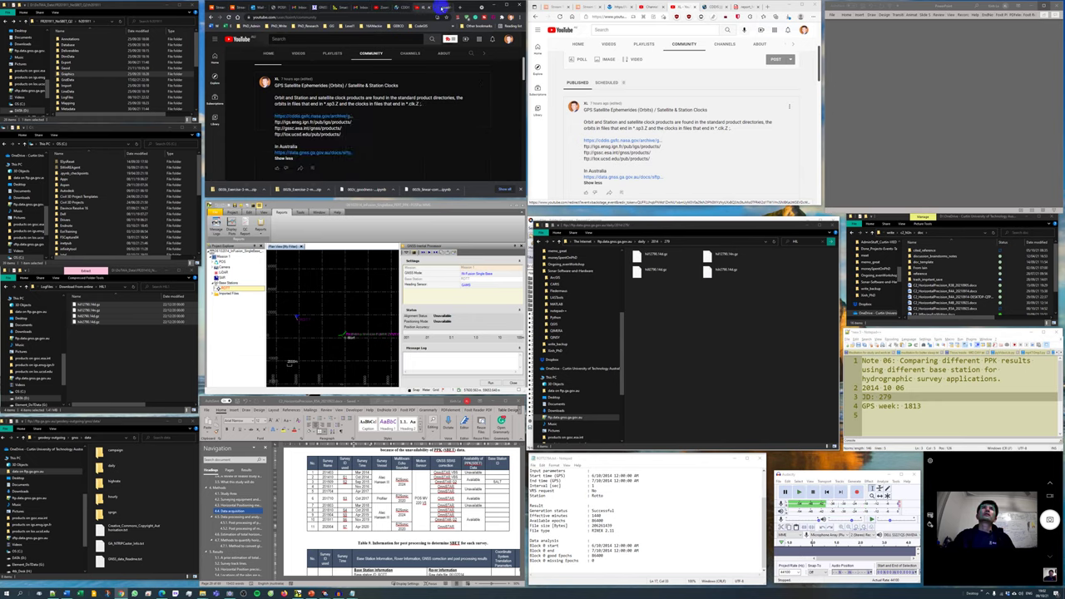
left_click(442, 8)
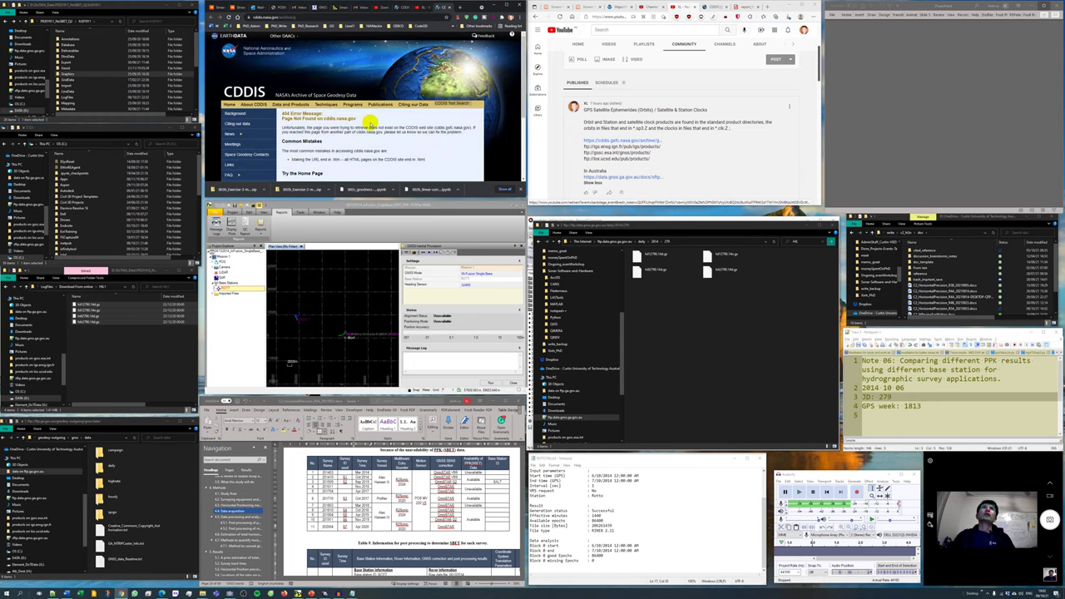
key("alt+Left")
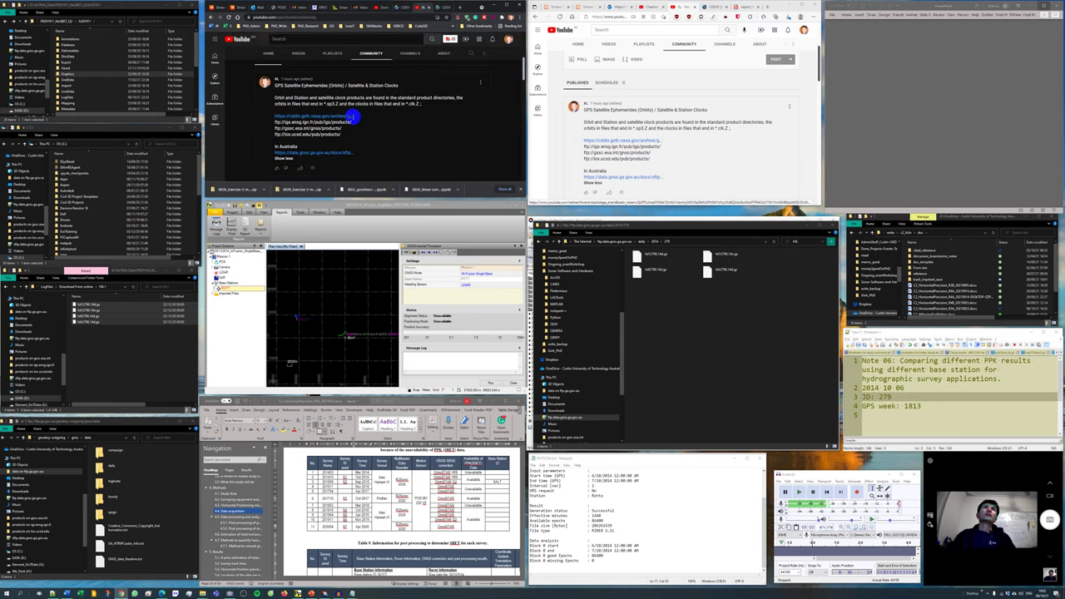
left_click(444, 10)
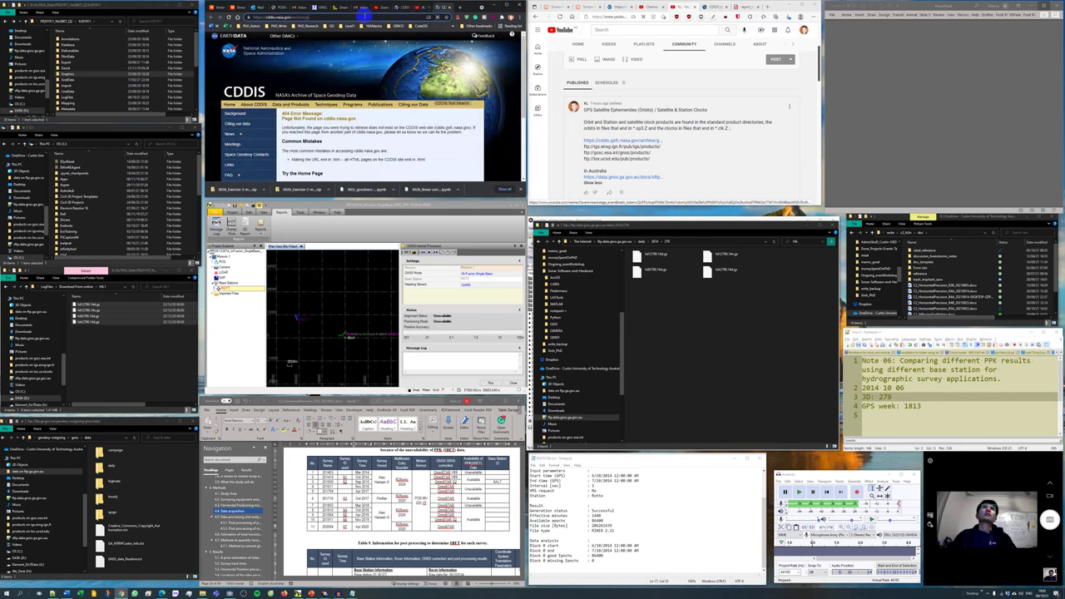
Step: Browse the CDDIS archive to the daily GNSS data folder for 2014, day 279, and look over its subfolders
left_click(360, 17)
left_click(355, 28)
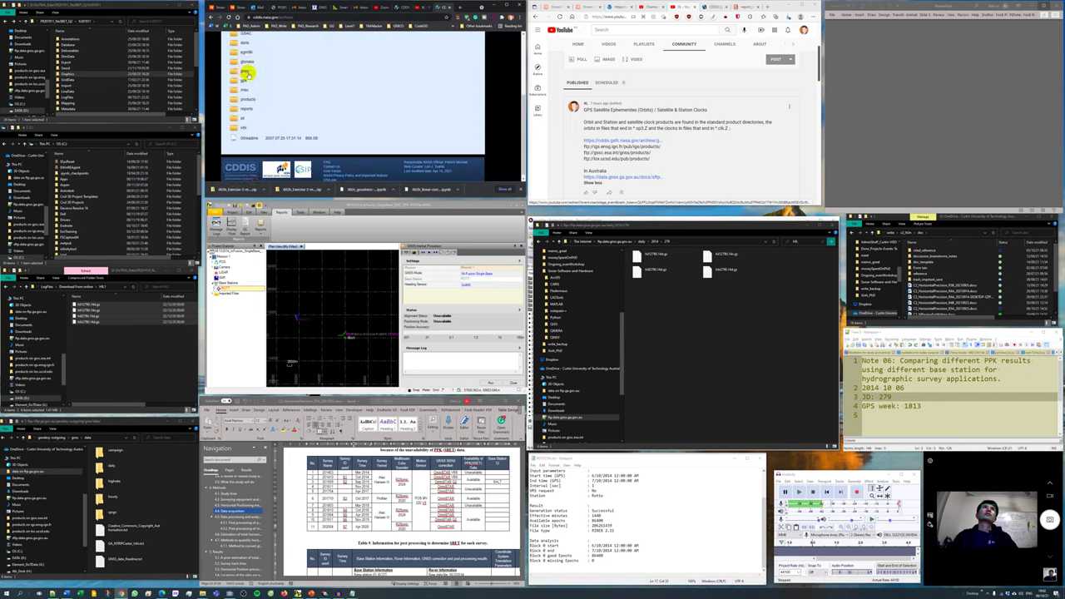
left_click(242, 72)
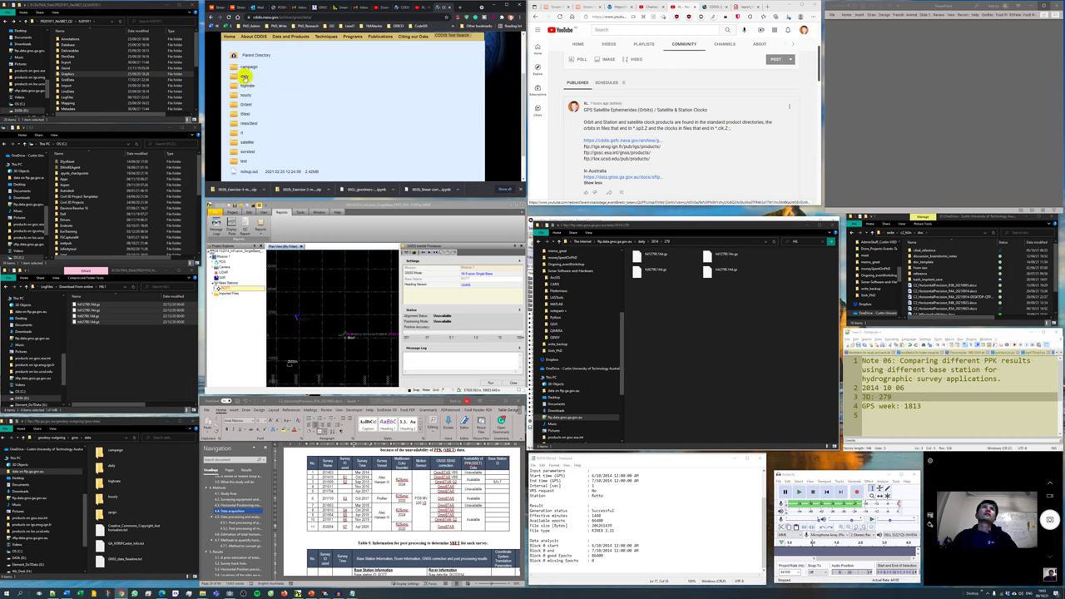
left_click(244, 77)
scroll(344, 116, "down", 5)
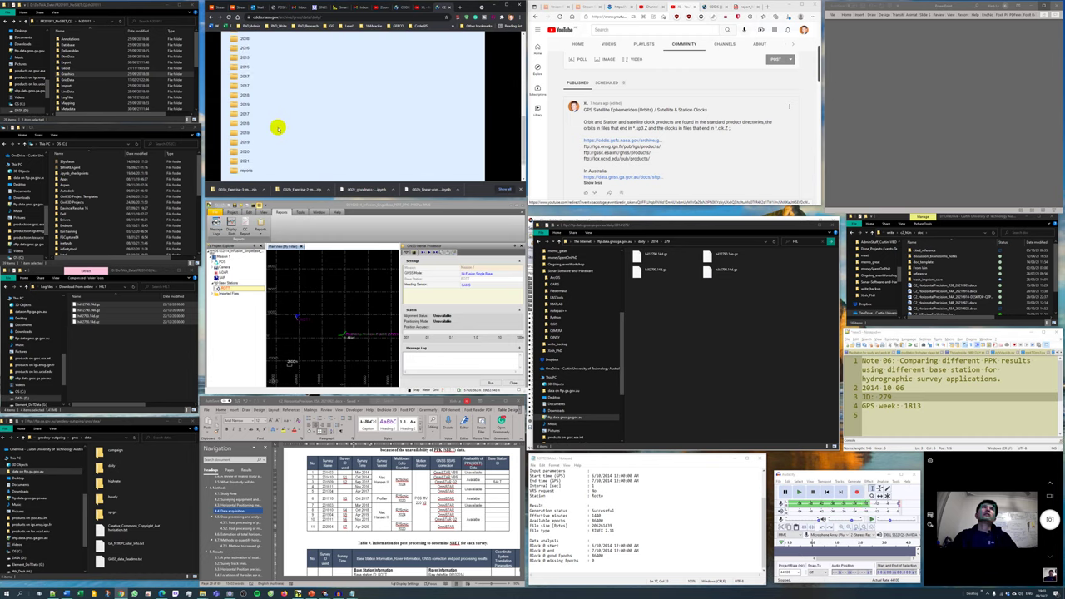
left_click(278, 128)
scroll(266, 129, "down", 20)
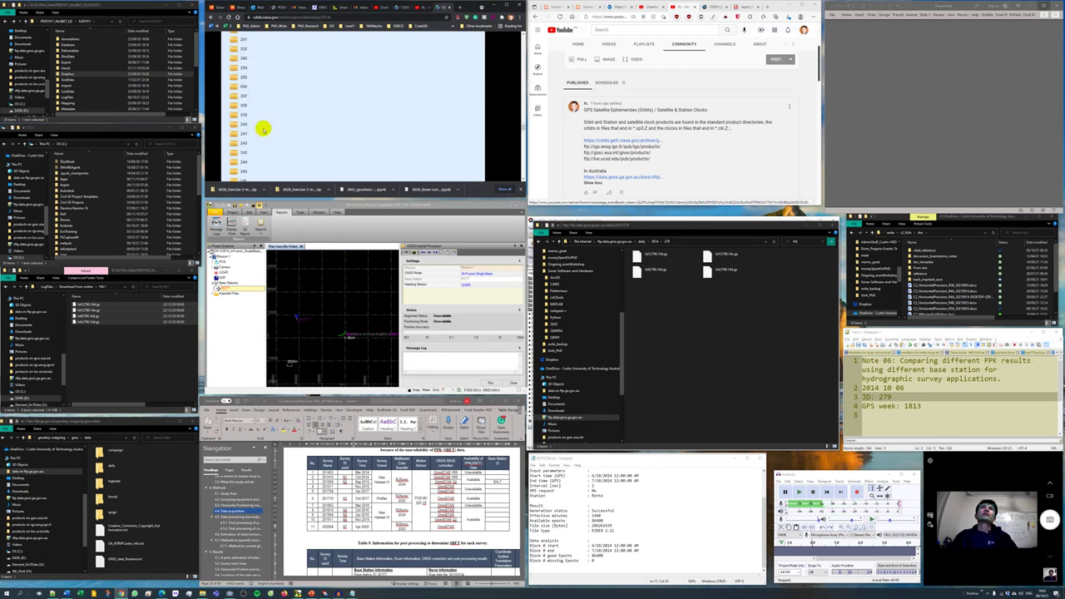
scroll(270, 129, "down", 10)
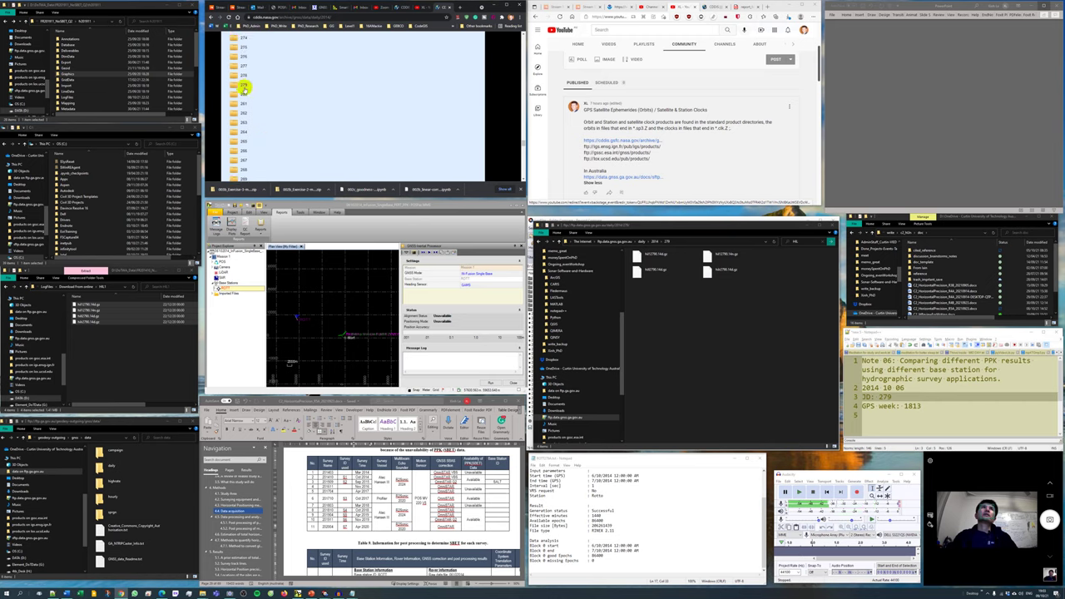
left_click(361, 103)
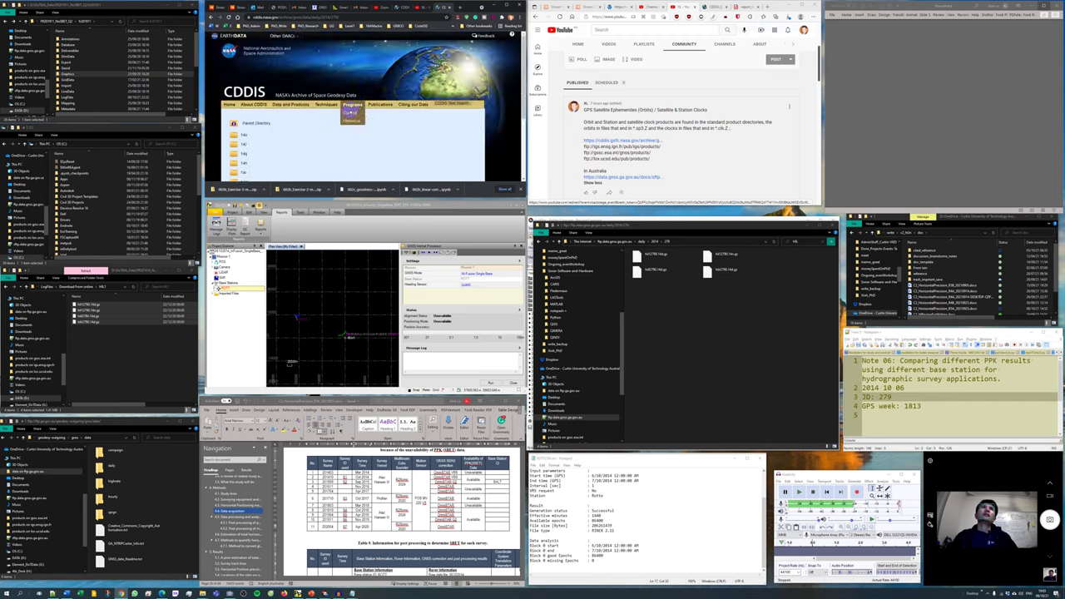
scroll(335, 111, "down", 5)
scroll(354, 130, "up", 5)
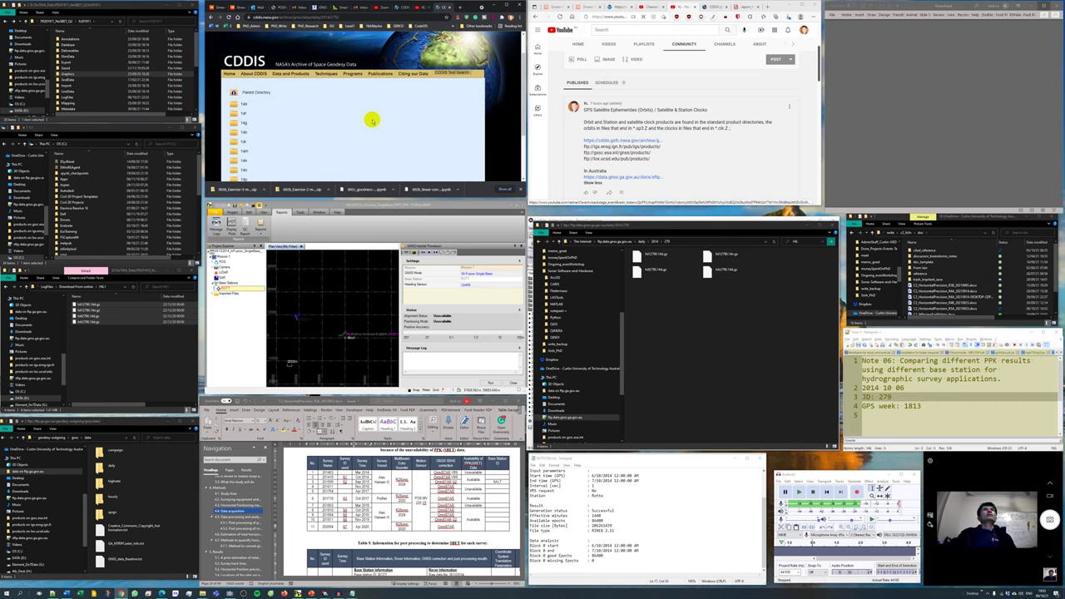
Step: Search the web for "igs gnss product download" and open the International GNSS Service Products result in a new tab
left_click(318, 8)
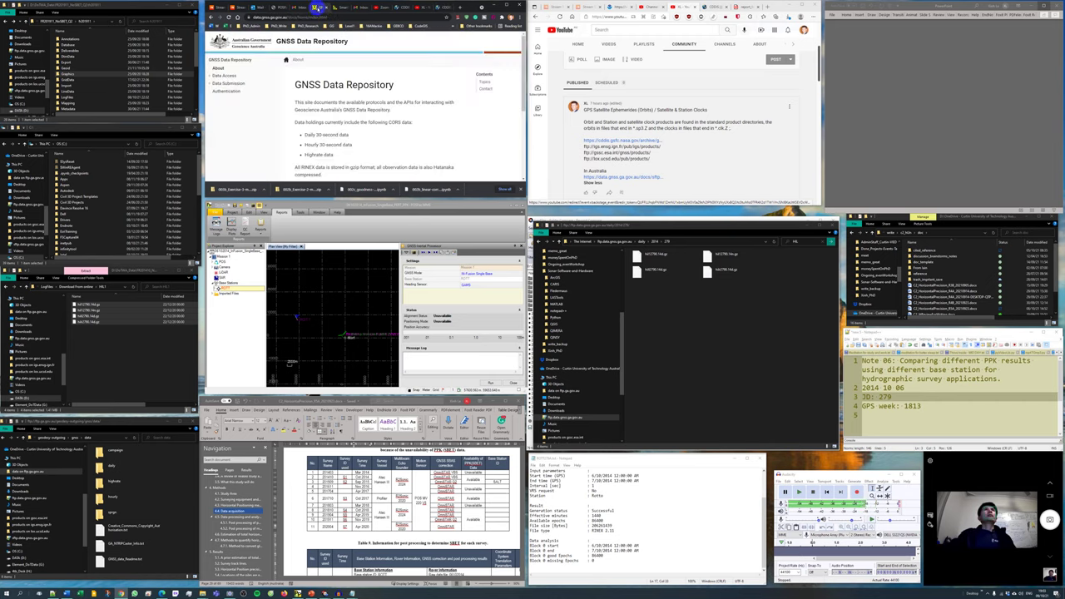
left_click(282, 8)
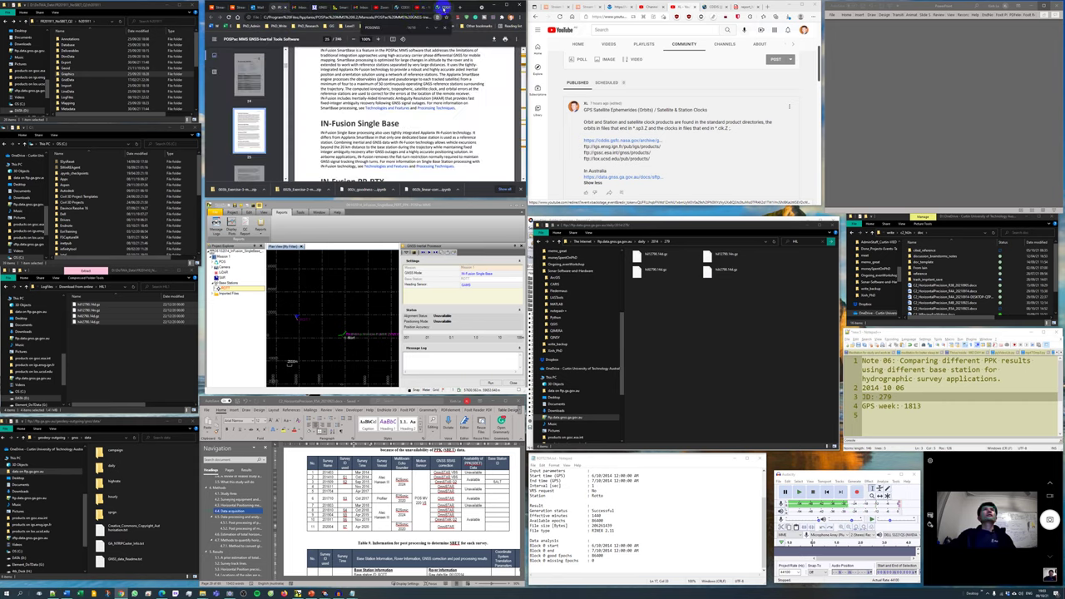
left_click(444, 8)
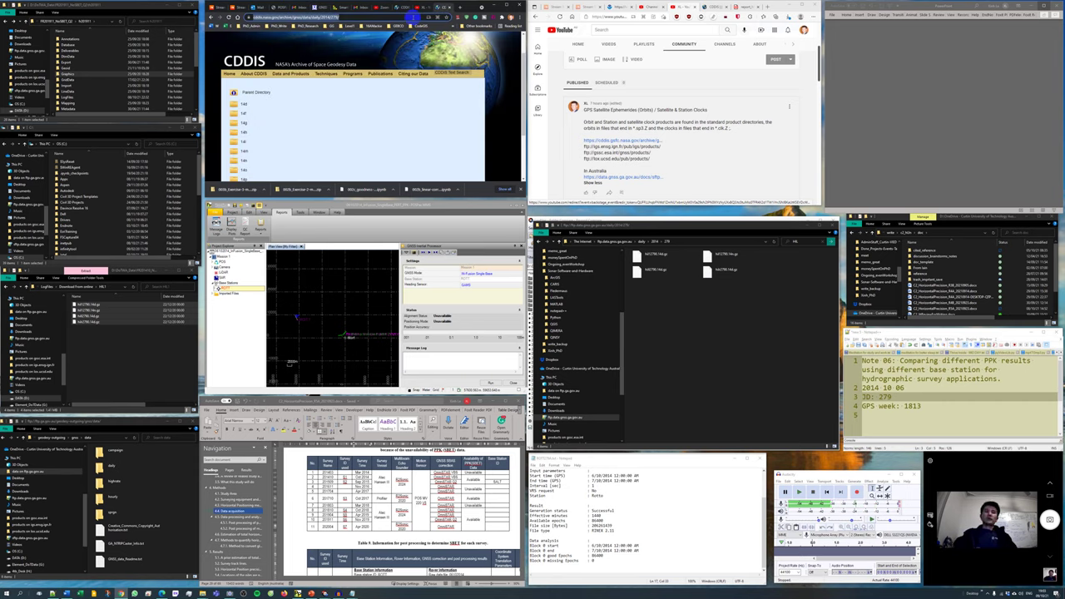
left_click(413, 16)
type("igs")
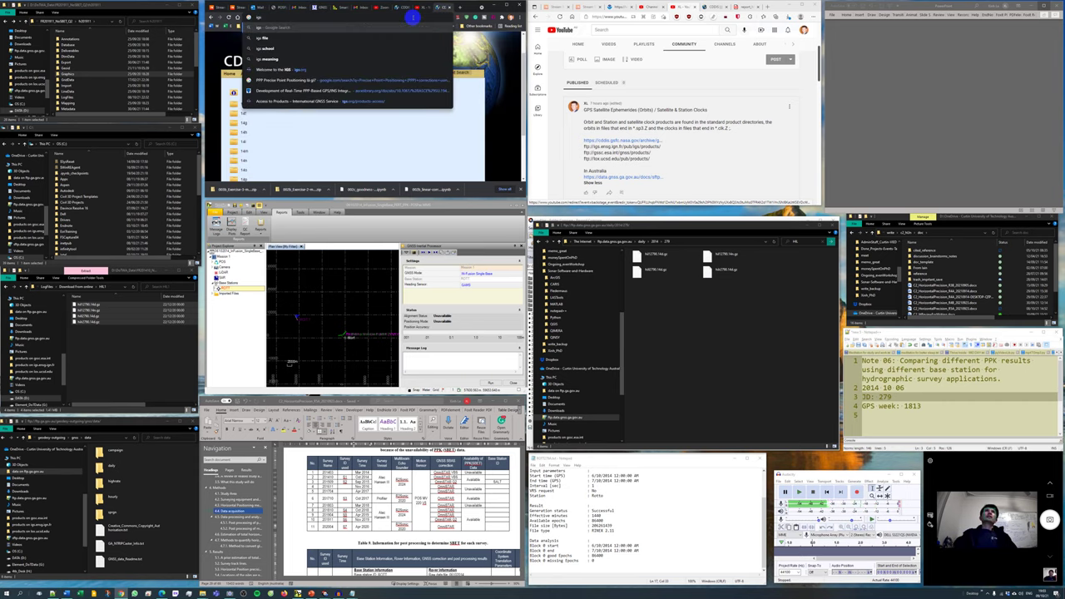
type(" gnss product dow")
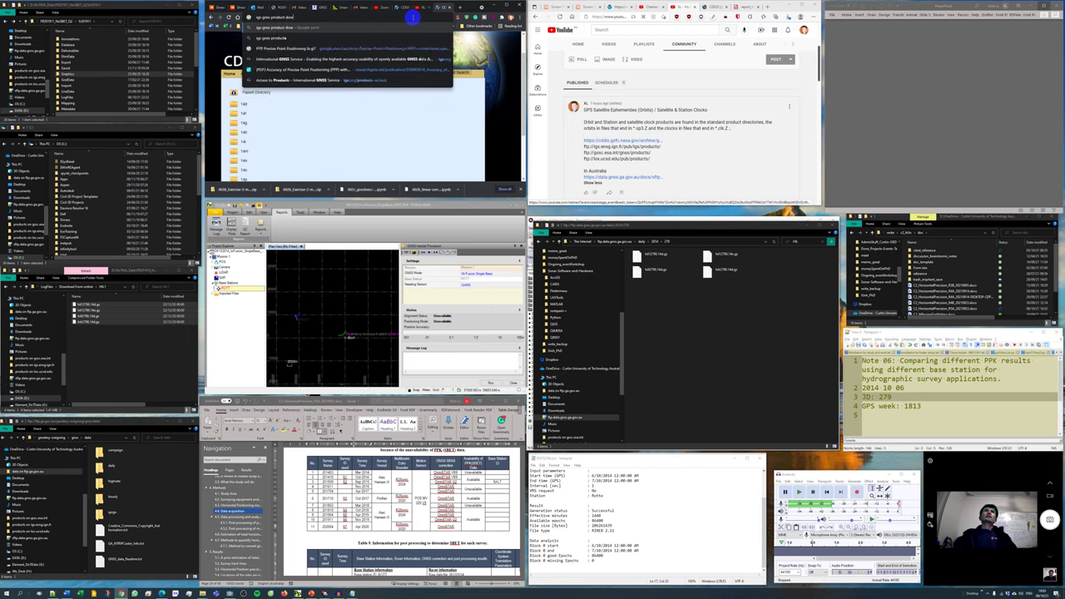
type("nload")
key("Return")
right_click(273, 90)
left_click(300, 98)
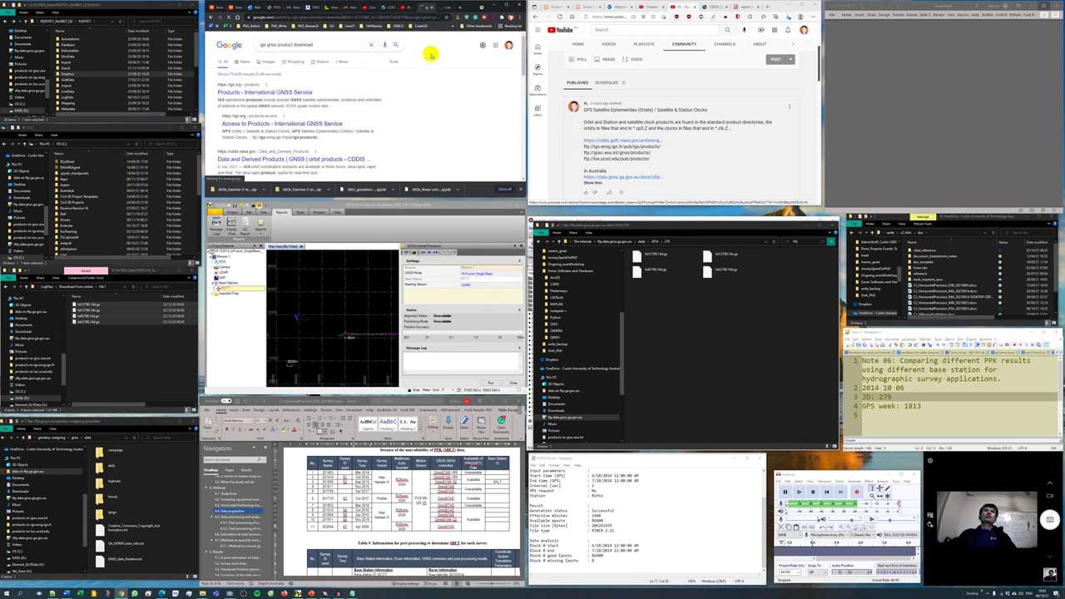
left_click(439, 7)
Step: Look over the IGS Analysis + Products page and open its IGS Product Access Page link in a new tab
scroll(432, 84, "down", 10)
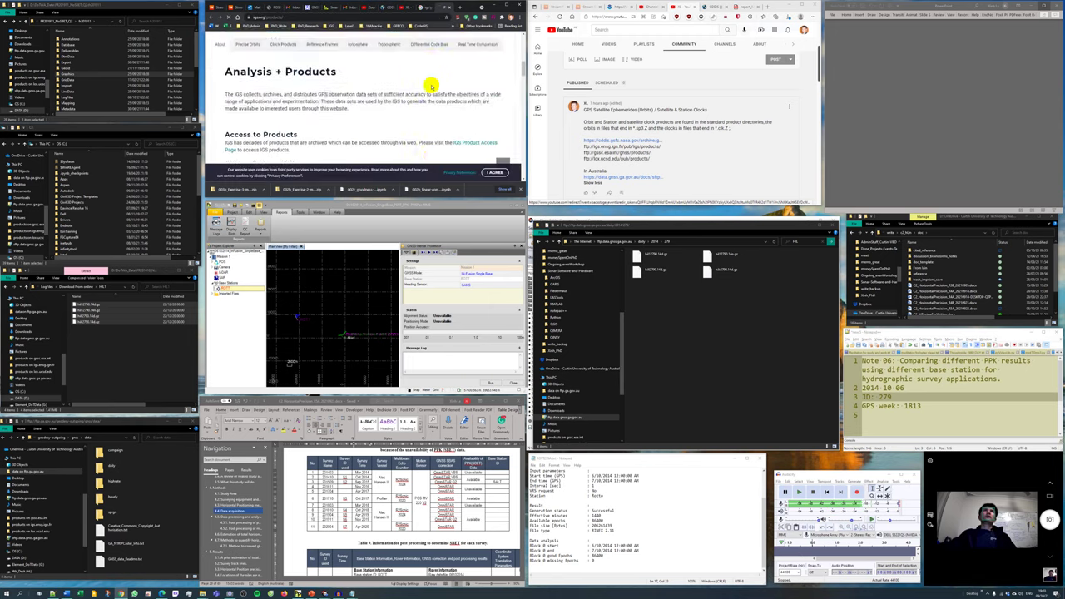
scroll(431, 86, "down", 10)
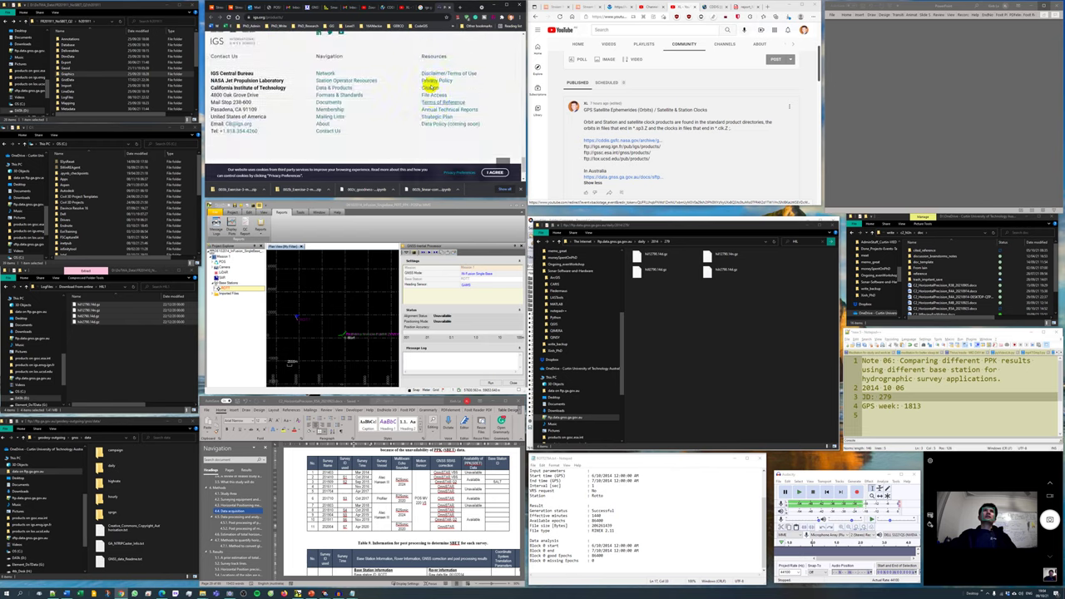
scroll(430, 85, "up", 12)
scroll(425, 88, "up", 3)
right_click(477, 106)
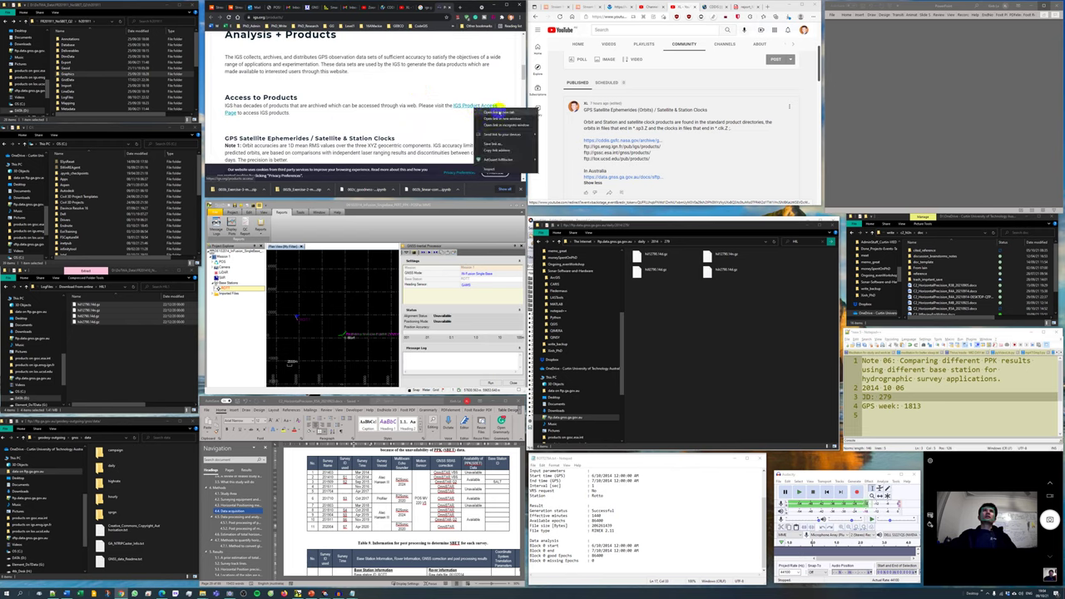
left_click(491, 111)
left_click(442, 8)
scroll(410, 122, "down", 5)
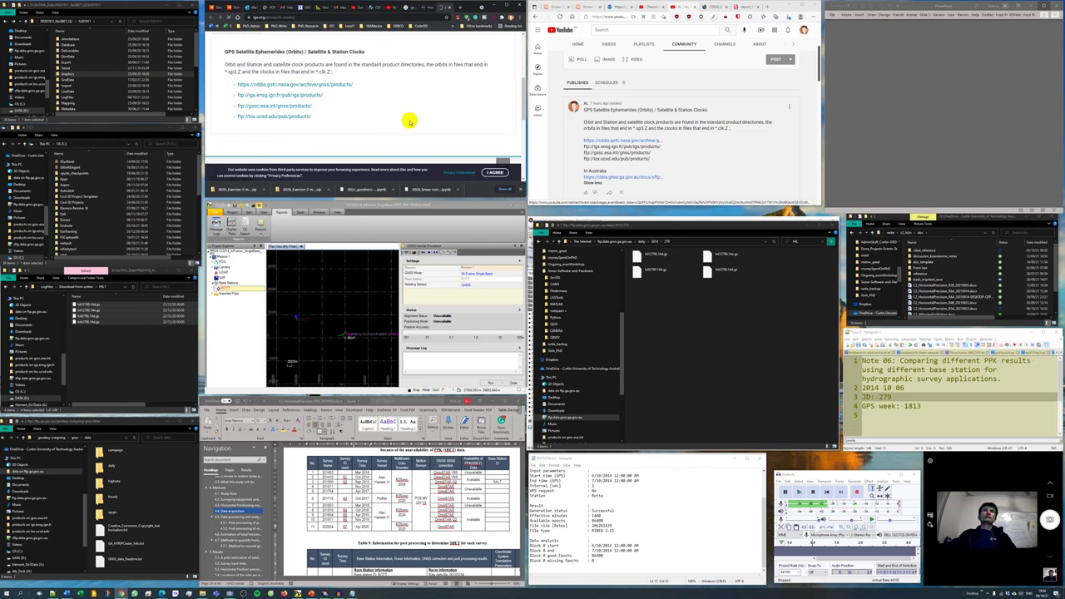
left_click(339, 8)
left_click(482, 82)
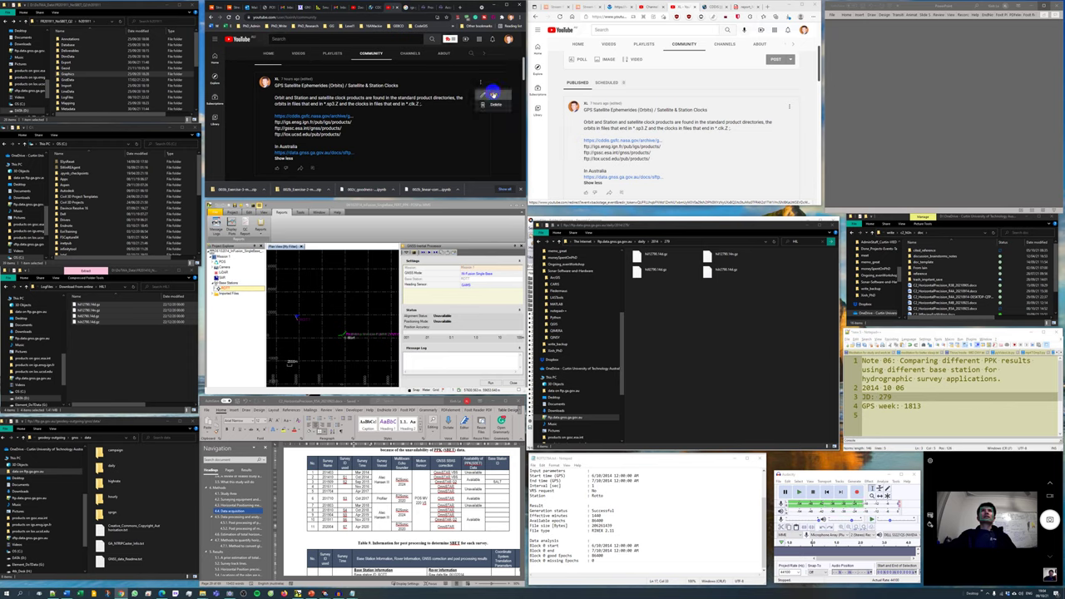
left_click(484, 98)
type("https://igs.org/products-access/")
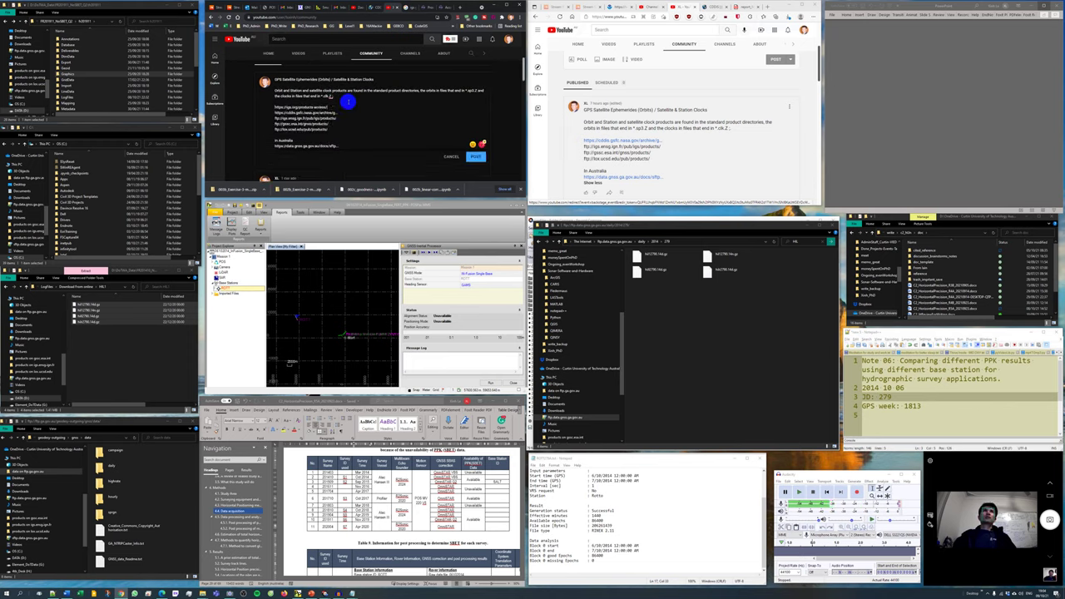
left_click(412, 10)
left_click(424, 8)
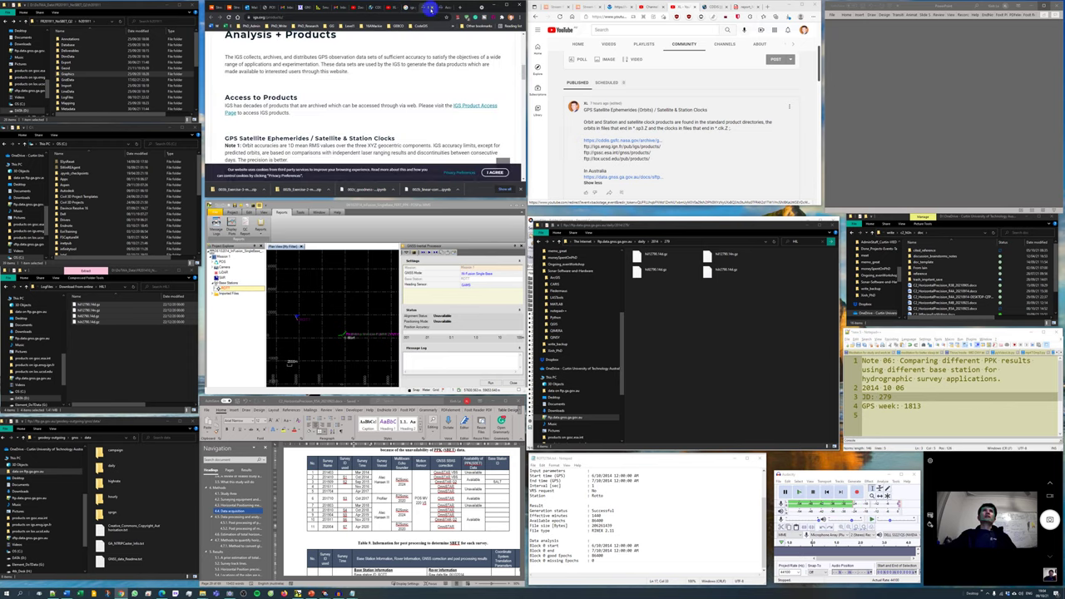
left_click(431, 9)
left_click(416, 9)
left_click(416, 8)
left_click_drag(359, 84, 237, 85)
right_click(258, 85)
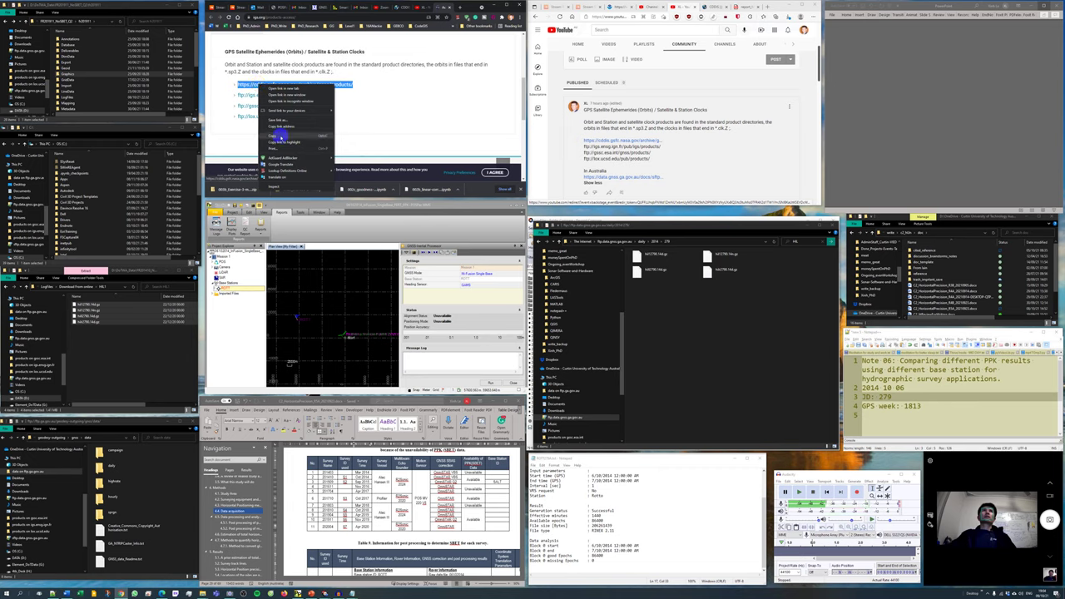
left_click(280, 138)
left_click(423, 7)
left_click(322, 115)
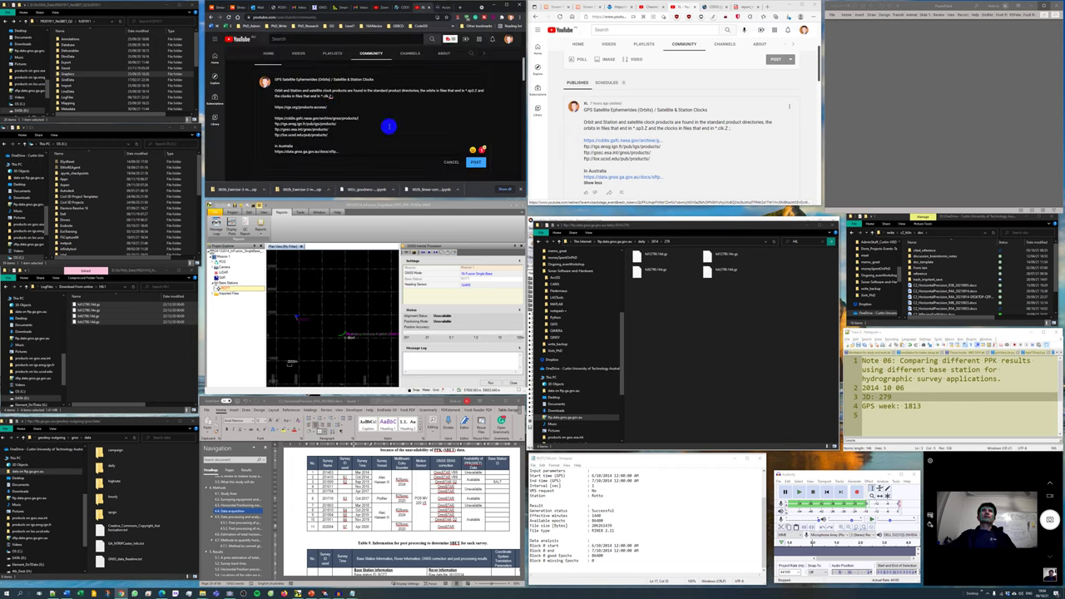
left_click(474, 161)
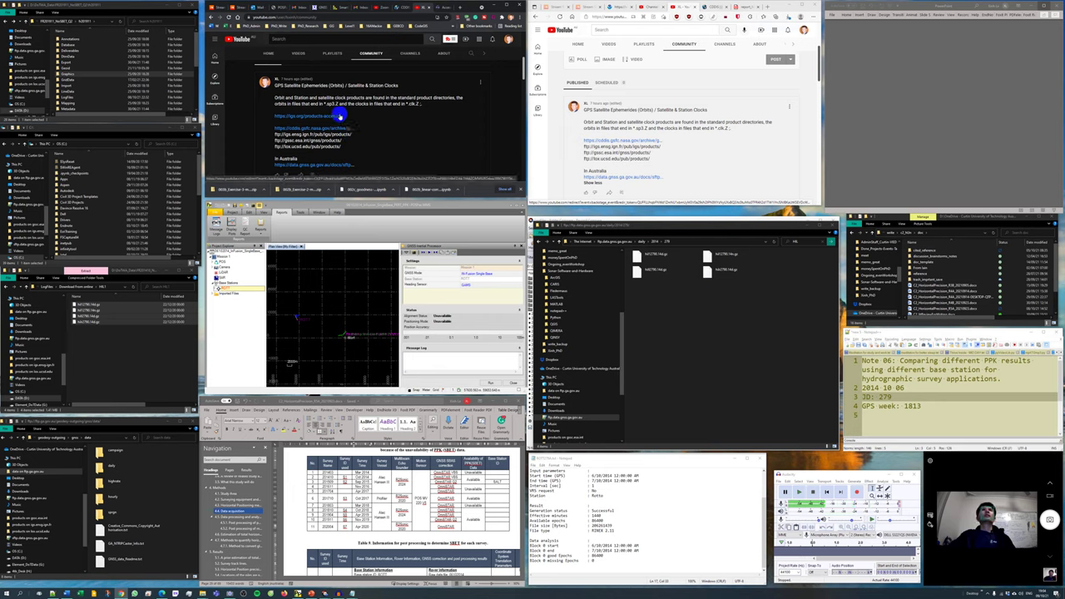
Step: Capture the GPS Satellite Ephemerides section with its four product links on the IGS page as a screenshot copied to the clipboard
left_click(438, 7)
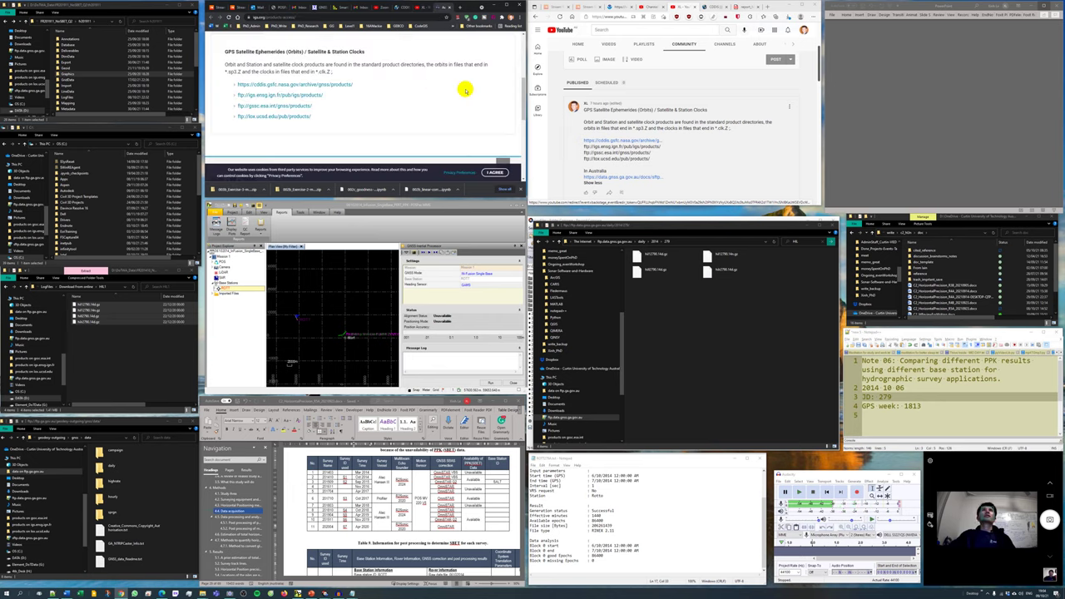
key("Print")
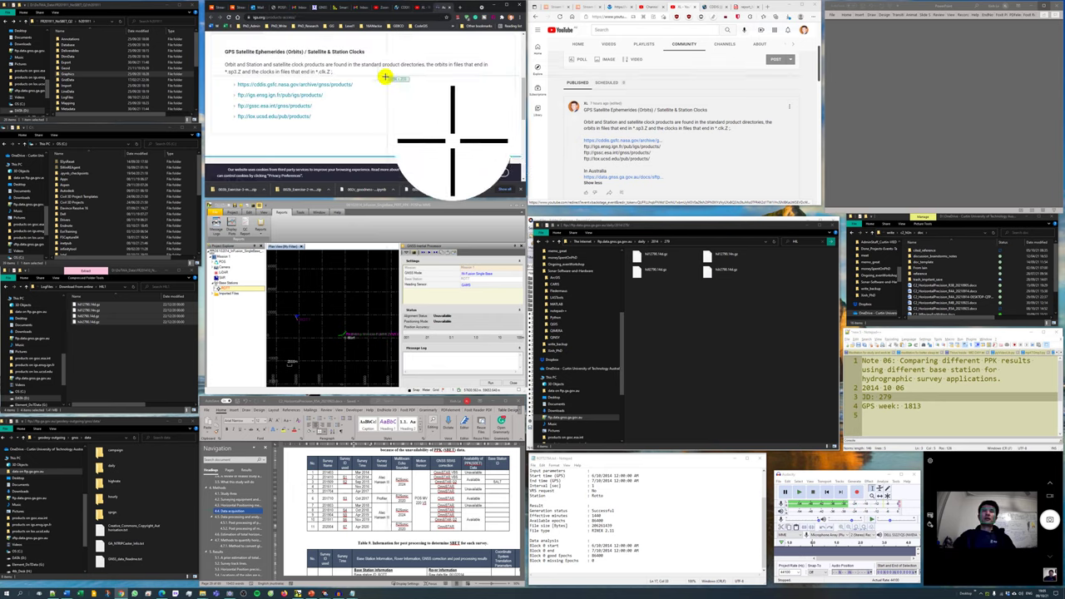
left_click_drag(491, 40, 218, 136)
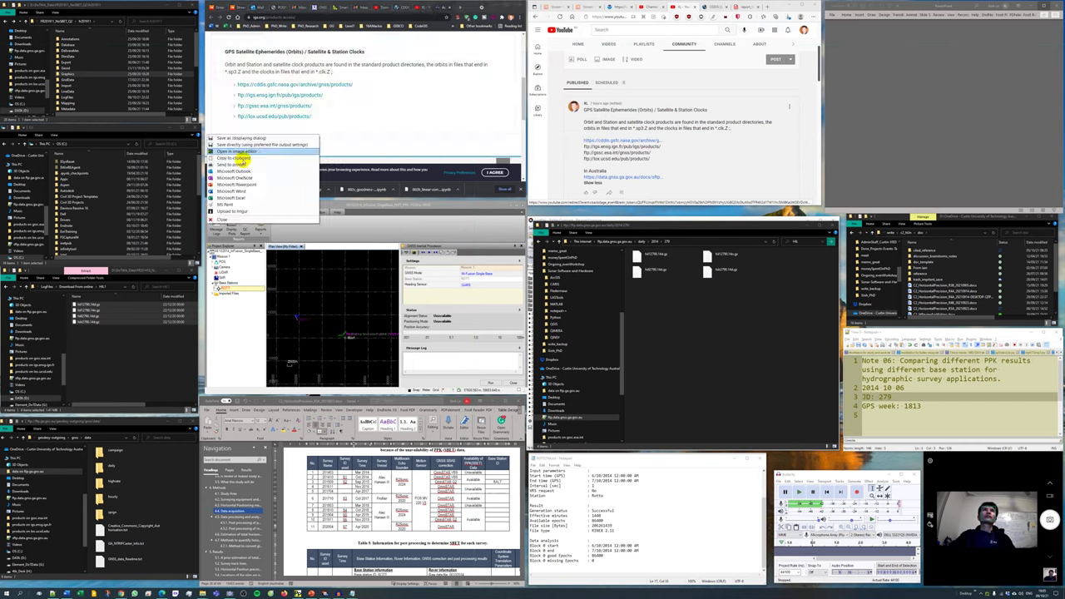
left_click(242, 158)
Step: Try to add the captured screenshot at the end of the community post, below the In Australia link
left_click(420, 7)
left_click(481, 85)
left_click(495, 95)
key("ctrl+v")
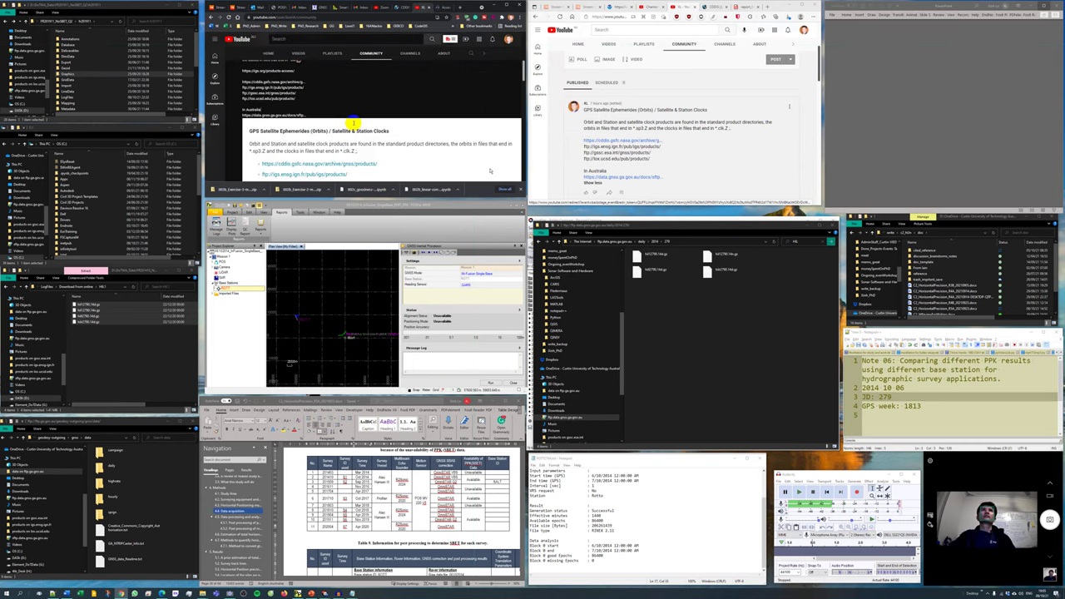
left_click(364, 111)
key("Return")
scroll(363, 111, "down", 3)
left_click(432, 156)
left_click(415, 154)
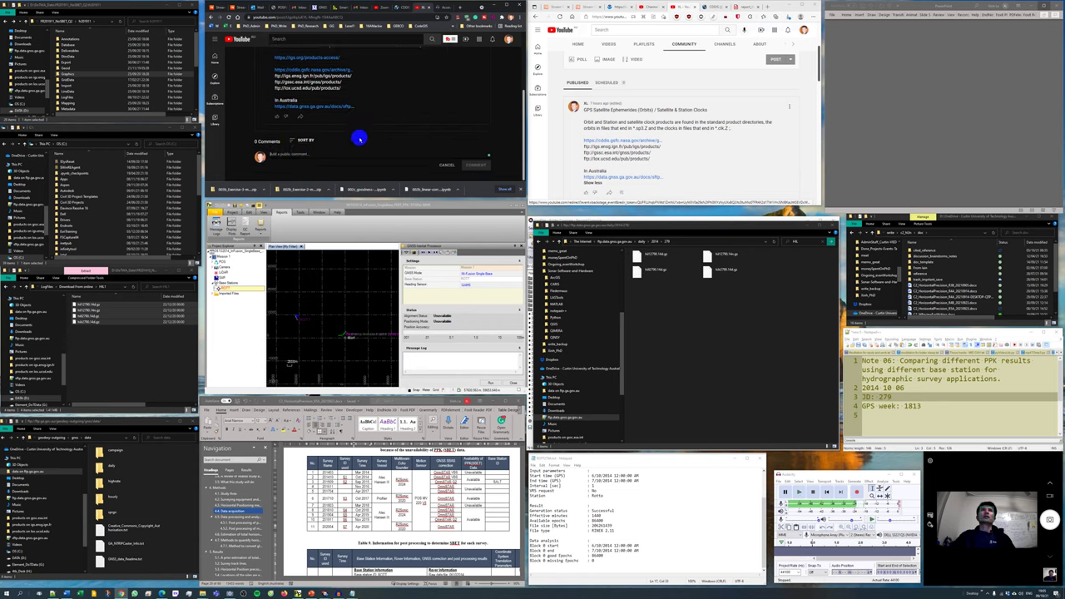
Step: Try to start a new community post with an attached image
scroll(357, 135, "up", 3)
left_click(305, 89)
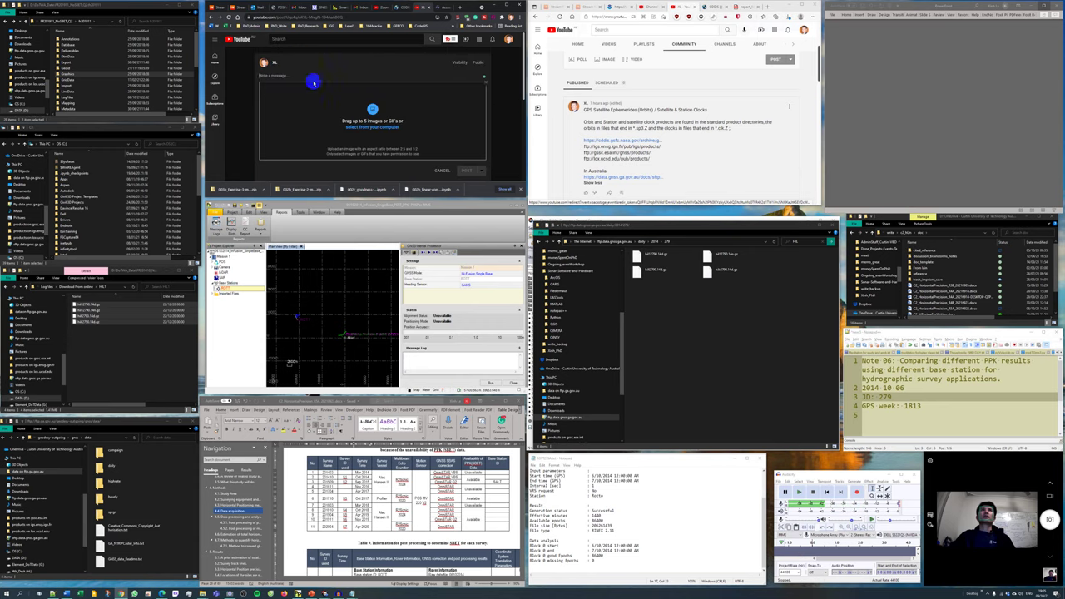
left_click(443, 8)
key("alt+Left")
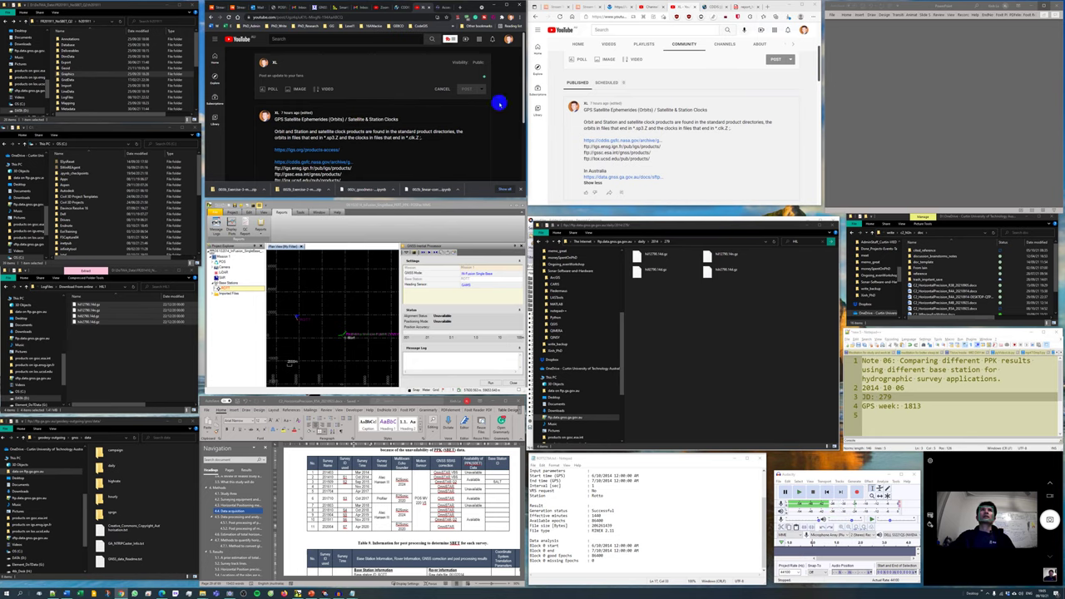
Step: Try to insert the captured screenshot into the community post between the FTP links and the In Australia section
left_click(360, 171)
key("ctrl+v")
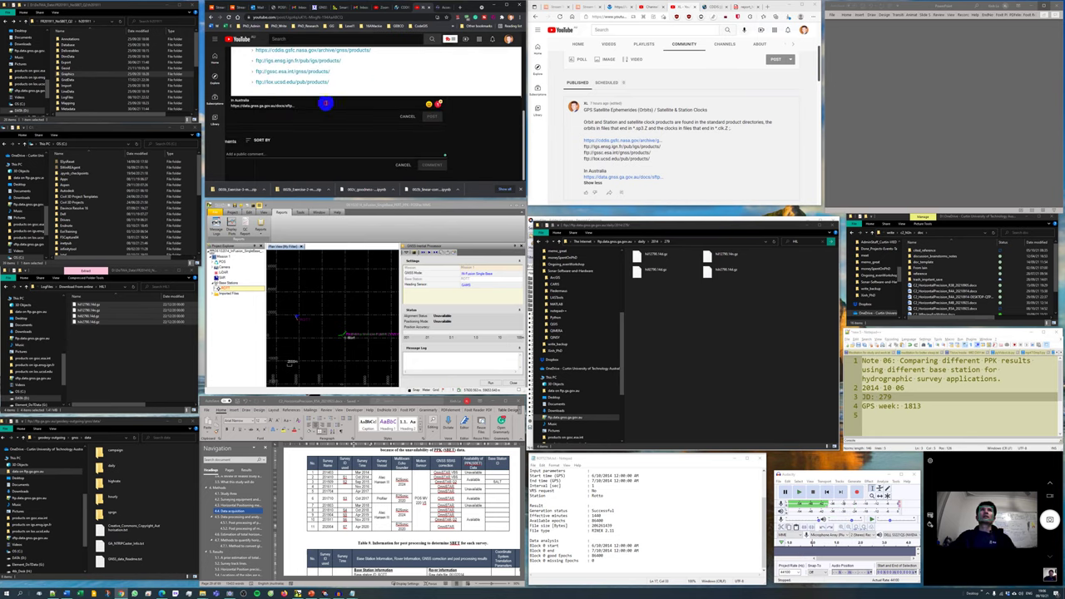
scroll(326, 104, "up", 2)
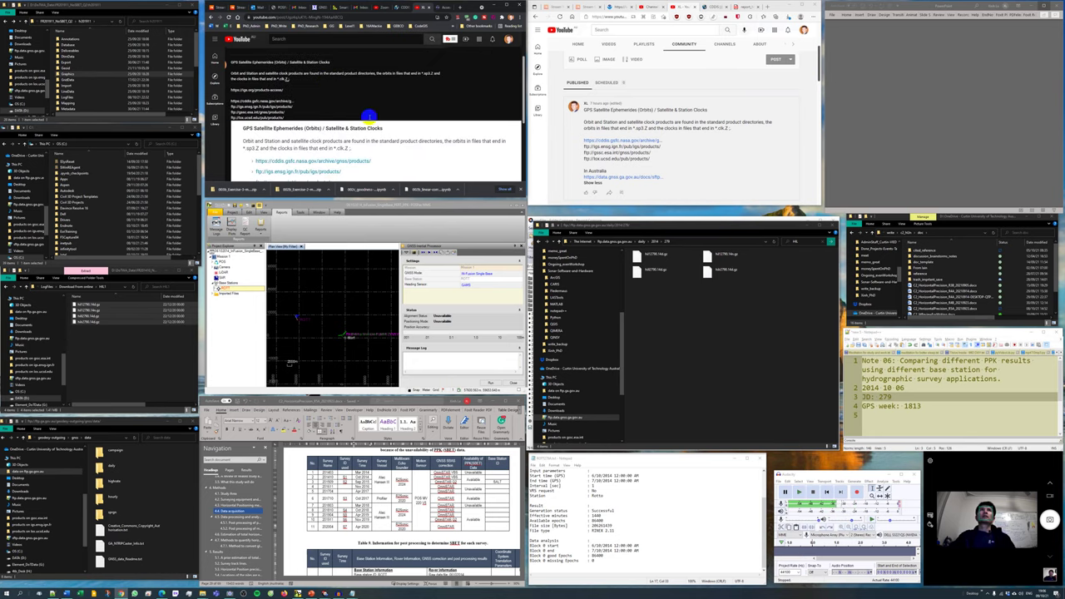
scroll(369, 117, "up", 1)
key("ctrl+minus")
key("ctrl+minus")
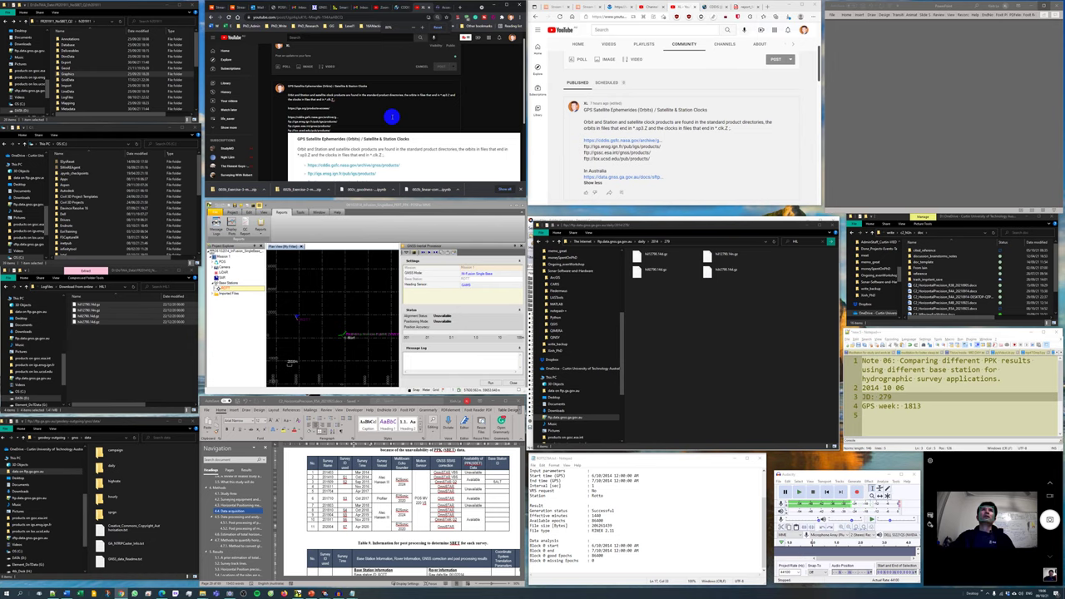
scroll(432, 108, "down", 2)
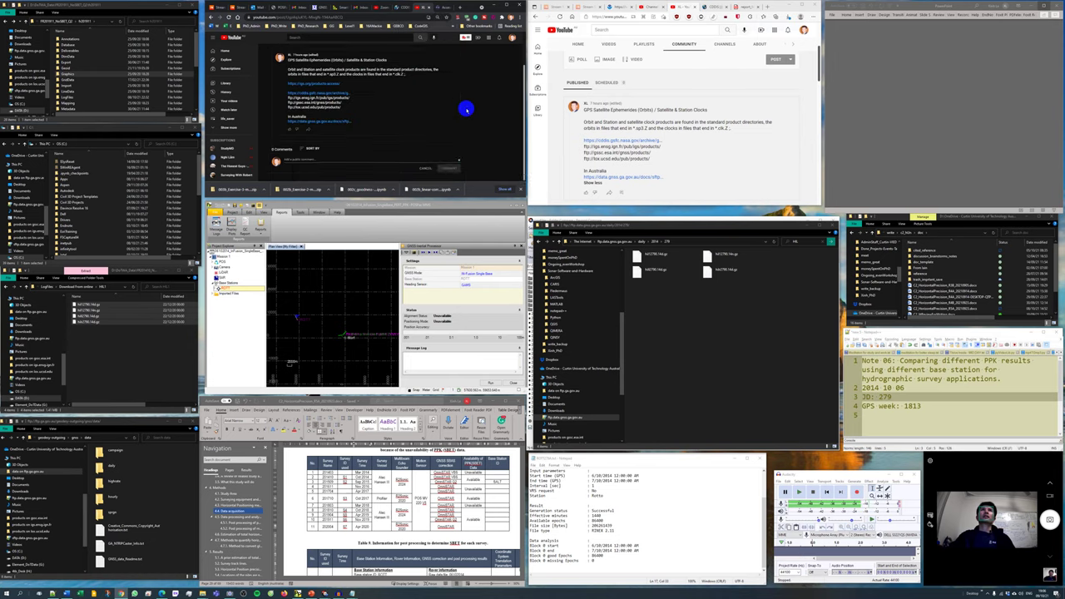
scroll(466, 109, "up", 2)
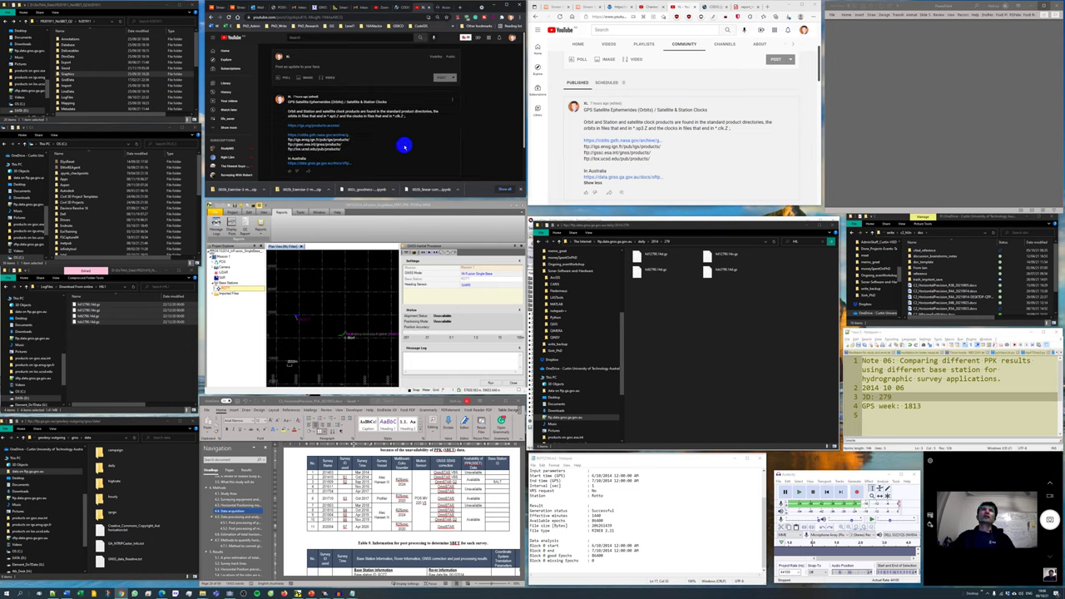
Step: Return to the IGS Access to Products page and open the CDDIS GNSS products archive link under GPS Satellite Ephemerides
scroll(404, 145, "down", 2)
scroll(424, 173, "up", 2)
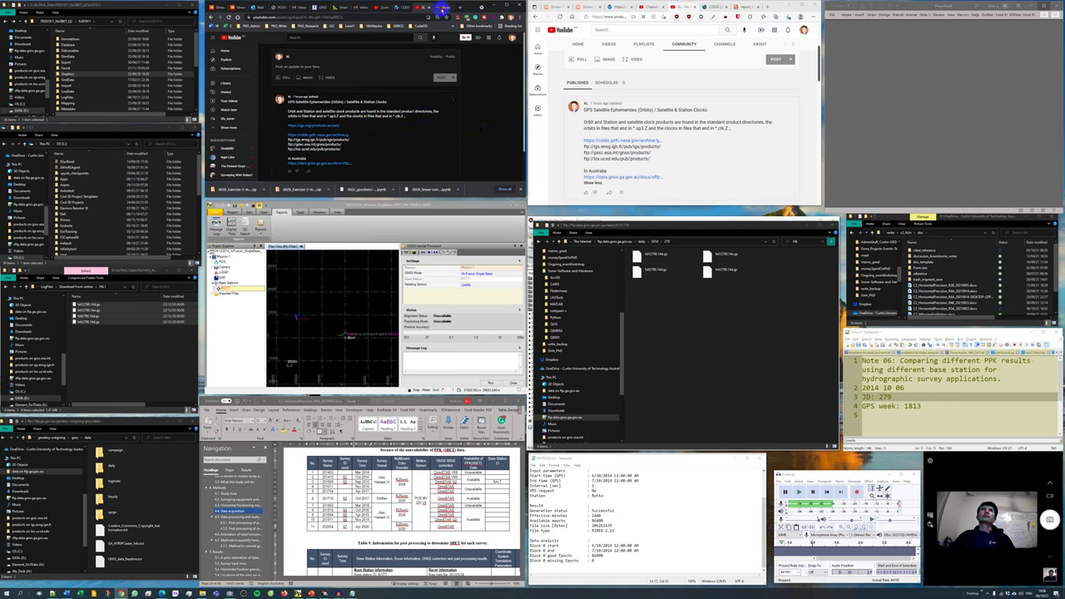
left_click(440, 9)
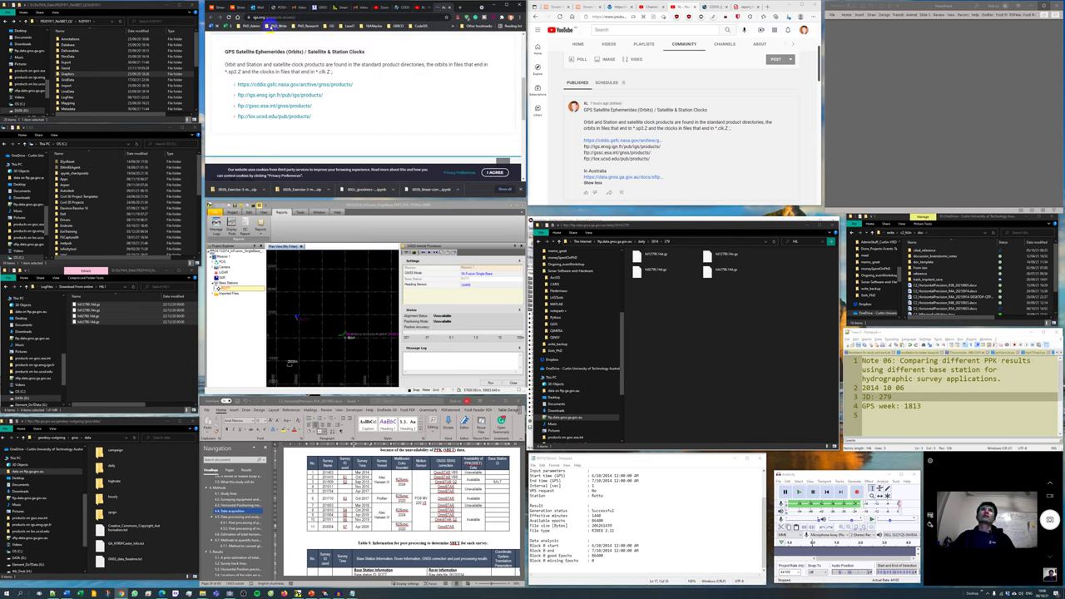
key("ctrl+d")
key("Escape")
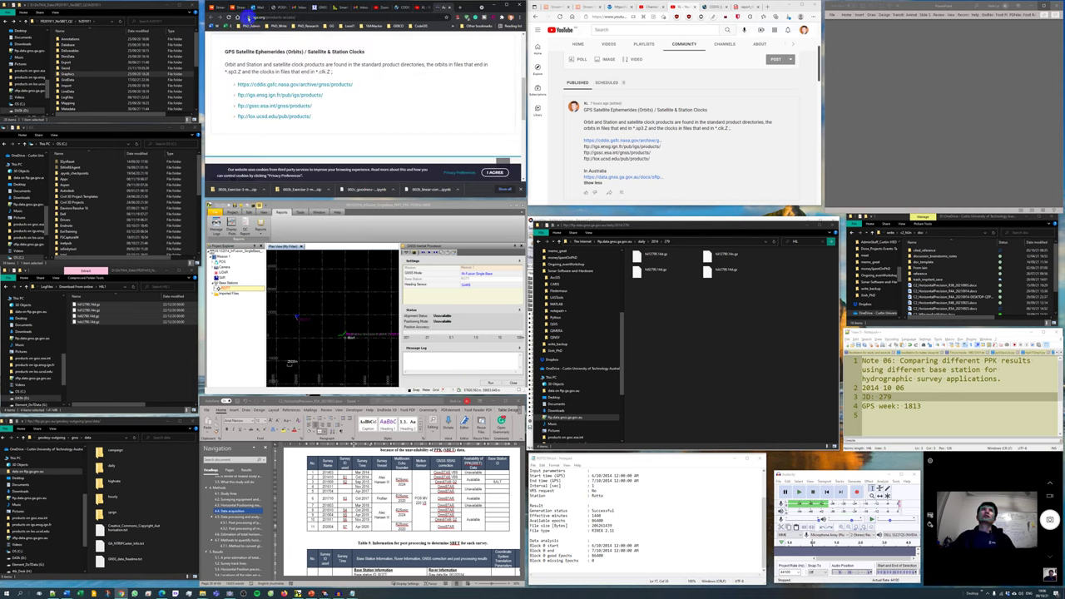
left_click_drag(248, 17, 459, 44)
scroll(458, 44, "up", 3)
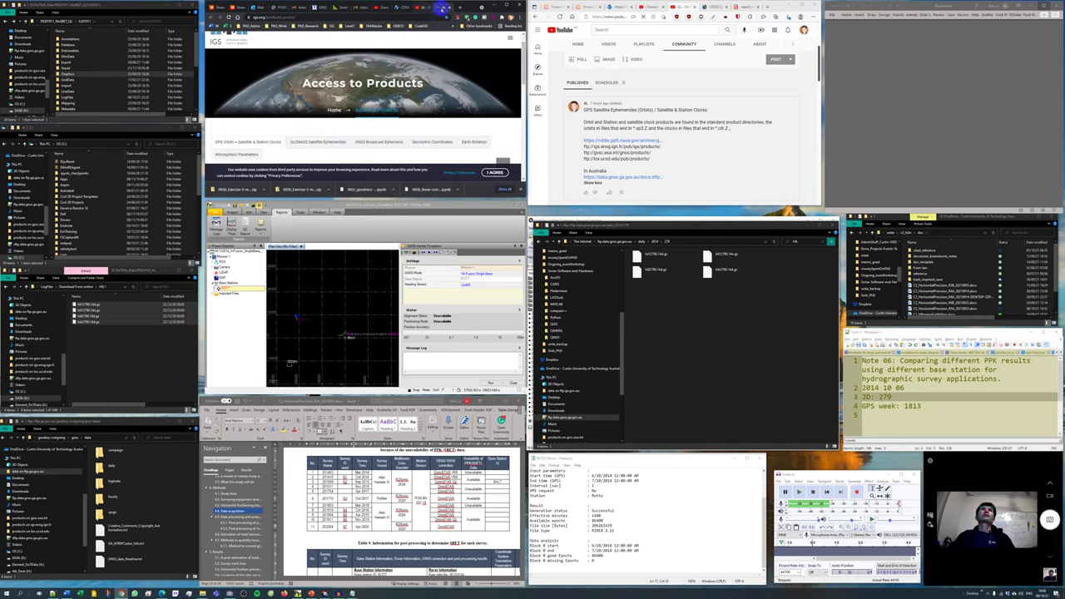
scroll(451, 55, "down", 2)
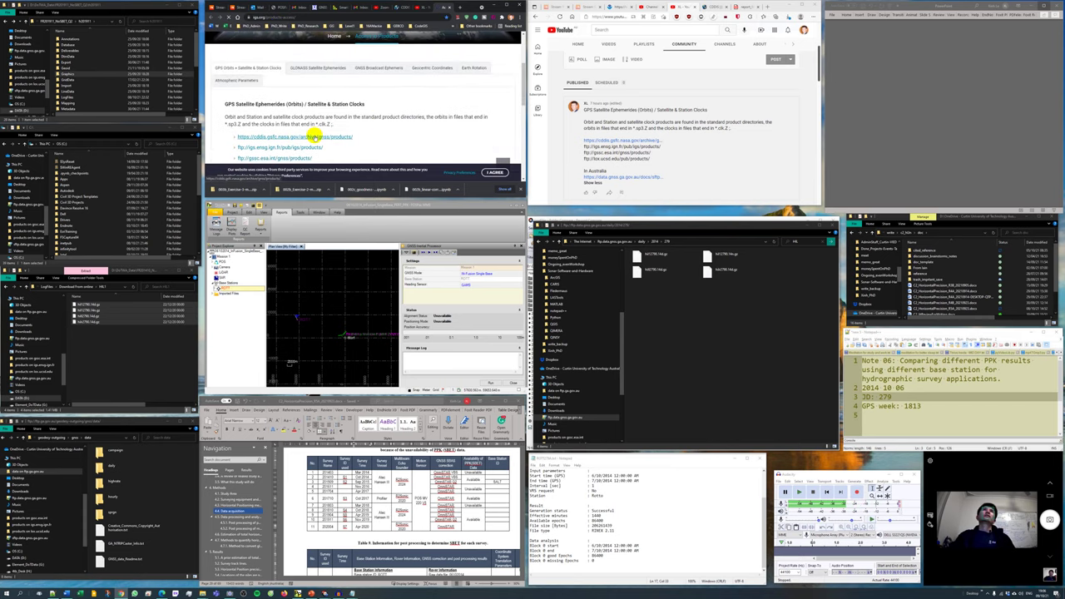
left_click(312, 136)
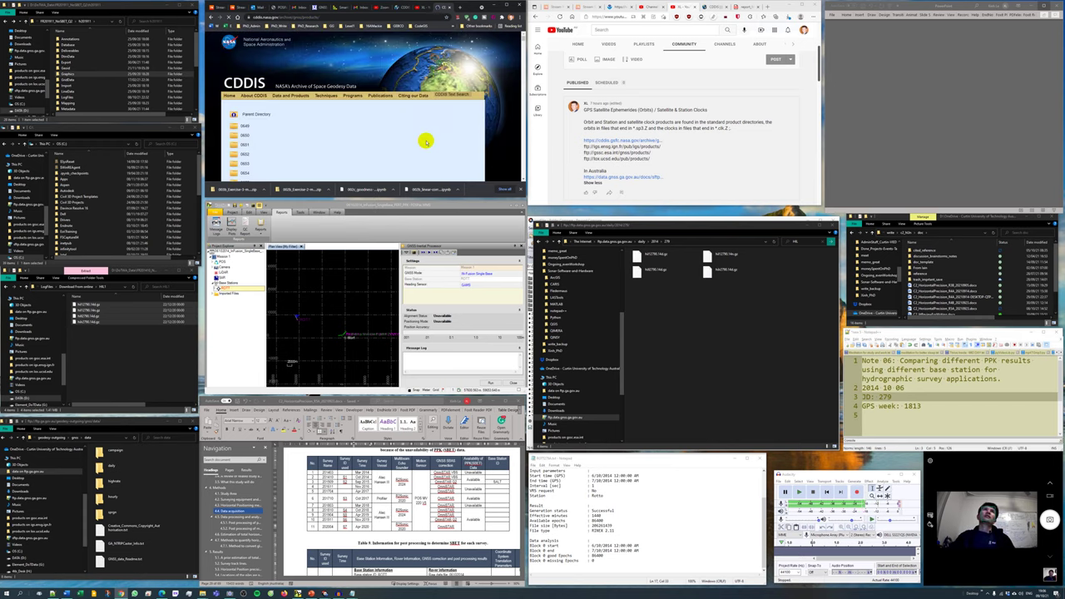
Step: Find the GPS week 1813 folder in the CDDIS products directory and open it
scroll(426, 142, "down", 8)
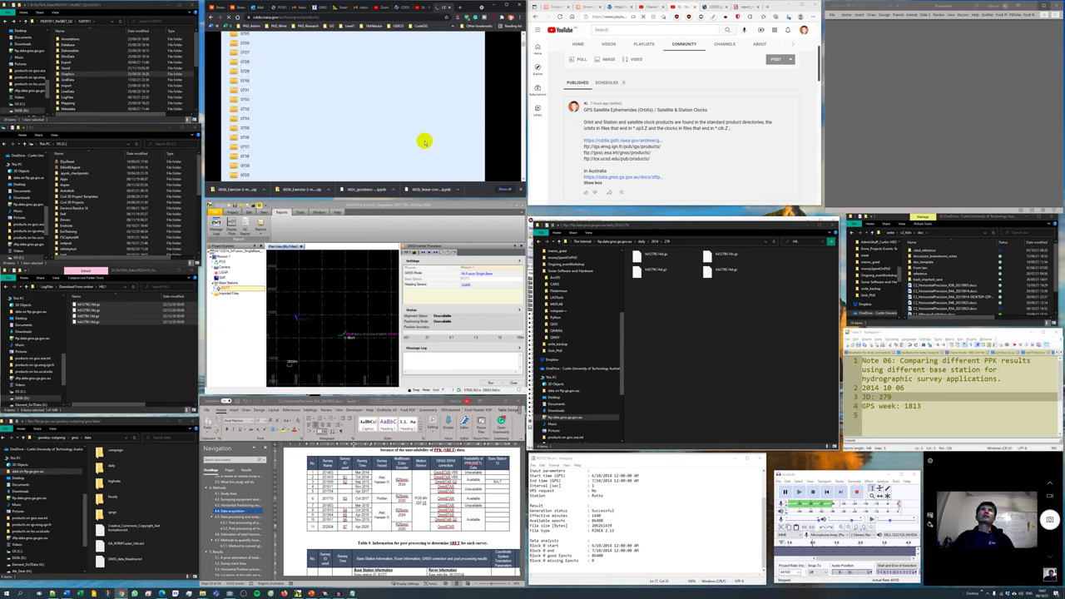
scroll(424, 142, "up", 8)
scroll(382, 147, "down", 1)
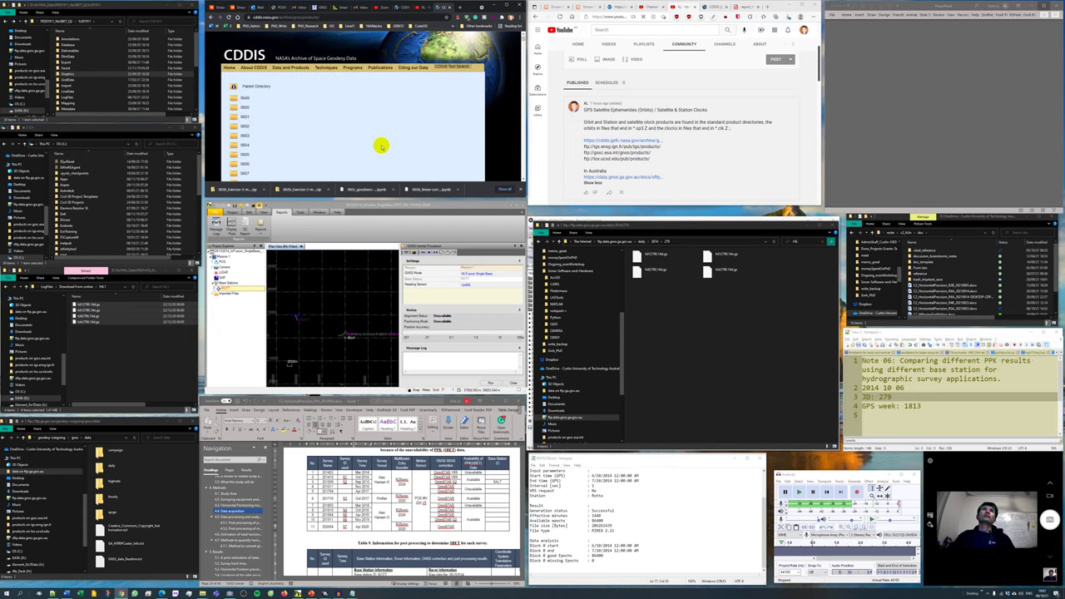
scroll(381, 146, "down", 2)
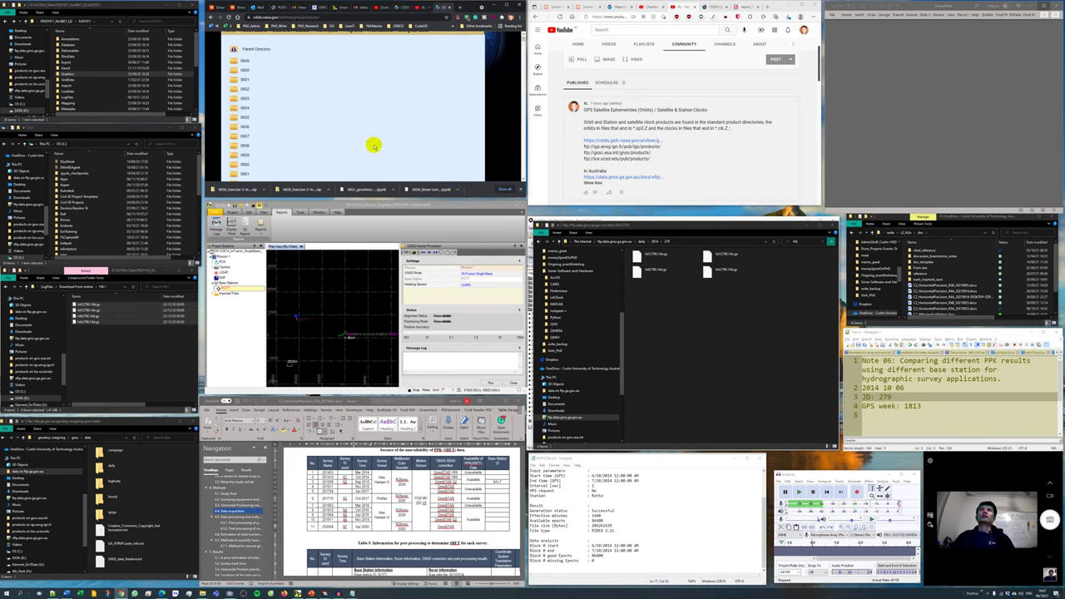
key("ctrl+f")
type("1813")
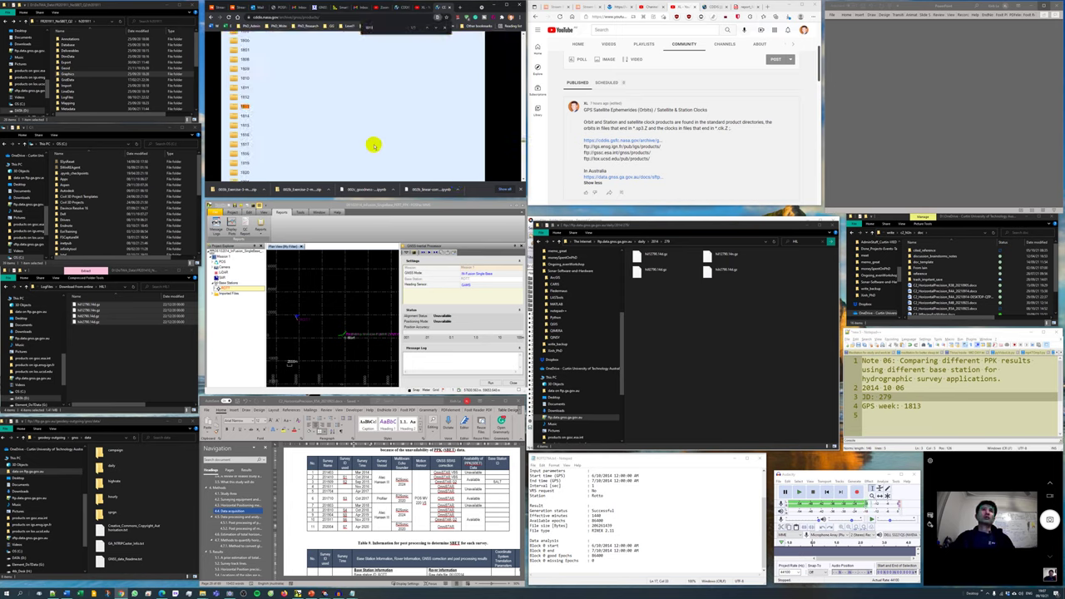
left_click(296, 133)
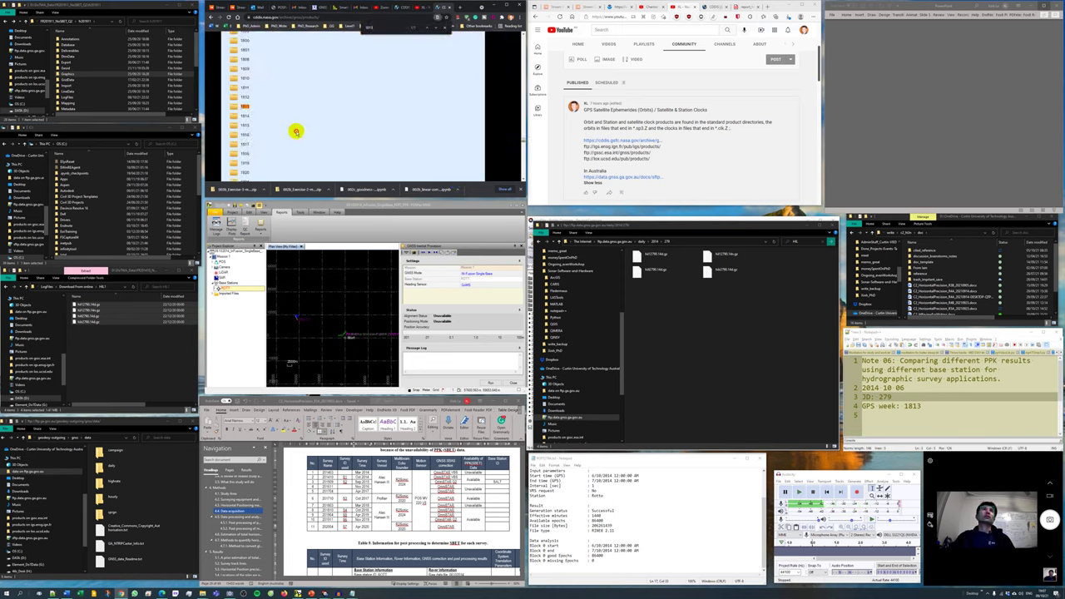
left_click(244, 106)
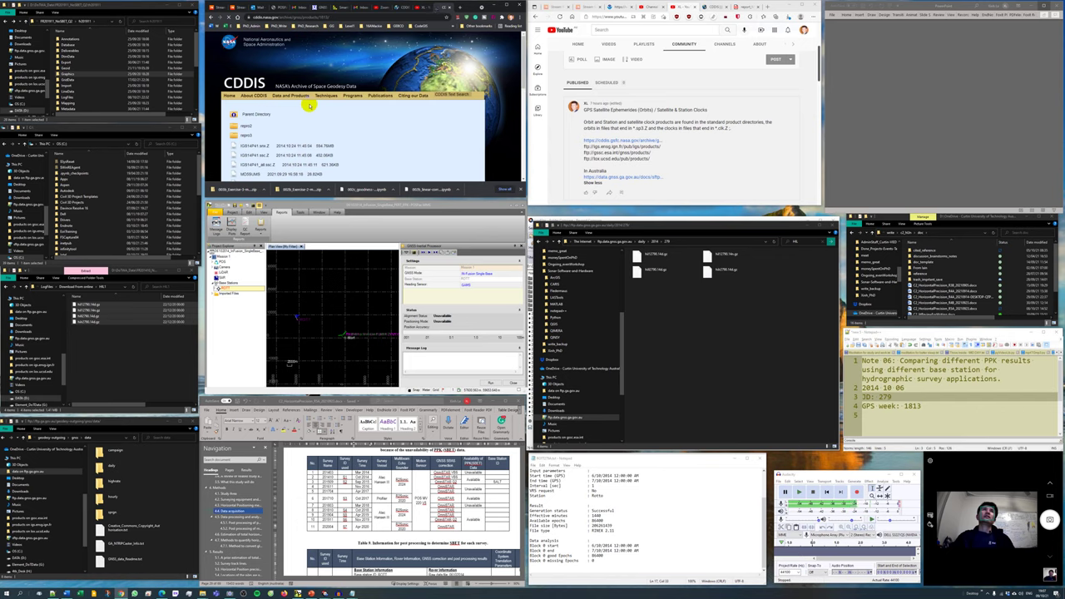
Step: Search the week 1813 file listing for the date 2014:10:06 and start saving igr18130.clk.Z
scroll(374, 112, "down", 2)
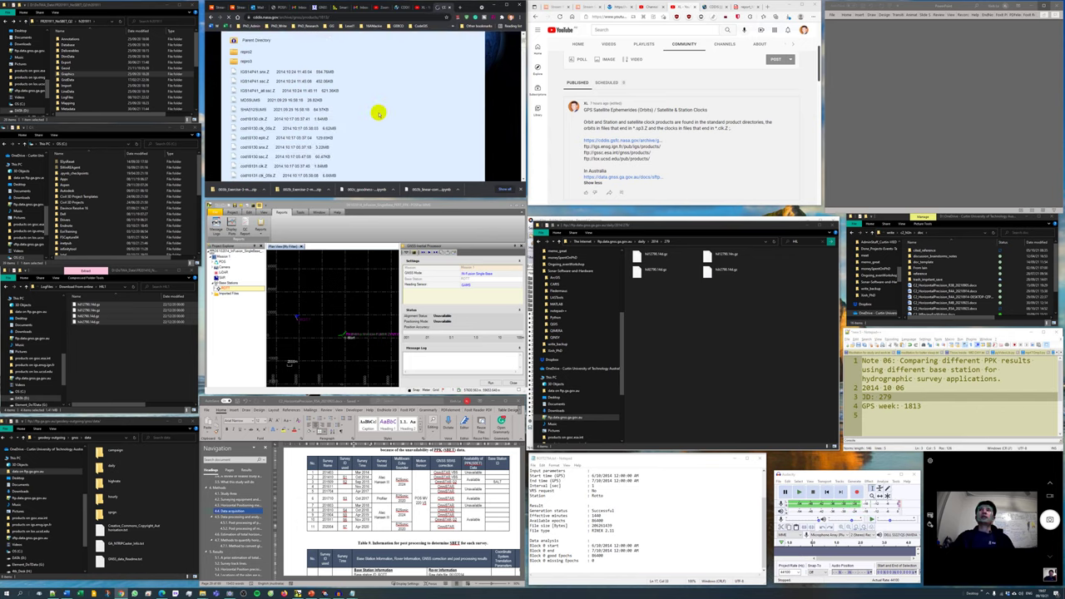
key("ctrl+f")
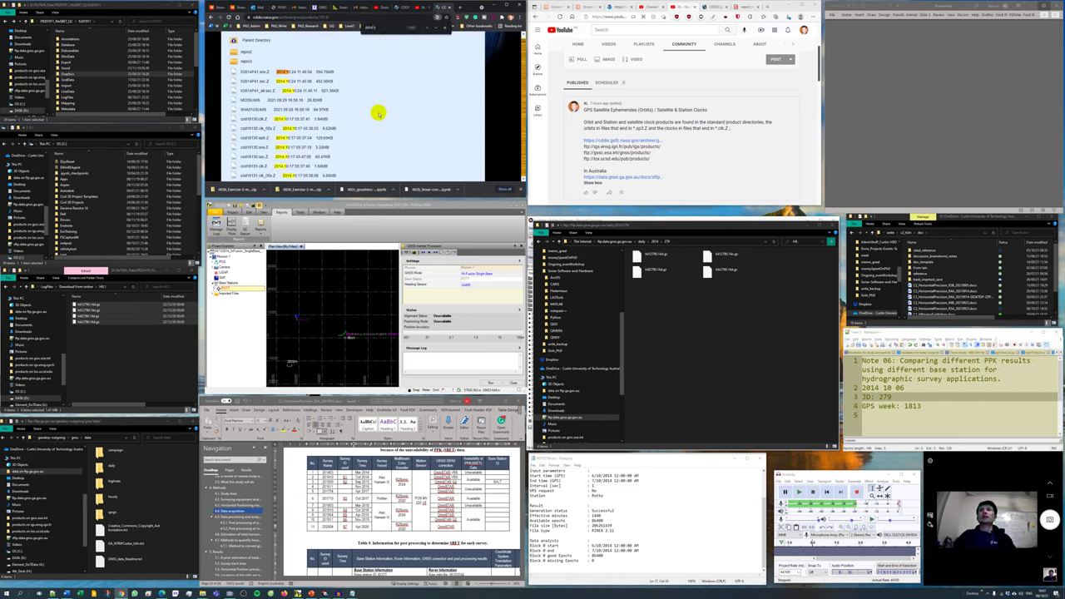
type("0-06")
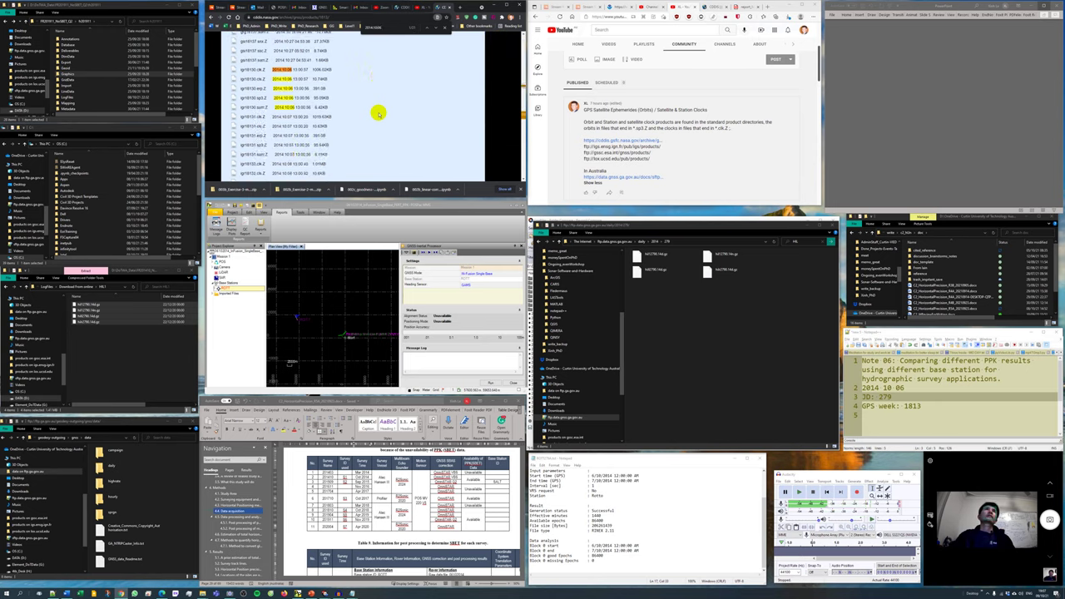
scroll(375, 109, "down", 1)
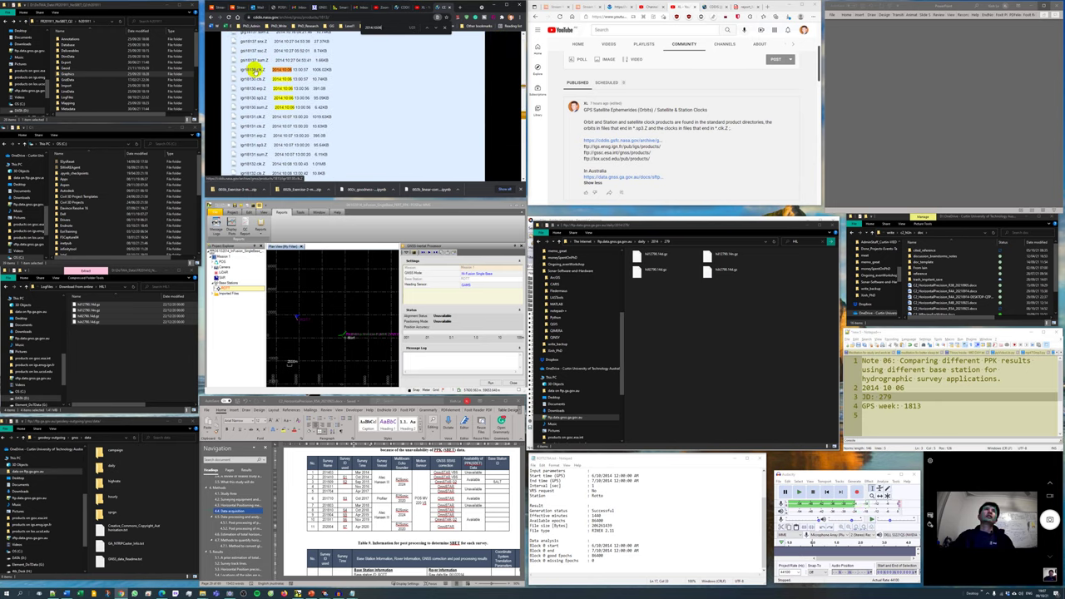
right_click(254, 71)
left_click(293, 104)
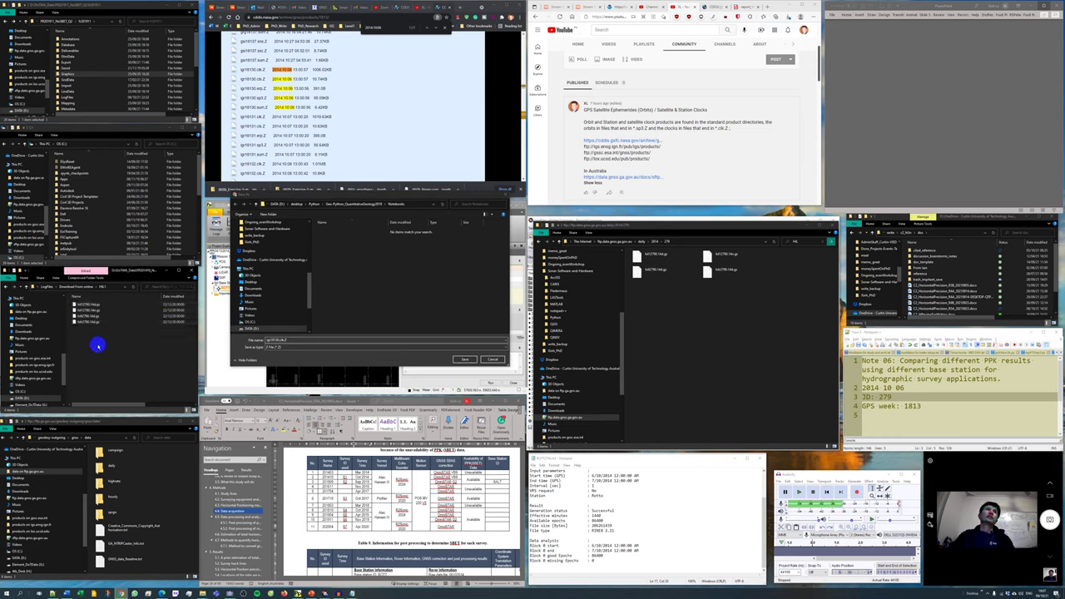
Step: Create a new folder inside the Download From online folder, alongside the existing base station folders
left_click(83, 285)
right_click(110, 327)
left_click(95, 308)
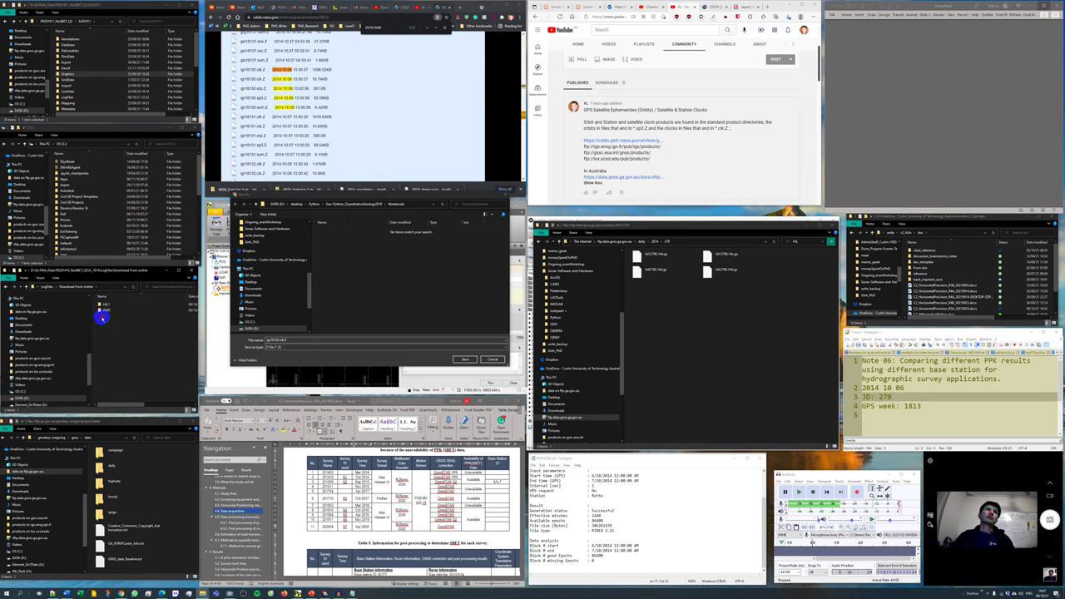
right_click(73, 331)
left_click(150, 428)
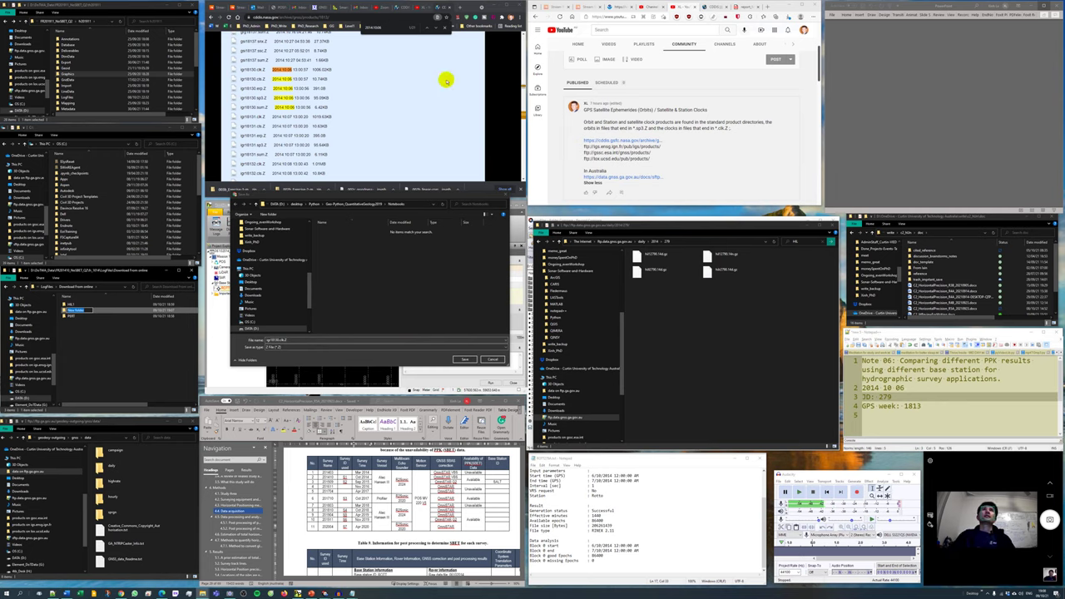
left_click(444, 78)
key("Return")
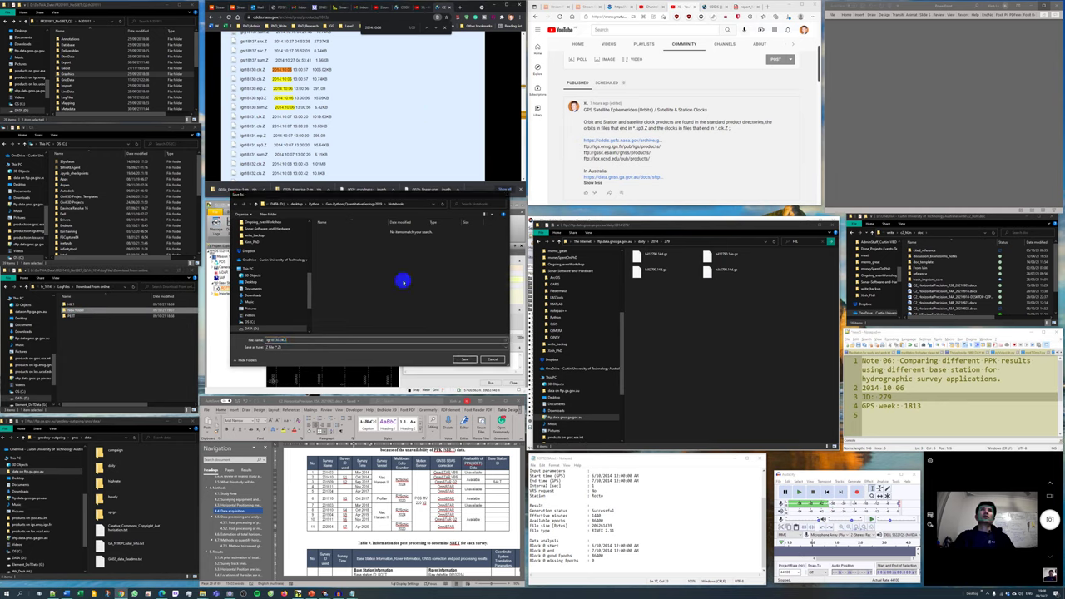
Step: Go back to the IGS page's GPS Satellite Ephemerides section to consult its heading
key("ctrl+shift+Tab")
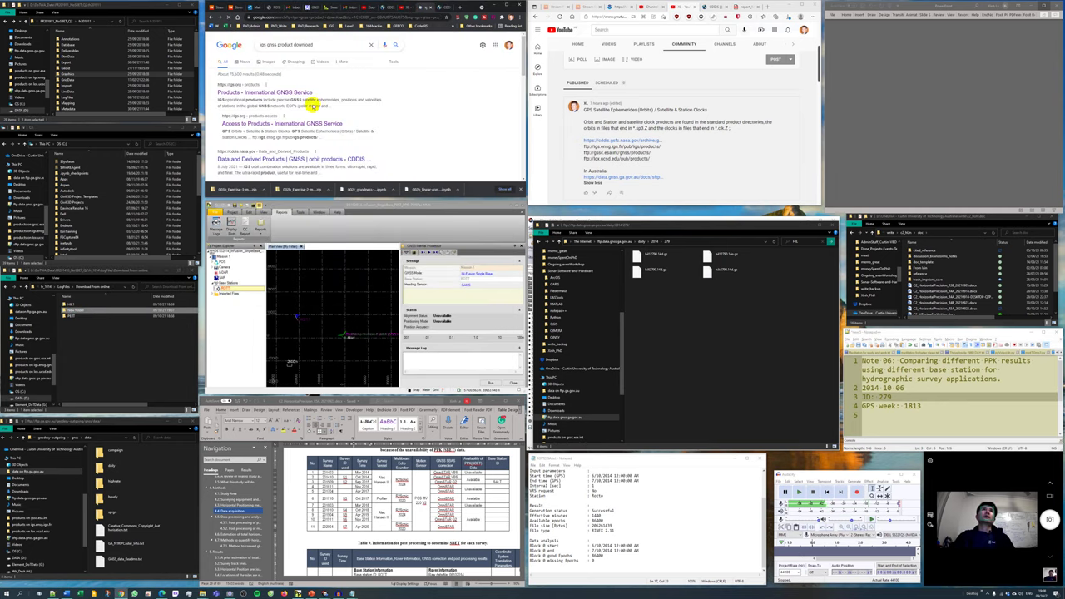
left_click(302, 92)
left_click(377, 7)
left_click(388, 7)
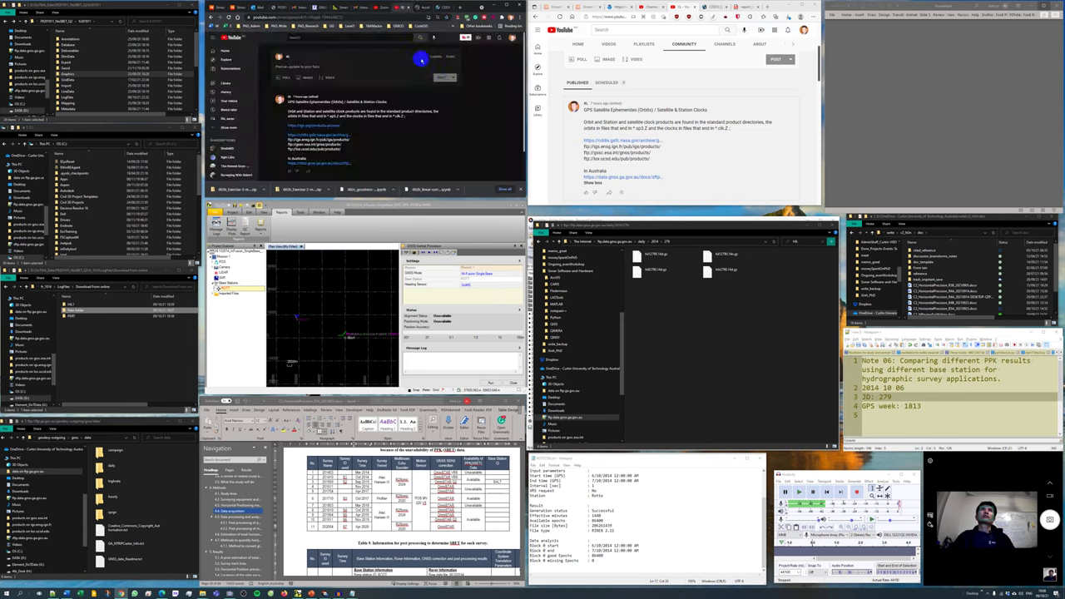
left_click(421, 7)
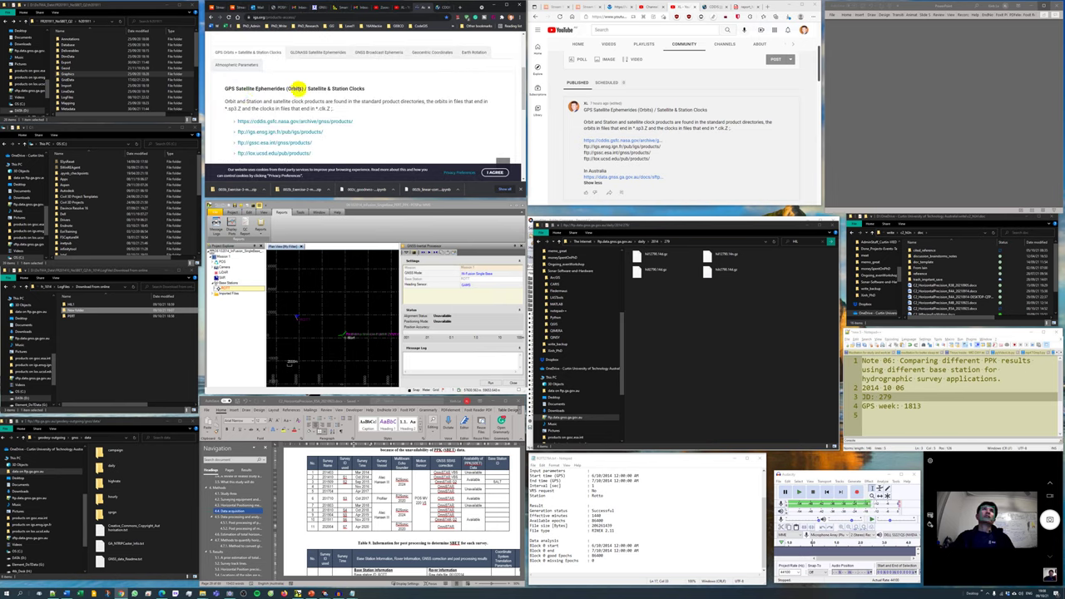
Step: Rename the new folder for the GPS Satellite Ephemerides orbits and clocks, open it, and return to the CDDIS week 1813 listing
left_click(80, 310)
left_click(83, 310)
type("GP")
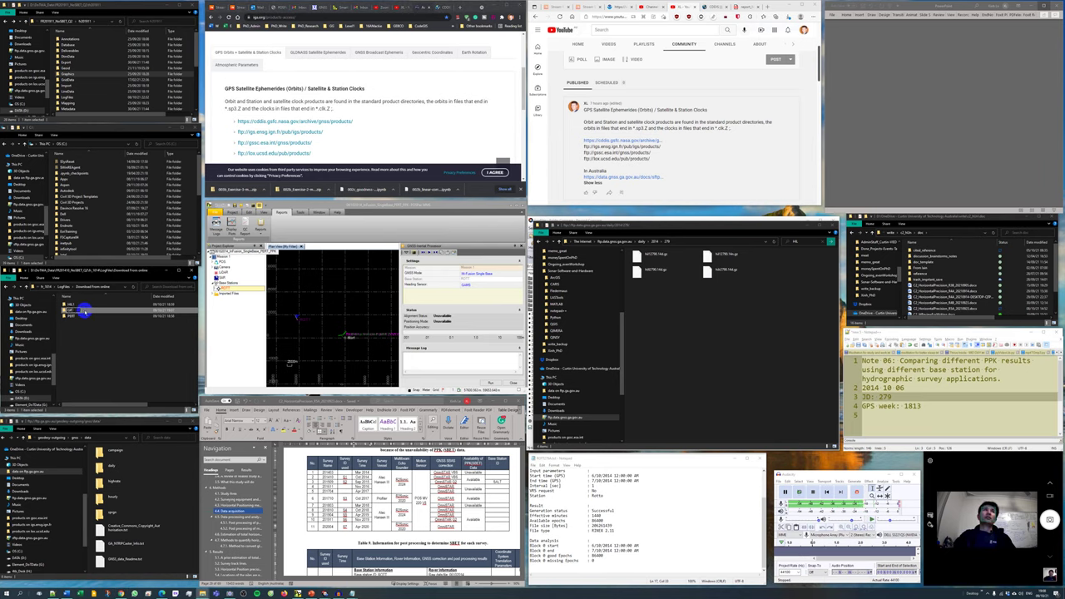
type("S S")
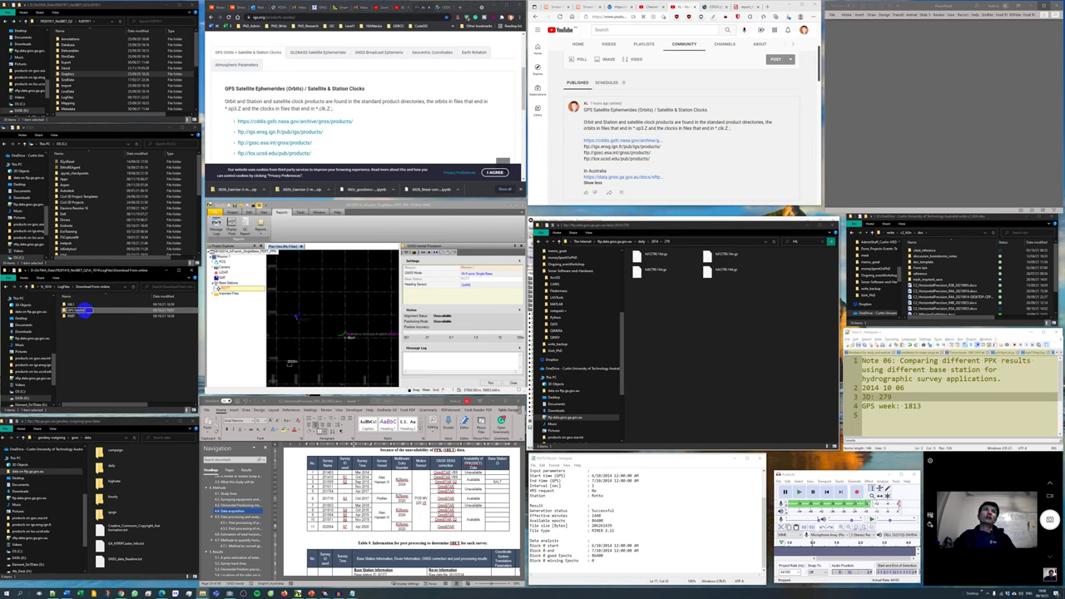
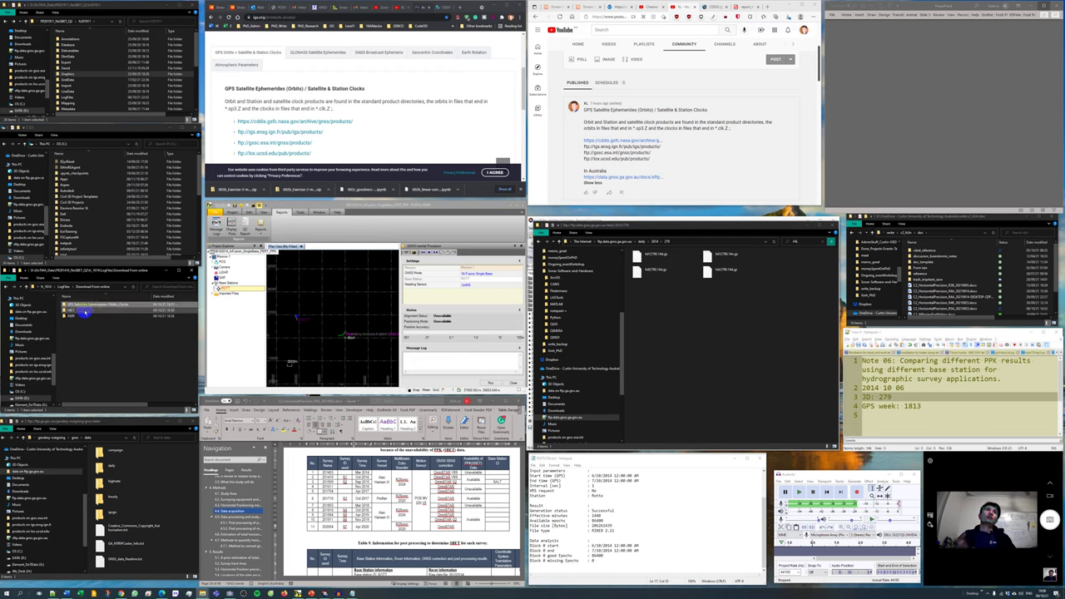
double_click(85, 310)
left_click(442, 8)
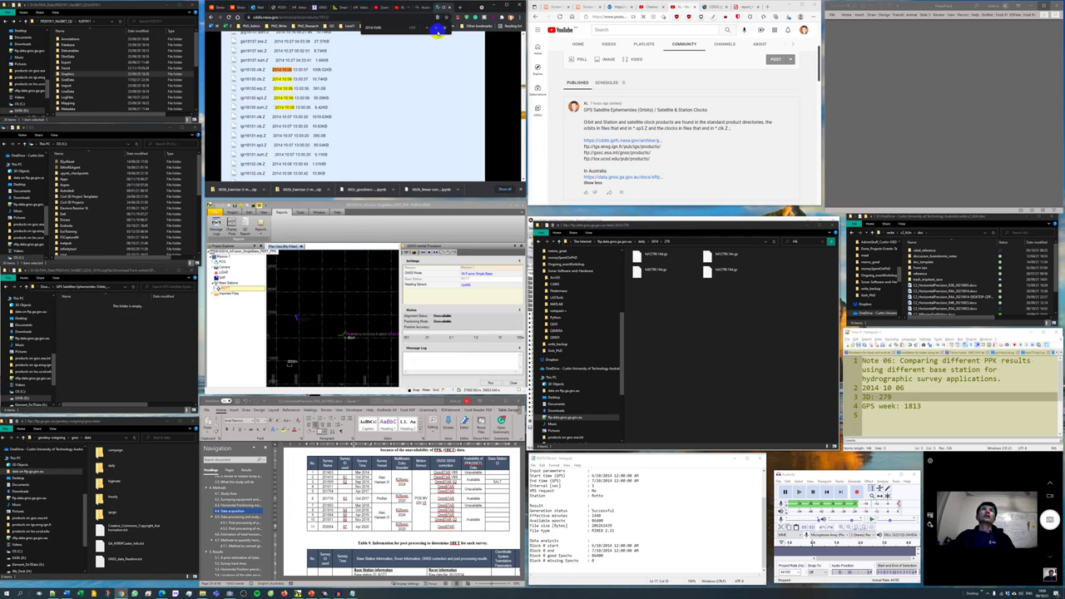
Step: Save igr18130.clk.Z from the archive listing into the project's GPS Satellite Ephemerides download folder, using that folder's copied path
right_click(257, 71)
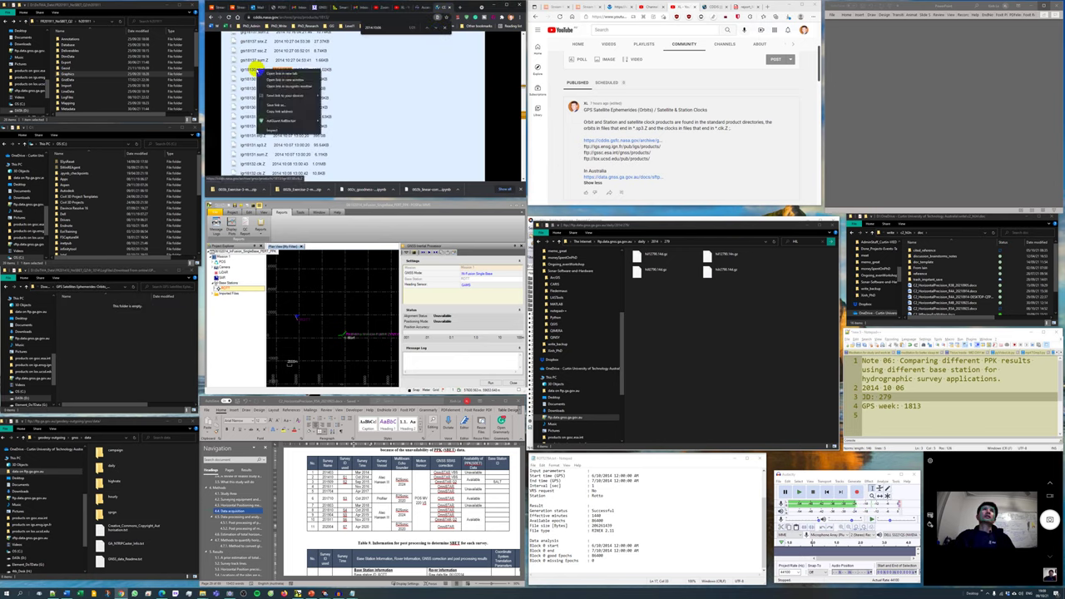
left_click(288, 105)
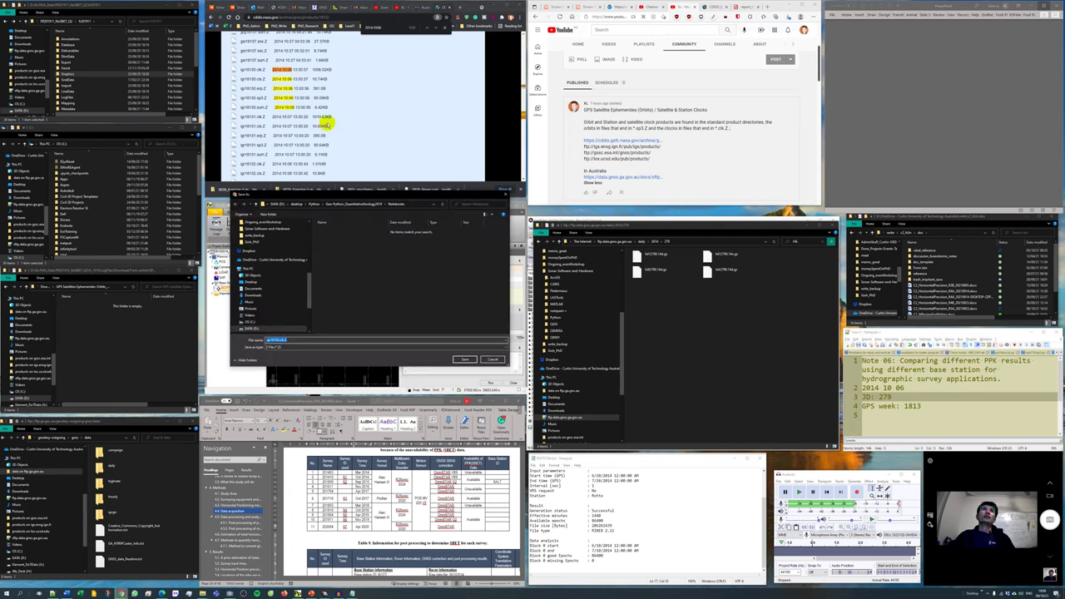
left_click(117, 287)
key("ctrl+c")
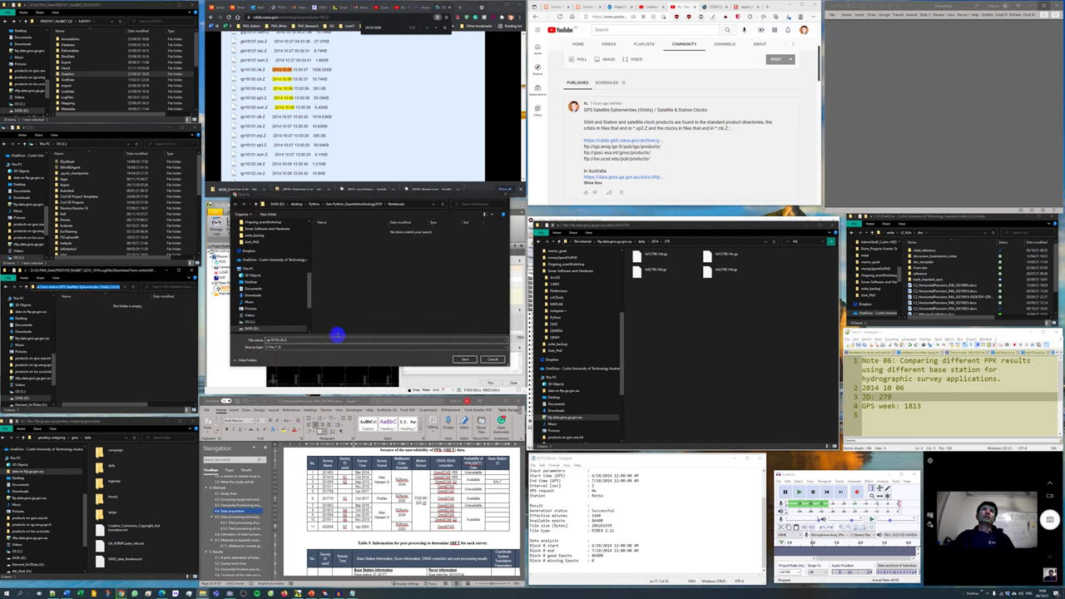
left_click(331, 340)
key("ctrl+v")
left_click(466, 361)
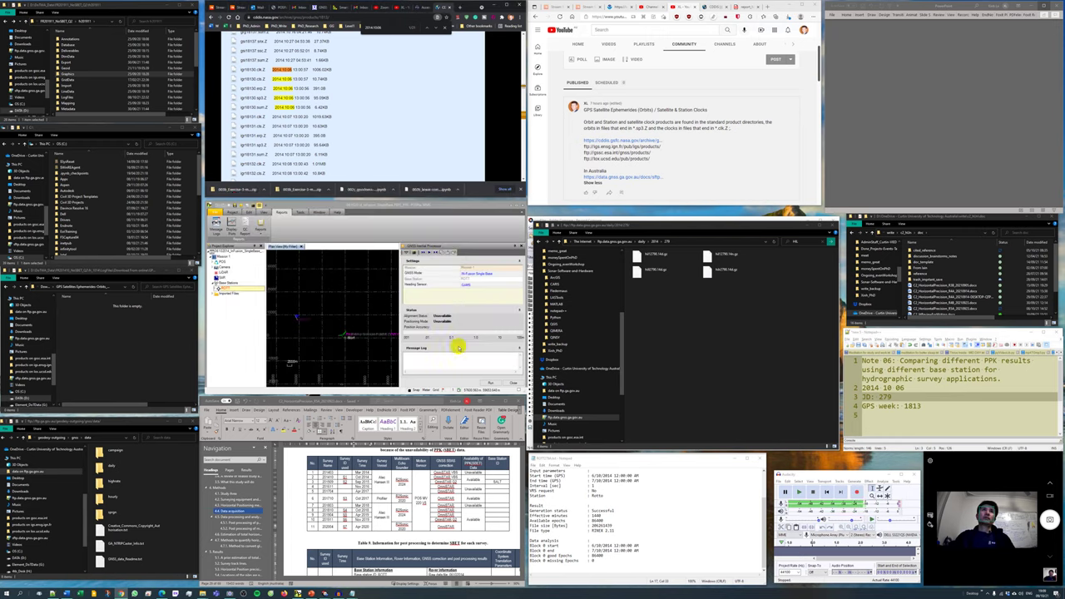
Step: Save igr18130.cls.Z and igr18130.erp.Z into the GPS Satellite Ephemerides folder
scroll(428, 39, "up", 1)
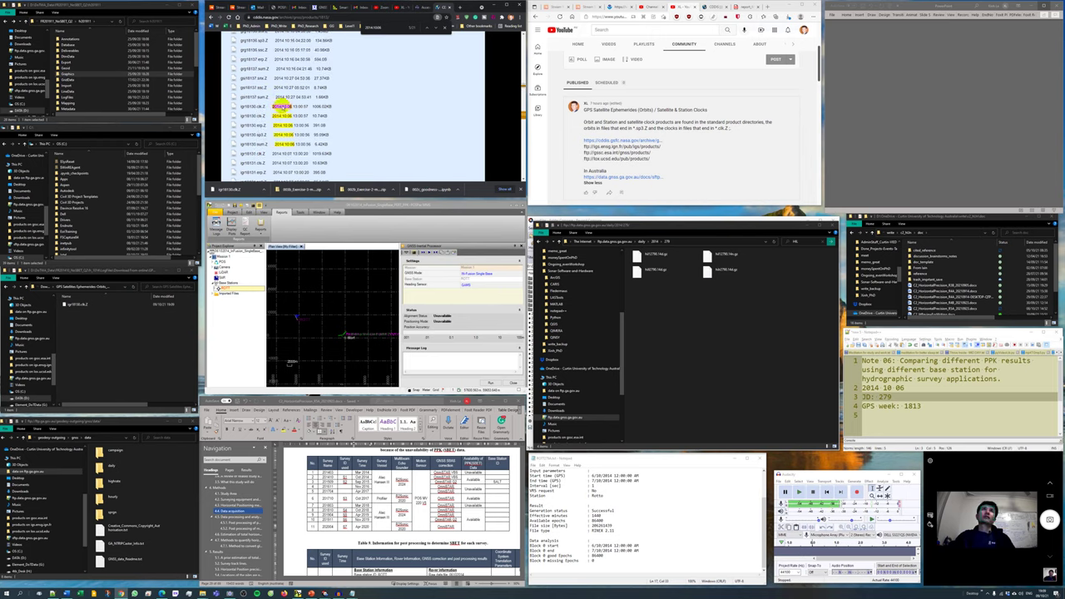
right_click(257, 116)
left_click(298, 155)
key("Return")
right_click(257, 123)
left_click(278, 161)
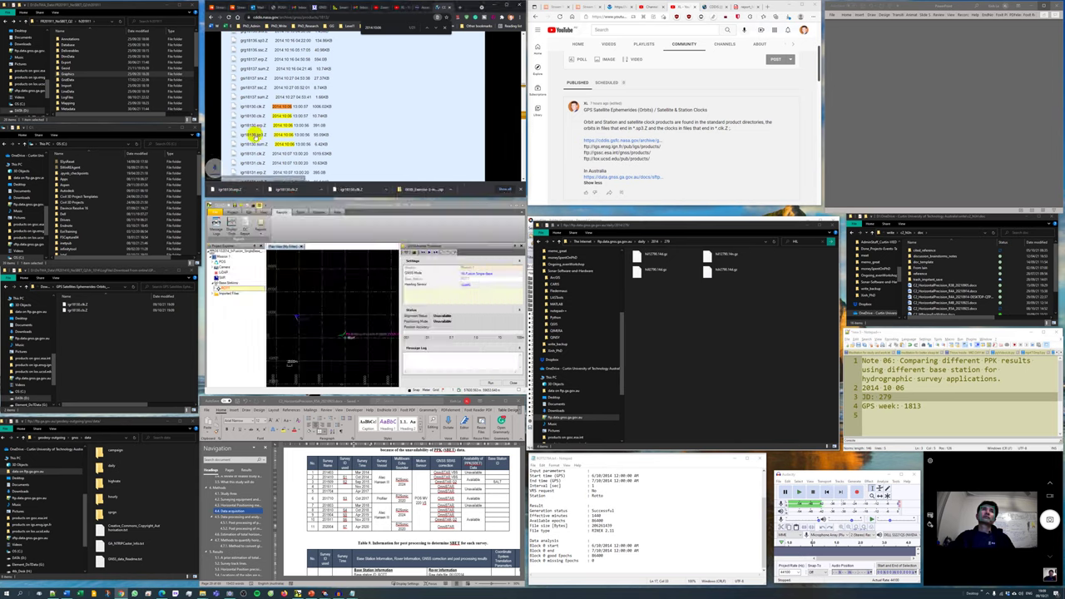
key("Return")
Step: Save igr18130.sp3.Z and igr18130.sum.Z into the GPS Satellite Ephemerides folder
right_click(257, 134)
left_click(283, 170)
key("Return")
right_click(256, 141)
left_click(288, 176)
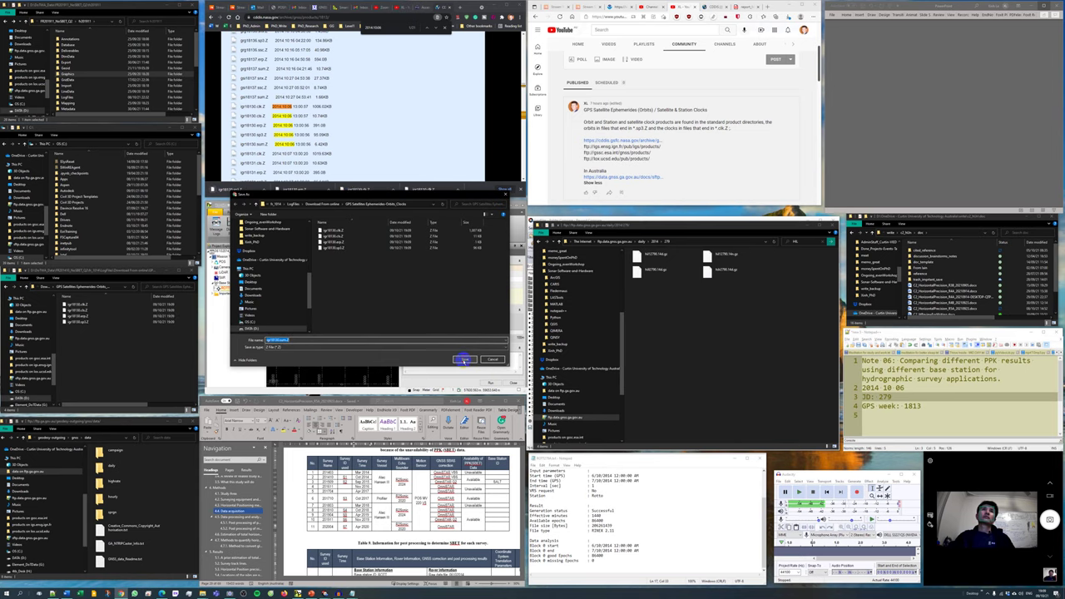
key("Return")
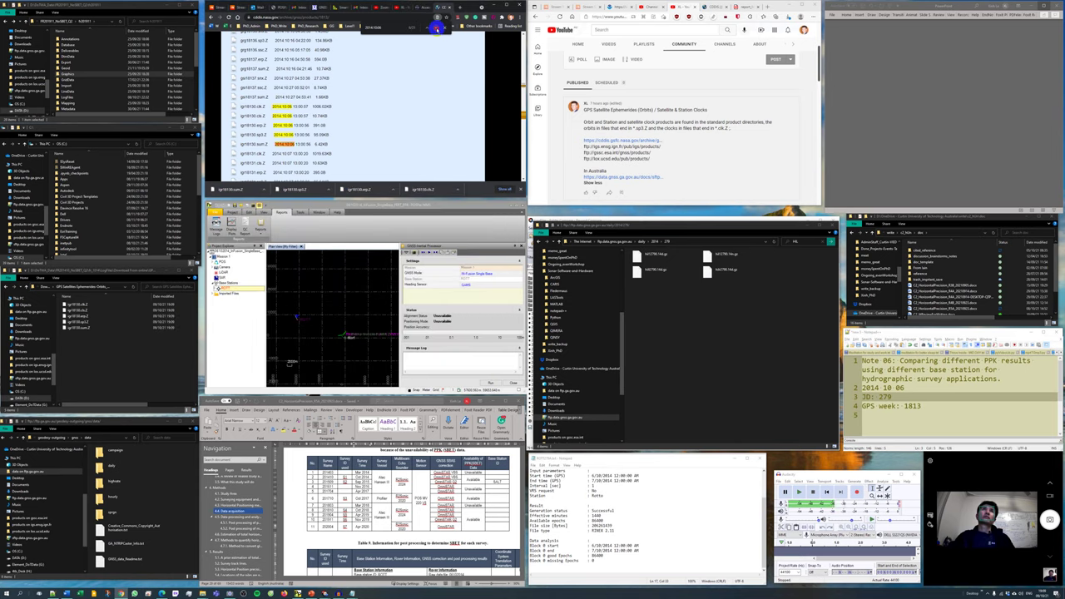
Step: Find the next files dated 2014:10:06 and save igu18130_00_cmp.sum.Z and igu18130_06_cmp.sum.Z into the same folder
left_click(437, 30)
right_click(257, 105)
left_click(297, 140)
key("Return")
right_click(254, 143)
left_click(291, 176)
key("Return")
Step: Save the next 2014:10:06 matches, igu18130_12_cmp.sum.Z and igu18130_18_cmp.sum.Z, into the same folder
left_click(435, 30)
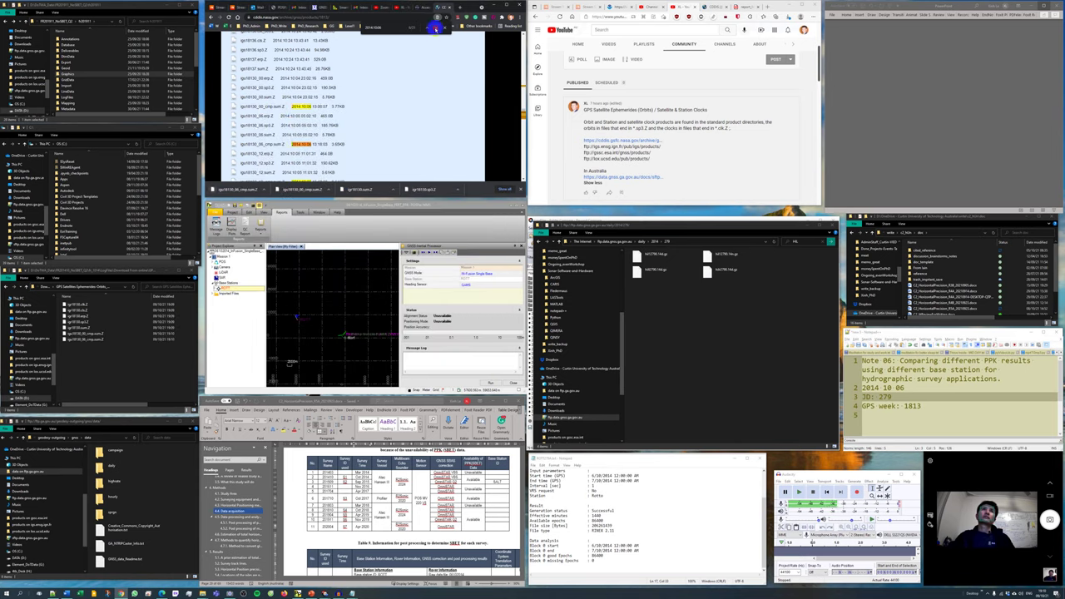
left_click(435, 30)
right_click(257, 106)
left_click(290, 141)
key("Return")
left_click(435, 30)
right_click(260, 143)
left_click(291, 177)
key("Return")
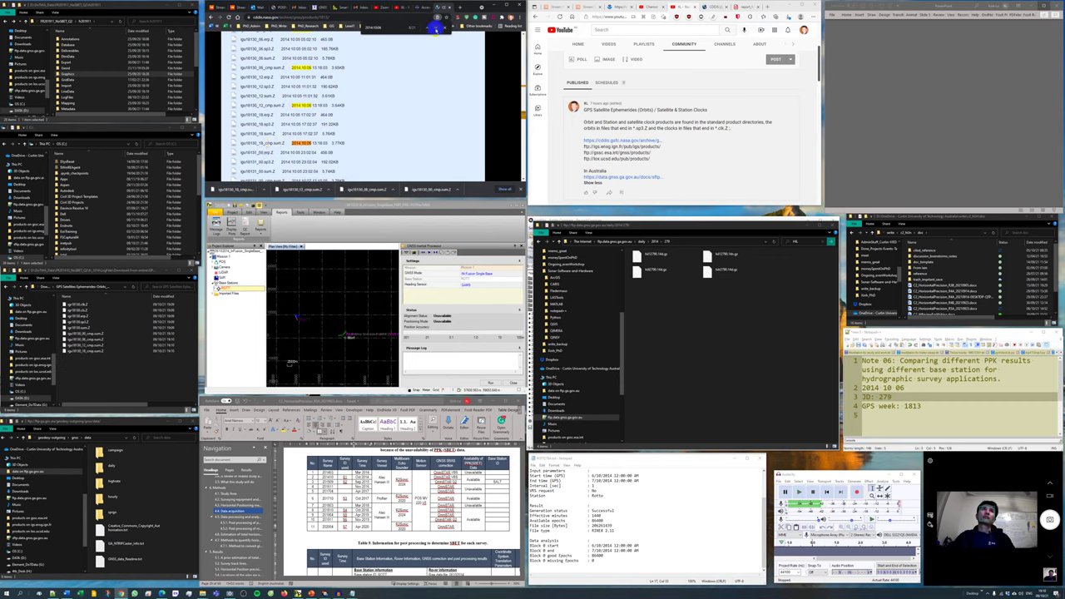
Step: Save the 2014:10:06 files igu18131_06.erp.Z, igu18131_06.sp3.Z and igu18131_06.sum.Z into the same folder
left_click(435, 30)
right_click(254, 105)
left_click(282, 140)
left_click(489, 350)
left_click(436, 29)
right_click(259, 78)
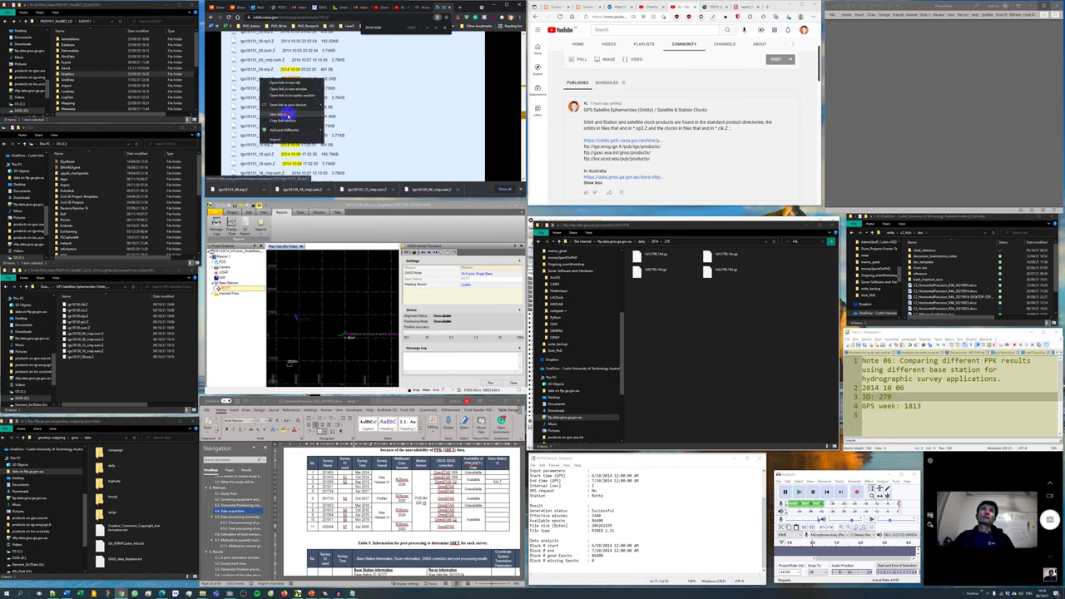
left_click(287, 117)
key("Return")
right_click(257, 83)
left_click(289, 123)
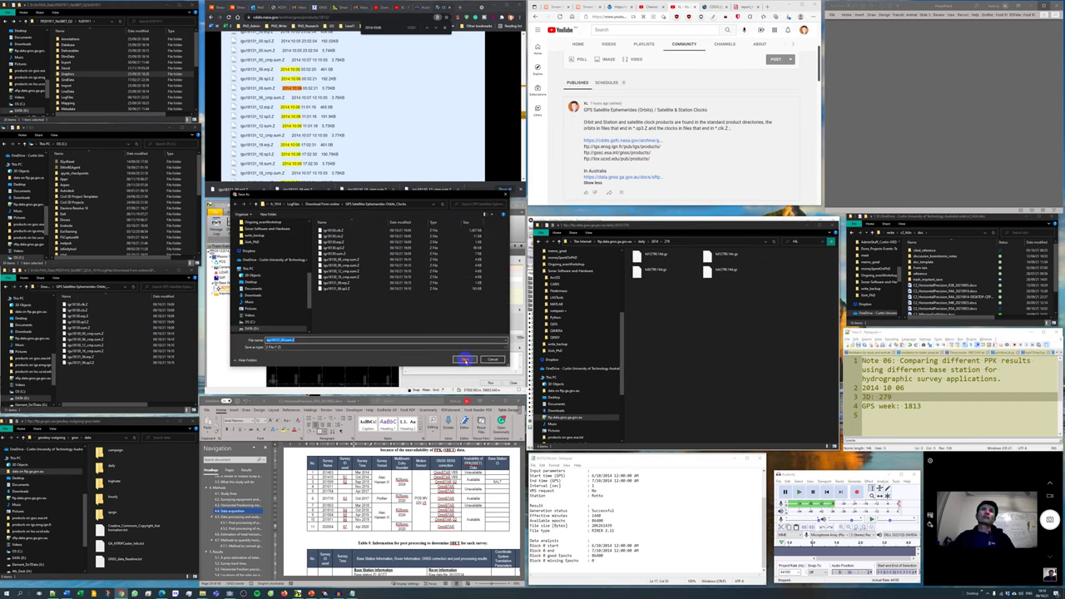
left_click(465, 359)
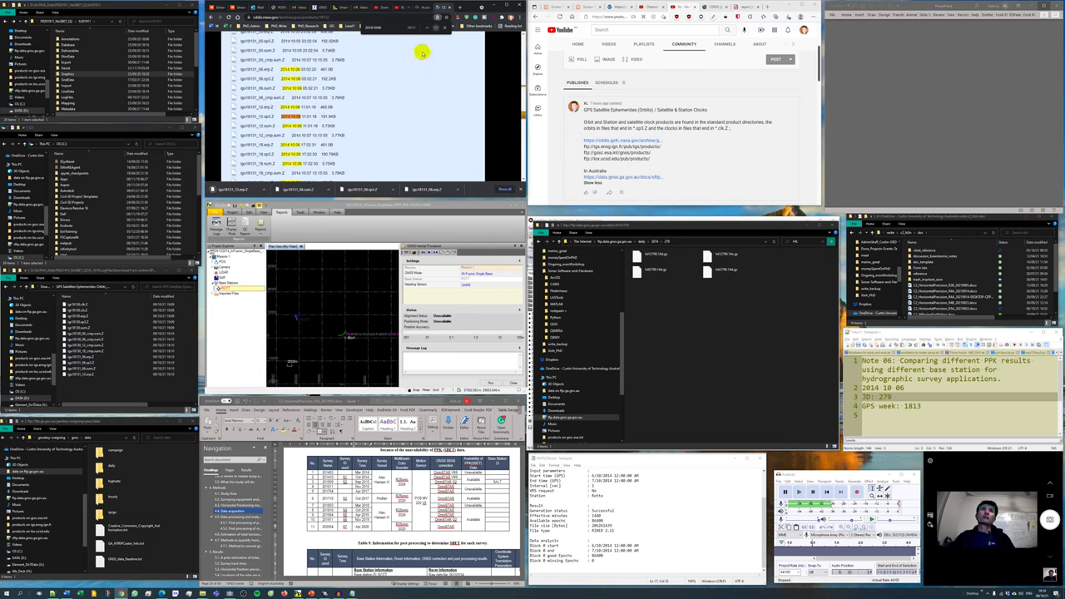
Step: Save the igu18131_12 erp, sp3 and sum files into the same folder
right_click(258, 116)
left_click(289, 155)
left_click(465, 359)
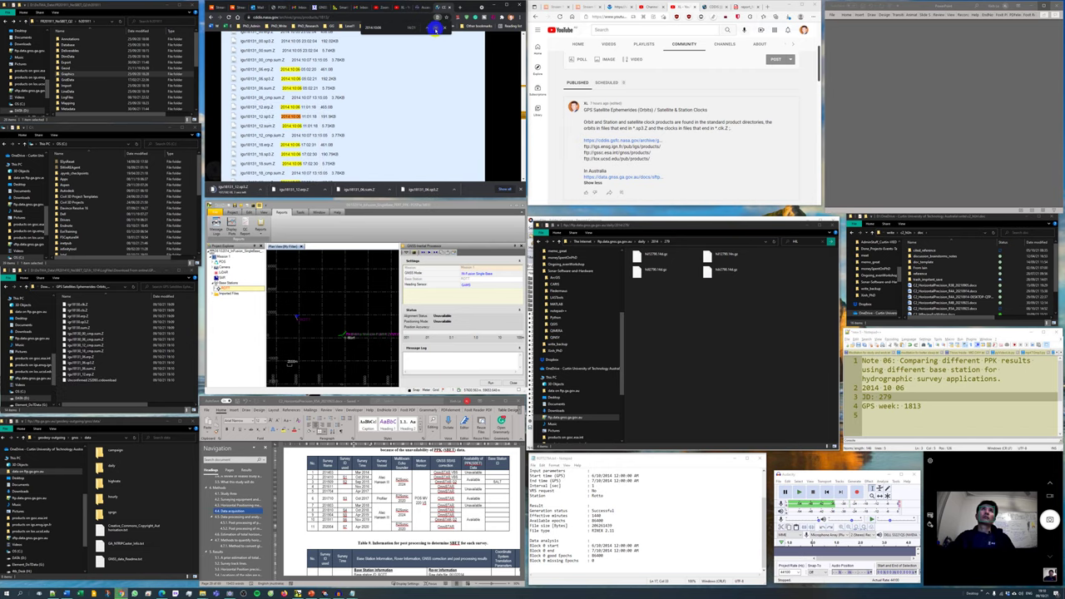
left_click(435, 30)
right_click(260, 125)
left_click(287, 163)
left_click(464, 359)
Step: Save the igu18131_18 erp, sp3 and sum files into the same folder
left_click(435, 29)
right_click(256, 107)
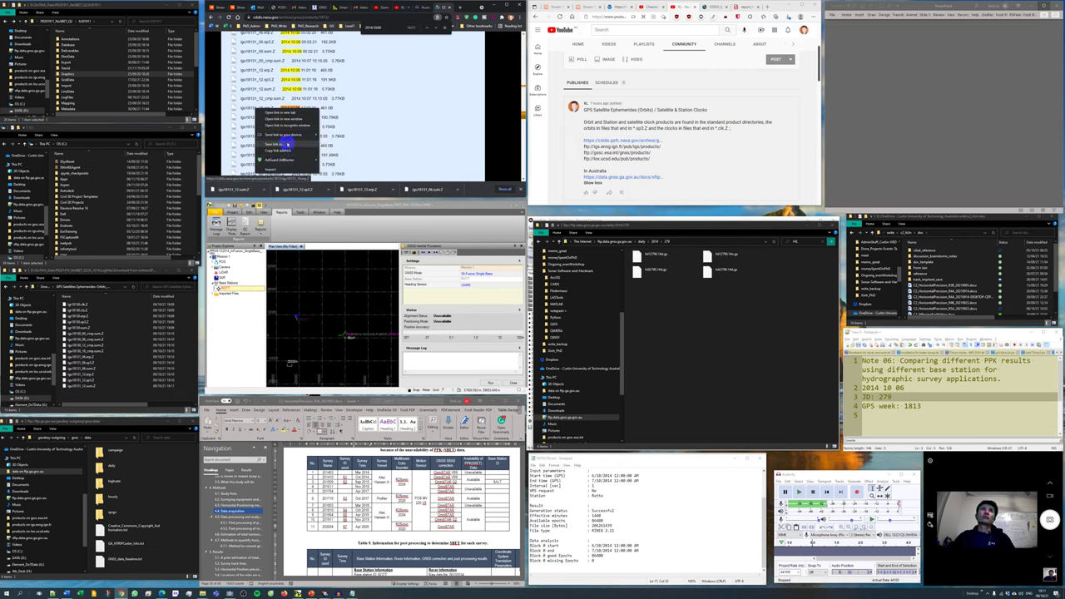
left_click(287, 144)
right_click(260, 116)
left_click(289, 154)
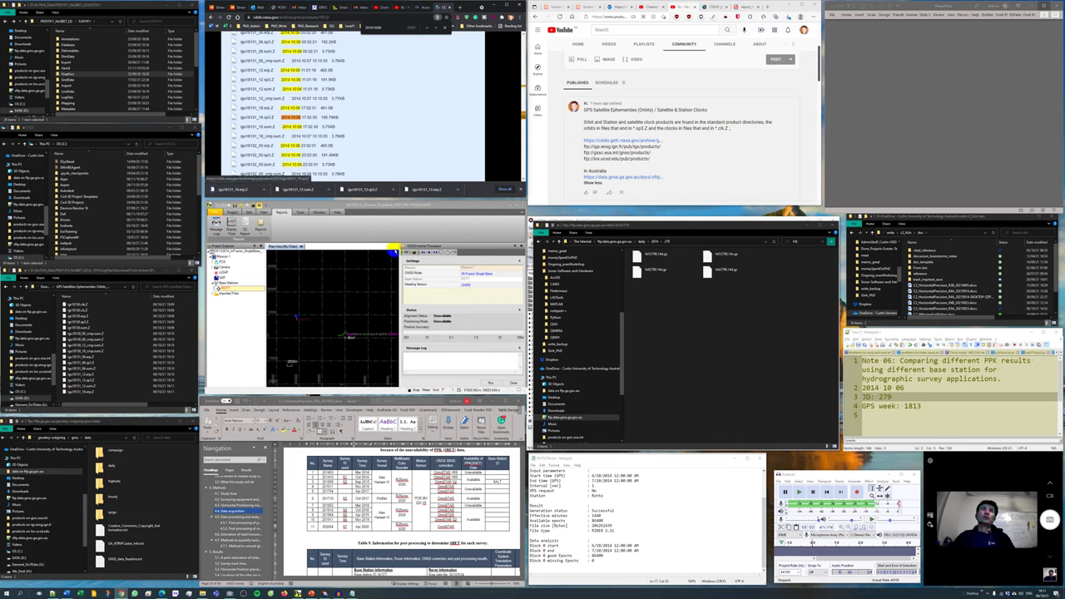
left_click(464, 359)
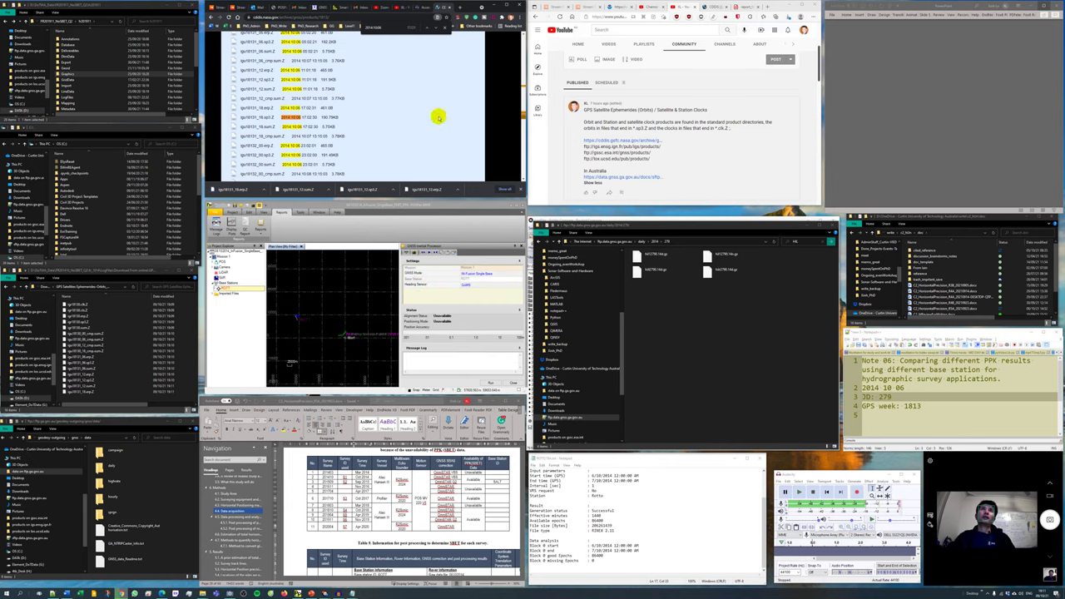
right_click(261, 126)
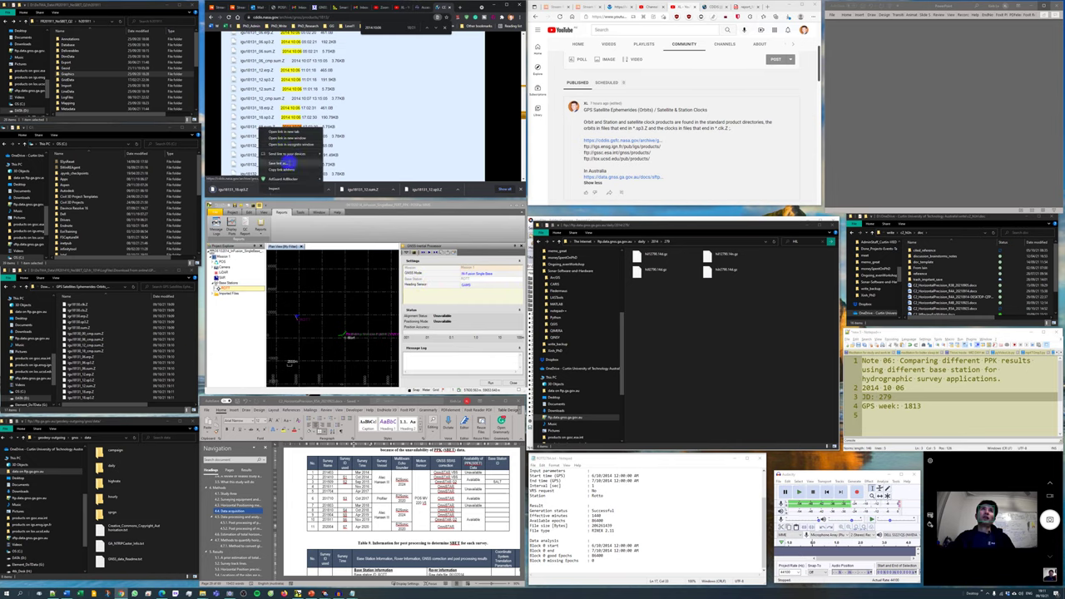
left_click(287, 163)
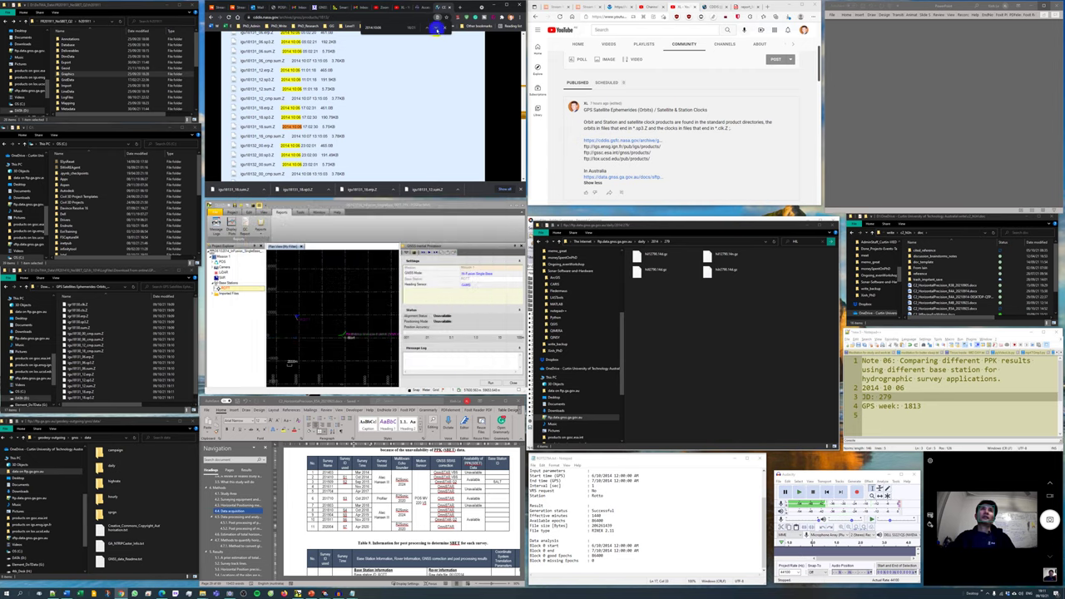
Step: Save the last 2014:10:06 matches, the igu18132_00 erp, sp3 and sum files, into the same folder
right_click(257, 146)
left_click(280, 180)
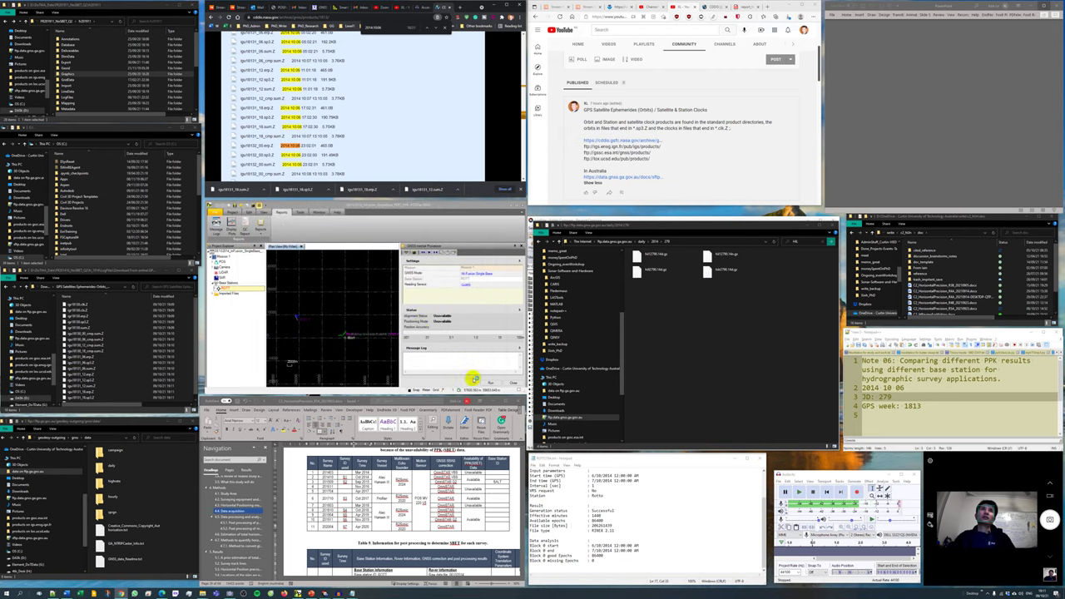
left_click(469, 376)
scroll(348, 111, "down", 1)
right_click(262, 119)
left_click(283, 154)
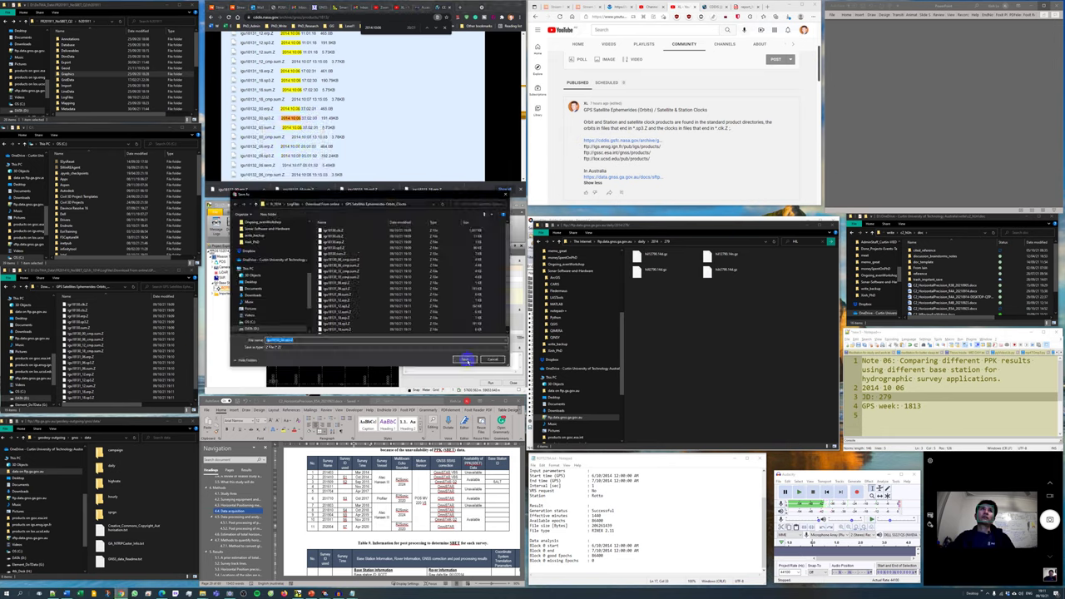
left_click(466, 359)
left_click(436, 27)
right_click(267, 128)
left_click(291, 164)
left_click(465, 358)
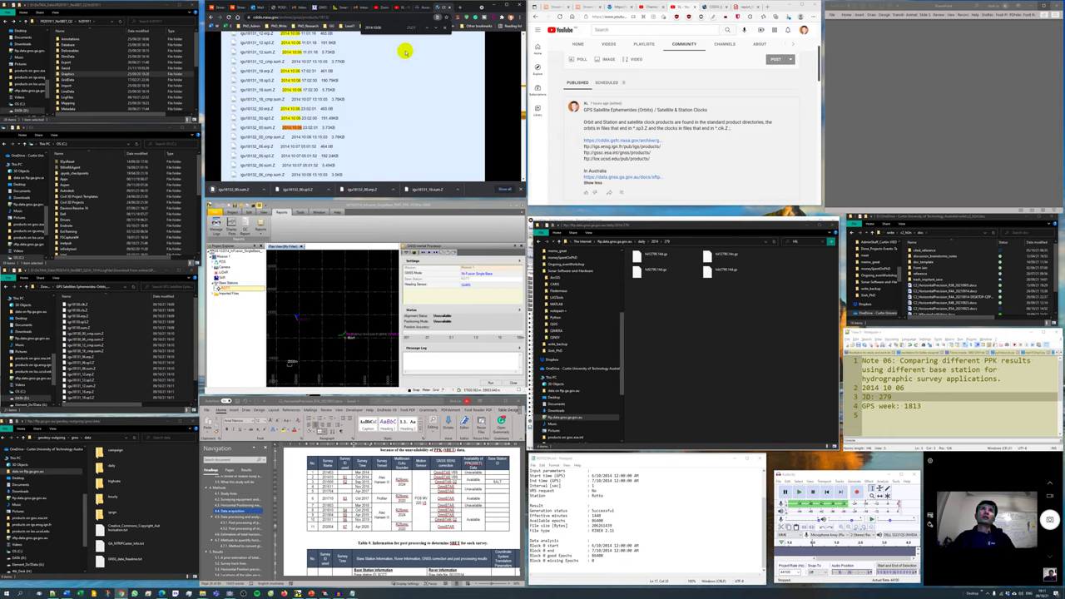
Step: Copy the archive page's address and use it to name a new subfolder httpscddis.nasa.govarchivegnssproducts1813 in the GPS Satellite Ephemerides folder
left_click(329, 13)
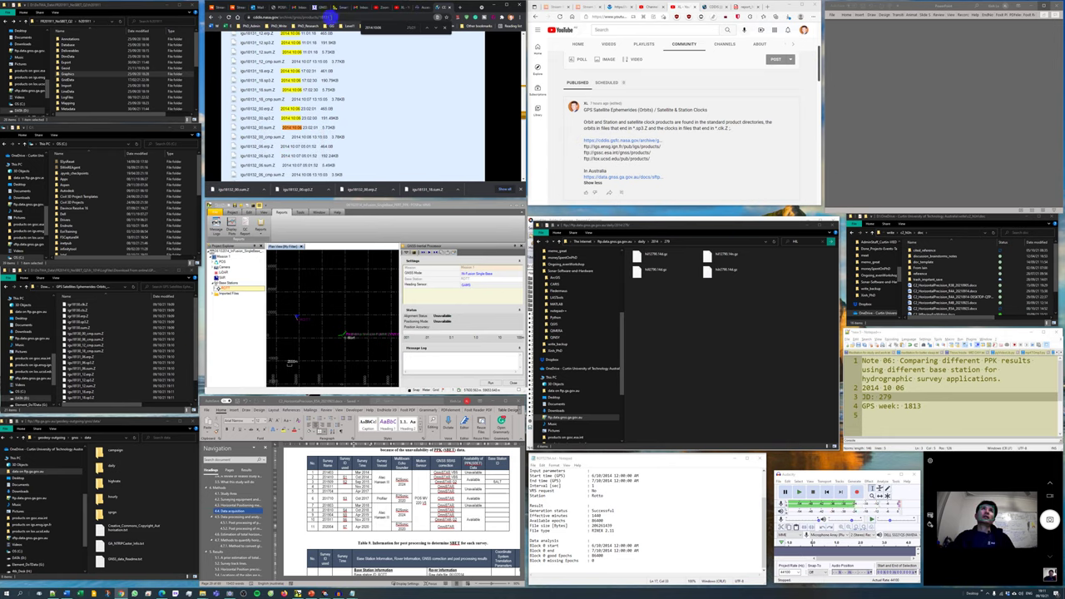
left_click(331, 17)
left_click_drag(331, 17, 248, 16)
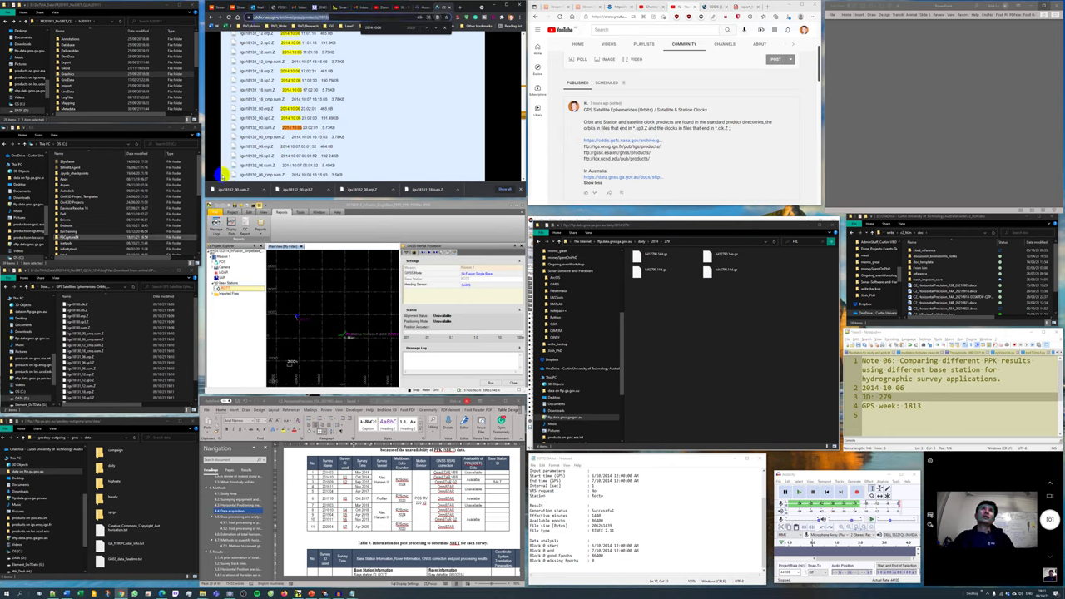
left_click(96, 306)
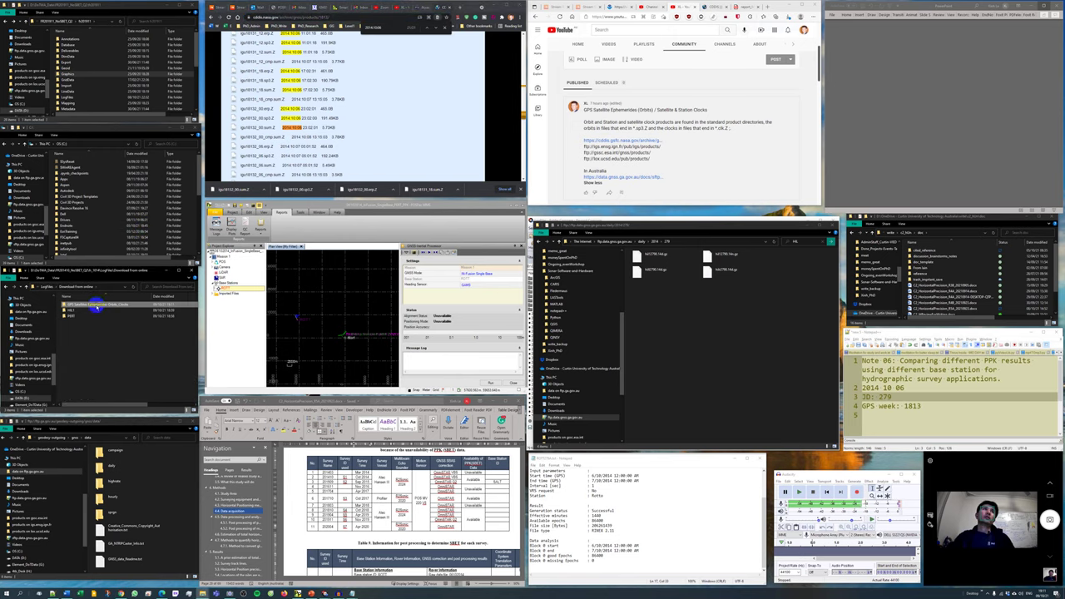
double_click(96, 306)
right_click(143, 325)
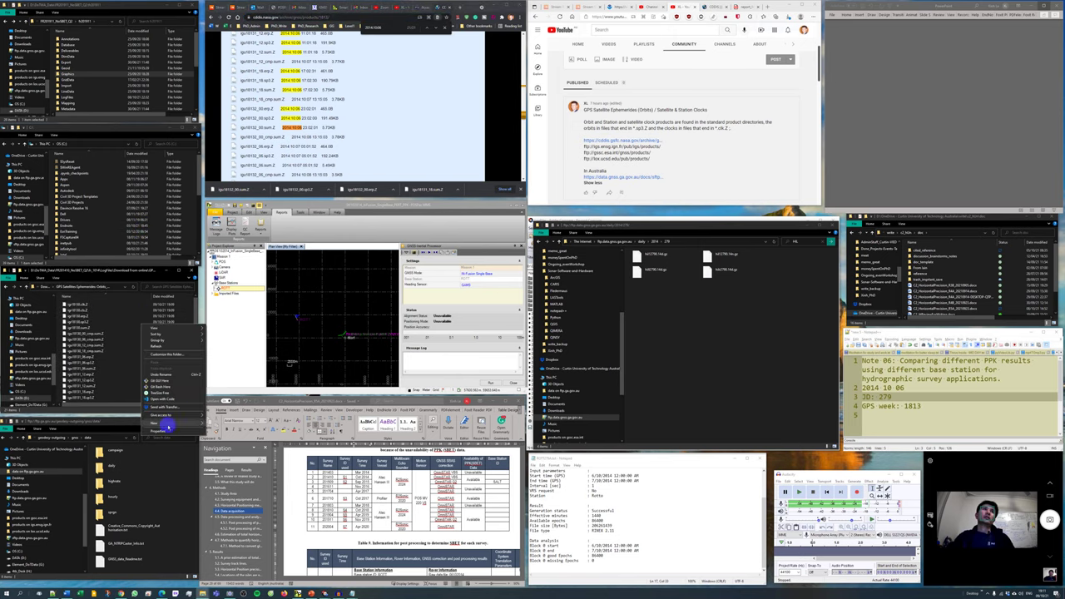
mouse_move(170, 424)
left_click(221, 424)
type("httpscddis.nasa.govarchivegnssproducts1813")
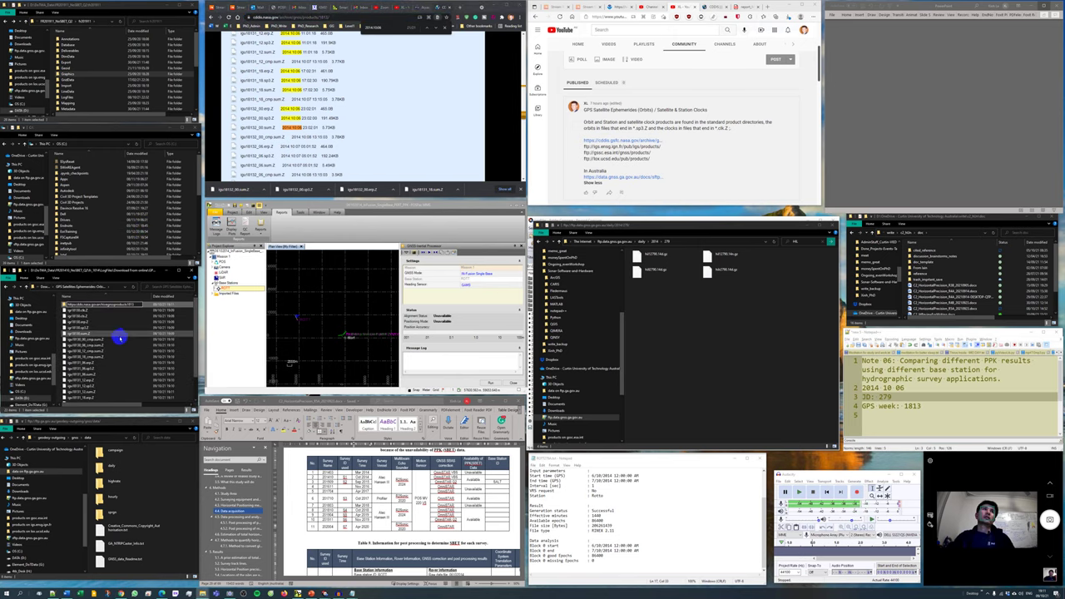
Step: Move all the downloaded .Z files into the new httpscddis.nasa.govarchivegnssproducts1813 subfolder
left_click(76, 312)
key("shift+End")
scroll(77, 312, "up", 2)
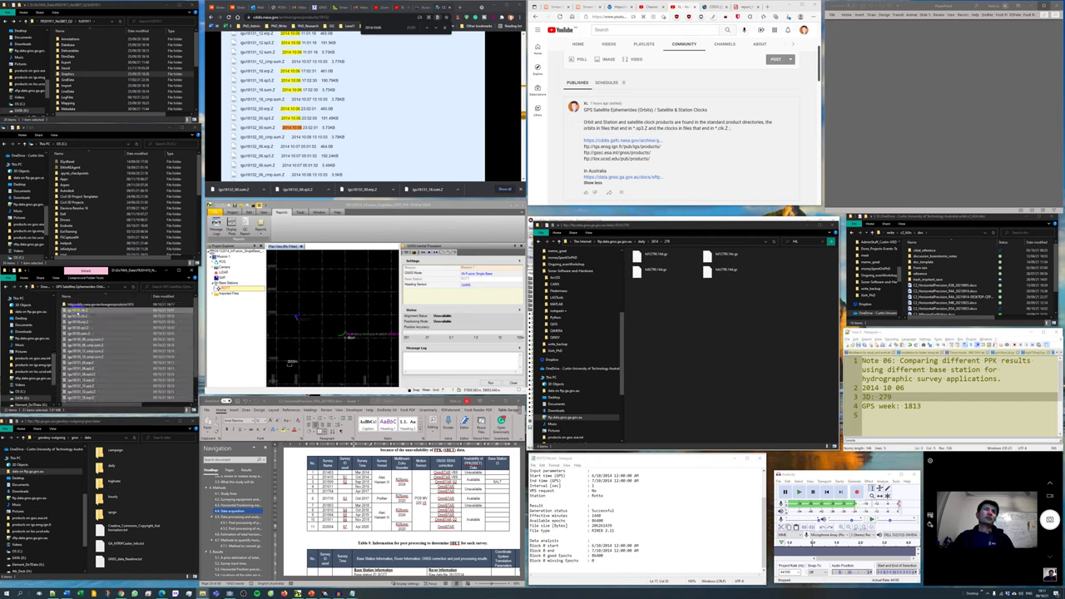
double_click(77, 306)
right_click(82, 322)
left_click(96, 362)
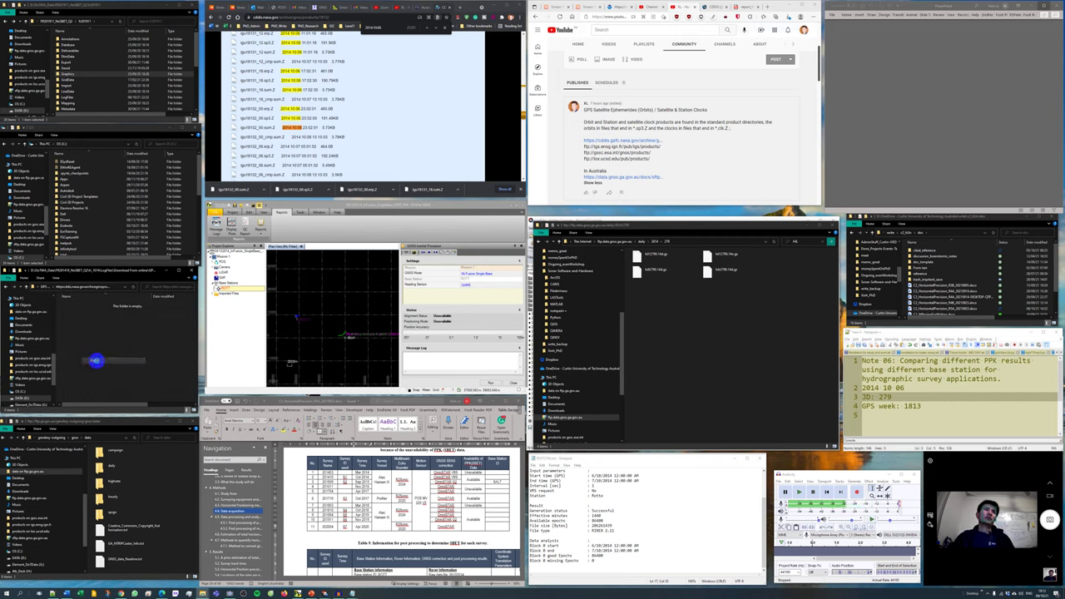
left_click(121, 378)
Step: Return to the IGS page listing the ephemerides sources and bring the file window back to the GPS Satellite Ephemerides folder
left_click(423, 8)
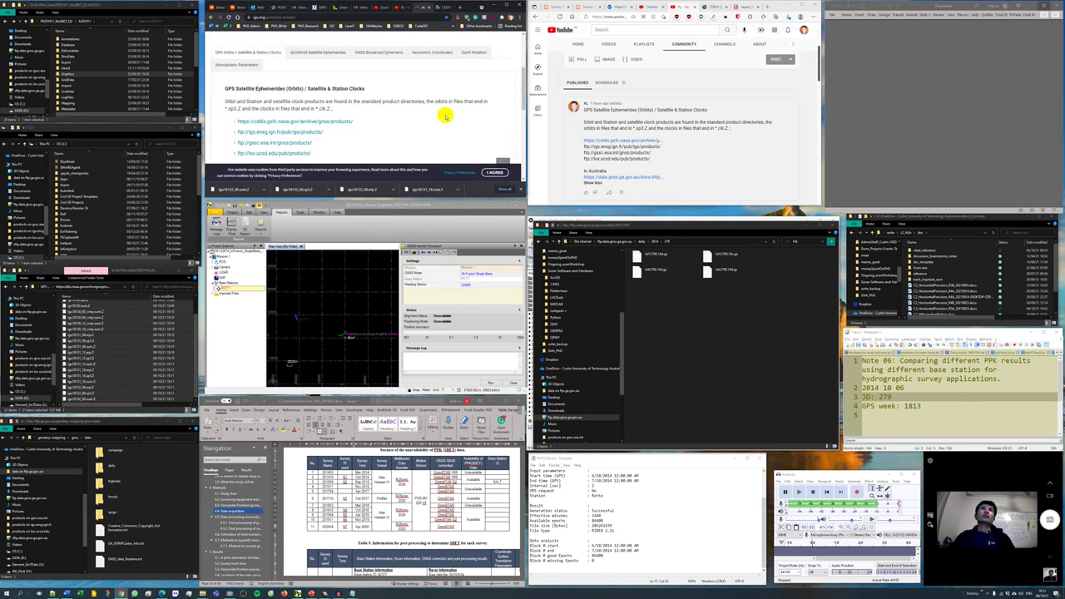
scroll(399, 143, "down", 1)
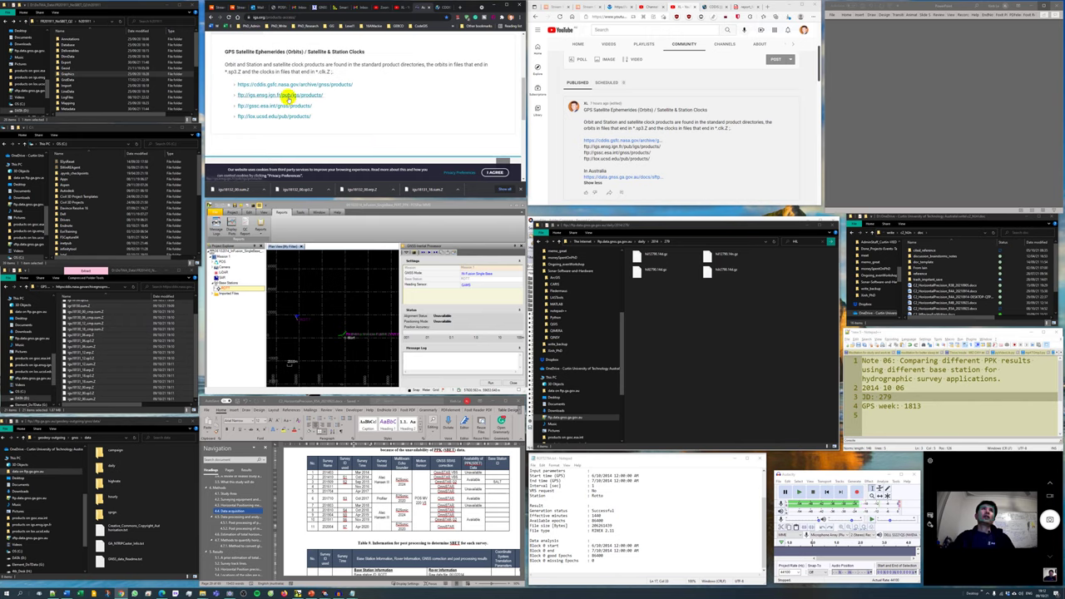
left_click(47, 285)
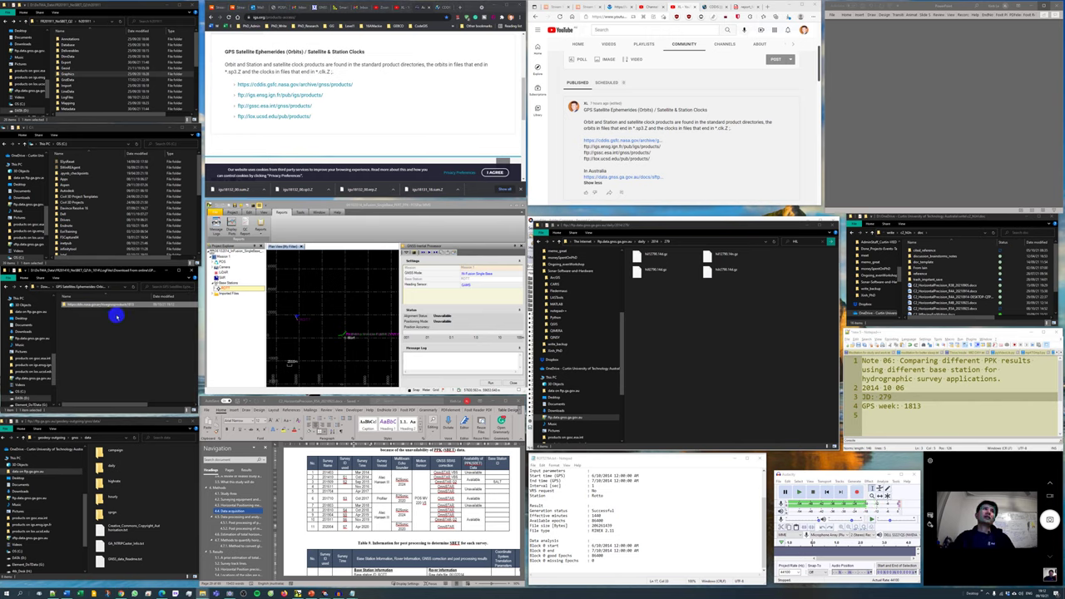
Step: Open the products directory on igs.ensg.ign.fr and jump to the folders whose names start with 1
left_click_drag(623, 323, 614, 381)
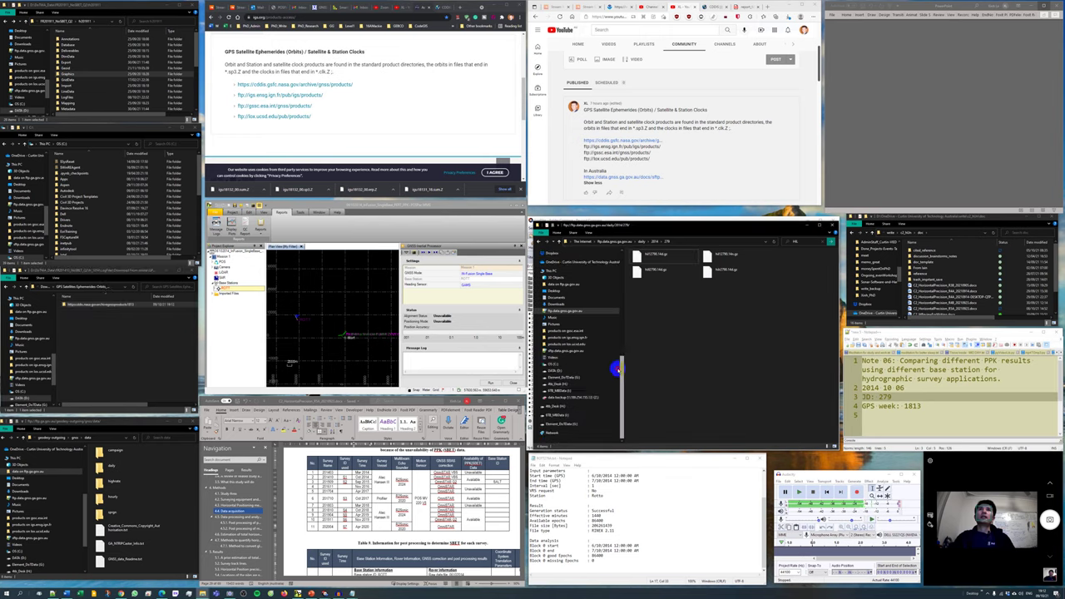
left_click(577, 339)
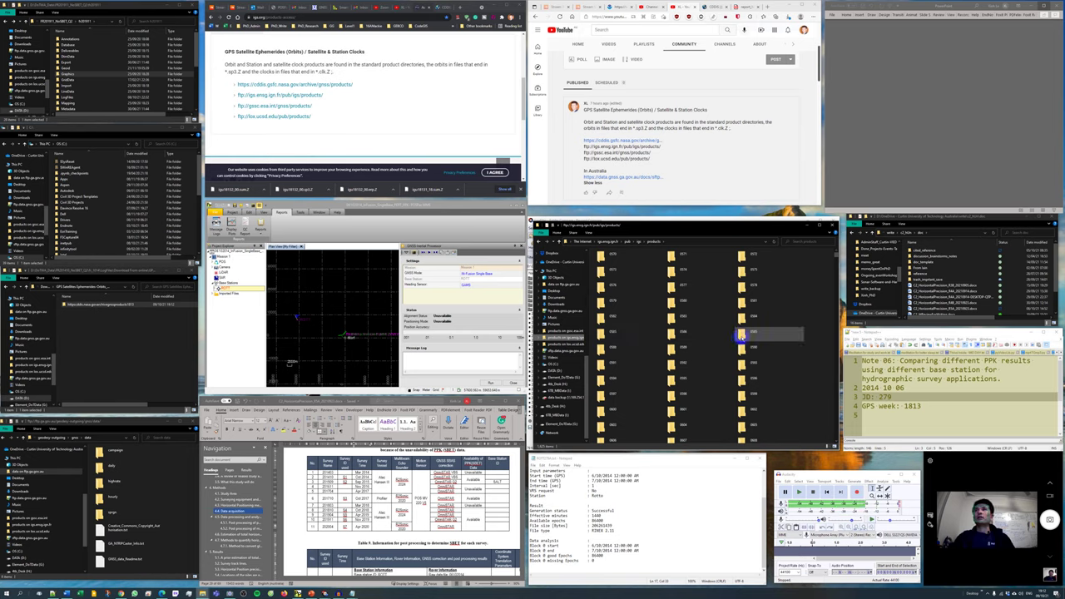
left_click(740, 338)
key("1")
key("1")
key("1")
key("1")
key("1")
key("1")
key("1")
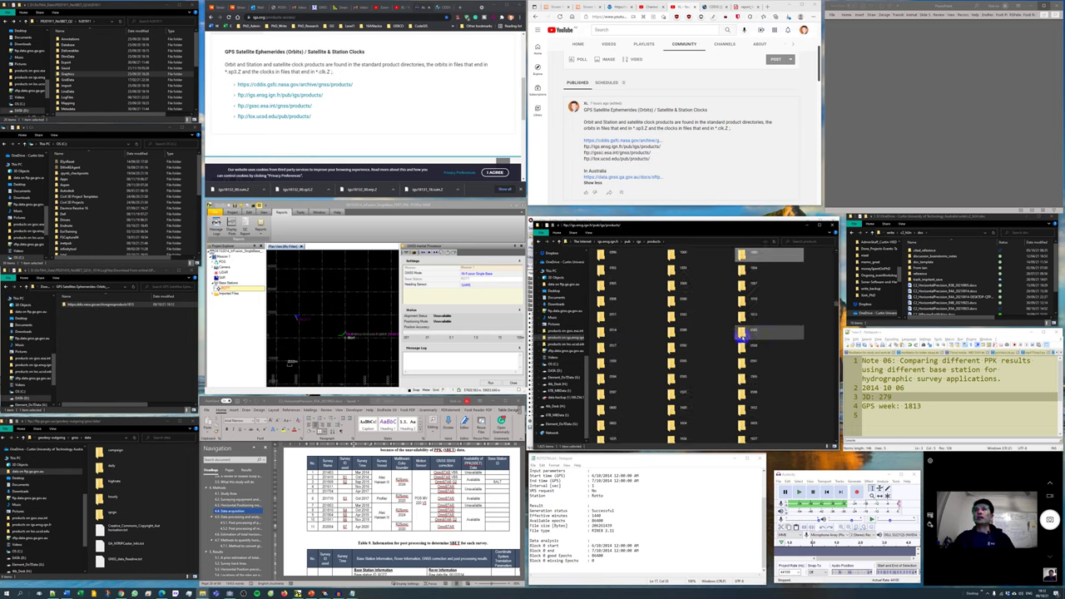
Step: Search the products directory for 1813 and open the matching week folder
left_click(810, 241)
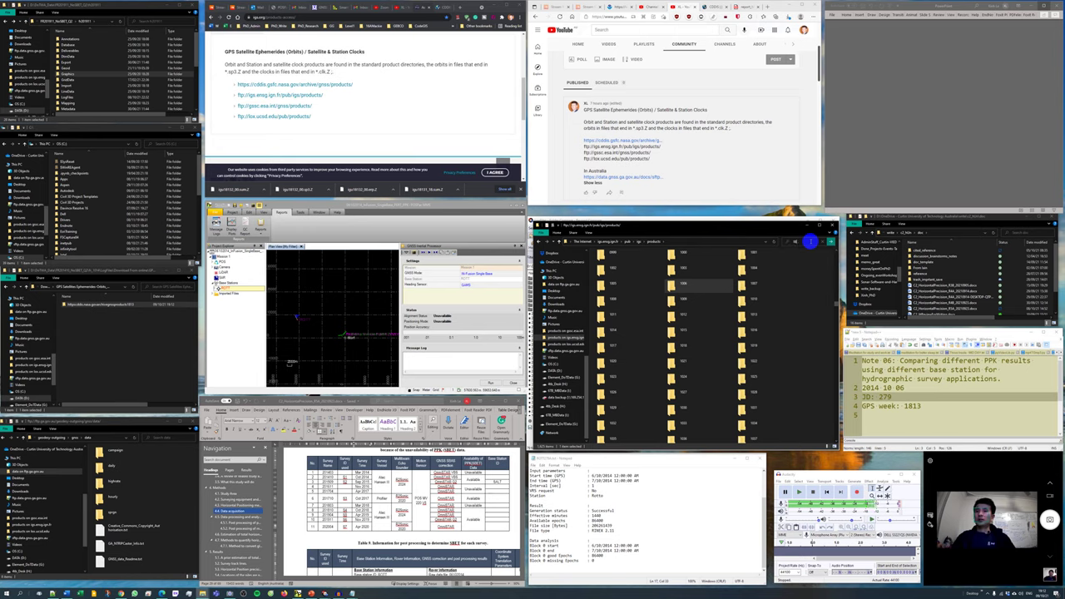
left_click(811, 249)
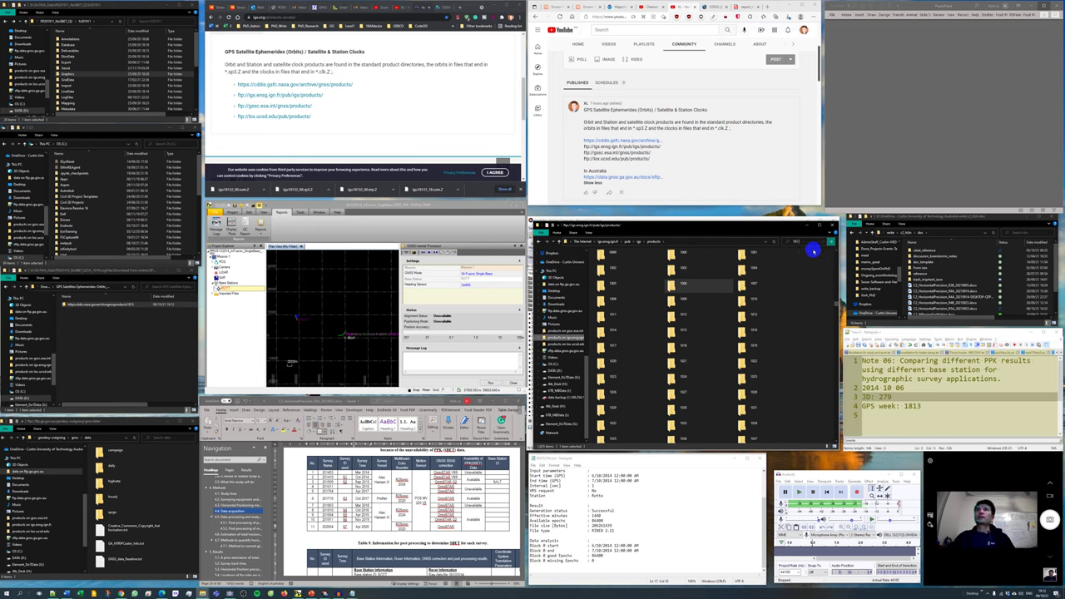
double_click(616, 258)
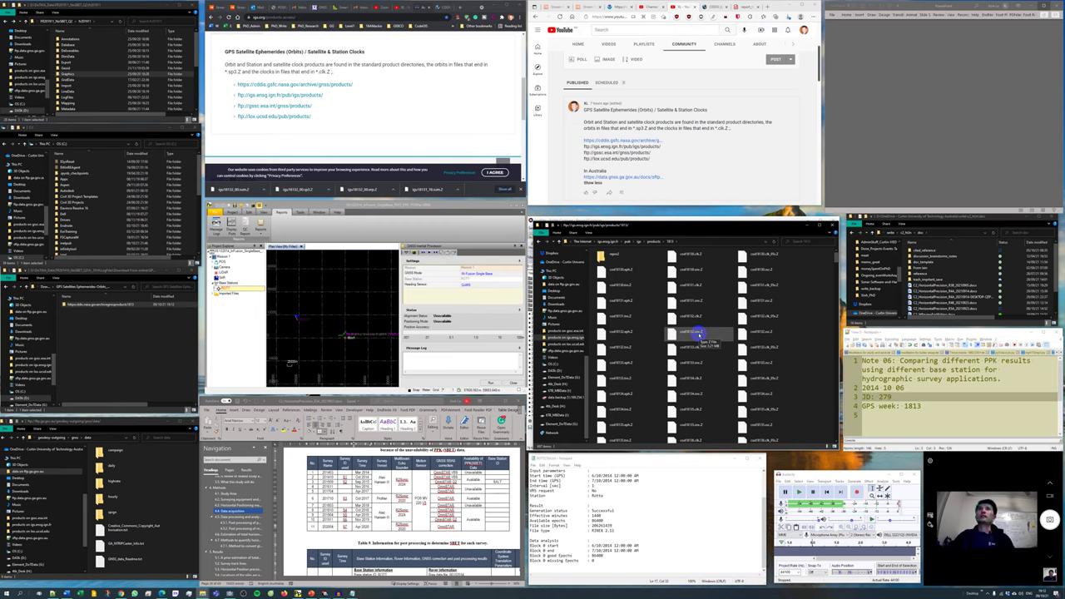
Step: Show the files of the 1813 folder in Details view, sorted by name
left_click(805, 243)
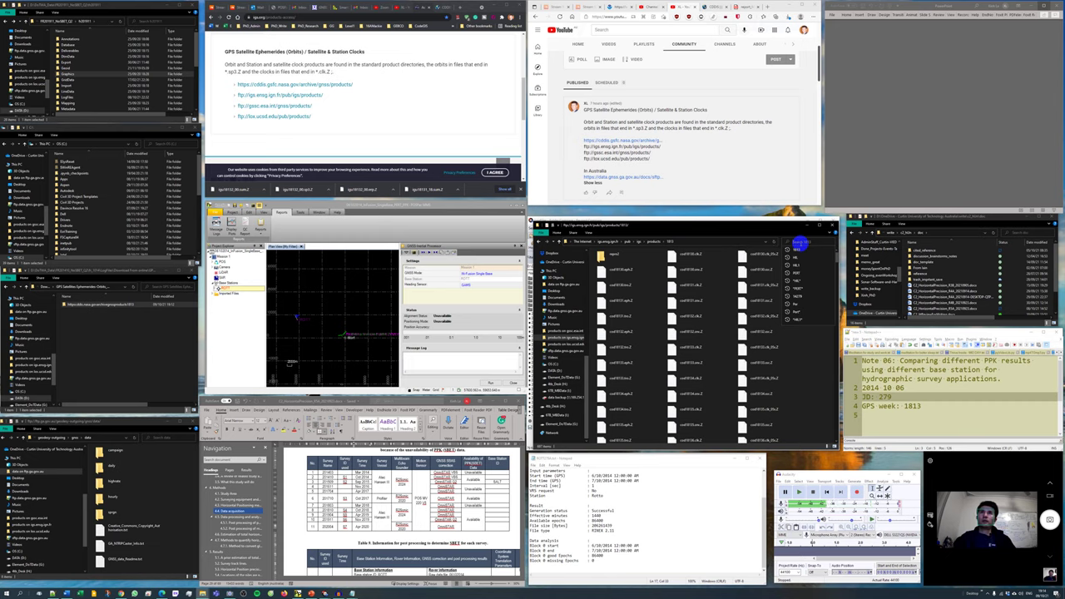
left_click(692, 320)
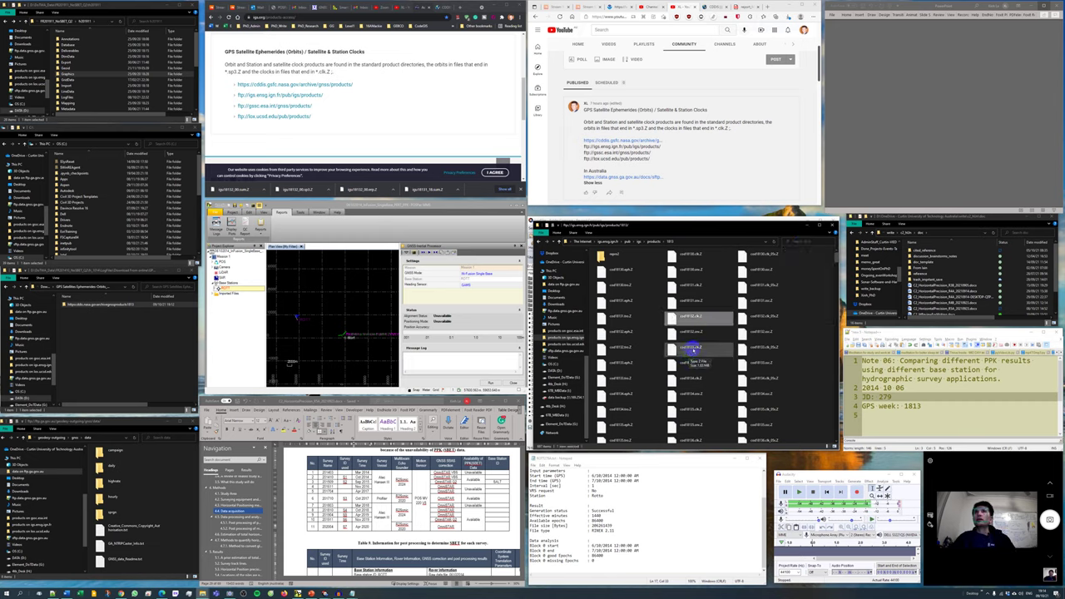
left_click(760, 338)
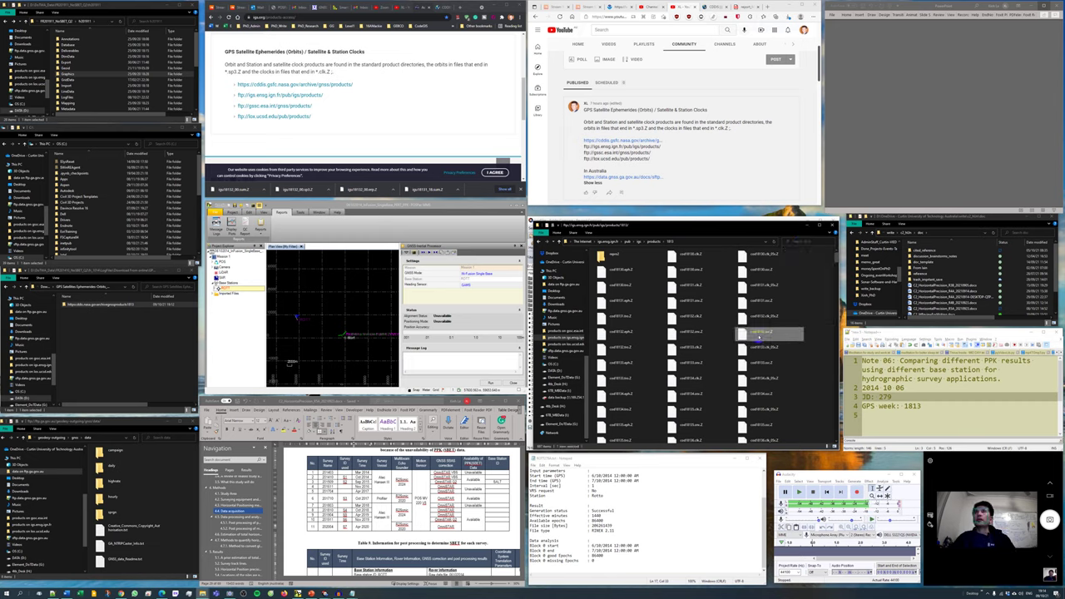
scroll(759, 336, "down", 10)
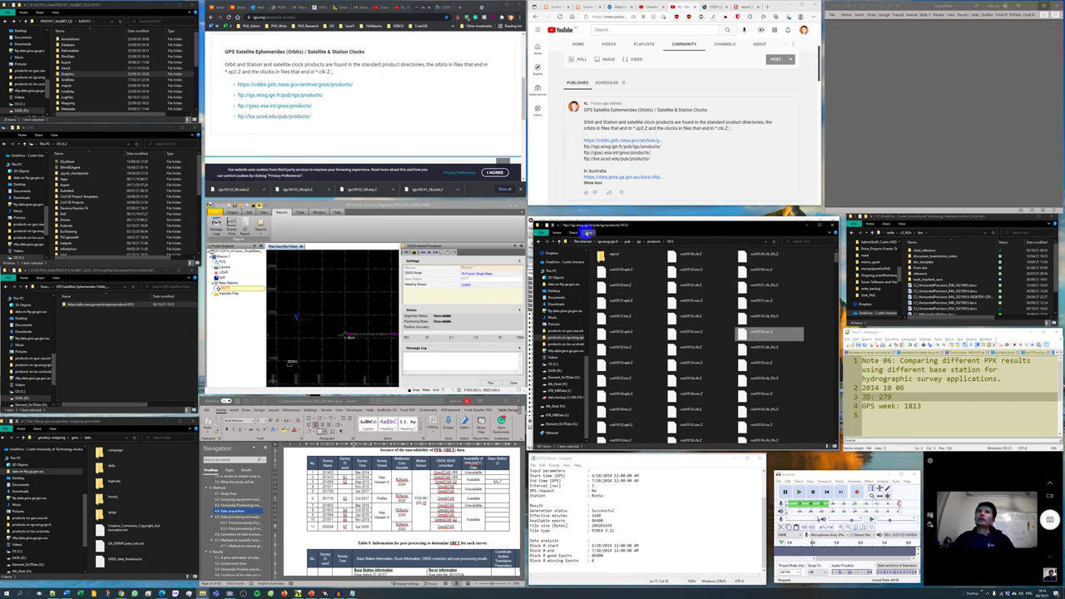
left_click(590, 232)
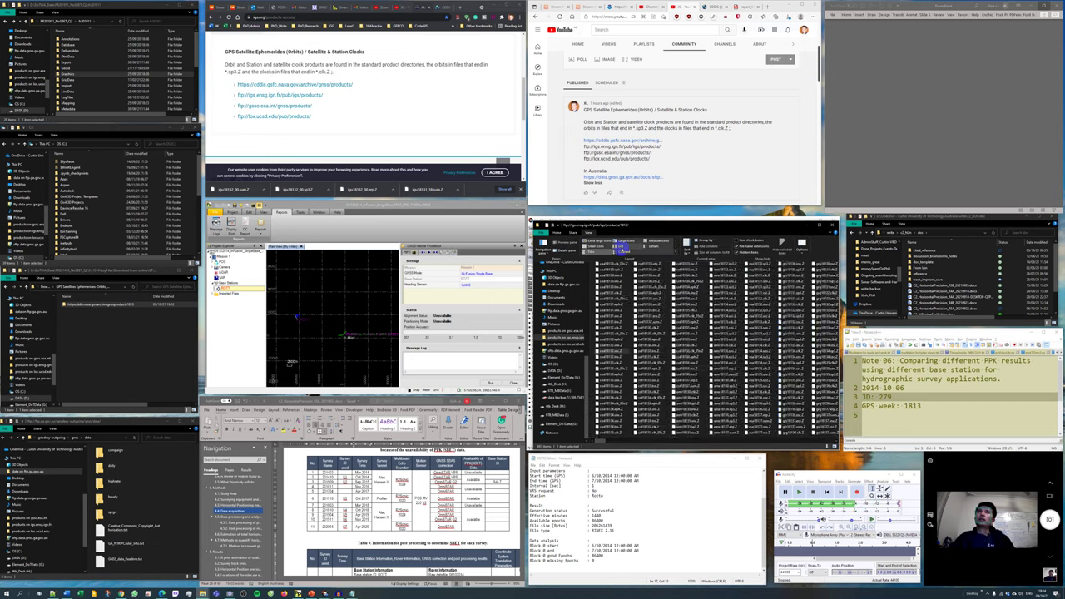
left_click(653, 247)
left_click(634, 305)
left_click(623, 252)
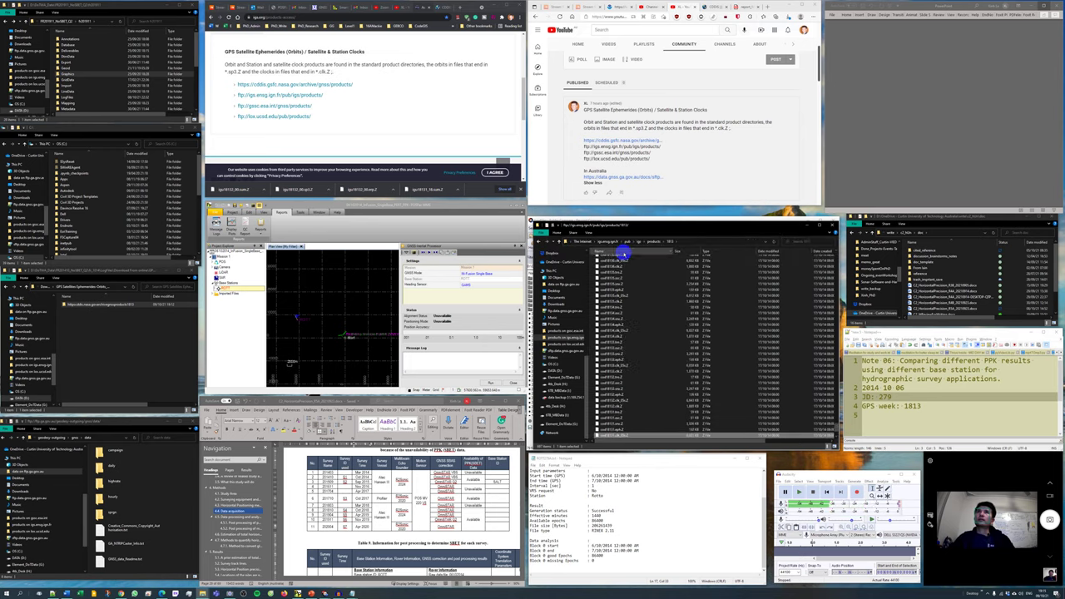
left_click(623, 251)
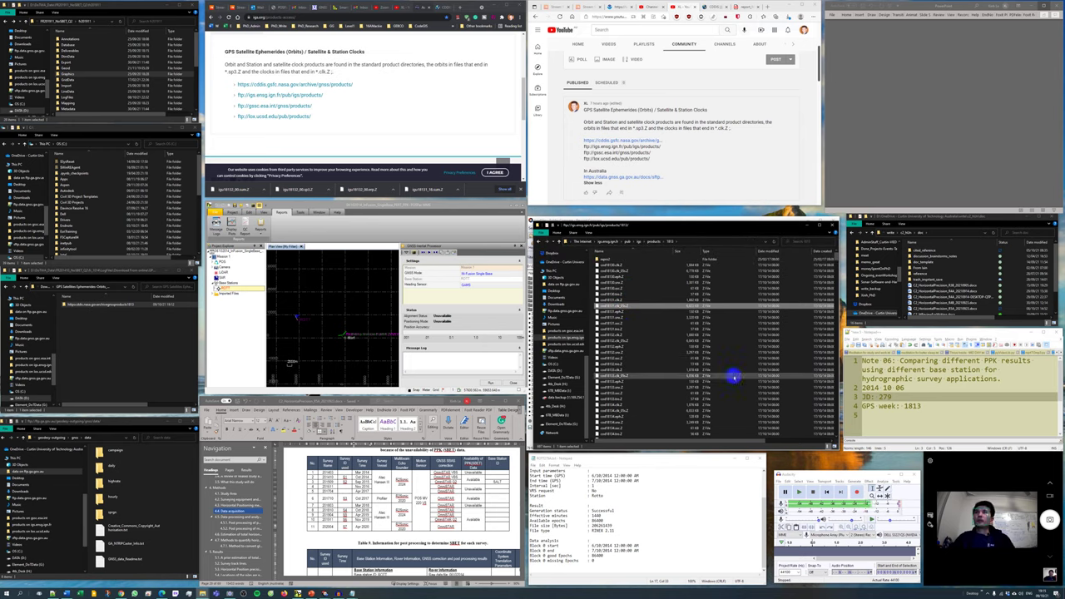
Step: Bring up the GPS week note and read how it numbers the days of the week
left_click(648, 545)
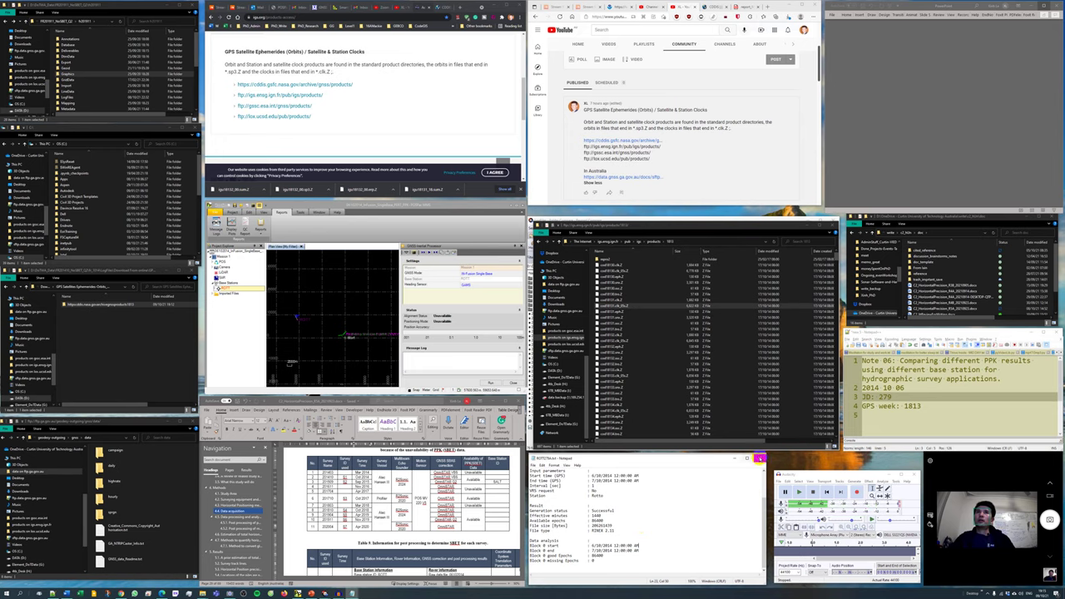
left_click(613, 591)
left_click(356, 593)
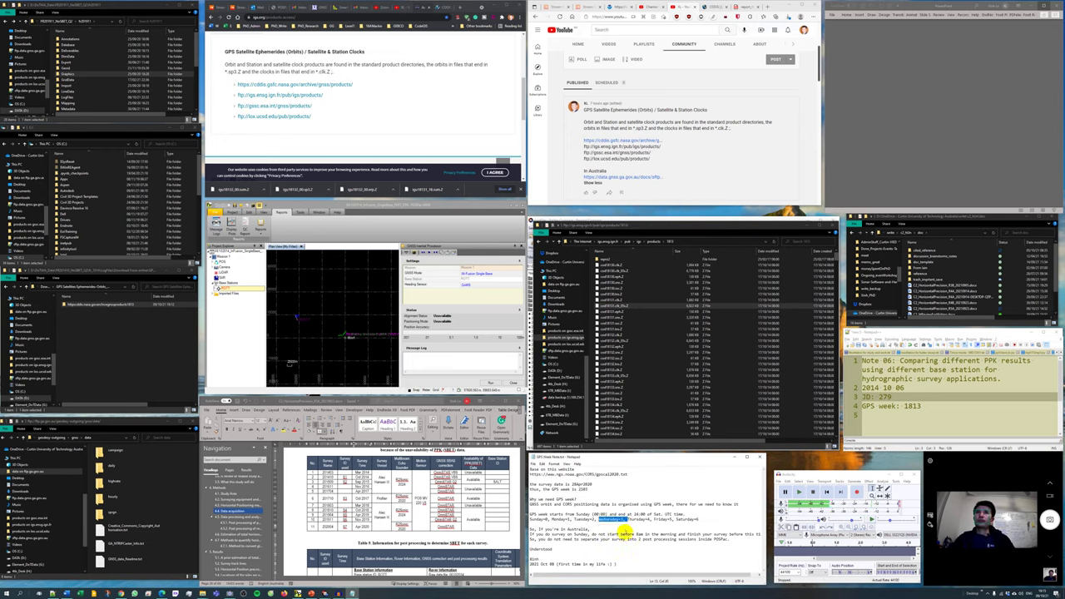
left_click(620, 529)
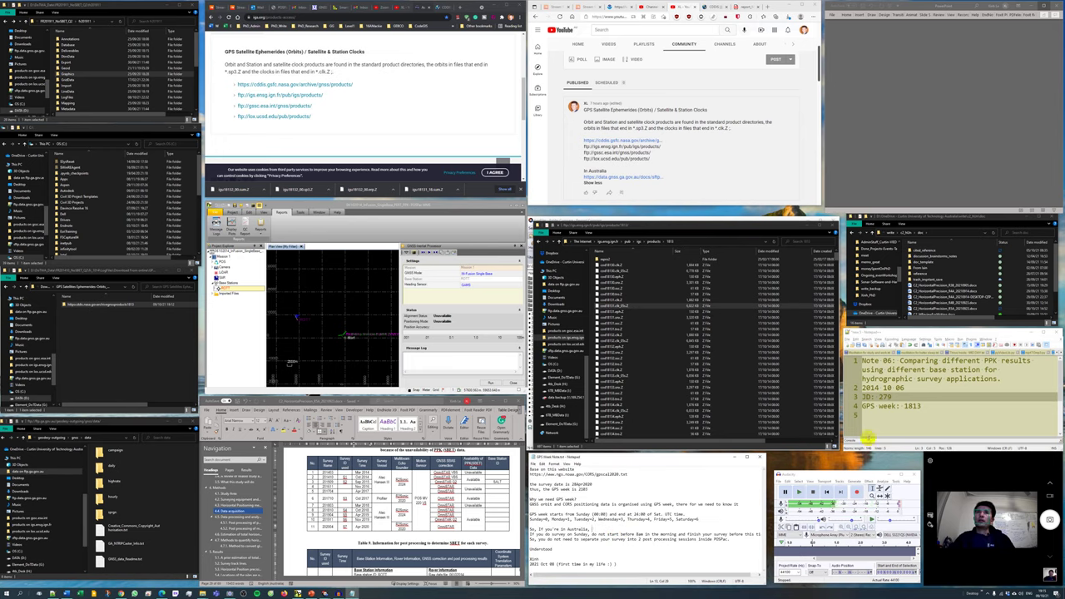
Step: Browse the system calendar back to the year 2014 to look up the survey date's weekday
double_click(901, 388)
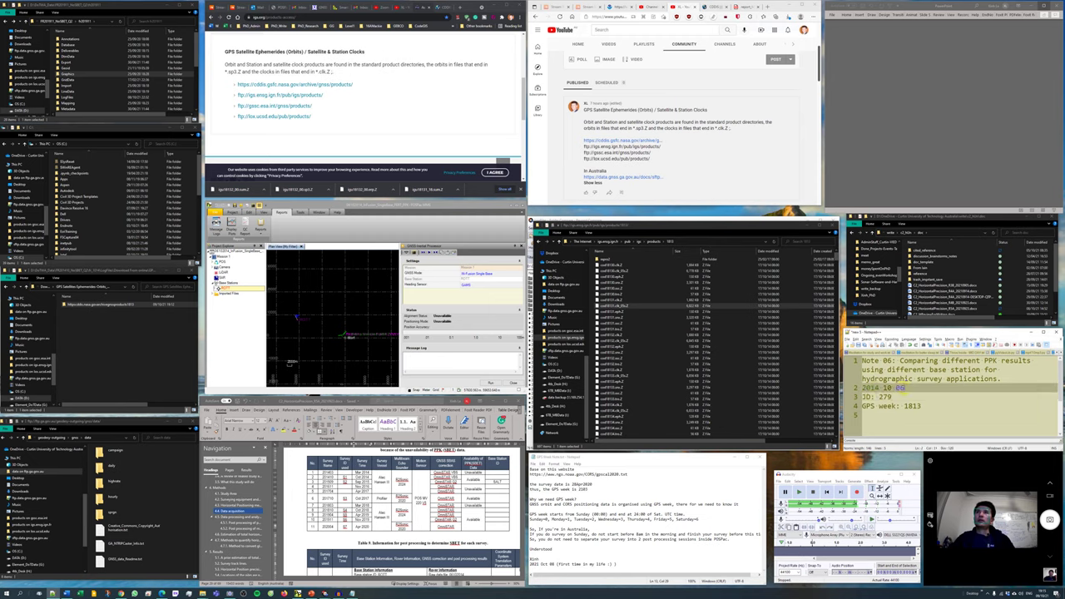
left_click(1041, 592)
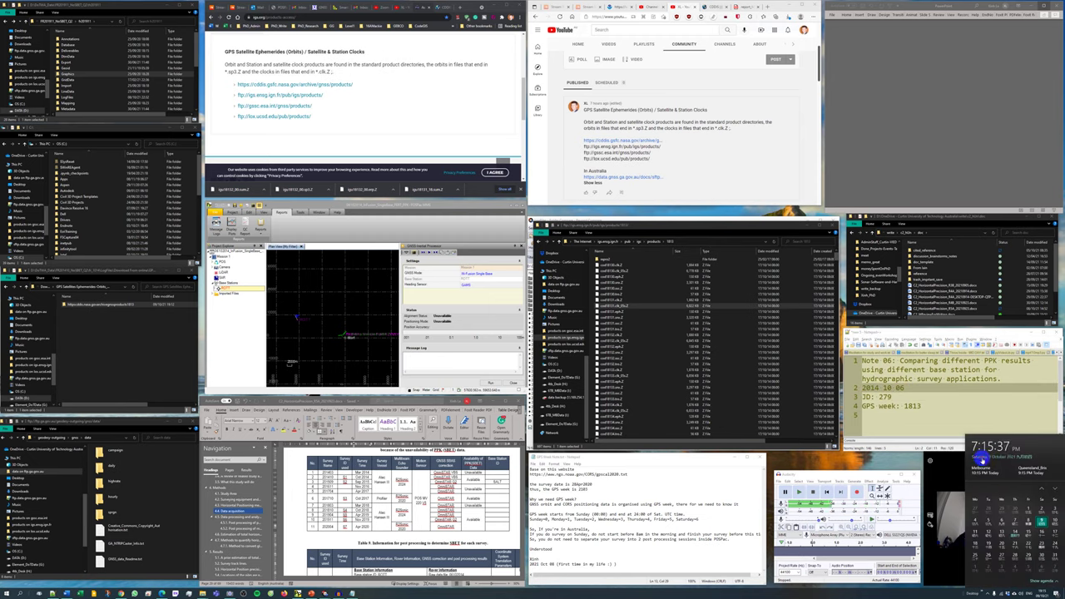
left_click(1040, 488)
left_click(1040, 488)
left_click(1041, 488)
left_click(1040, 488)
left_click(1041, 489)
left_click(1040, 488)
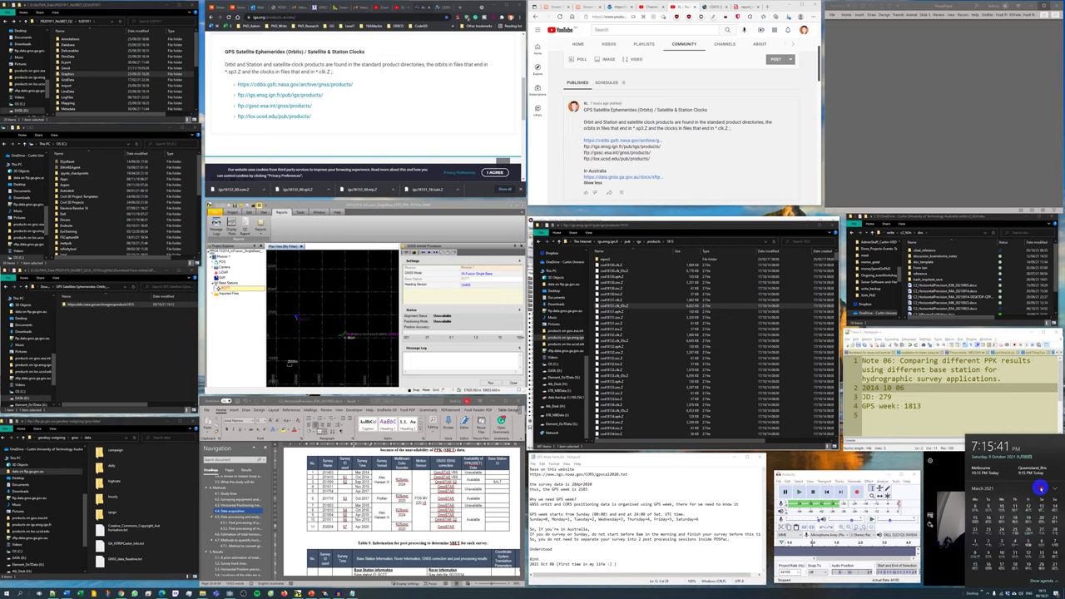
left_click(1040, 488)
left_click(1040, 488)
scroll(1040, 488, "up", 11)
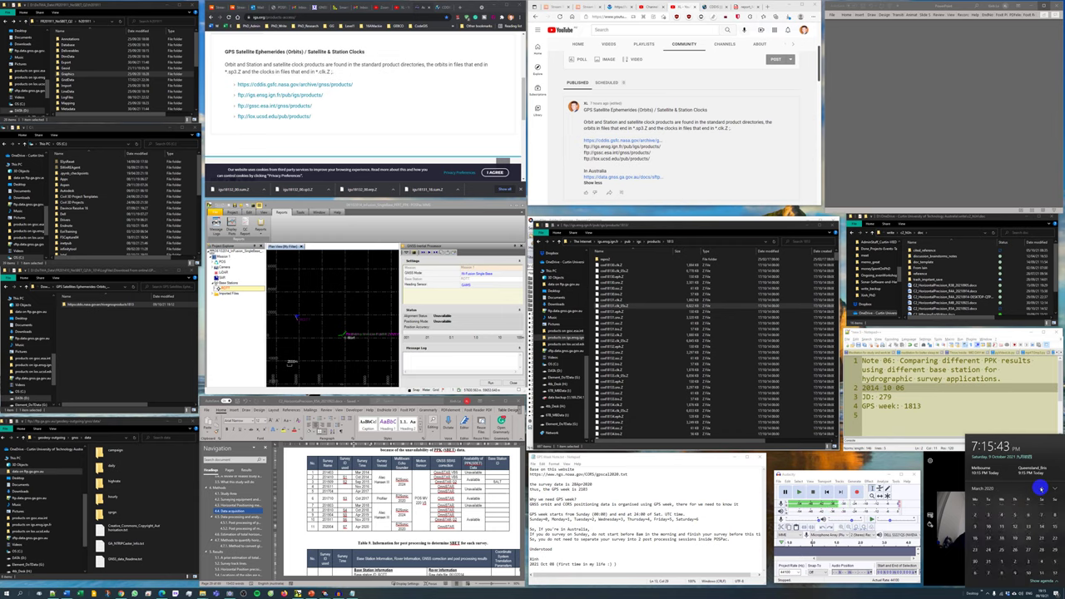
left_click(999, 489)
scroll(1040, 487, "up", 2)
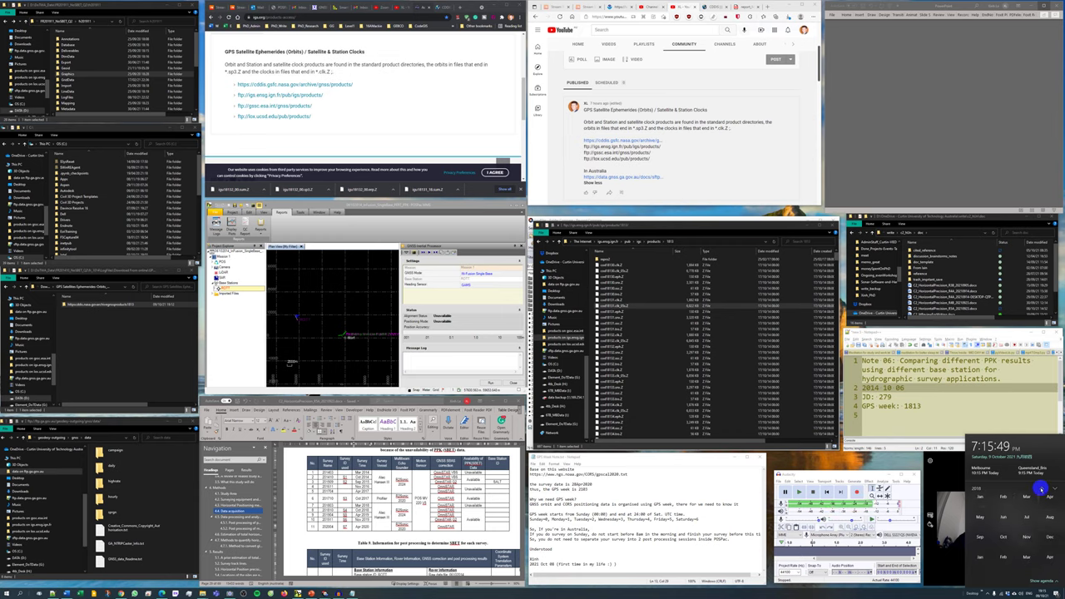
scroll(1039, 489, "up", 4)
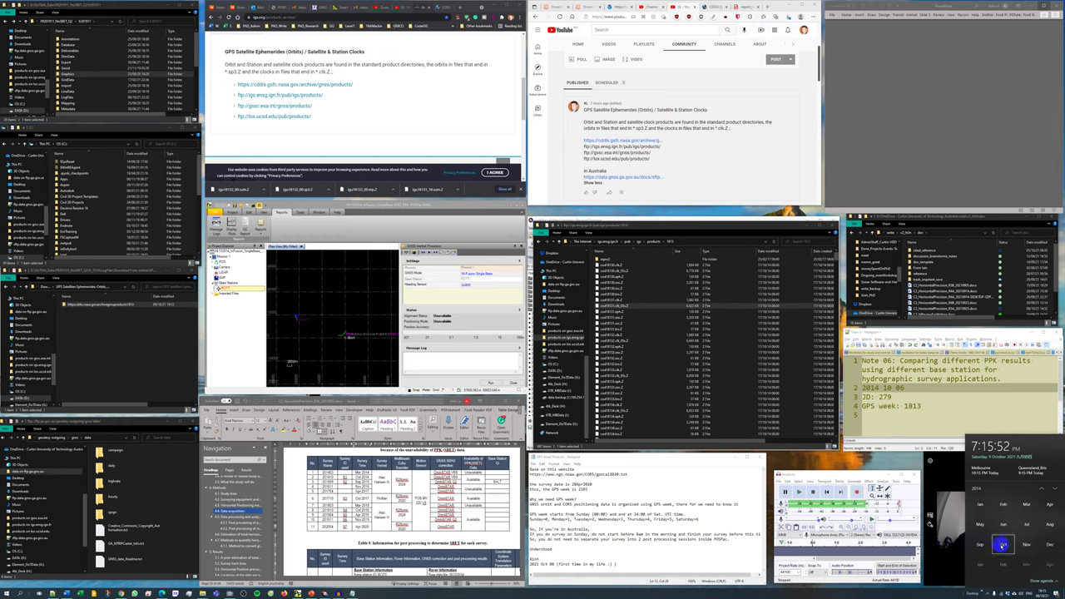
Step: Check 6 October in the October 2014 calendar and add Mon after the date 2014 10 06 in the note
left_click(1004, 544)
left_click(1002, 518)
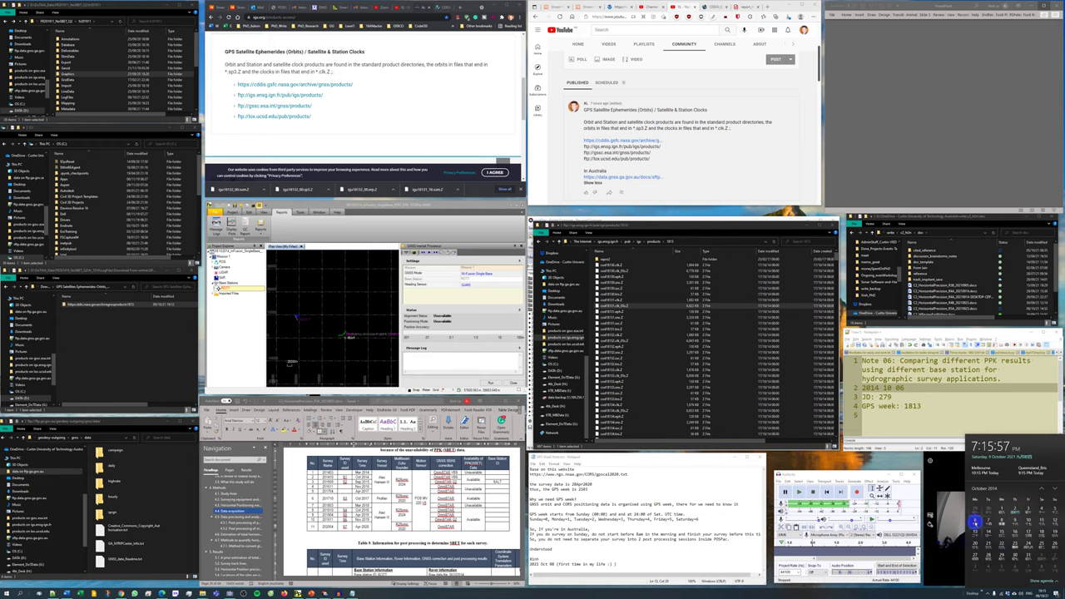
left_click(929, 391)
type("Mon")
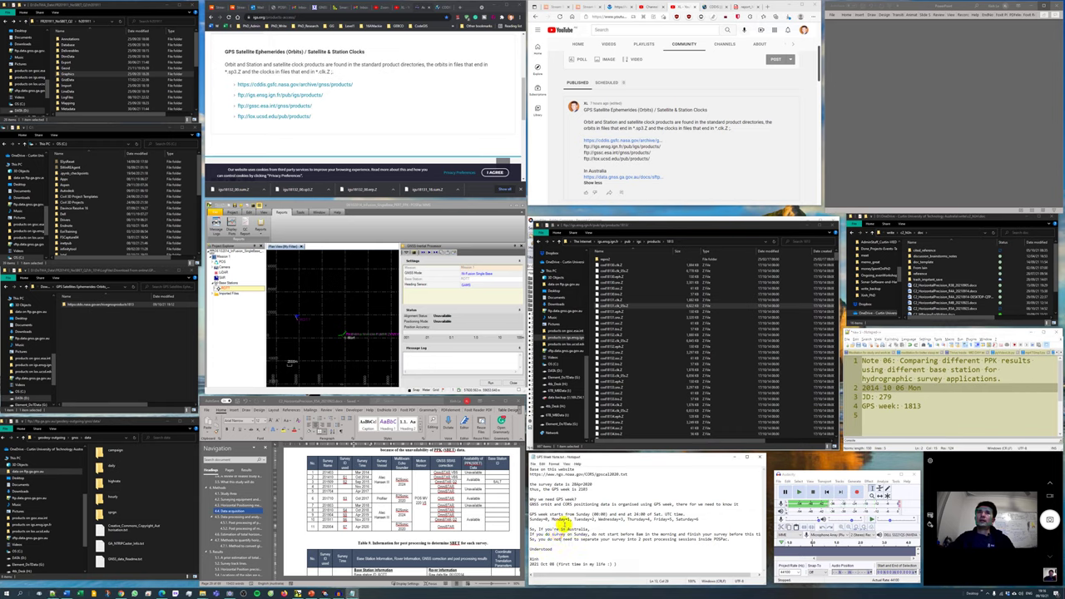
Step: Filter the remote 1813 folder for the Monday files (18131) and copy all matching files
left_click(630, 325)
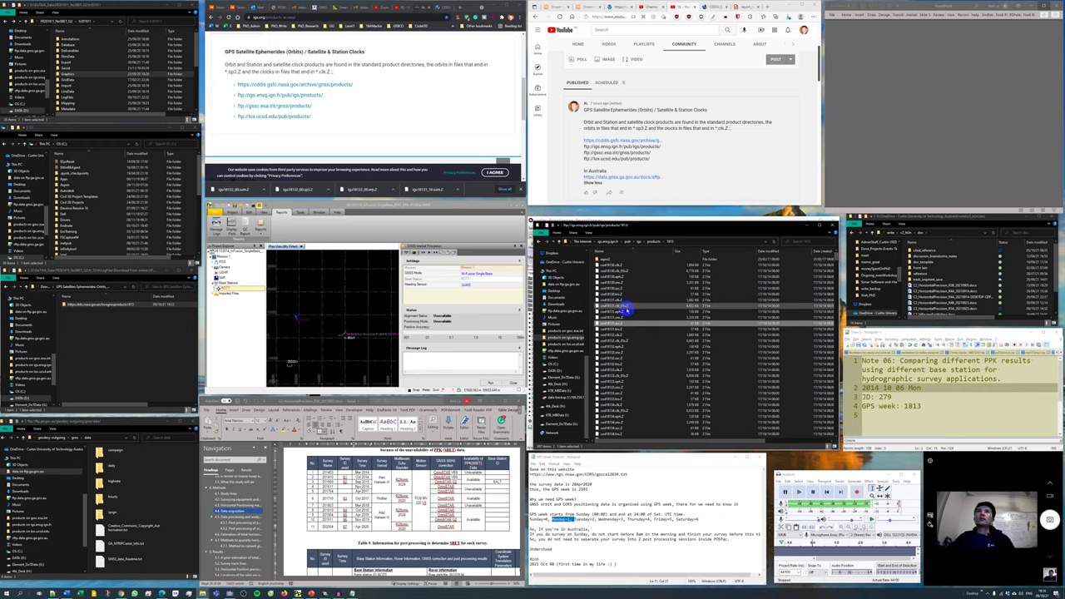
left_click(795, 242)
type("1813")
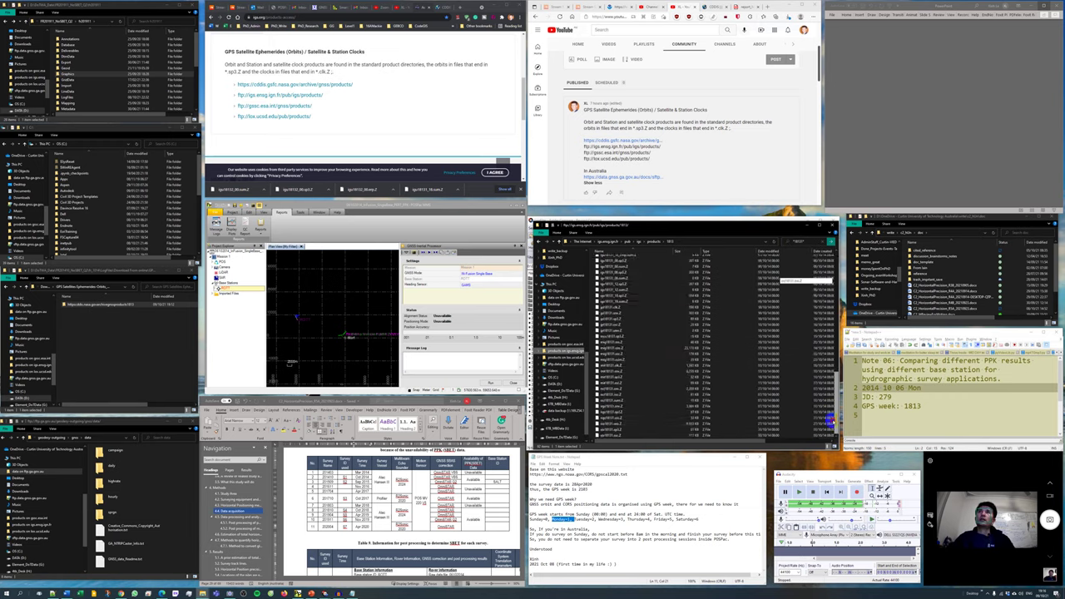
scroll(618, 342, "down", 15)
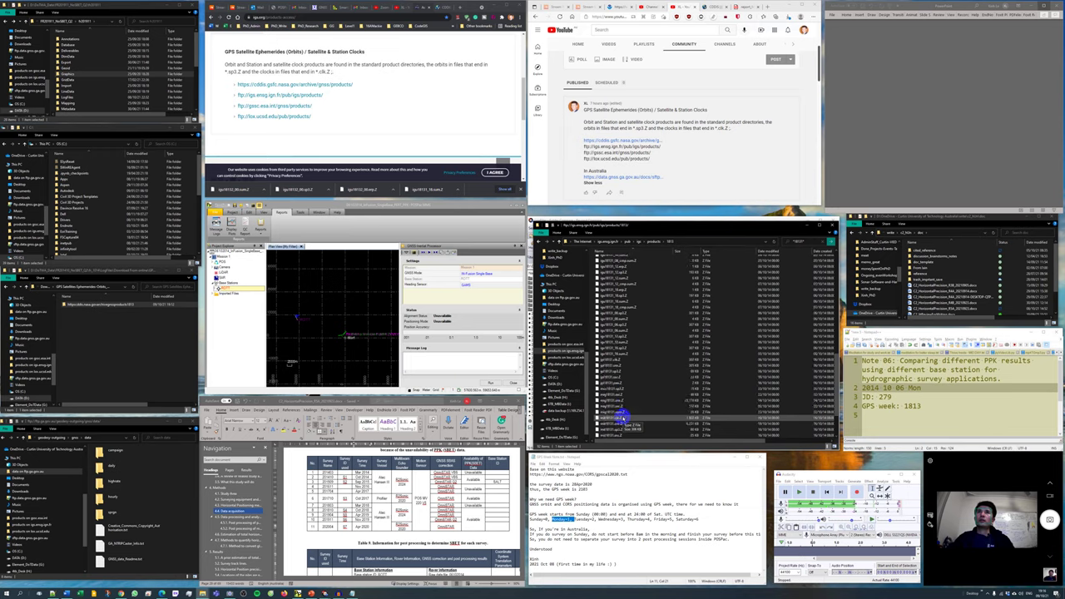
left_click(616, 437, "shift")
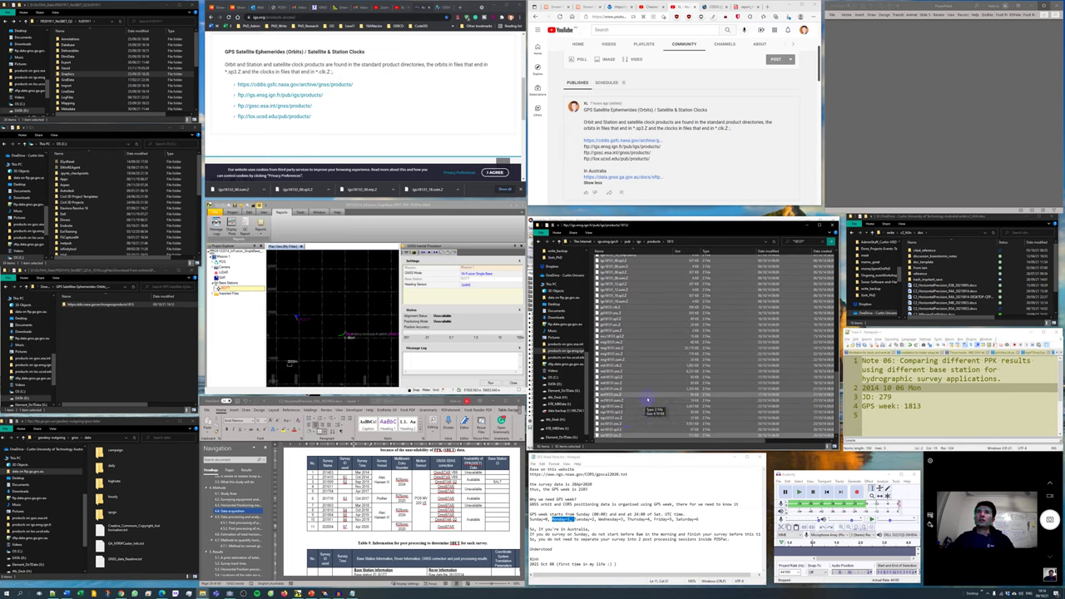
scroll(646, 399, "up", 15)
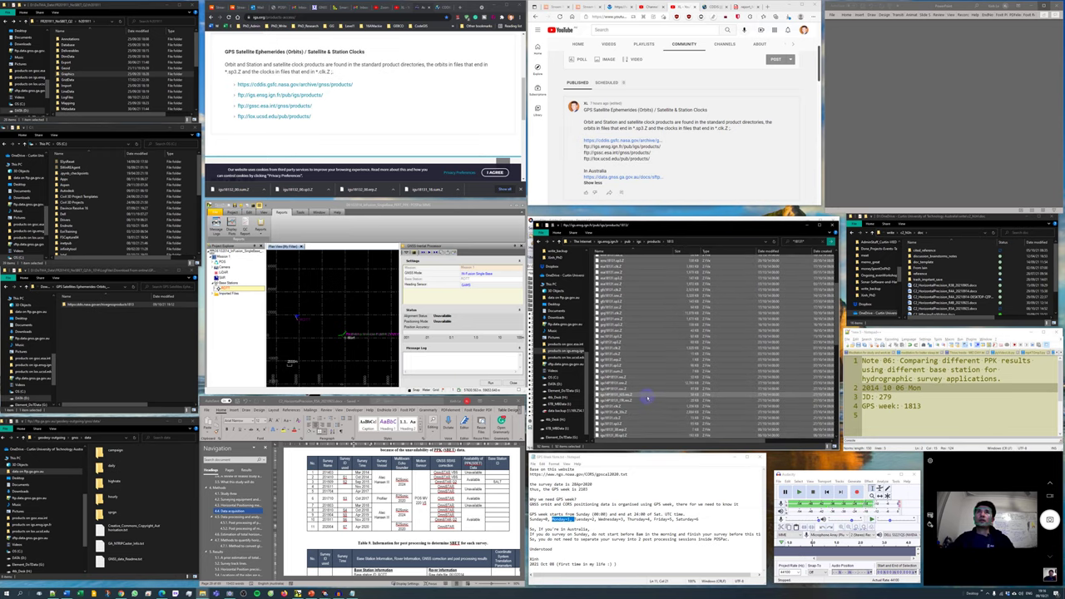
right_click(623, 277)
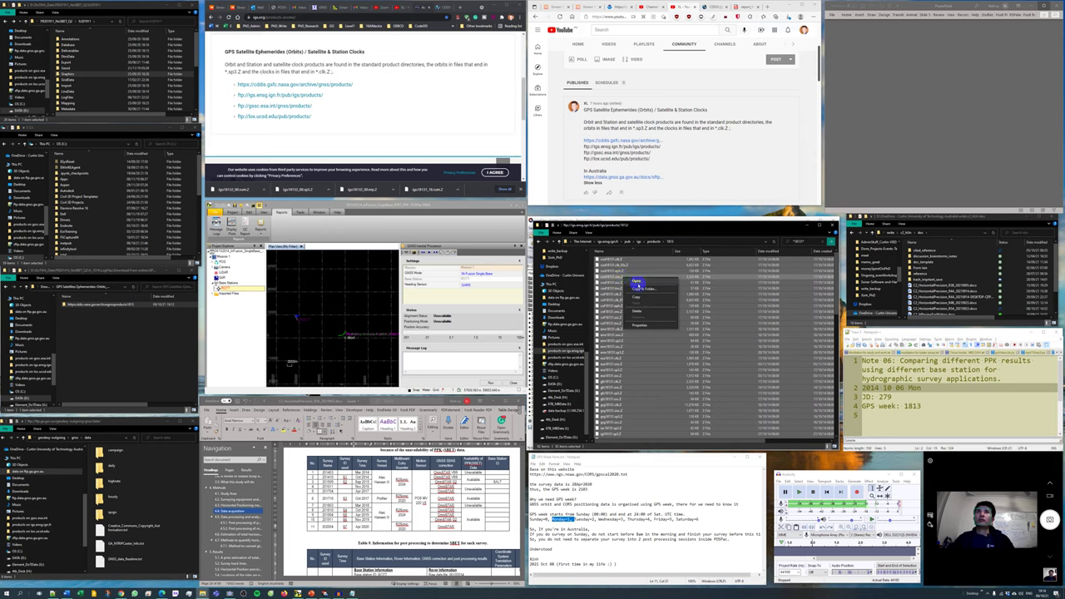
left_click(635, 297)
Step: Create a subfolder named igs.ensg.ign.fr in the GPS Satellite Ephemerides folder and open it
left_click(91, 326)
left_click(86, 306)
right_click(102, 328)
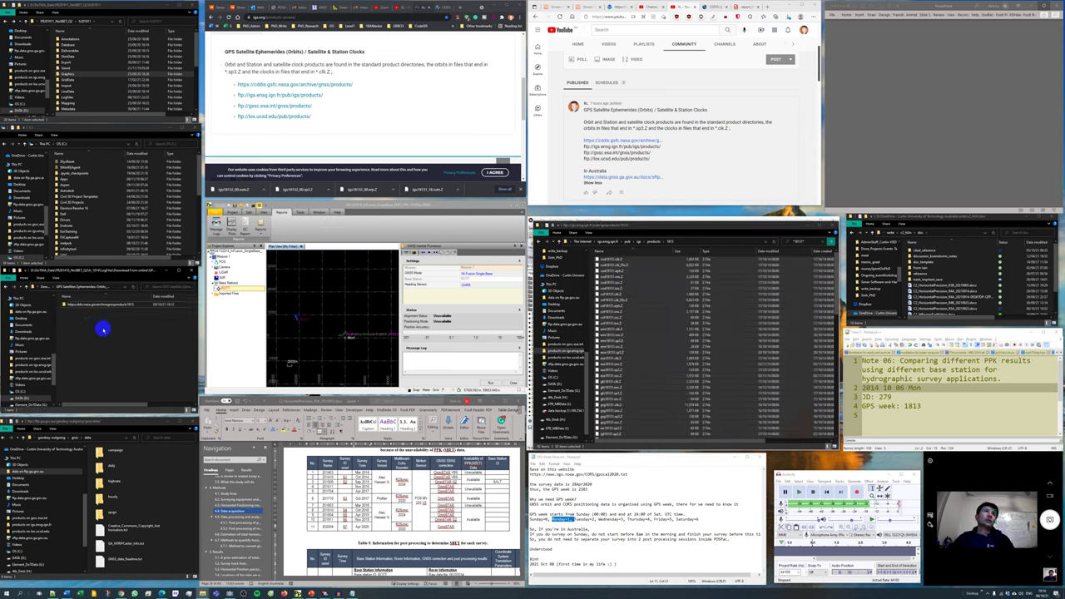
left_click(141, 386)
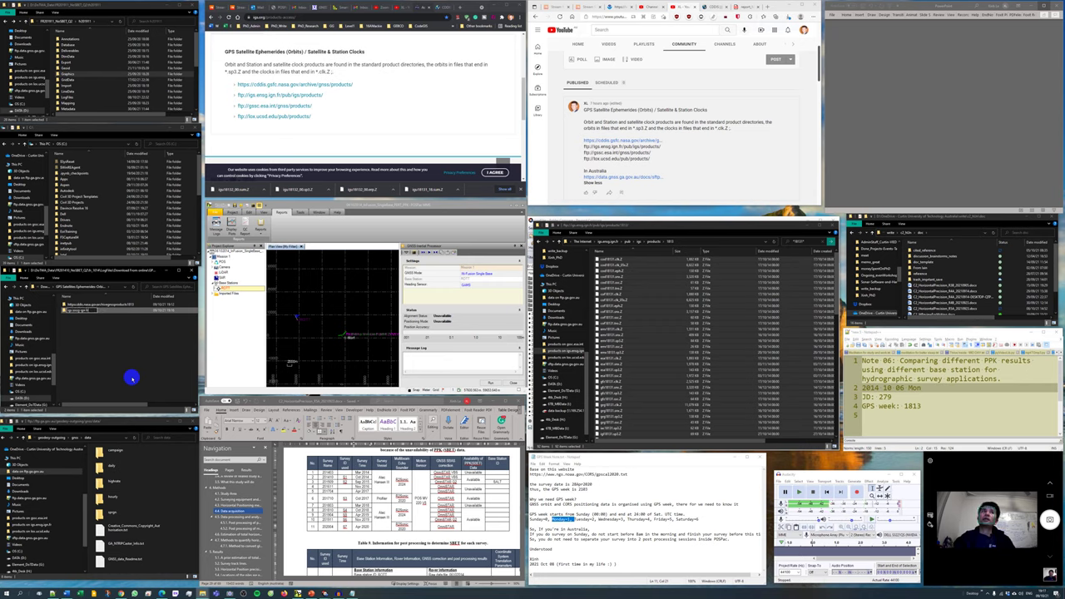
key("Return")
key("Return")
Step: Paste the copied product files into the new igs.ensg.ign.fr folder and open the folder's properties
right_click(106, 353)
left_click(130, 392)
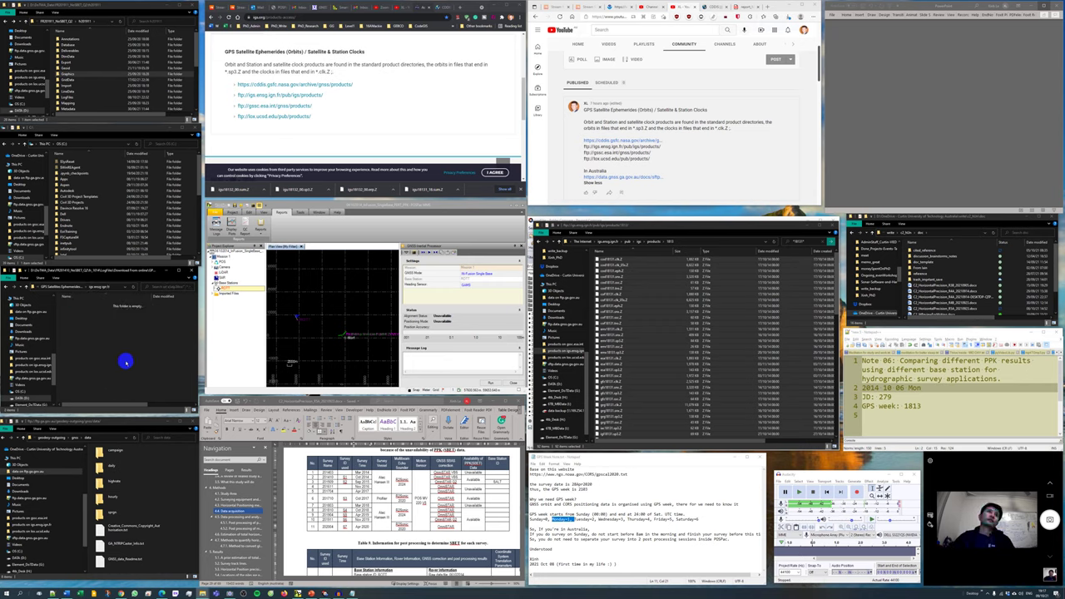
key("ctrl+v")
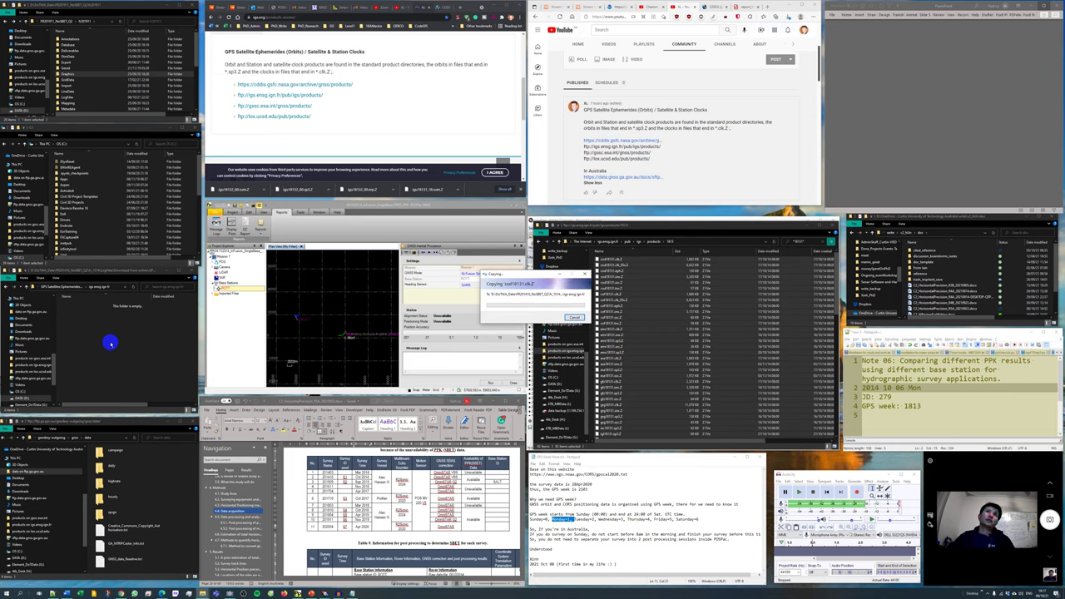
right_click(107, 334)
left_click(129, 440)
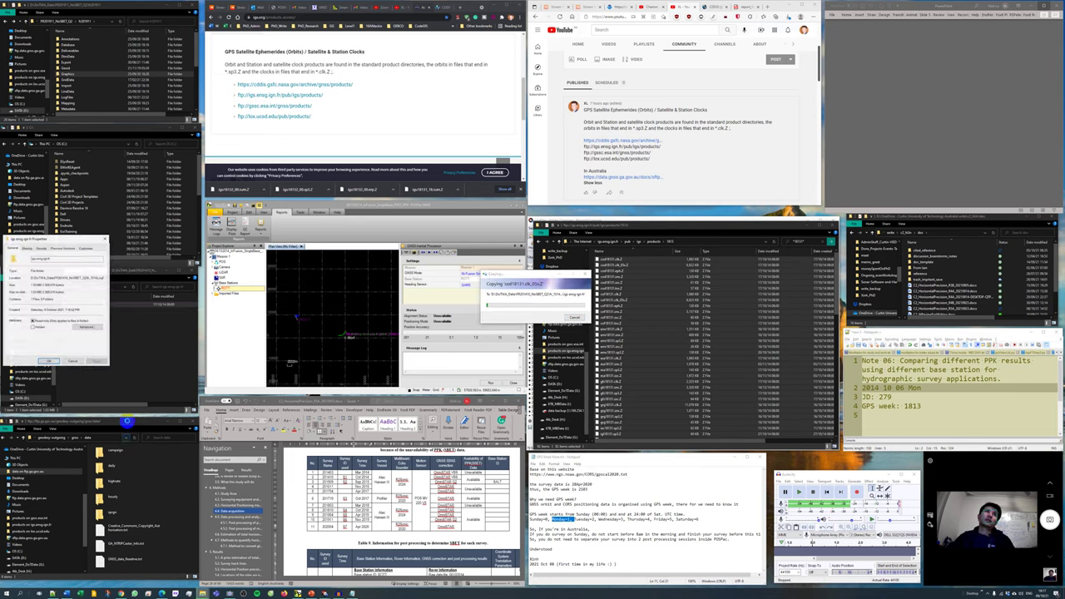
Step: Close the folder properties, look over the downloaded files in the cddis subfolder, and return to the GPS Satellite Ephemerides folder
left_click(72, 360)
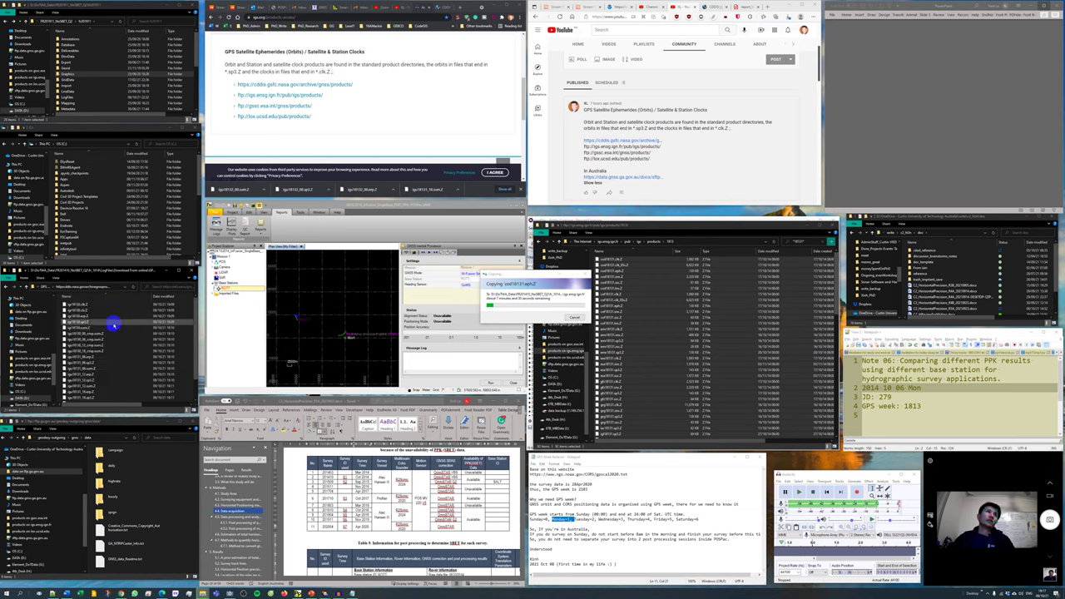
scroll(122, 373, "down", 1)
scroll(119, 393, "up", 1)
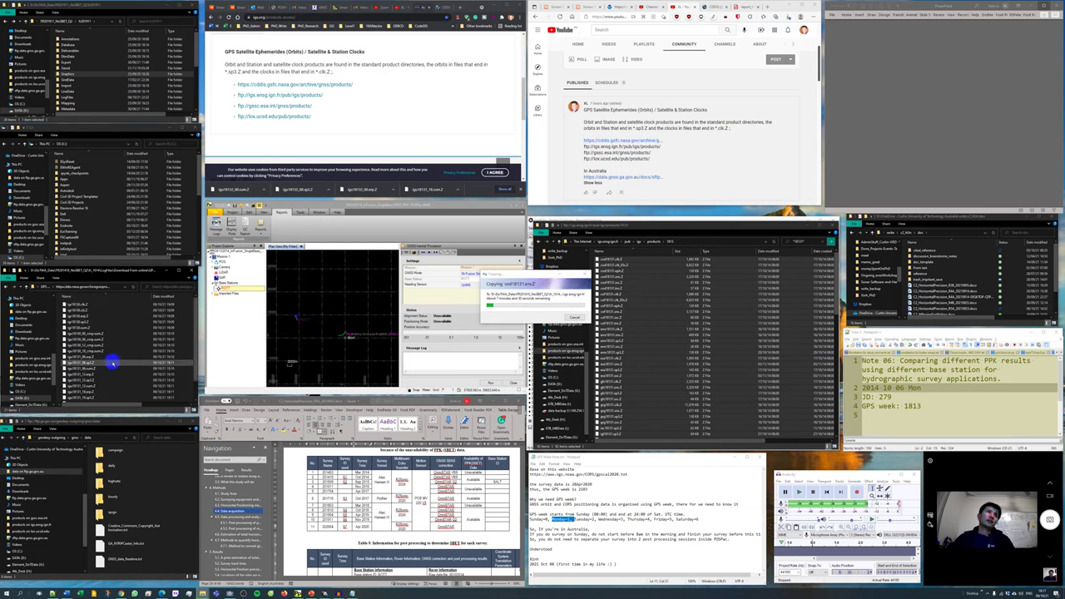
left_click(47, 287)
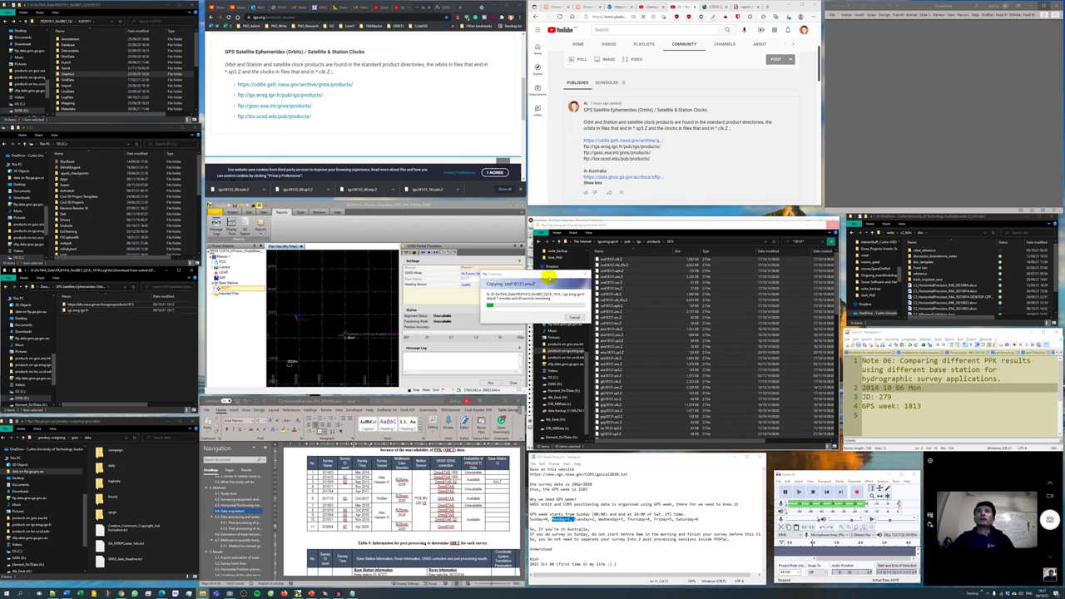
left_click_drag(547, 280, 541, 277)
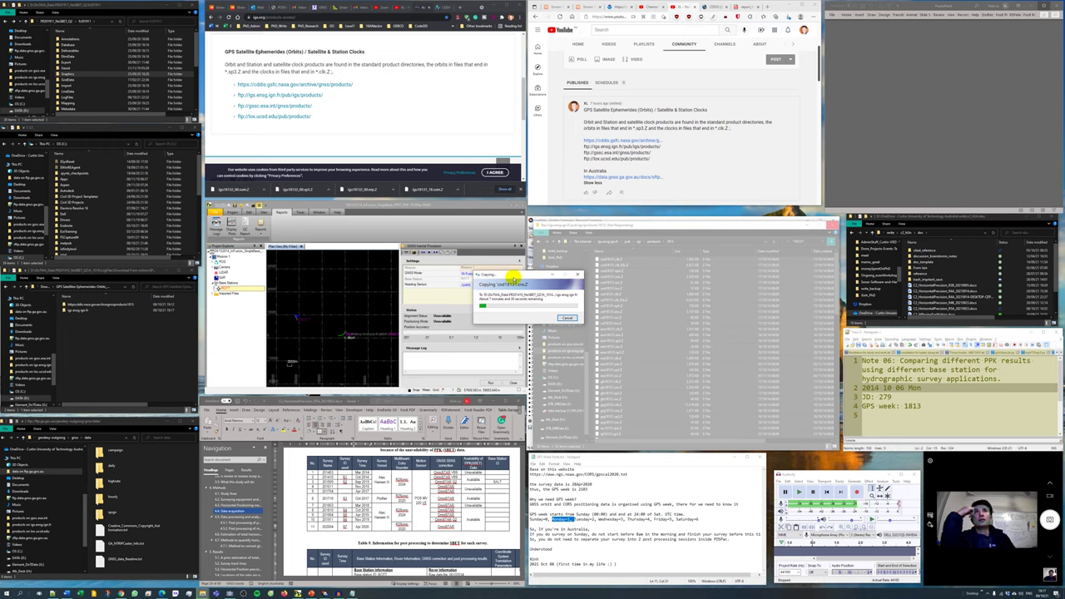
Step: Add 18131 on its own line below the GPS week in the note
left_click(876, 417)
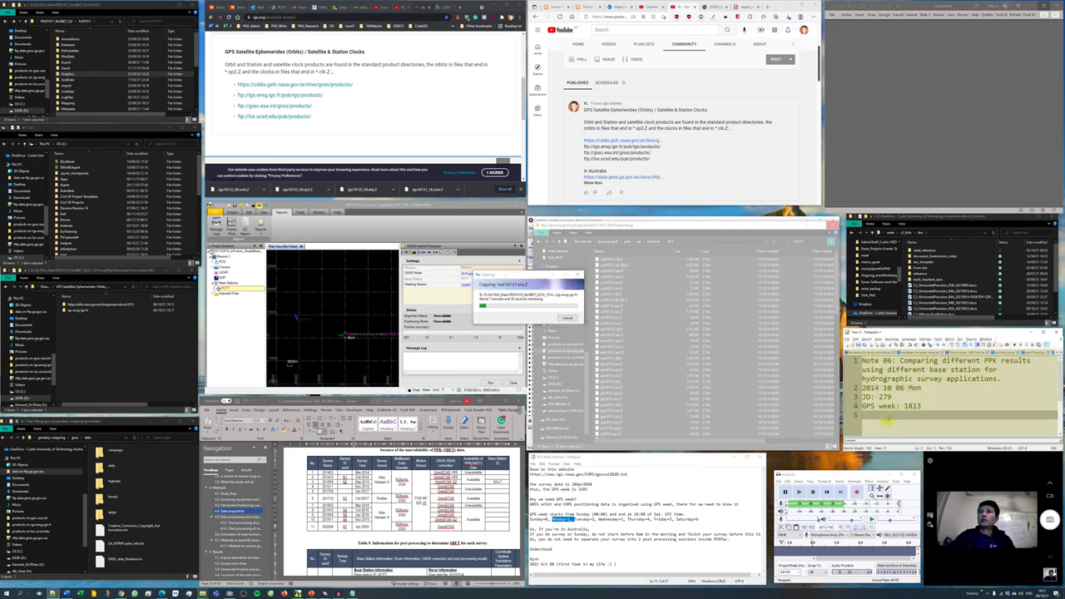
left_click(922, 398)
key("Down")
key("Down")
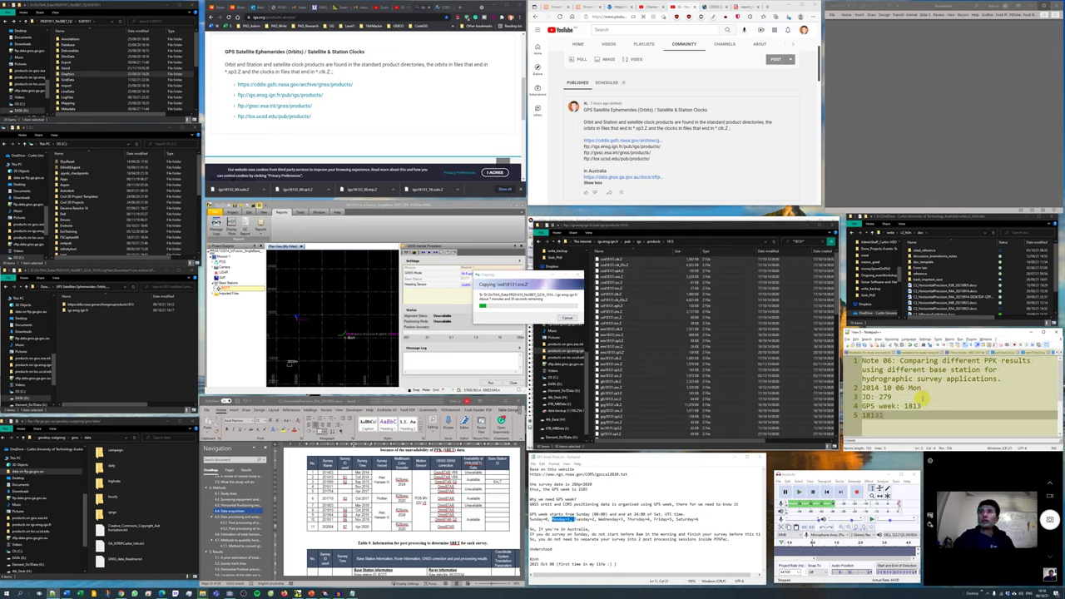
key("Return")
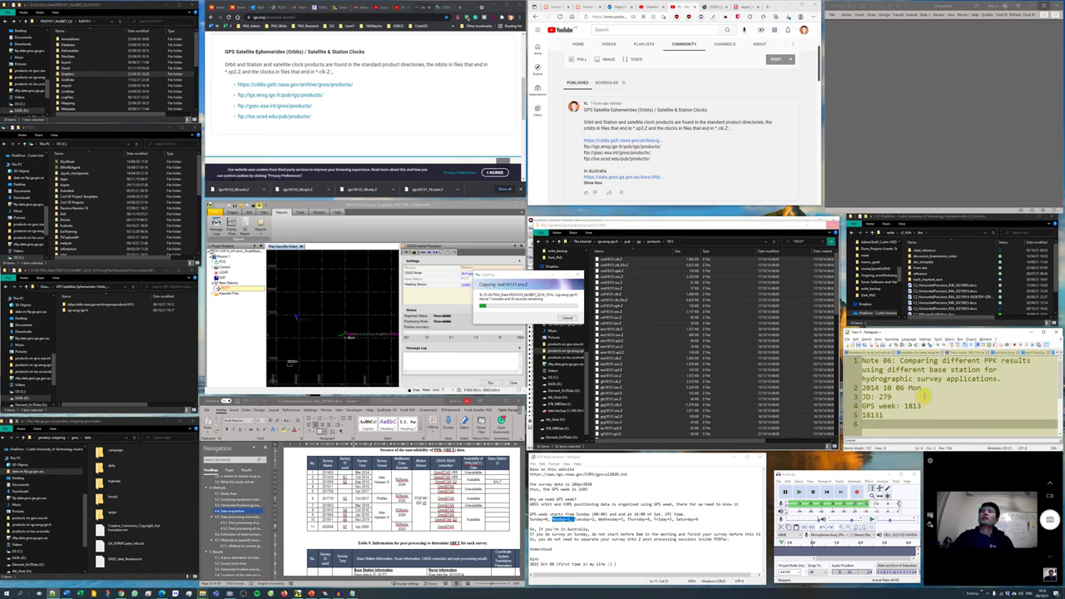
left_click(886, 416)
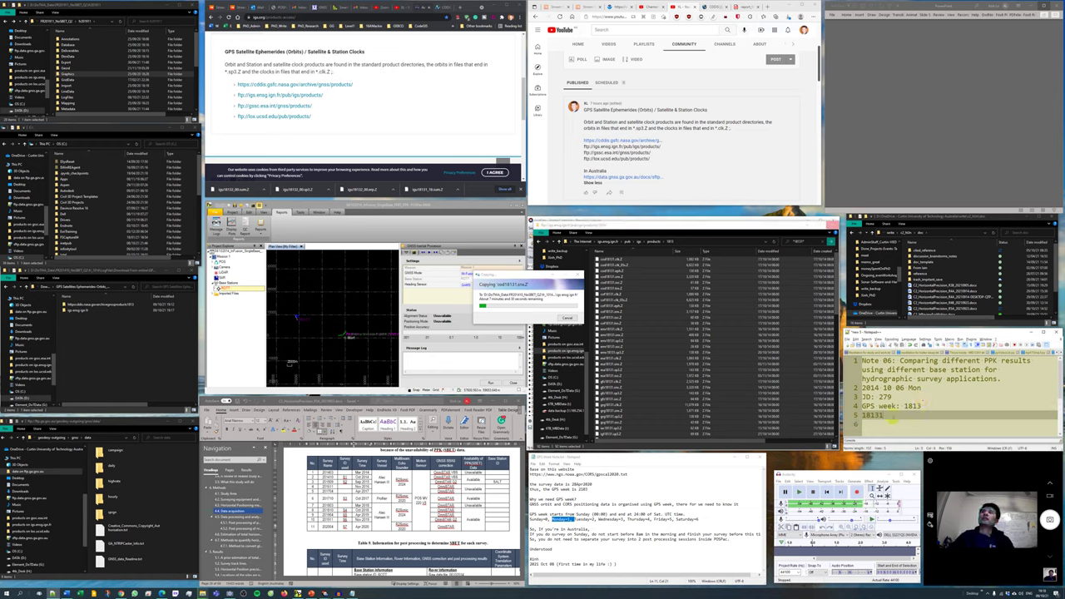
Step: Cancel the running copy from igs.ensg.ign.fr and dismiss the copy error message
left_click(567, 318)
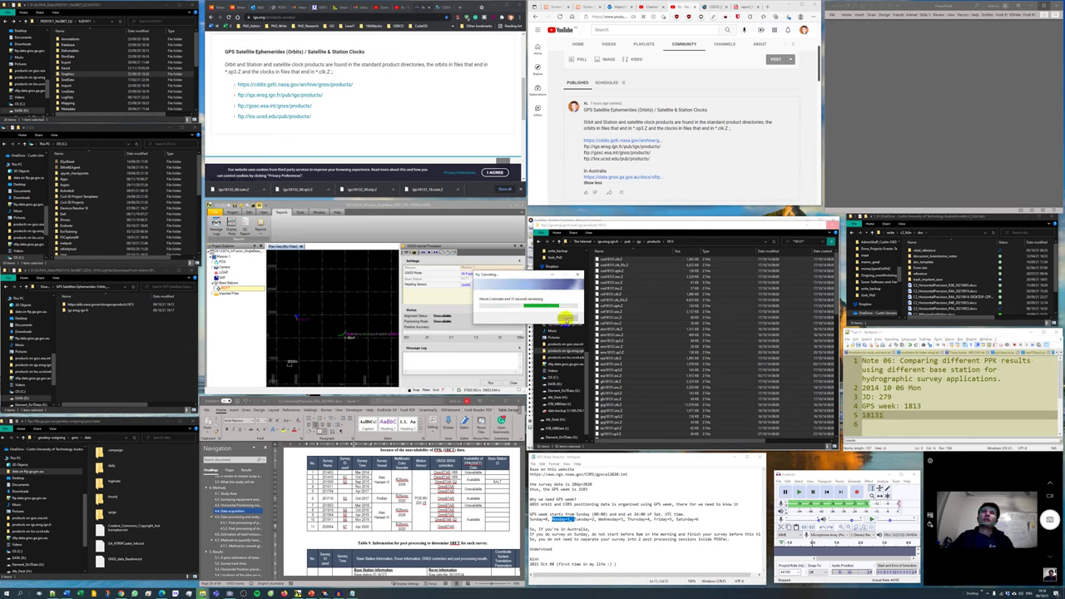
left_click_drag(540, 274, 472, 298)
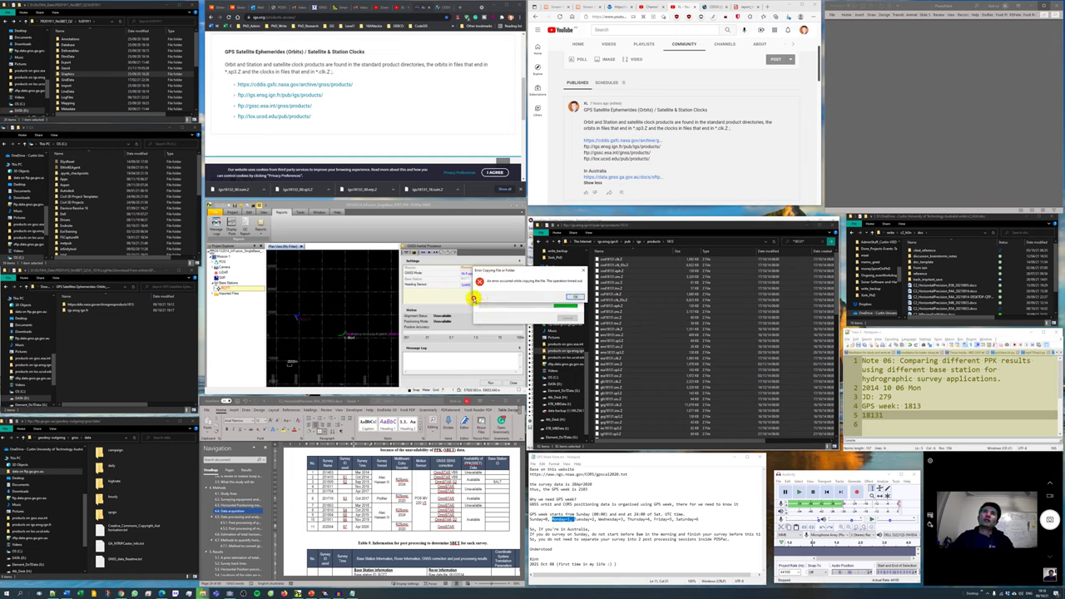
left_click(577, 296)
Step: Switch to the lox.ucsd.edu products location and find and open its week 1813 folder
left_click(654, 241)
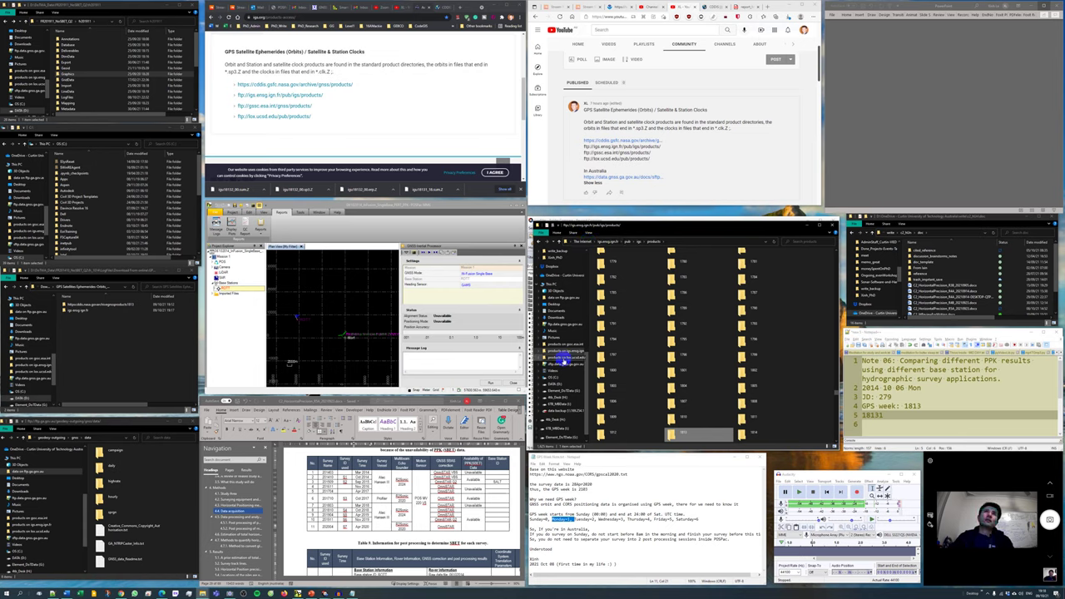
left_click(567, 356)
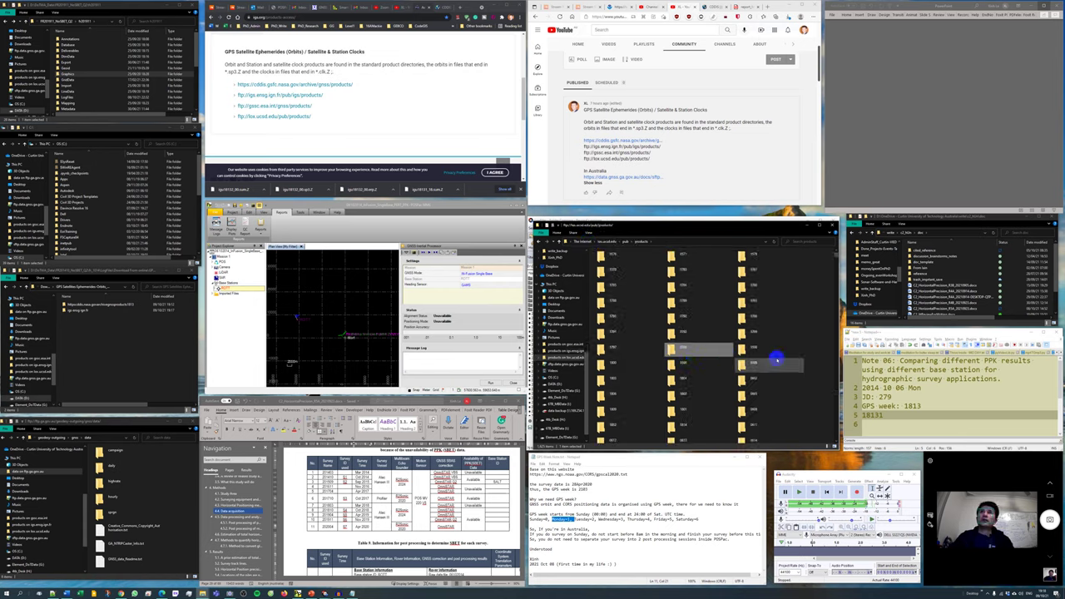
left_click(800, 240)
type("1813")
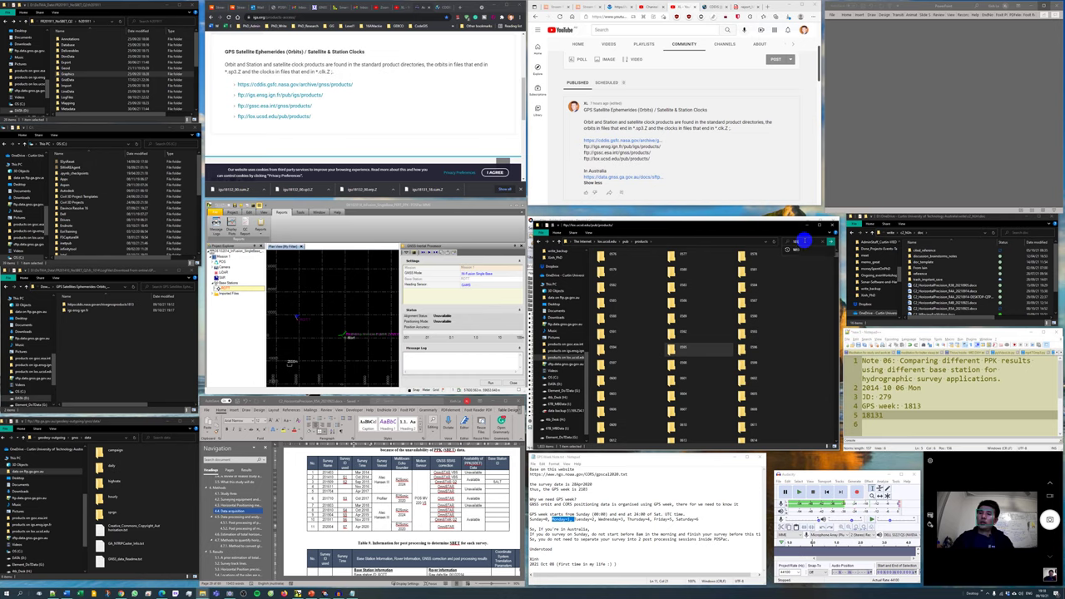
key("Return")
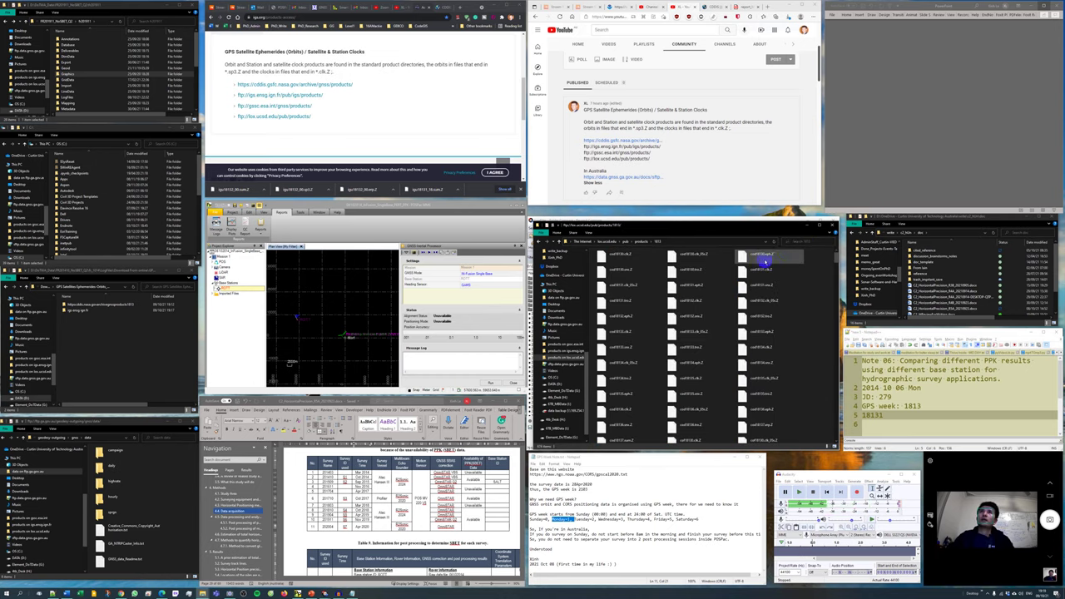
Step: Filter the lox.ucsd.edu 1813 folder for the Monday files (*18131*) and select all matching files for copying
left_click(813, 243)
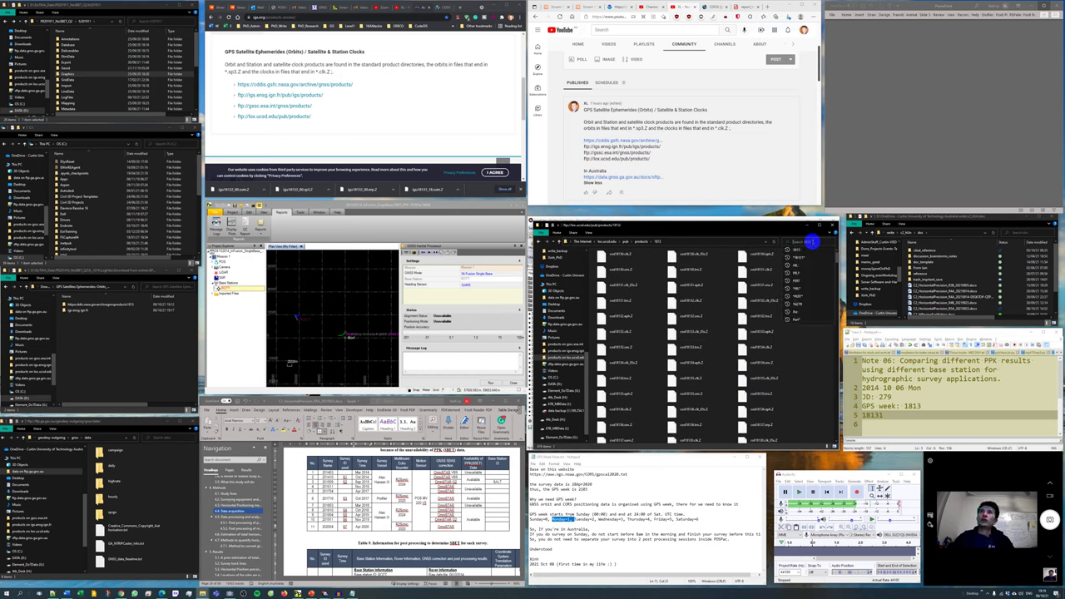
key("Down")
key("Down")
key("Return")
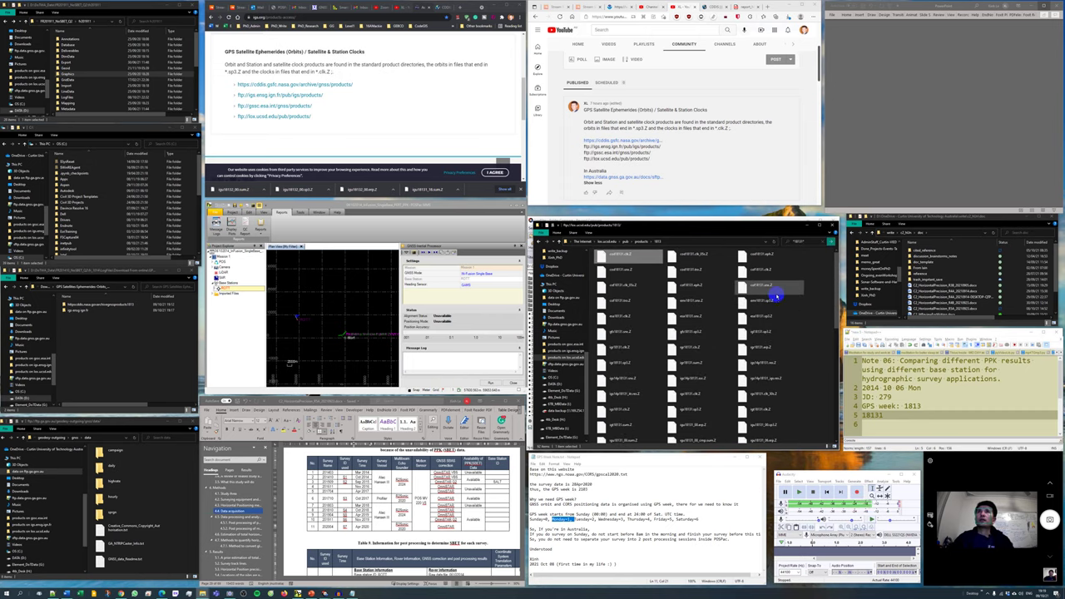
scroll(776, 301, "down", 5)
left_click(769, 422, "shift")
left_click(699, 434, "shift")
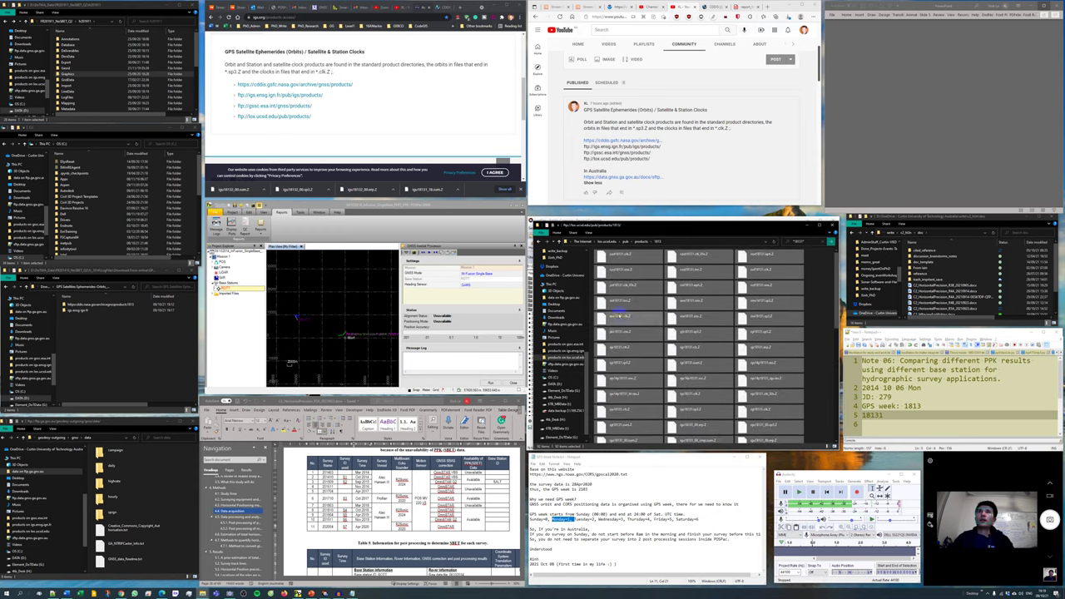
Step: Create a subfolder named lox.ucsd.edu in the GPS Satellite Ephemerides folder and paste the Monday product files into it
right_click(86, 339)
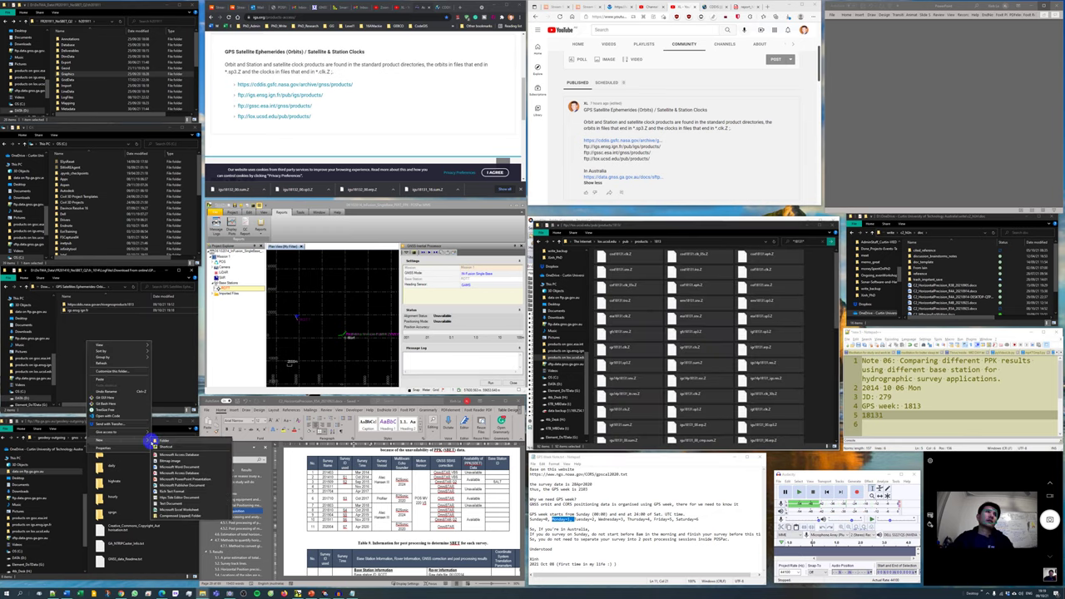
left_click(158, 442)
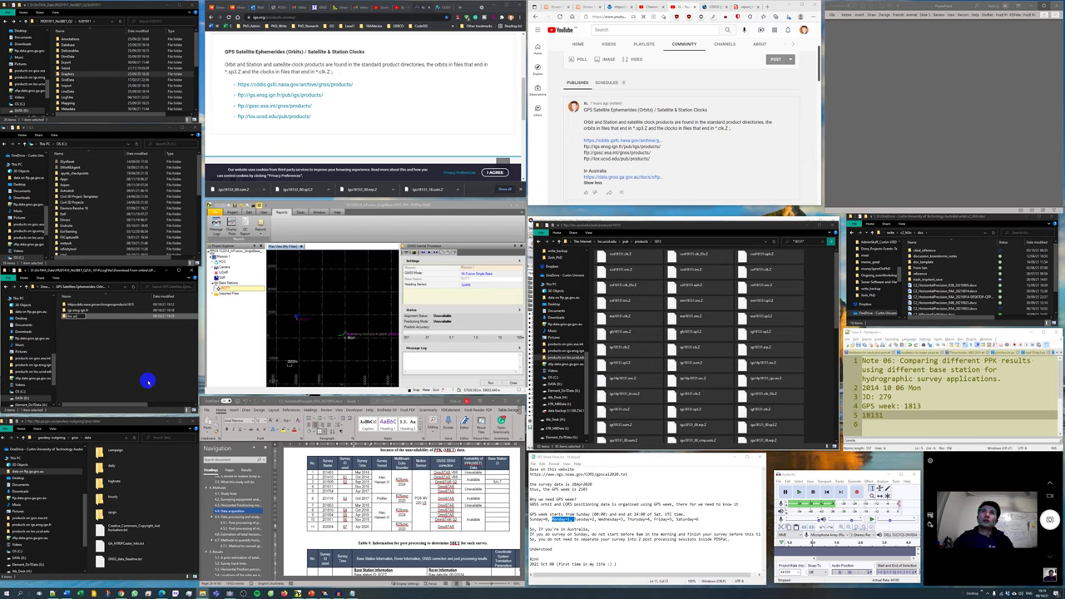
right_click(147, 381)
left_click(149, 369)
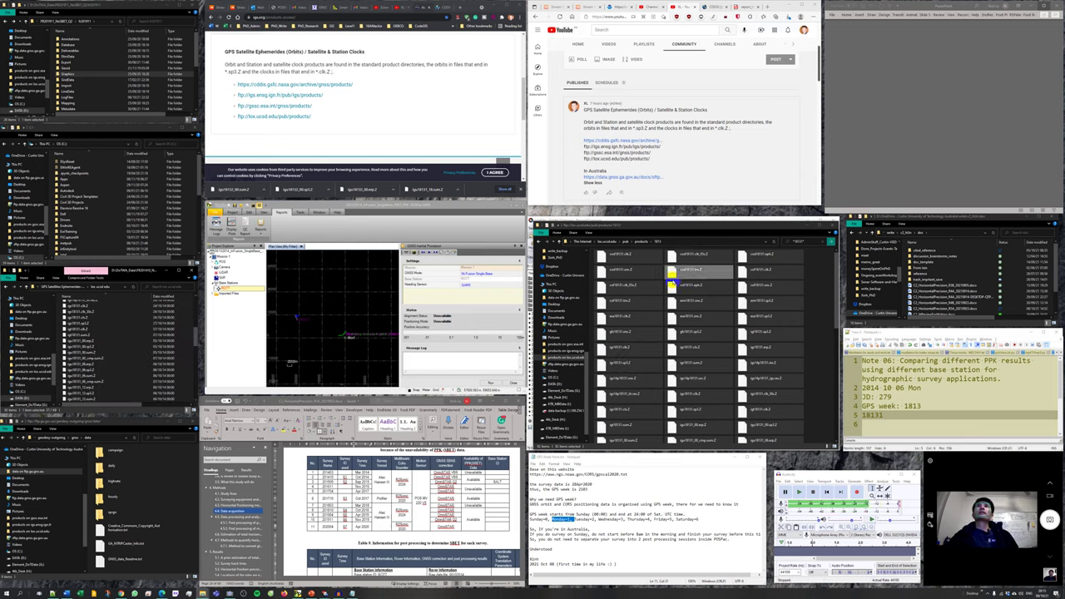
Step: Open the week 1813 folder in the gssc.esa.int products location, filter it for *18131*, and look through the Monday files
left_click(565, 344)
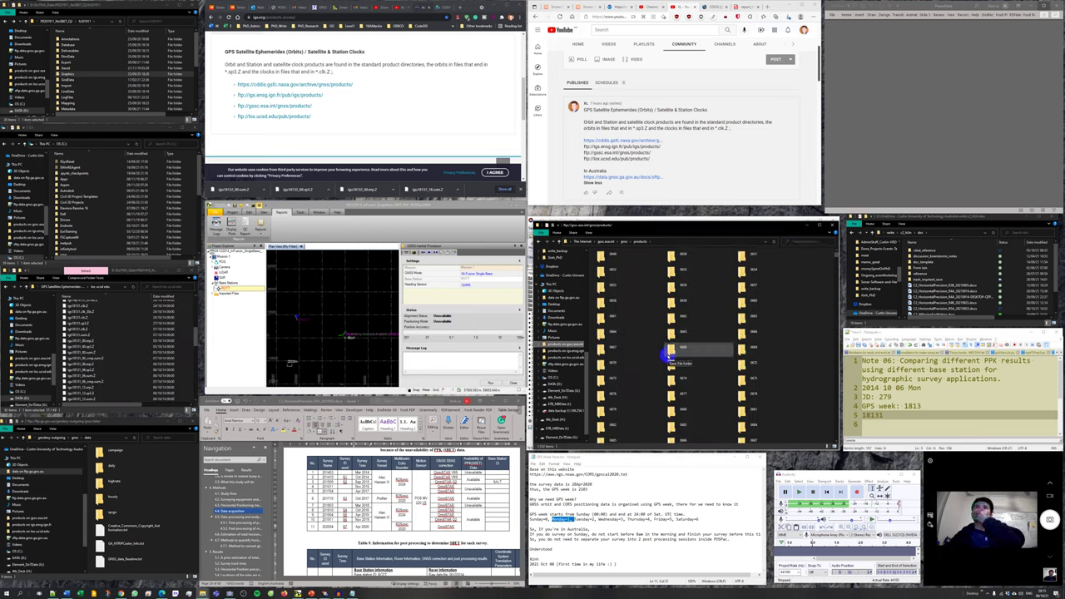
left_click(795, 241)
left_click(805, 257)
double_click(625, 254)
left_click(810, 242)
left_click(800, 249)
left_click(751, 304)
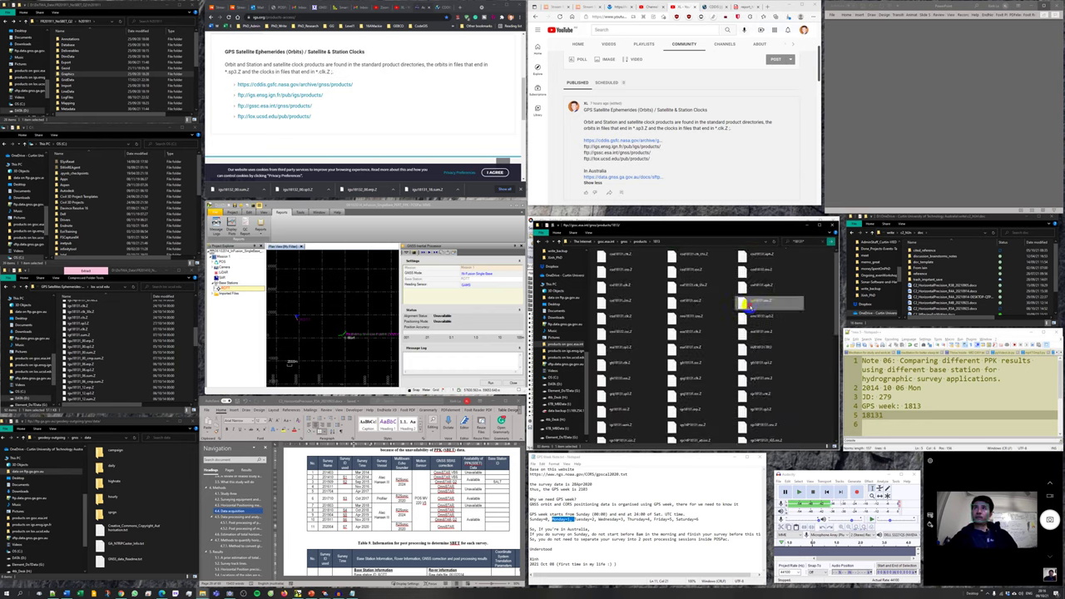
scroll(691, 324, "down", 3)
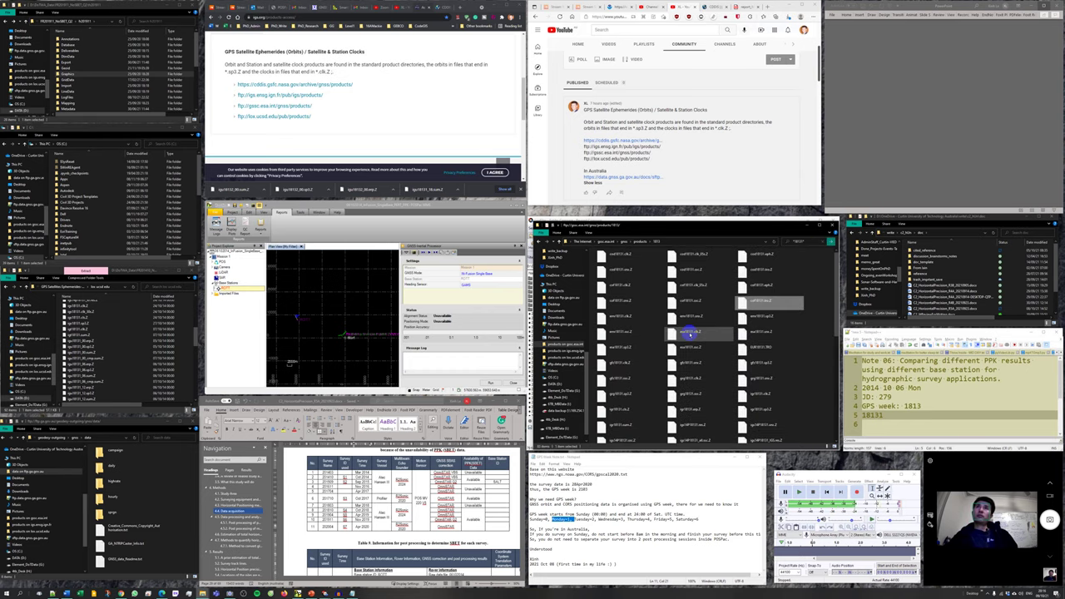
scroll(690, 332, "down", 3)
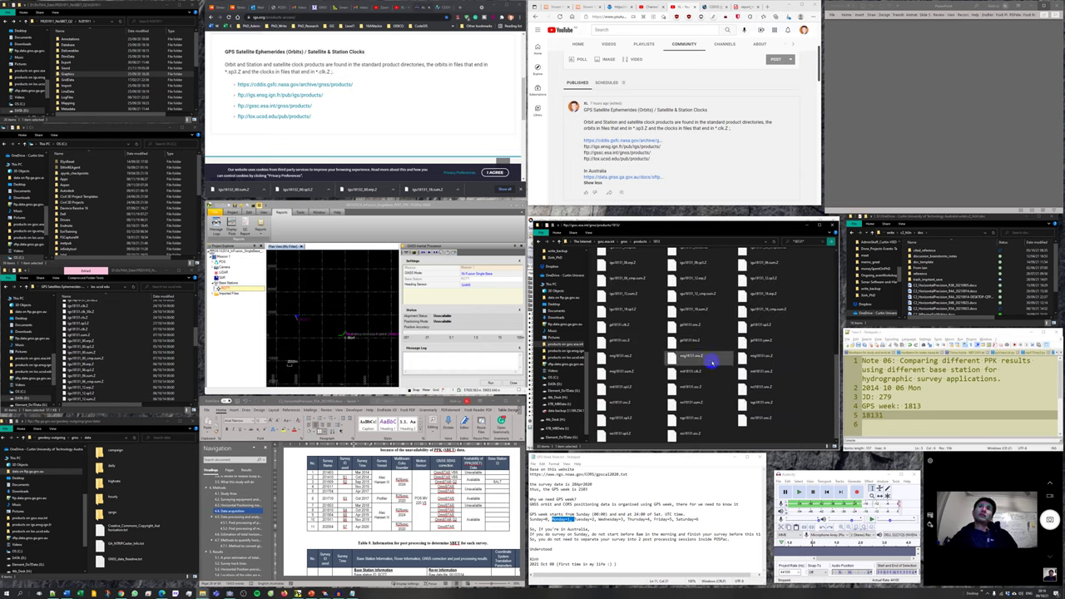
scroll(657, 320, "up", 3)
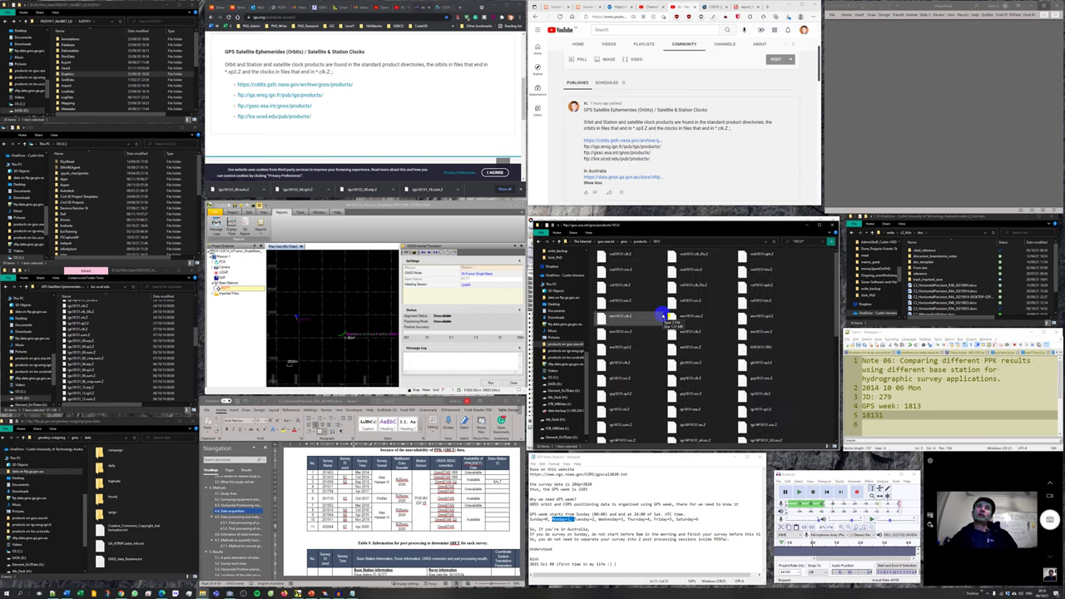
Step: Move all product files from the local lox.ucsd.edu subfolder up into the GPS Satellite Ephemerides folder
left_click(55, 351)
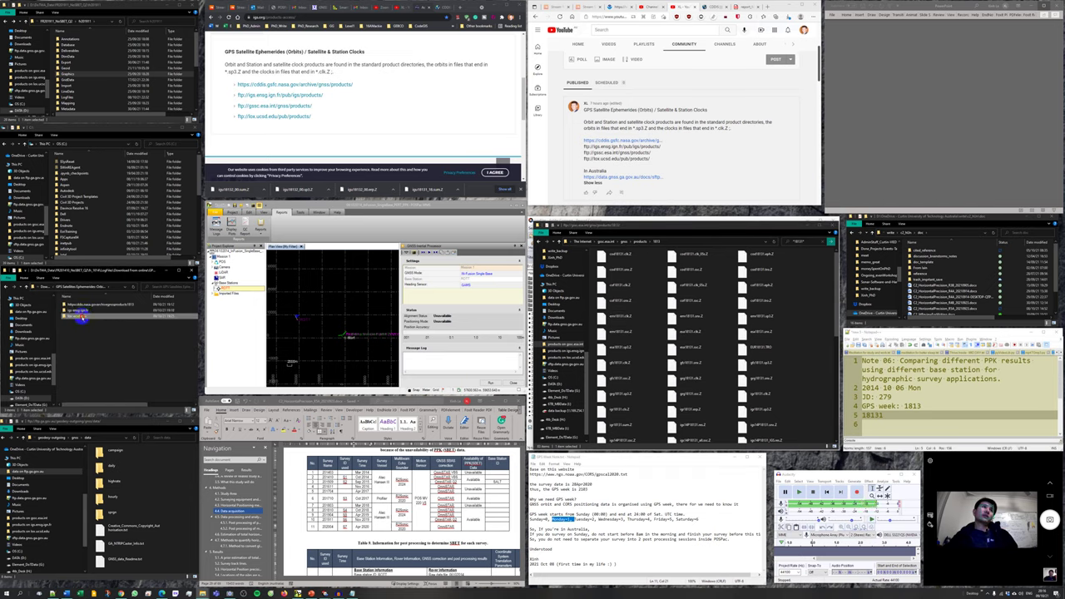
key("ctrl+a")
left_click(79, 290)
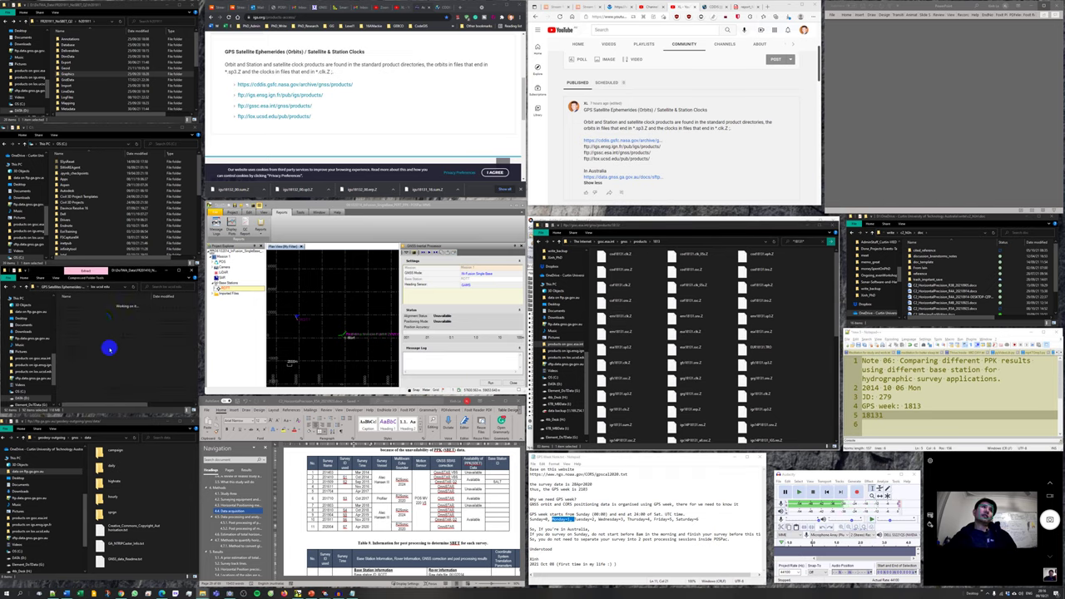
key("ctrl+v")
Step: Move all product files from the igs.ensg.ign.fr subfolder up into the GPS Satellite Ephemerides folder
double_click(86, 309)
key("ctrl+a")
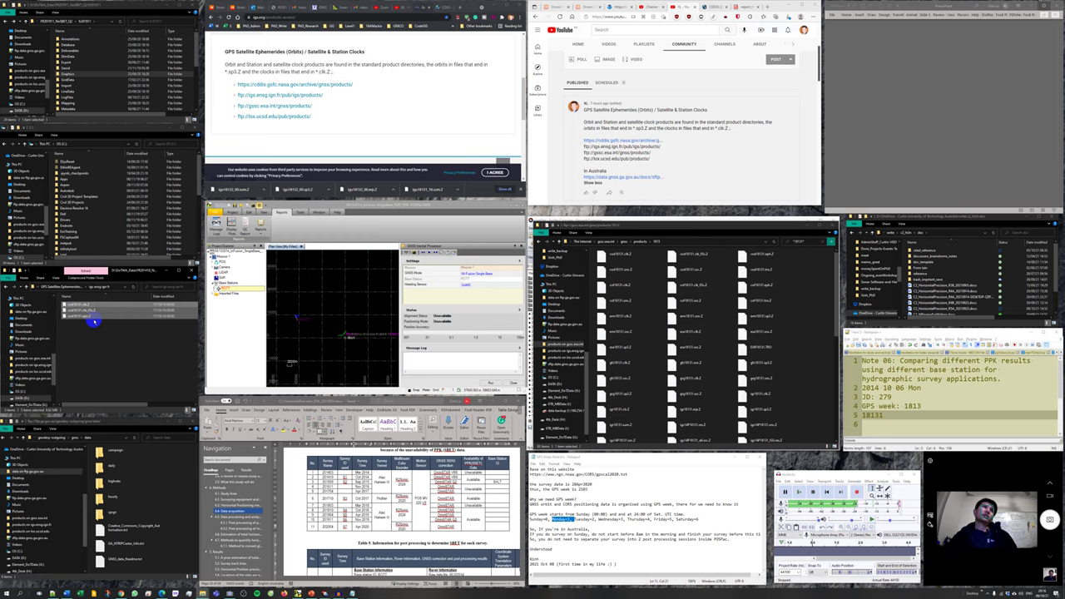
key("ctrl+x")
left_click(78, 288)
key("ctrl+v")
left_click(169, 382)
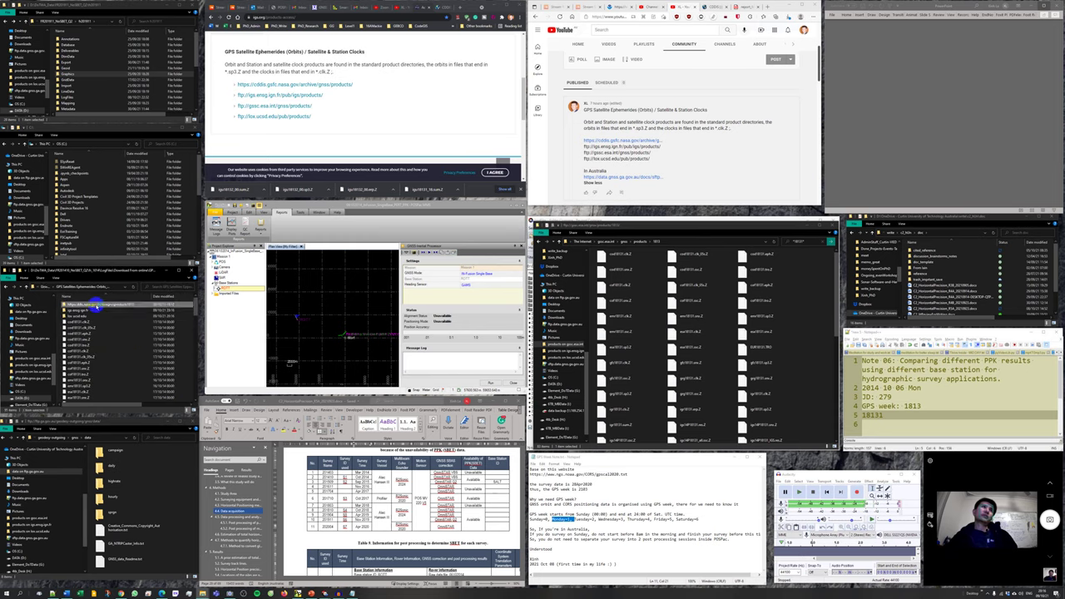
Step: Move all product files from the cddis subfolder up into the GPS Satellite Ephemerides folder using Explorer instead of TeraCopy
double_click(98, 305)
key("ctrl+a")
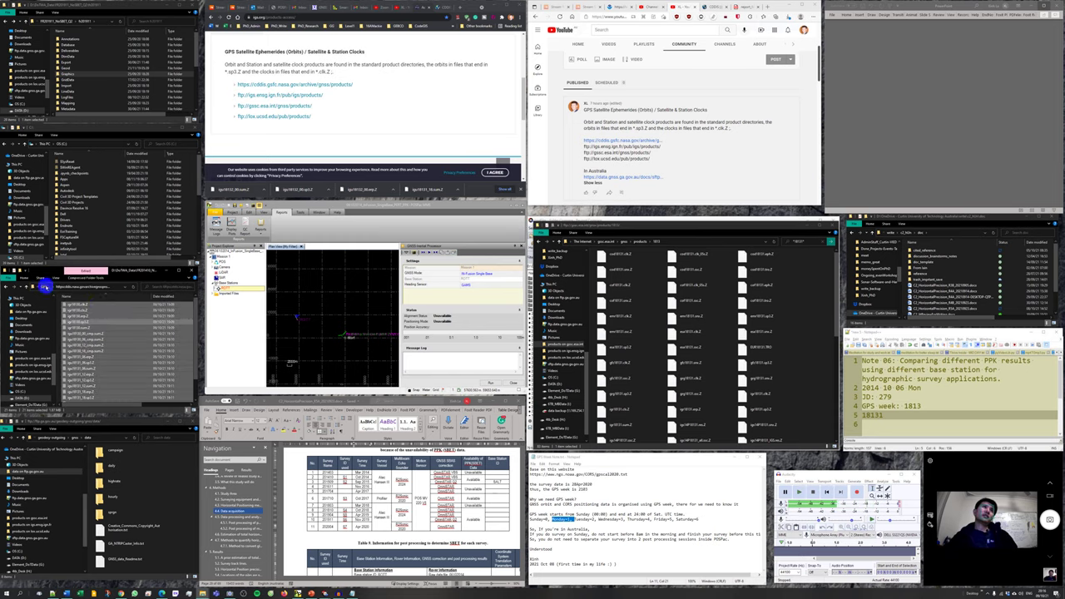
left_click(44, 286)
right_click(128, 337)
left_click(154, 376)
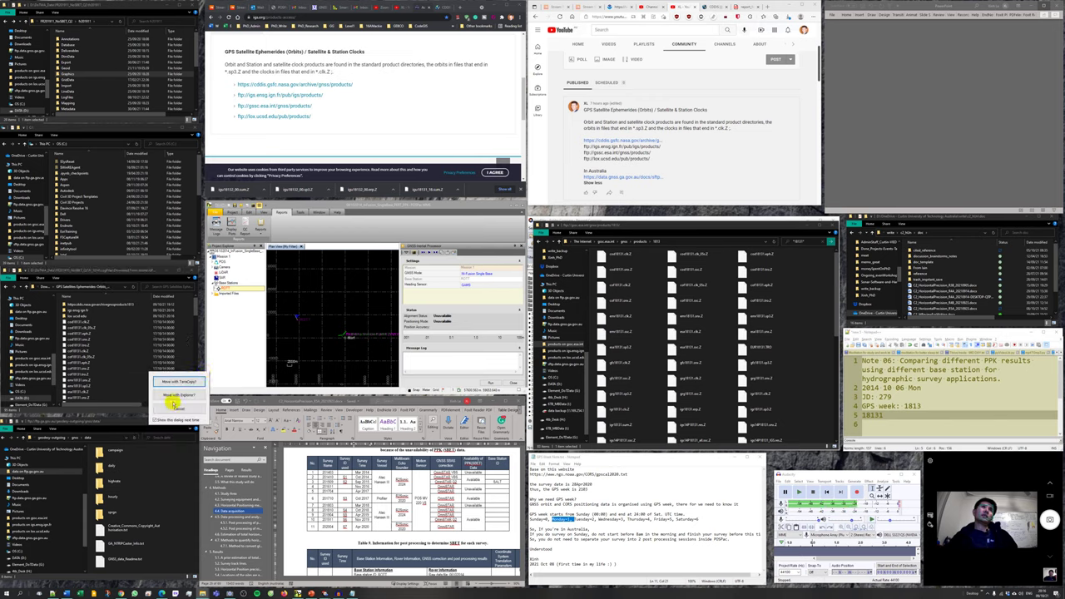
left_click(174, 395)
left_click(139, 362)
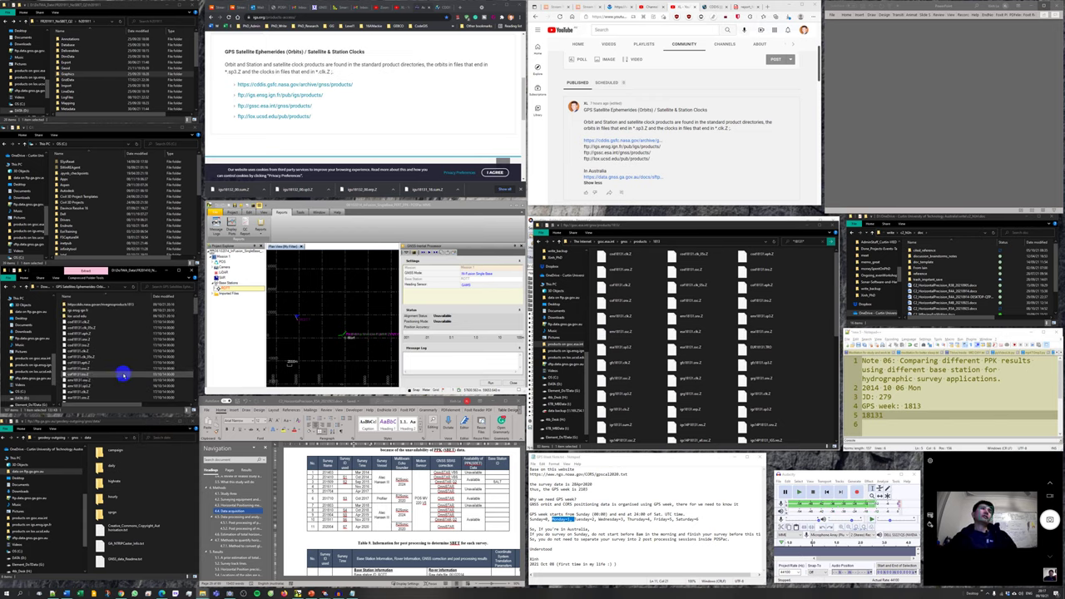
Step: Go up to the Download From online folder and refresh its listing
left_click(47, 285)
right_click(101, 345)
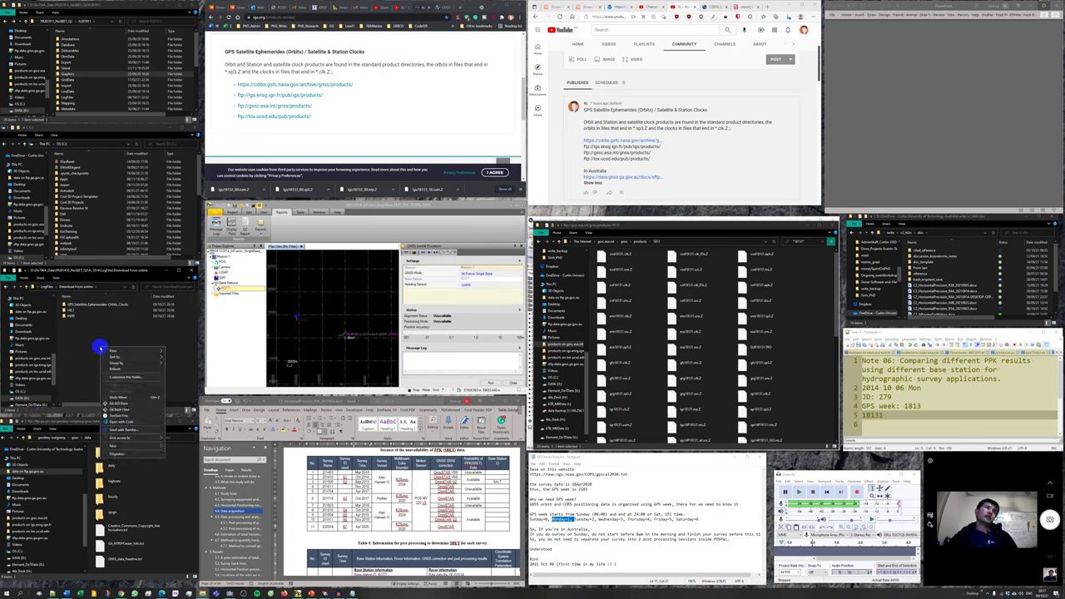
left_click(125, 368)
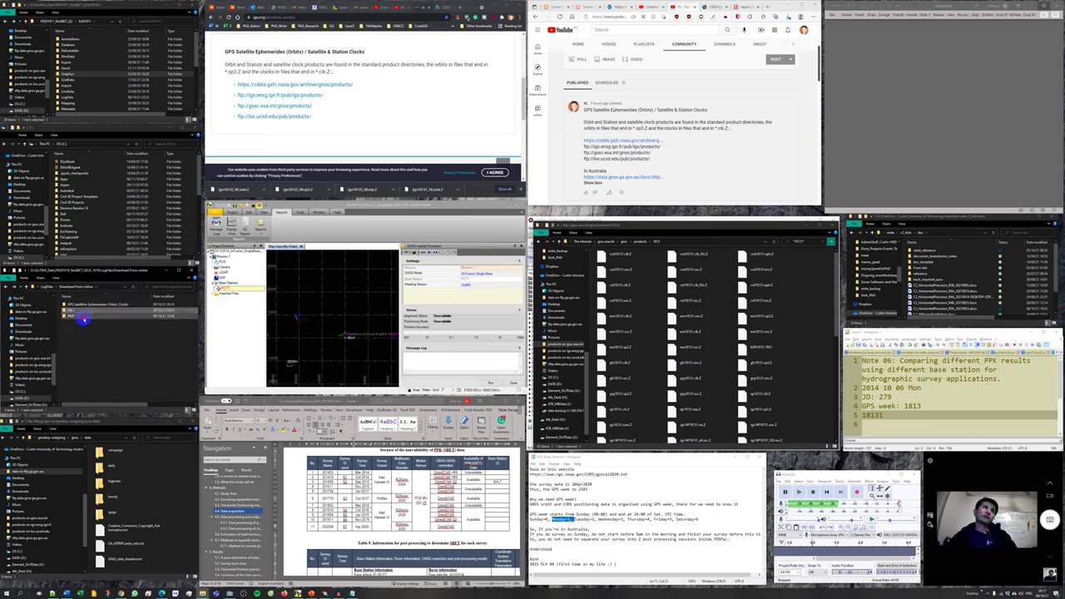
right_click(111, 341)
left_click(137, 363)
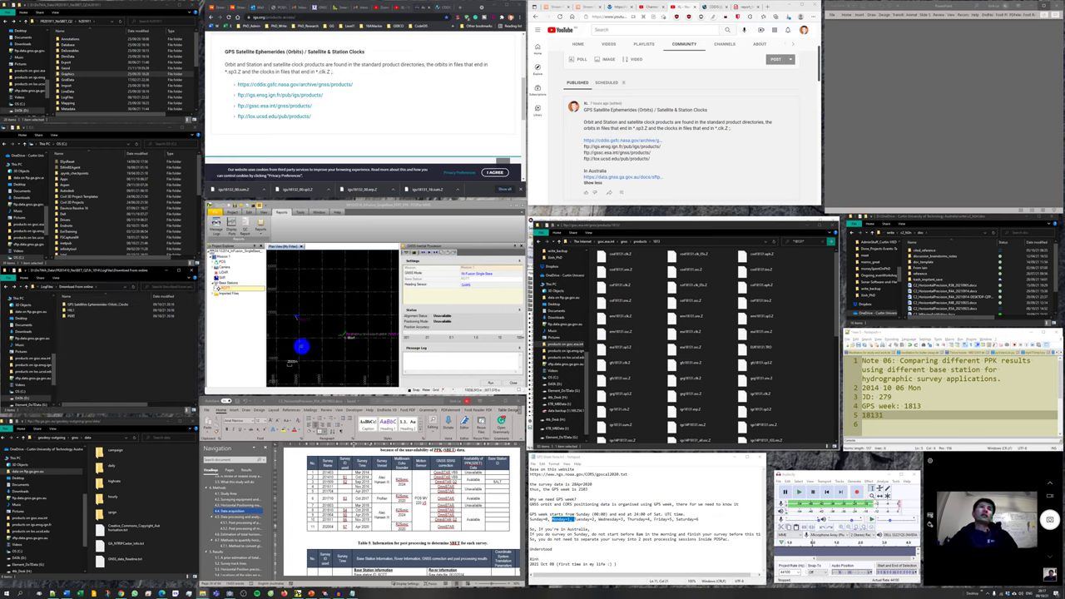
Step: Delete the existing base station and its three imported observation files from the POSPac project
left_click_drag(325, 333, 321, 330)
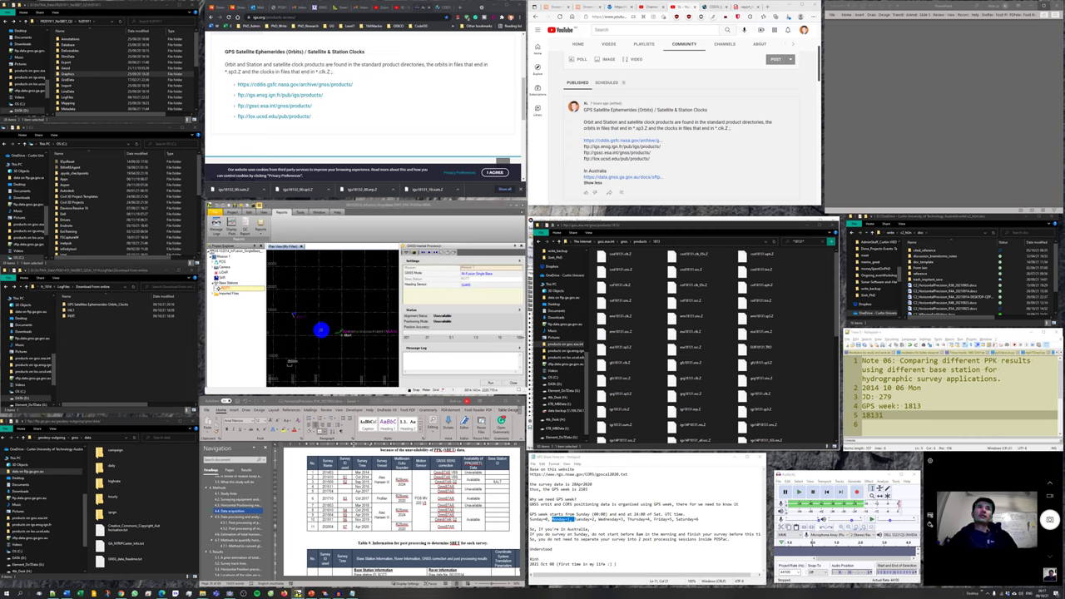
left_click(215, 288)
left_click(212, 299)
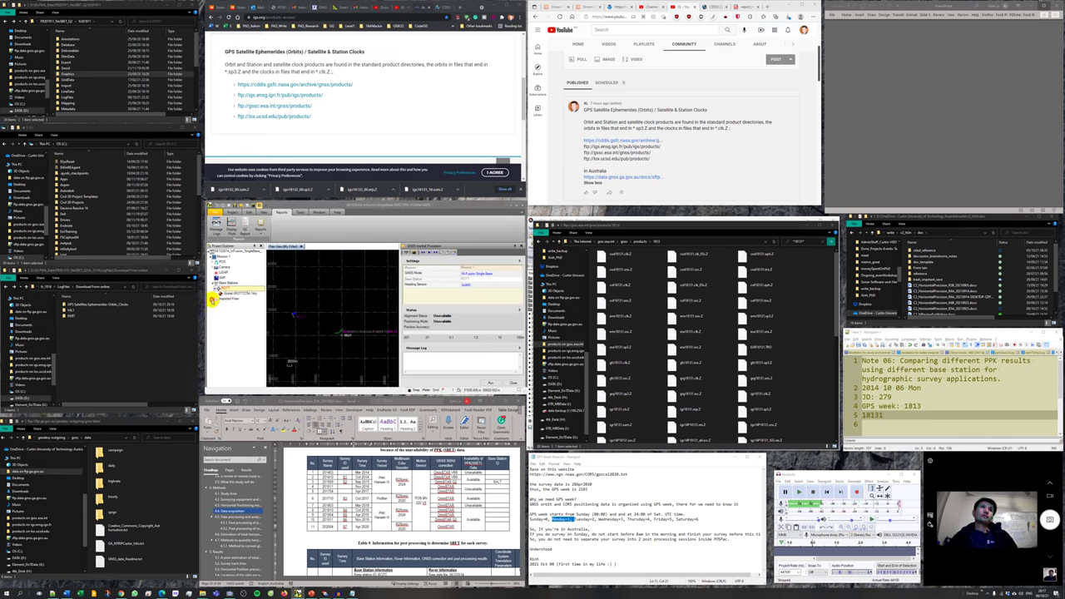
left_click(211, 301)
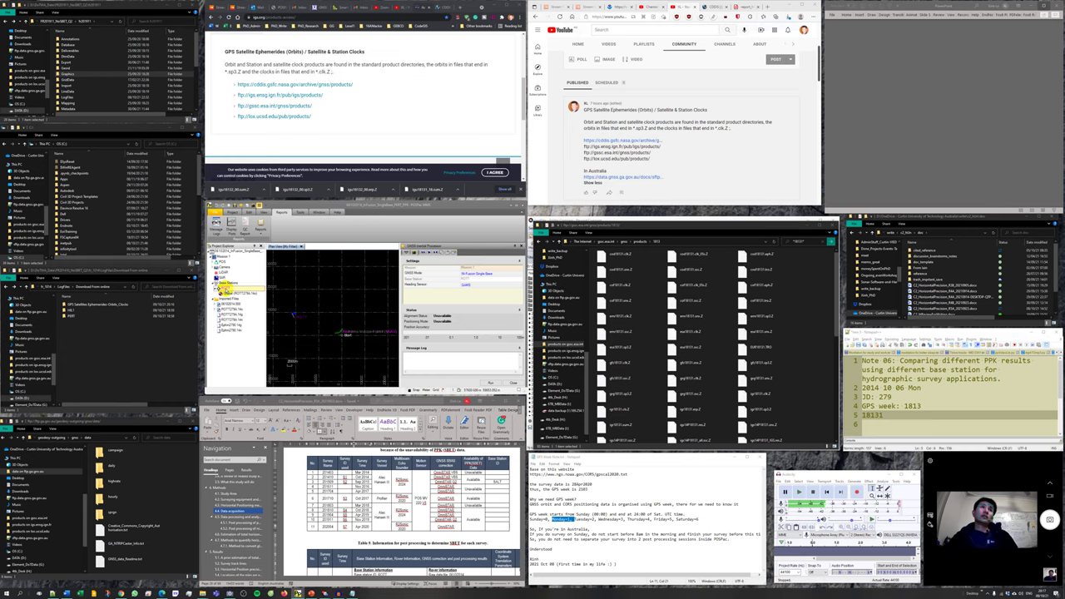
right_click(225, 288)
left_click(238, 293)
double_click(235, 299)
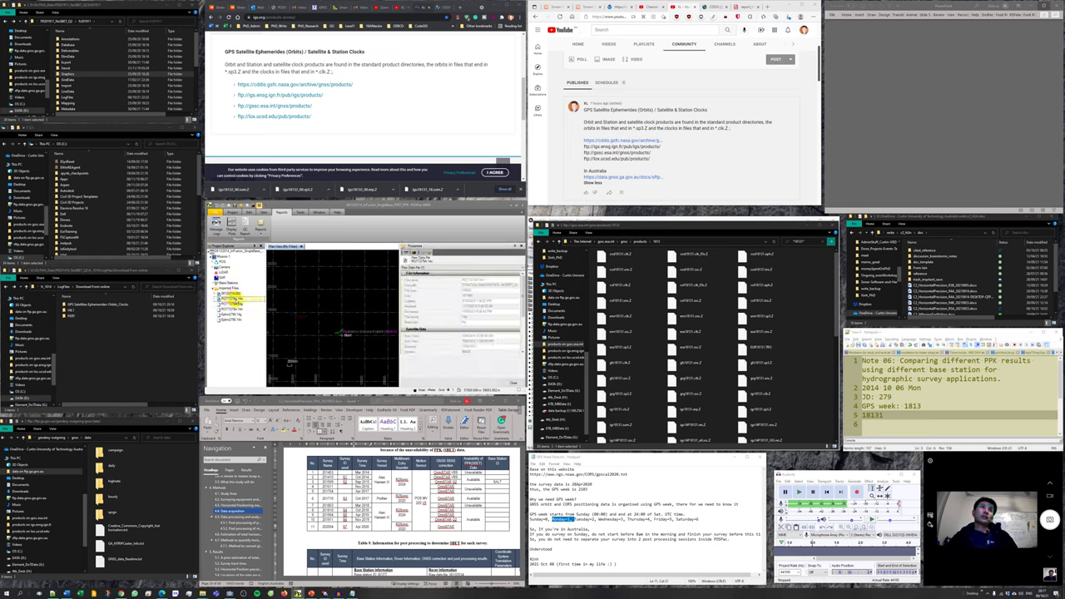
left_click(235, 309, "shift")
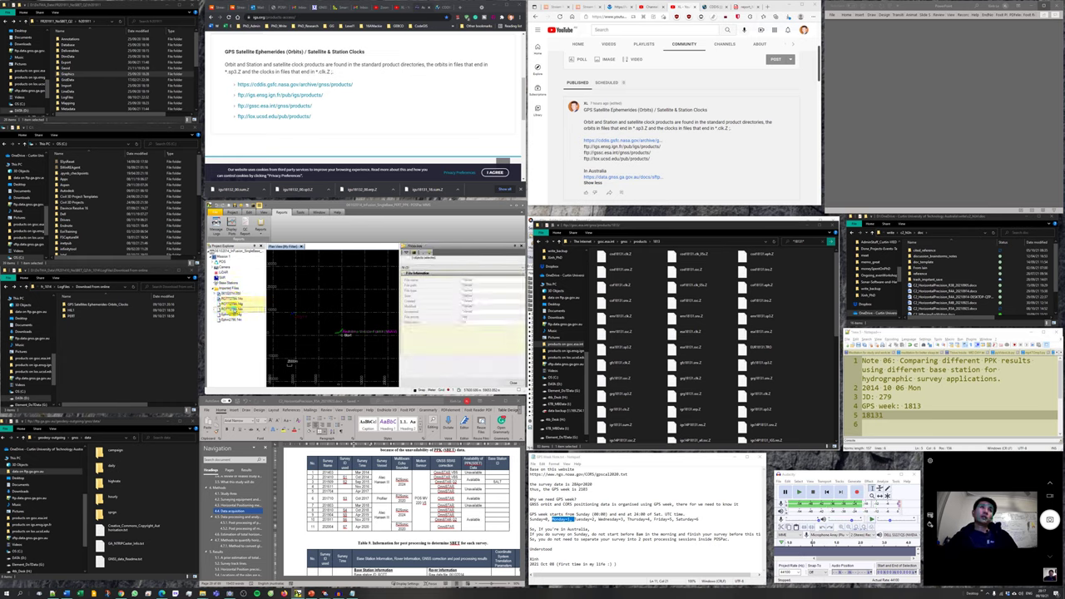
right_click(234, 310)
left_click(248, 313)
Step: In the PERT download folder, permanently delete the three uncompressed pert2790 files, keeping the .Z archives
left_click(76, 316)
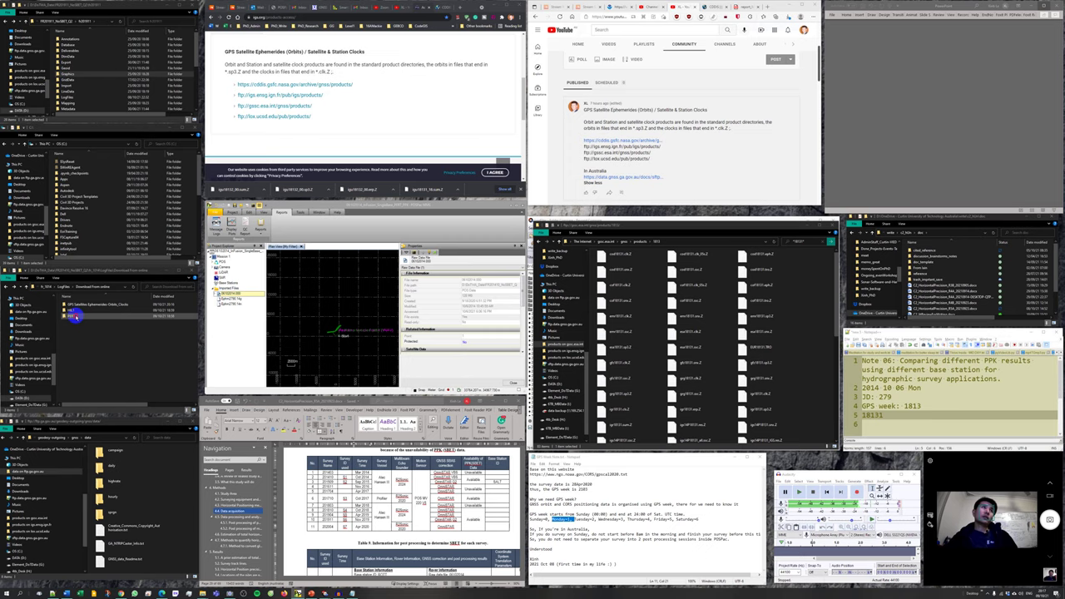
double_click(76, 316)
left_click(94, 305)
left_click(83, 316, "ctrl")
left_click(82, 327, "ctrl")
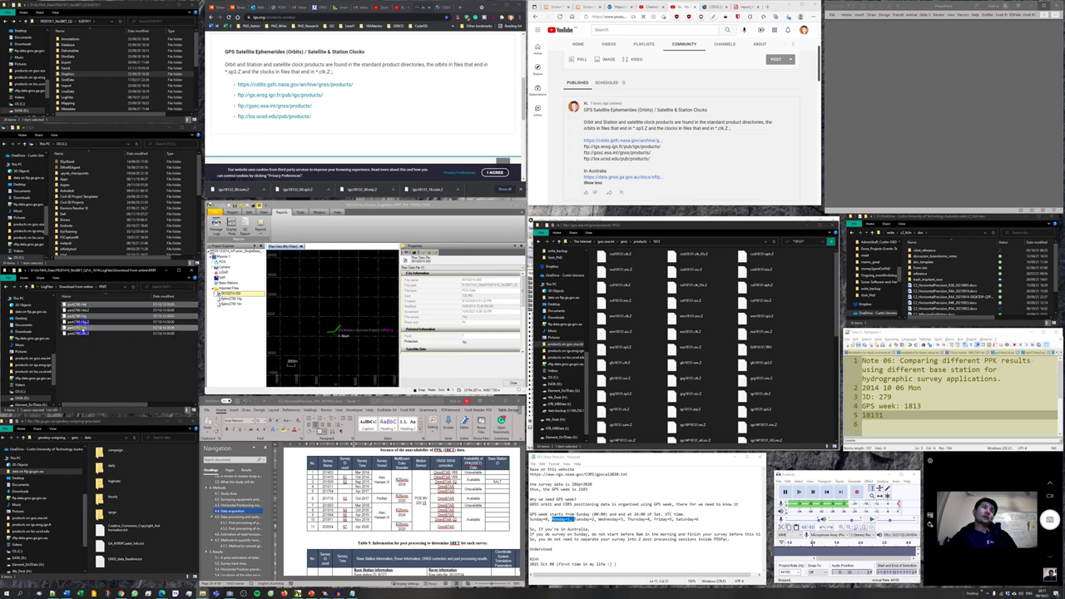
right_click(80, 328)
left_click(112, 442)
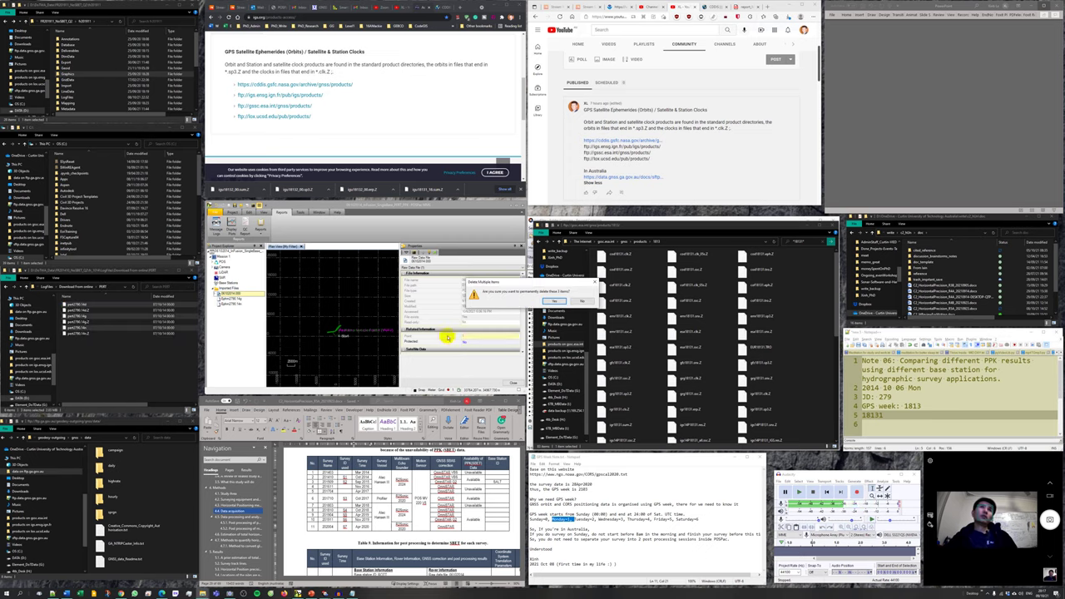
left_click(545, 301)
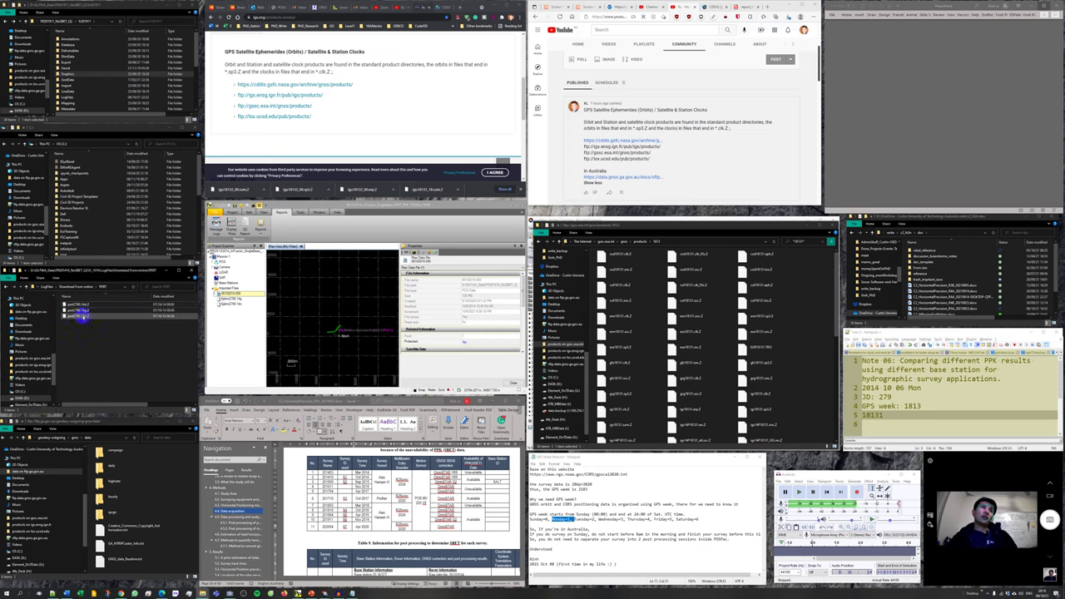
Step: Import the three pert2790 .Z archives from the PERT folder into the POSPac project
left_click(79, 305)
left_click(88, 316, "shift")
left_click_drag(79, 303, 339, 349)
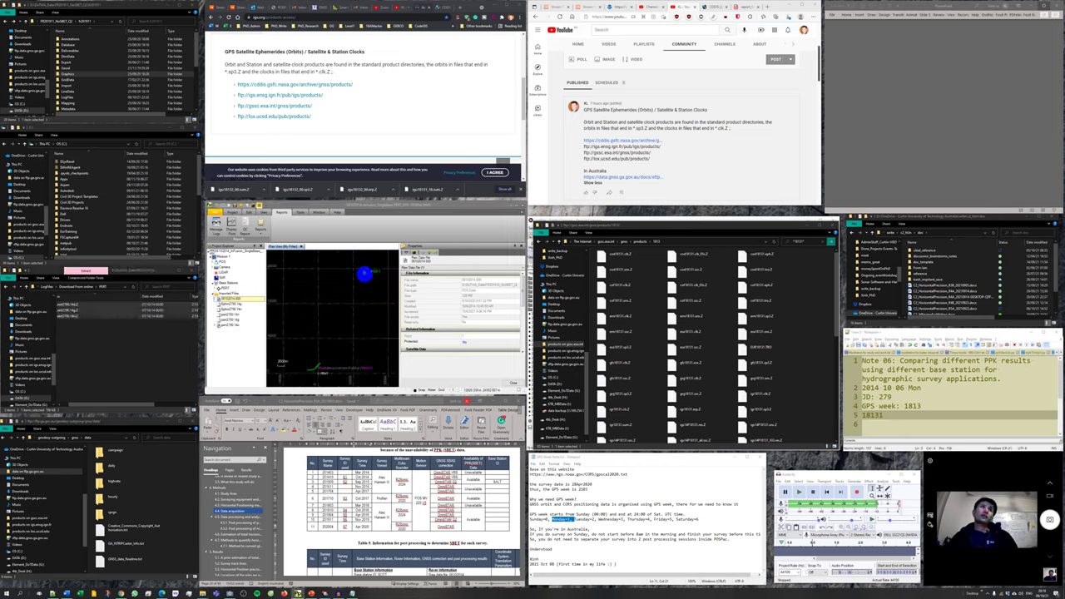
left_click(107, 356)
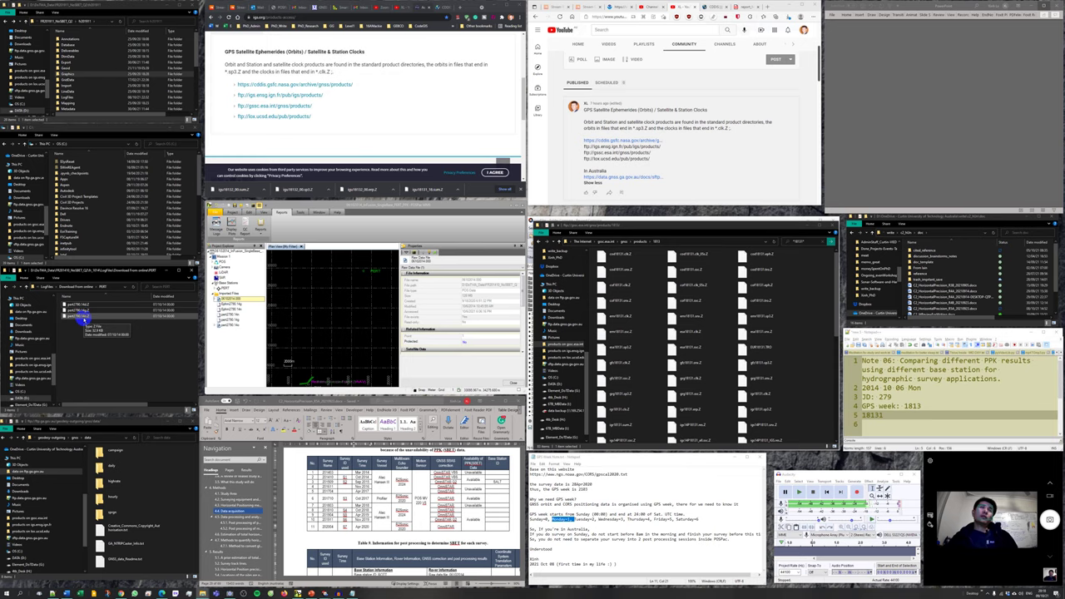
Step: Examine the imported PERT station's coordinates, plus its antenna and reference frame settings in the Coordinate Manager
left_click(225, 326)
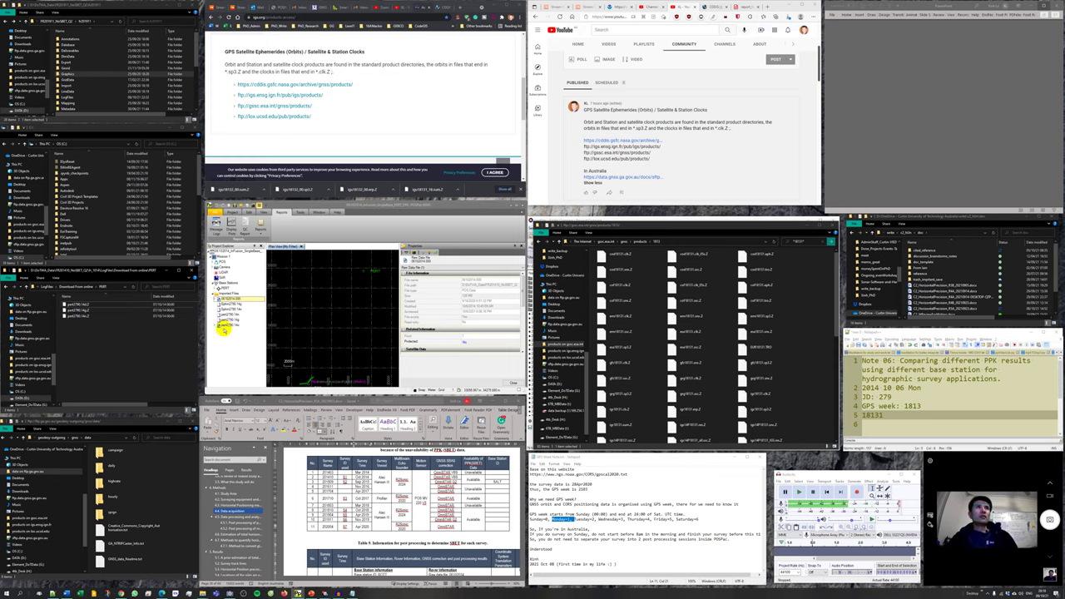
left_click(222, 330)
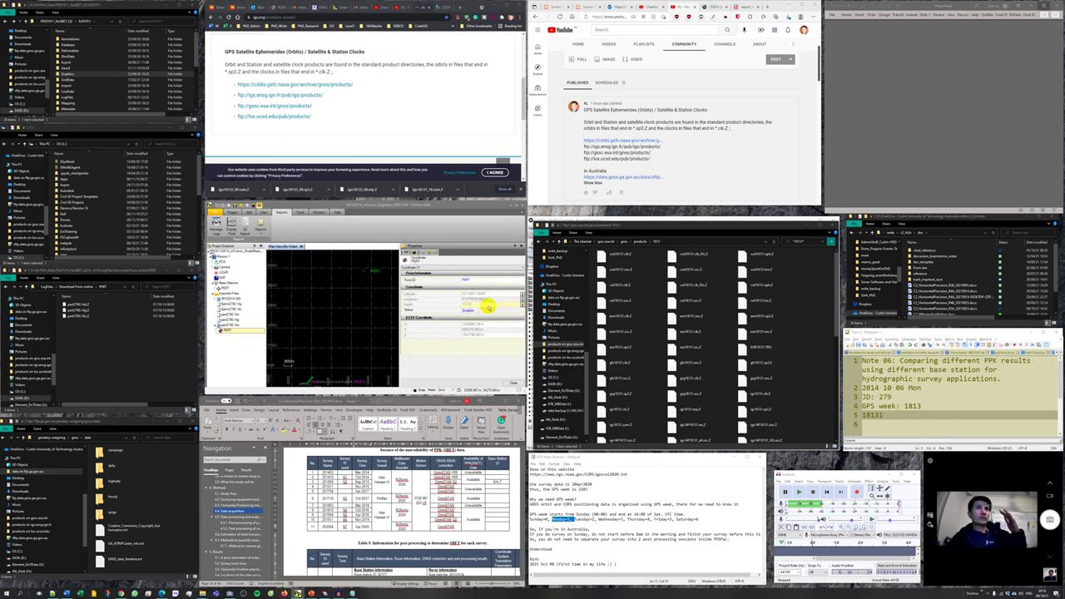
left_click(223, 289)
right_click(221, 288)
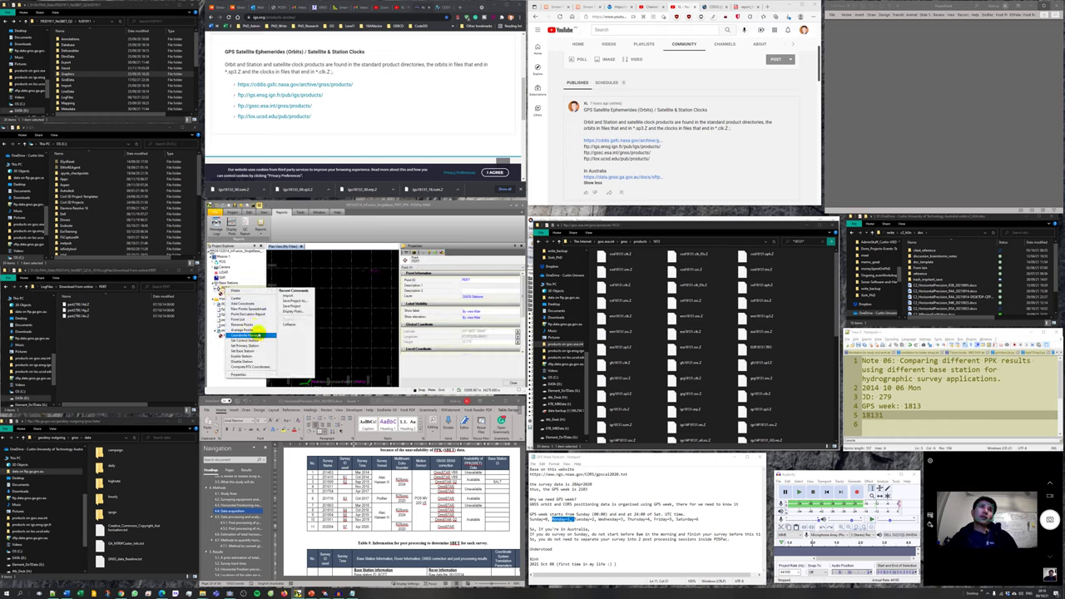
left_click(257, 336)
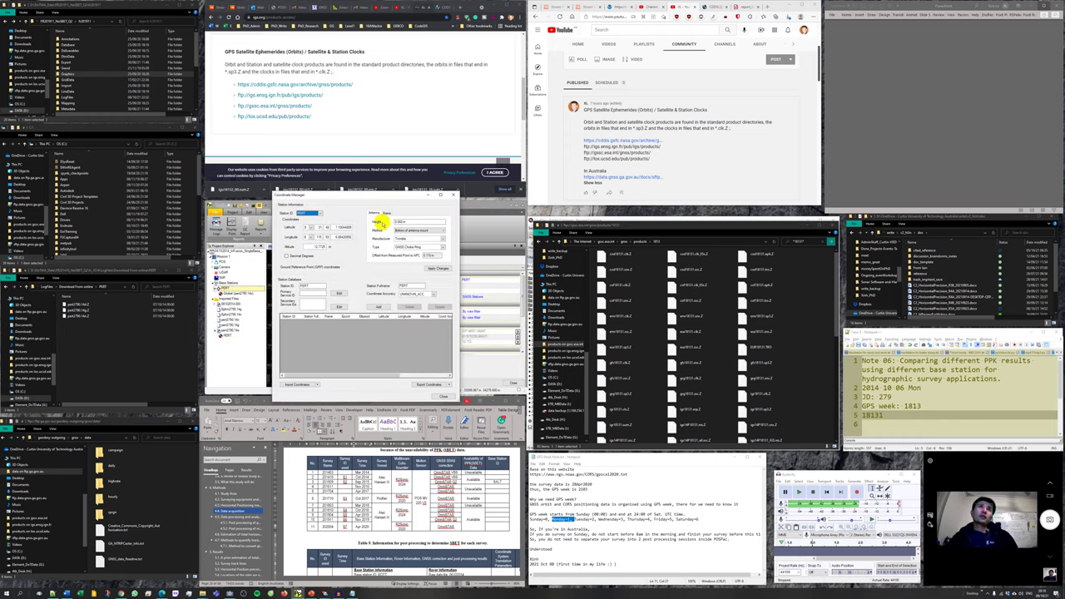
left_click_drag(376, 196, 387, 197)
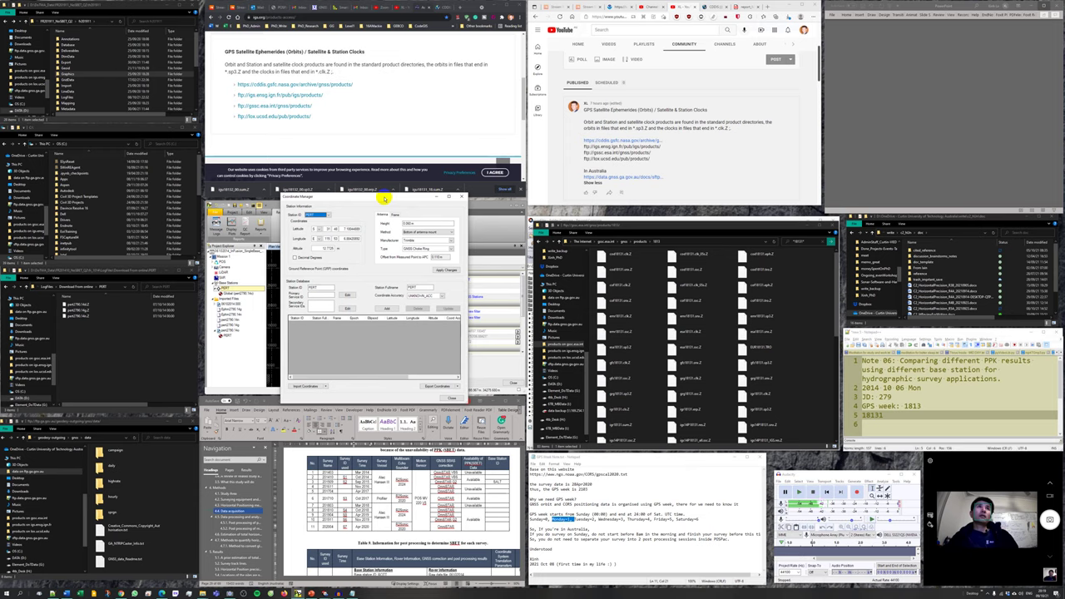
left_click(396, 213)
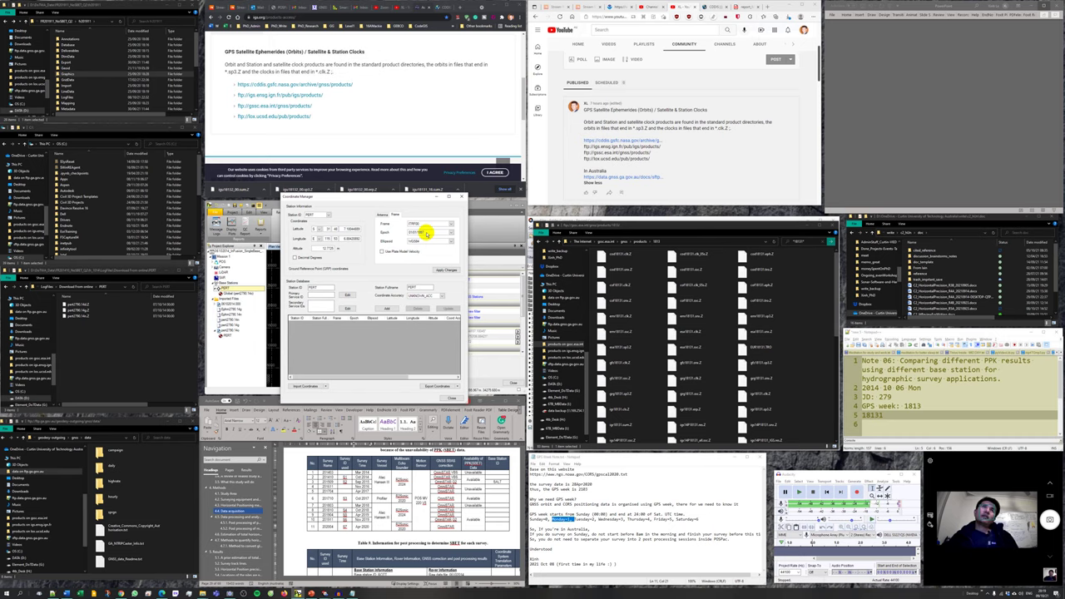
left_click(382, 215)
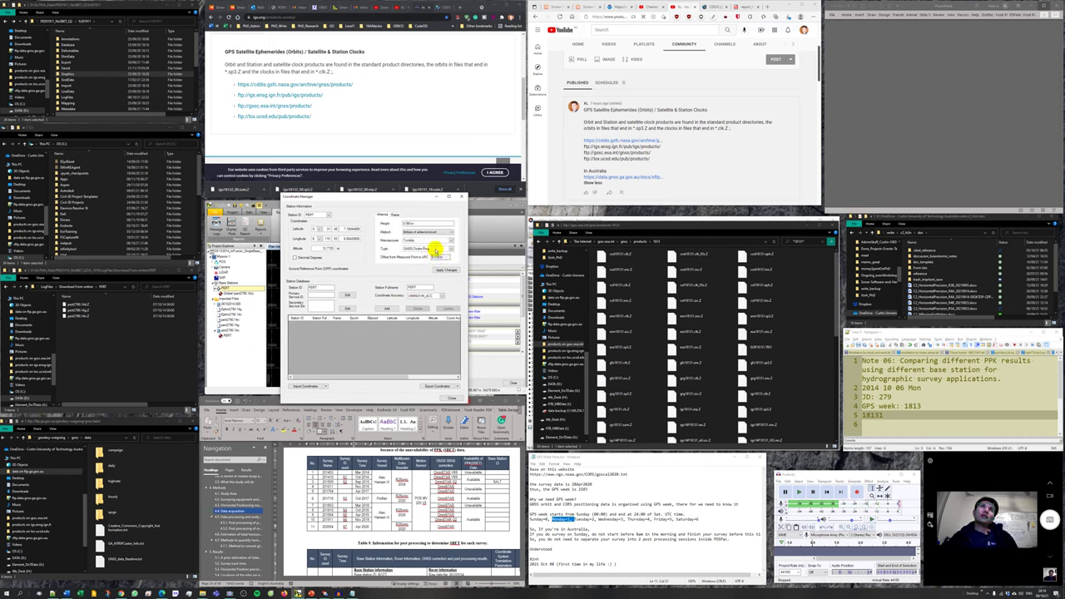
left_click(451, 398)
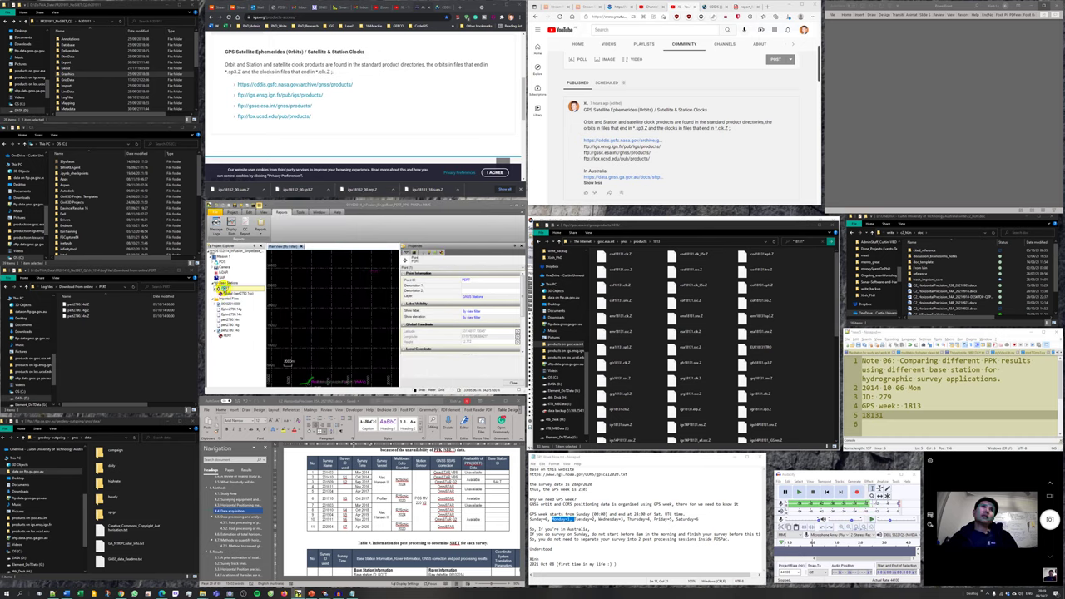
Step: Set PERT as the base station and dismiss the GNSS QC statistics
right_click(220, 286)
left_click(253, 354)
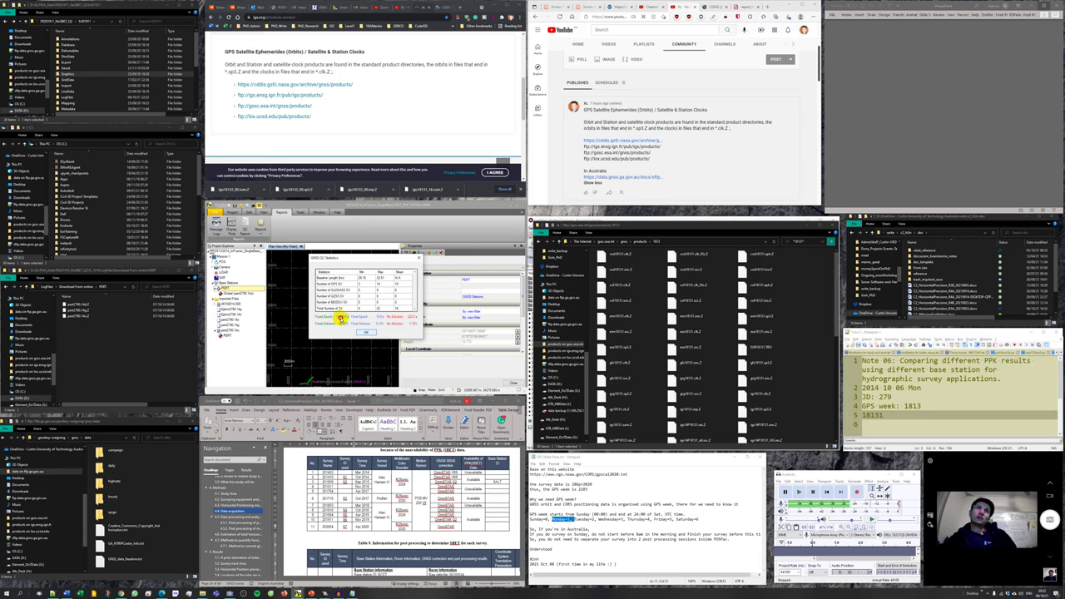
left_click(367, 332)
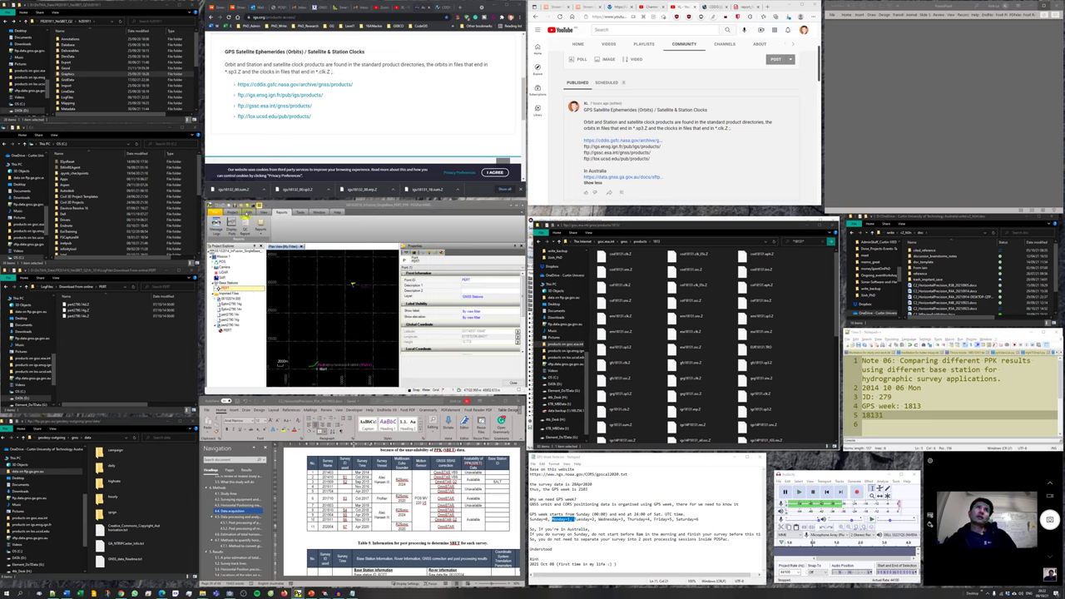
Step: Run the GNSS-Inertial Processor in IN-Fusion Single Base mode with PERT, continuing despite the base-rover separation warning
left_click(234, 212)
left_click(413, 227)
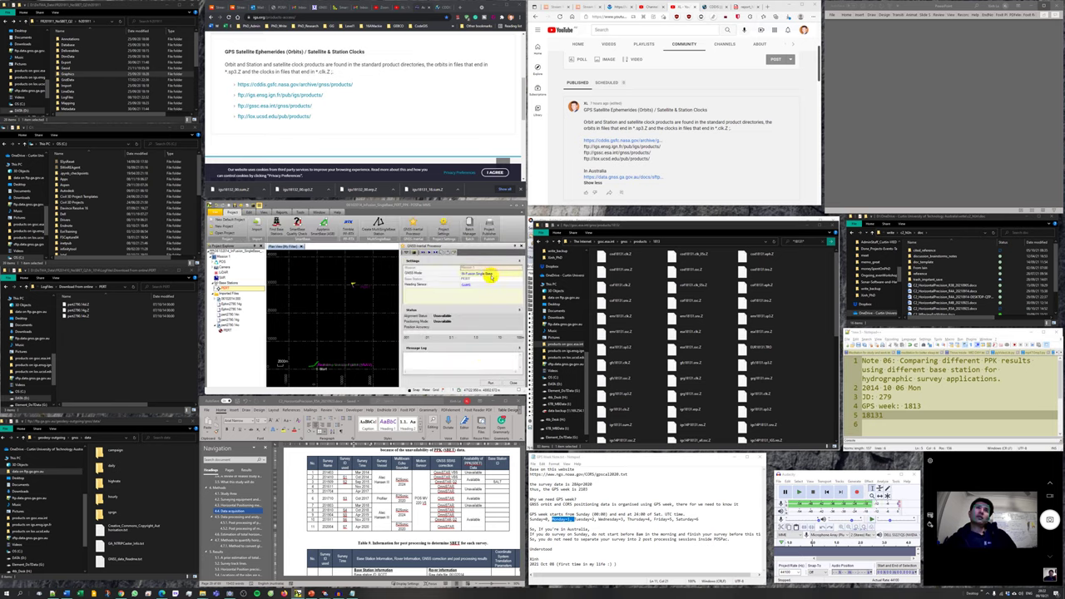
left_click(490, 382)
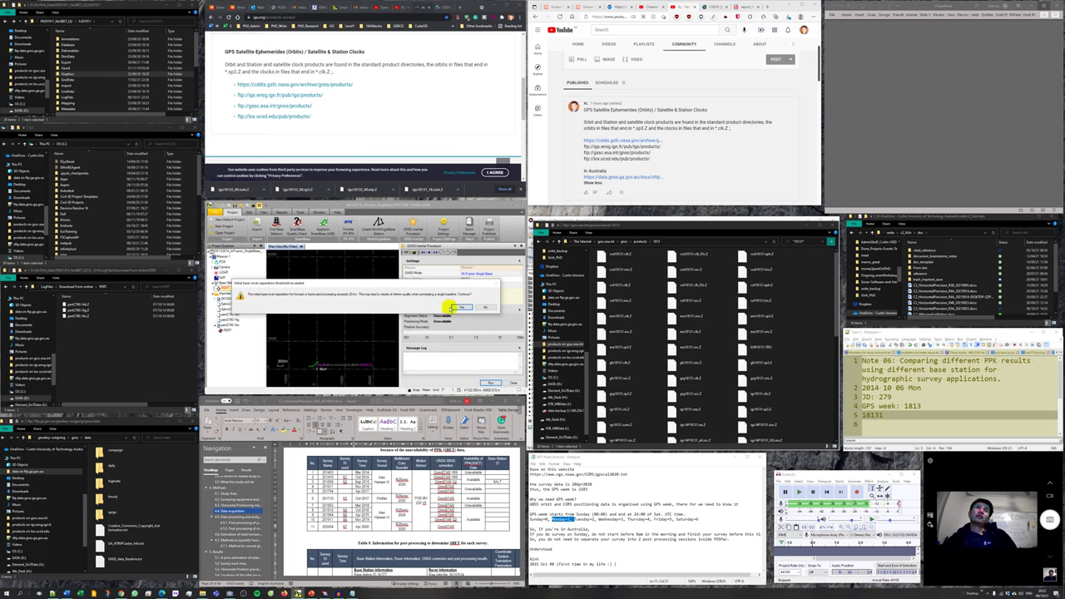
left_click(463, 307)
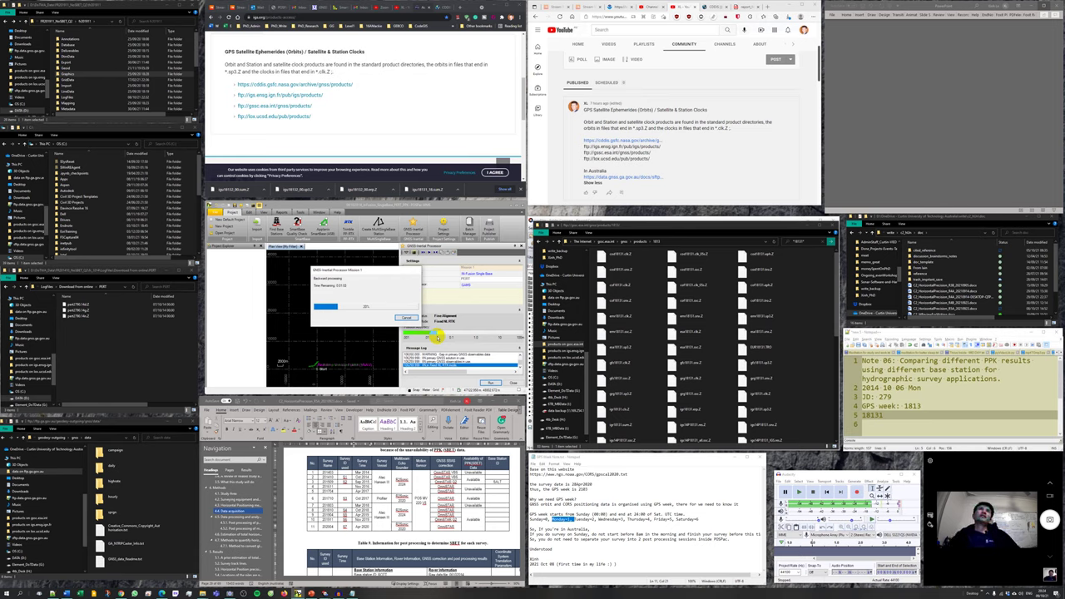
Step: Search the POSPac MMS manual in the browser for "forward processing"
left_click(263, 7)
key("ctrl+f")
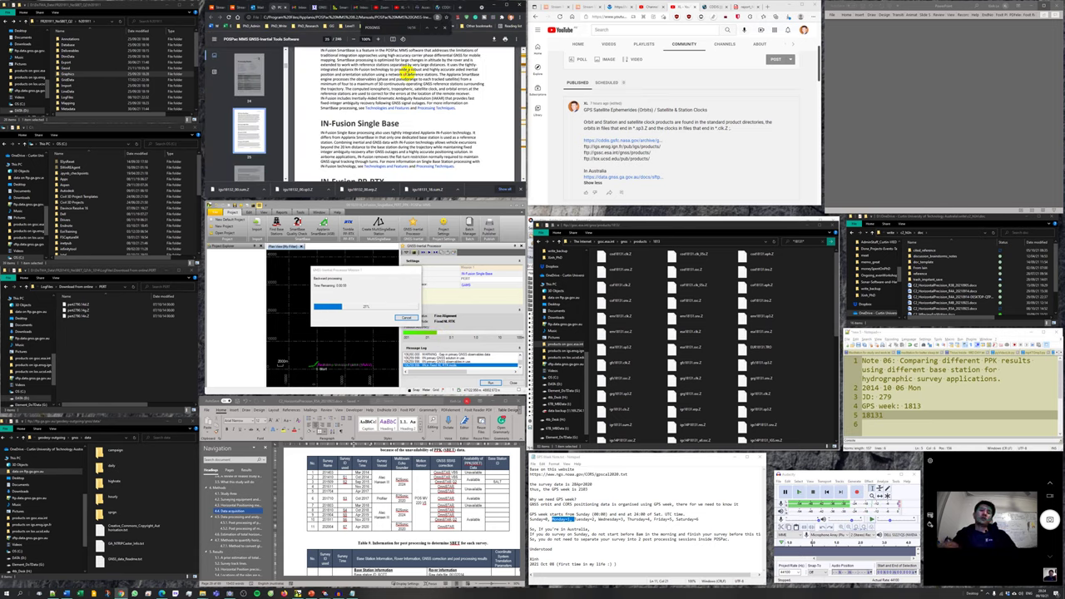
type("forward processing")
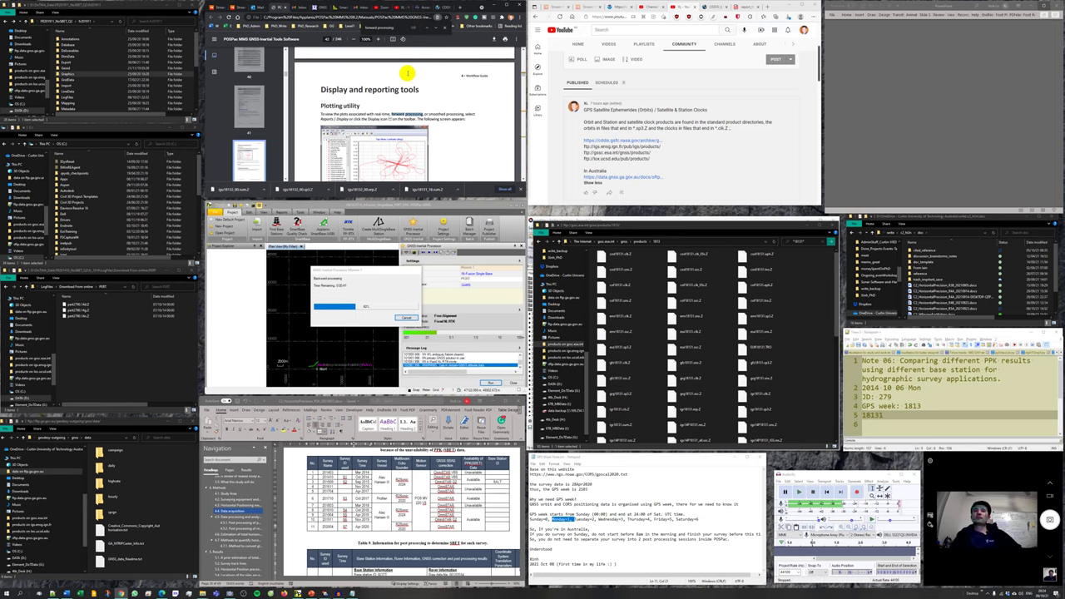
key("Return")
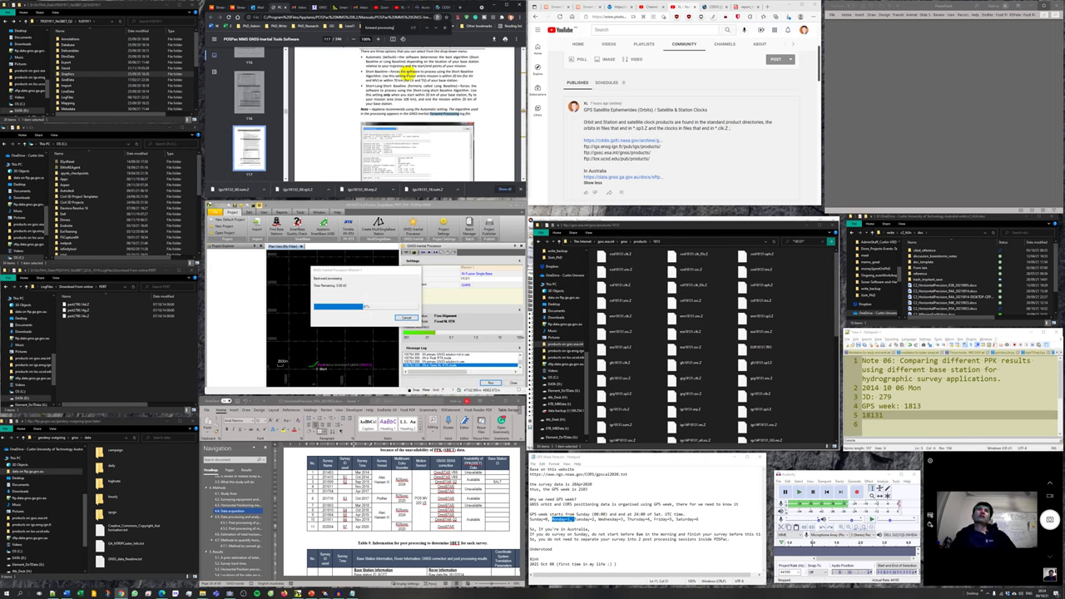
key("Return")
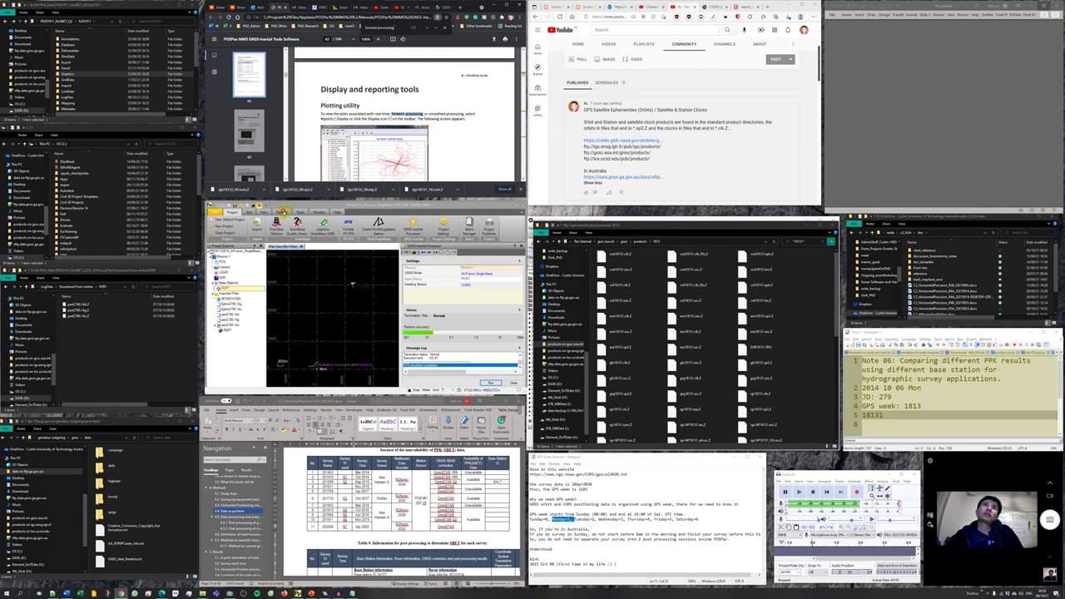
Step: Generate the Diagnostic QC report as report_Mission 1.pdf in the Report folder of the InFusion_SingleBase_PERT_PPK project's Mission 1
left_click(282, 212)
left_click(246, 226)
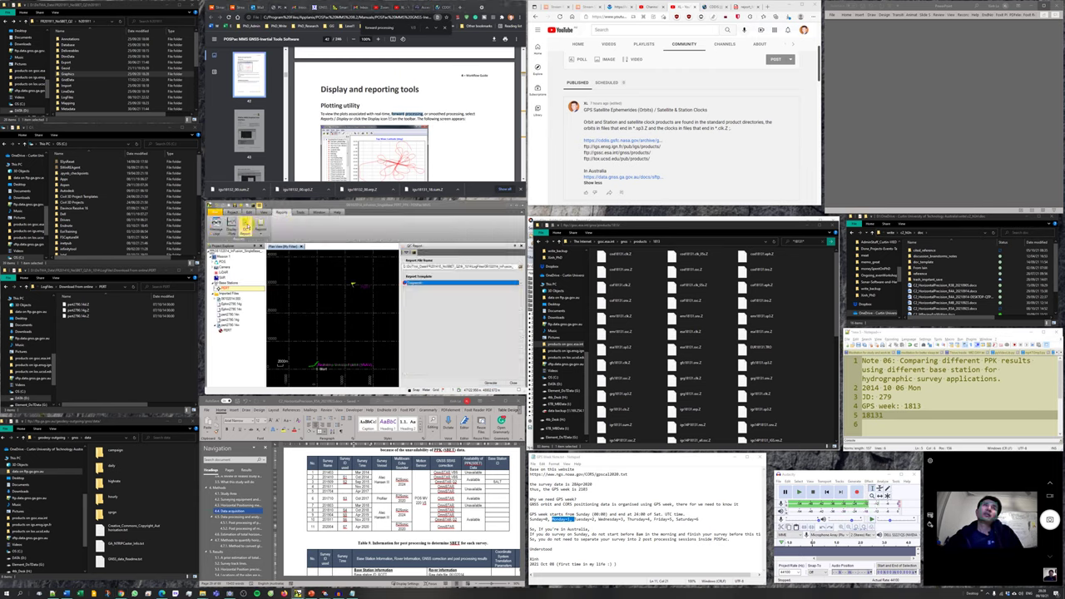
left_click(517, 268)
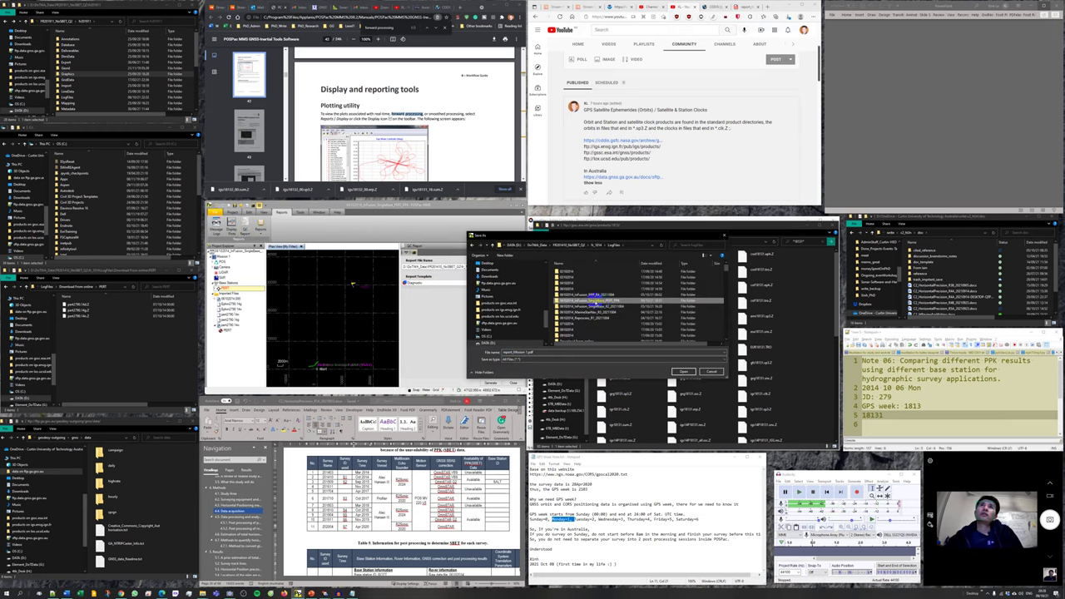
double_click(606, 300)
double_click(566, 274)
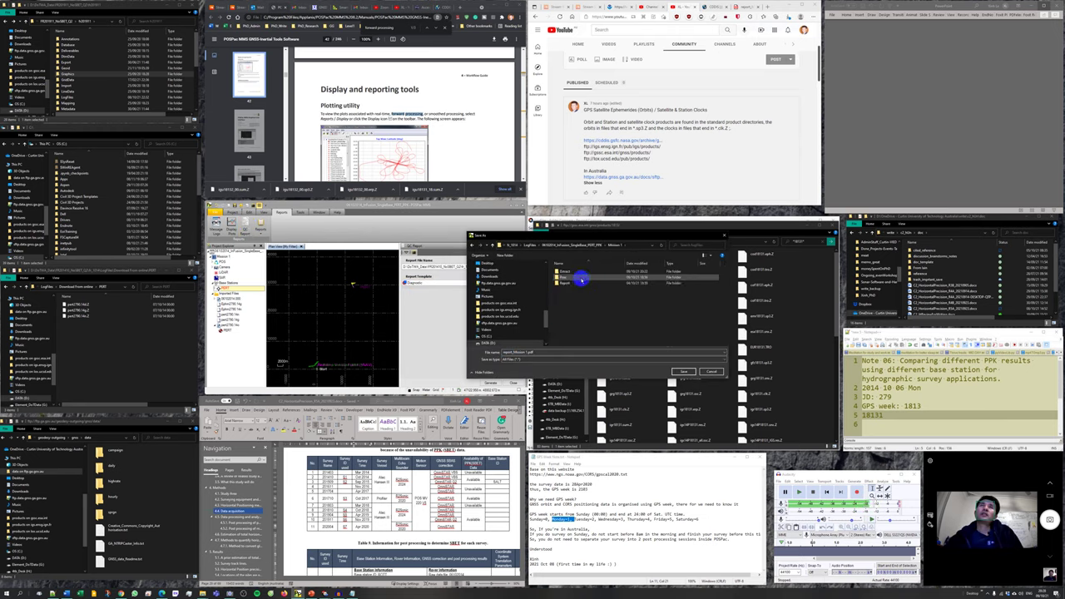
double_click(568, 285)
left_click(682, 371)
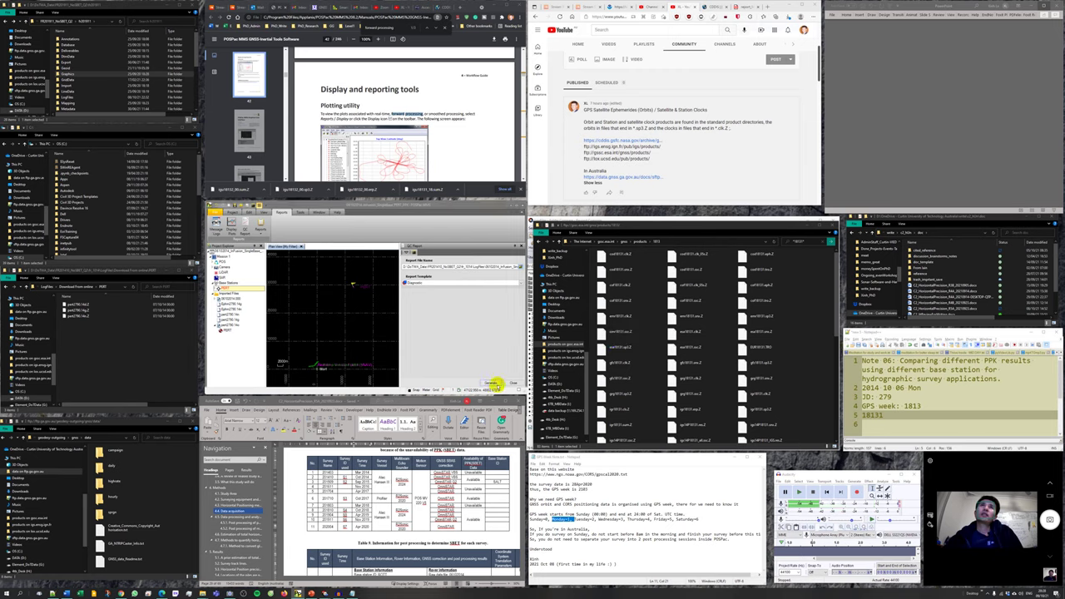
left_click(492, 383)
left_click(444, 309)
Step: Check the QC report's file path and read the general mission information in the report PDF in the browser
left_click(739, 7)
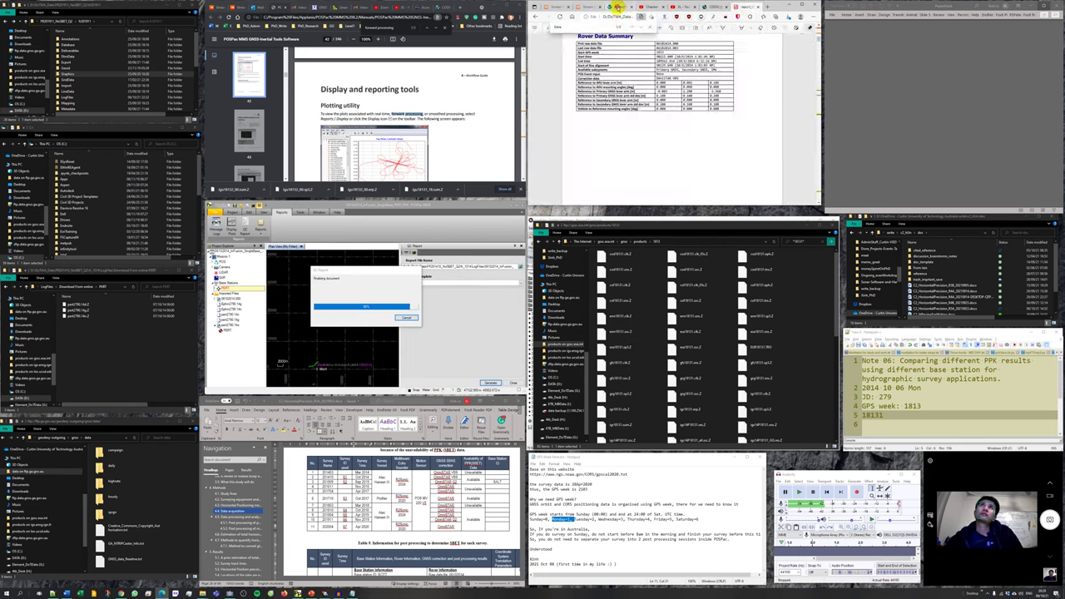
left_click(614, 7)
left_click(466, 264)
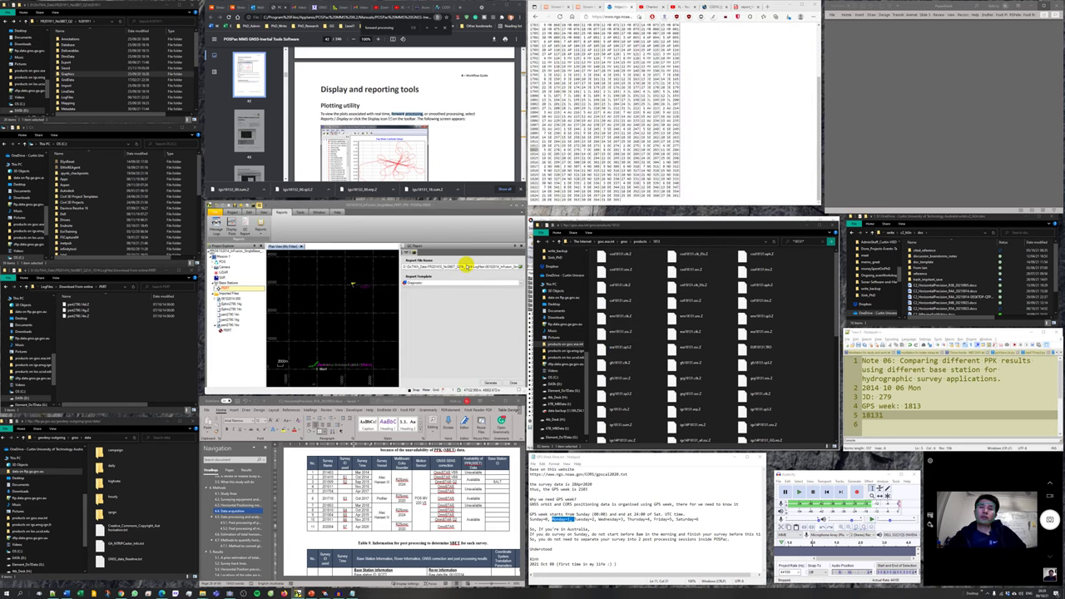
double_click(466, 265)
left_click(744, 8)
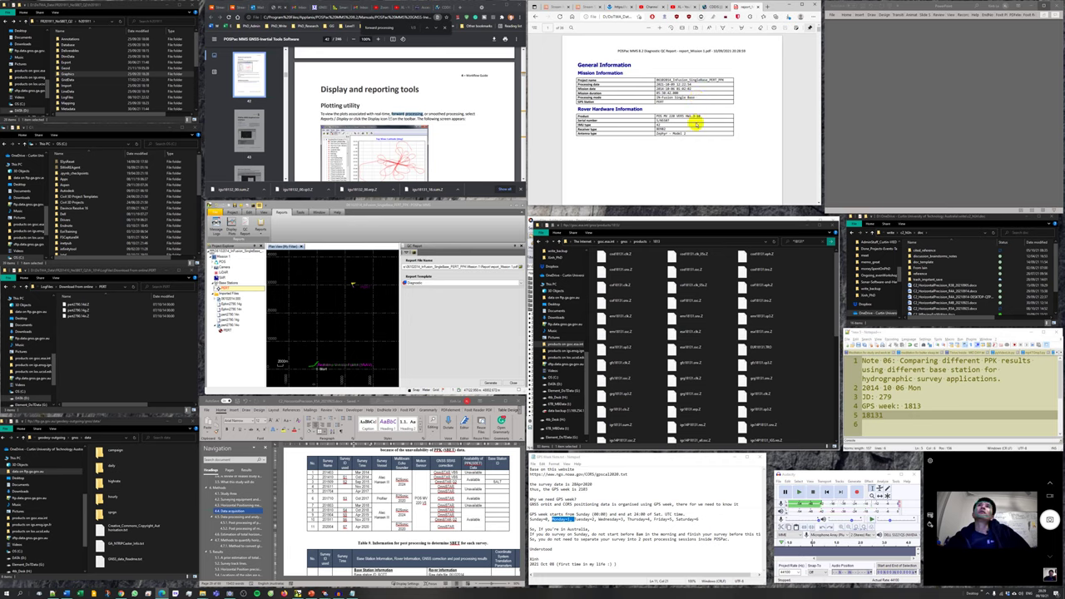
Step: Plot the North and East Position Error RMS together from the Smoothed Performance Metrics, Reference Frame group
scroll(684, 144, "down", 5)
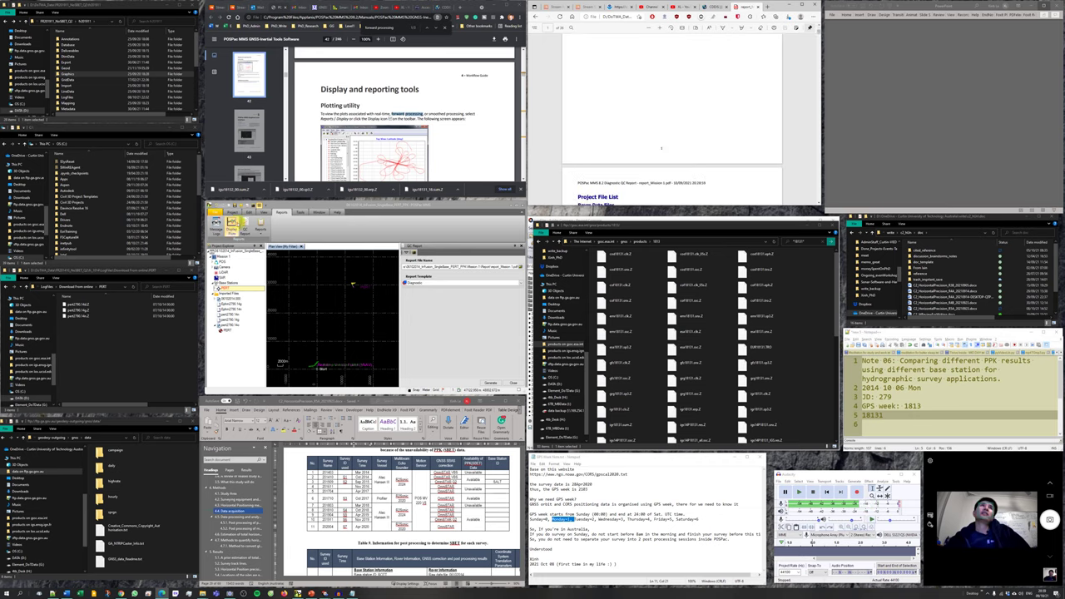
left_click(247, 223)
double_click(408, 233)
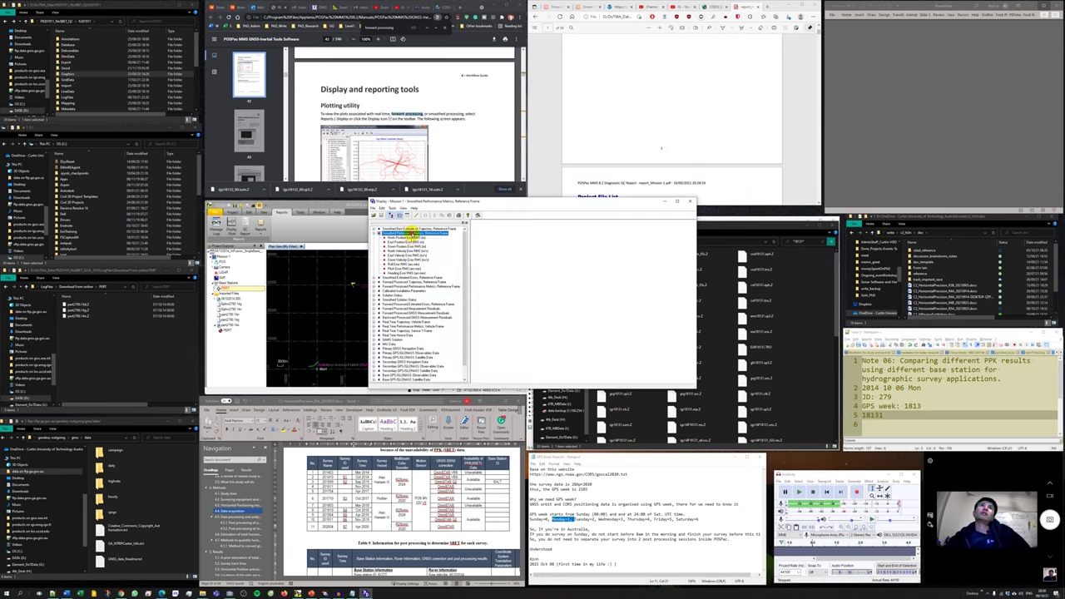
left_click(407, 238)
left_click(408, 242, "ctrl")
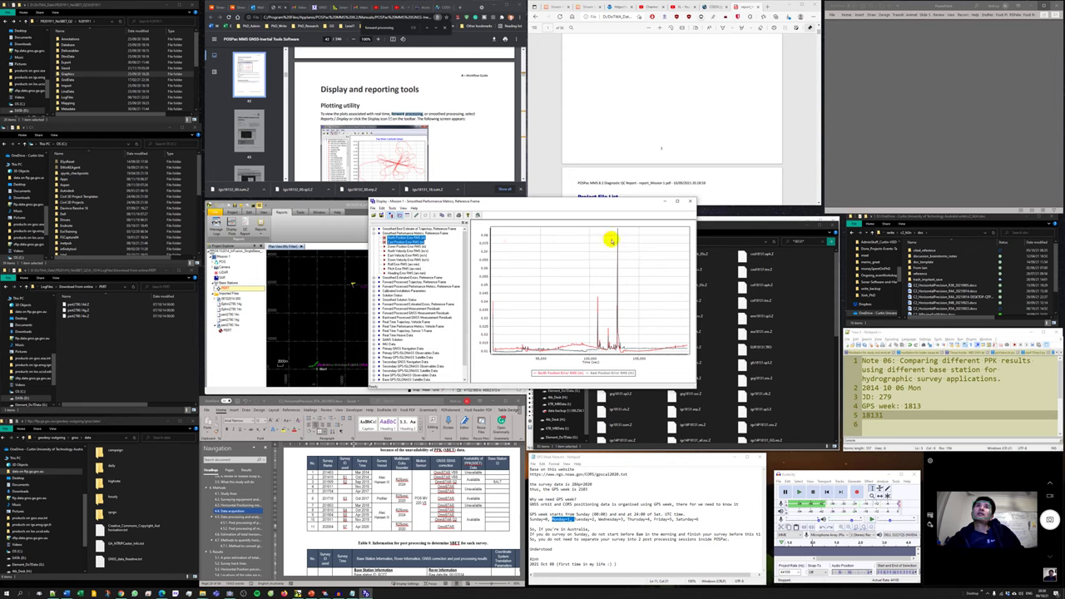
Step: Export the combined North and East error plot as PPK_InFusion_SingleBase_PERT_Hor_RMS.bmp in the offered Report folder
left_click(373, 208)
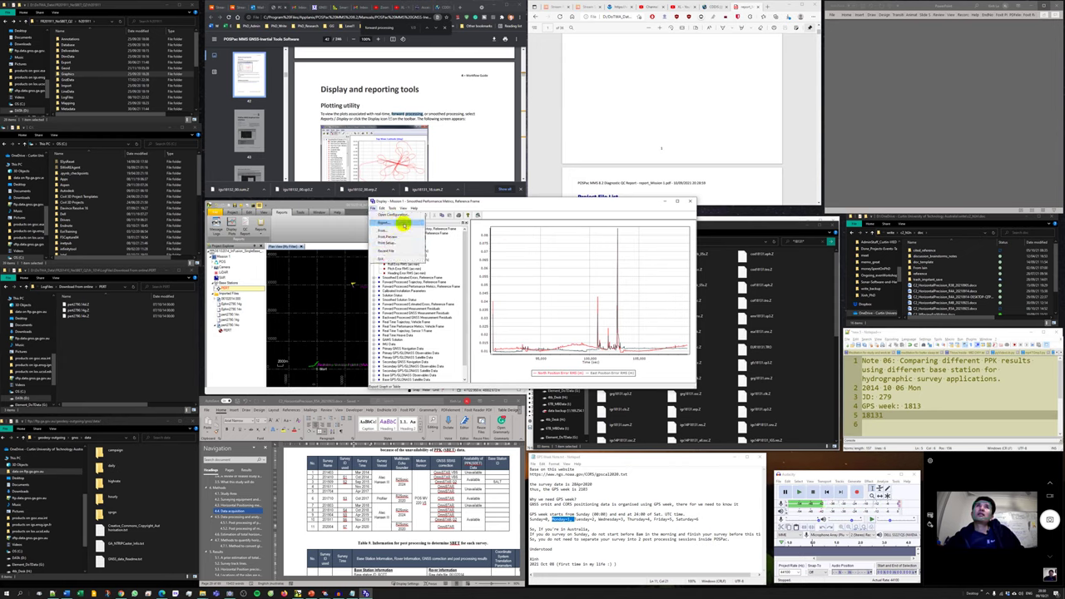
left_click(402, 223)
left_click_drag(782, 215, 551, 39)
left_click(580, 101)
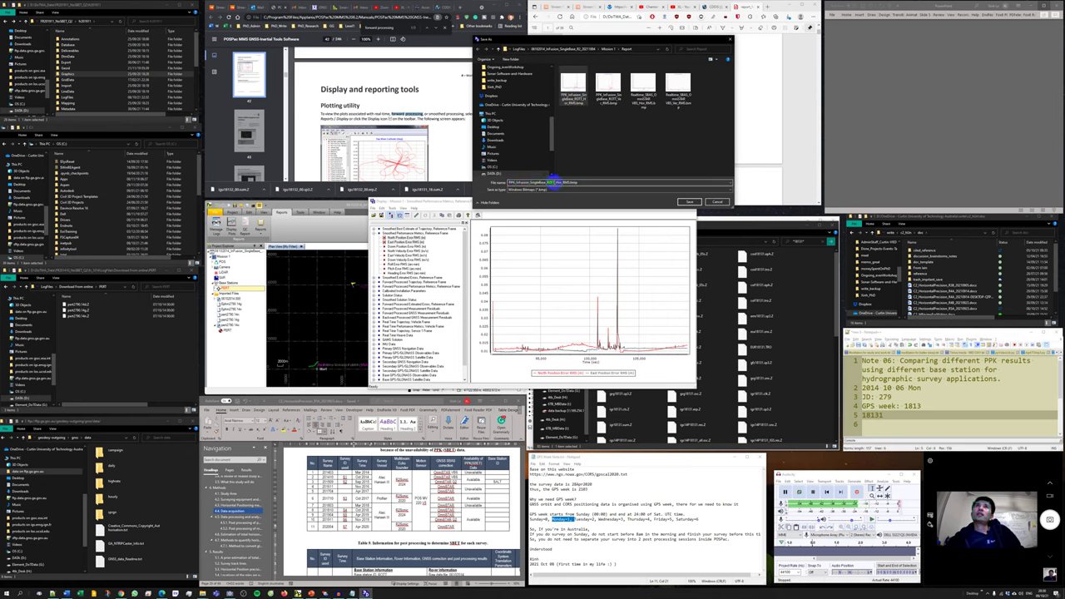
type("NED")
key("Return")
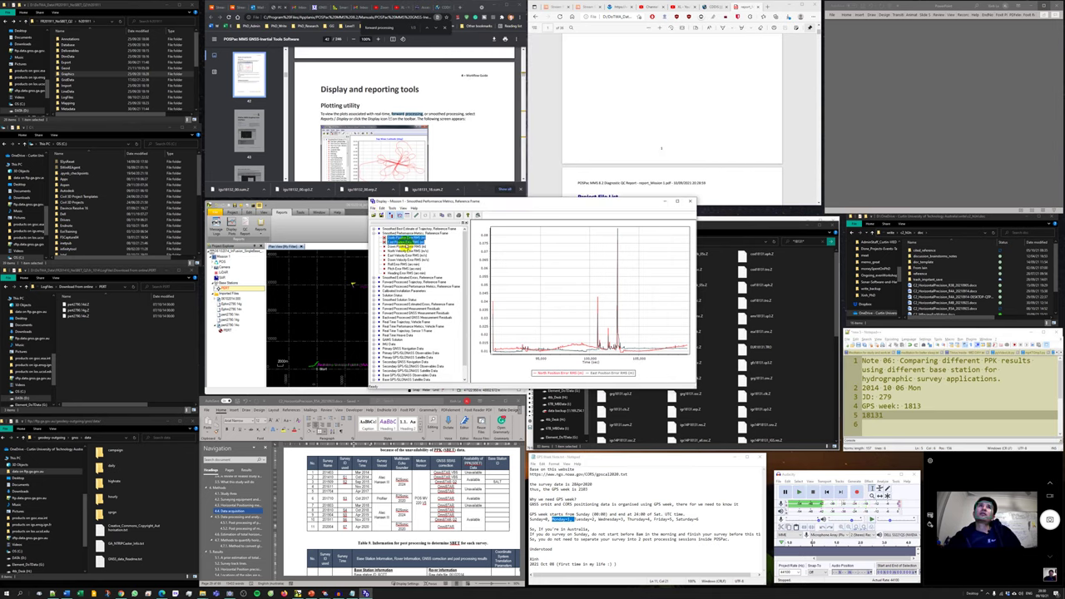
Step: Plot the Down Position Error RMS, export it as PPK_InFusion_SingleBase_PERT_Ver_RMS.bmp, and close the plot display
left_click(406, 247)
left_click(374, 208)
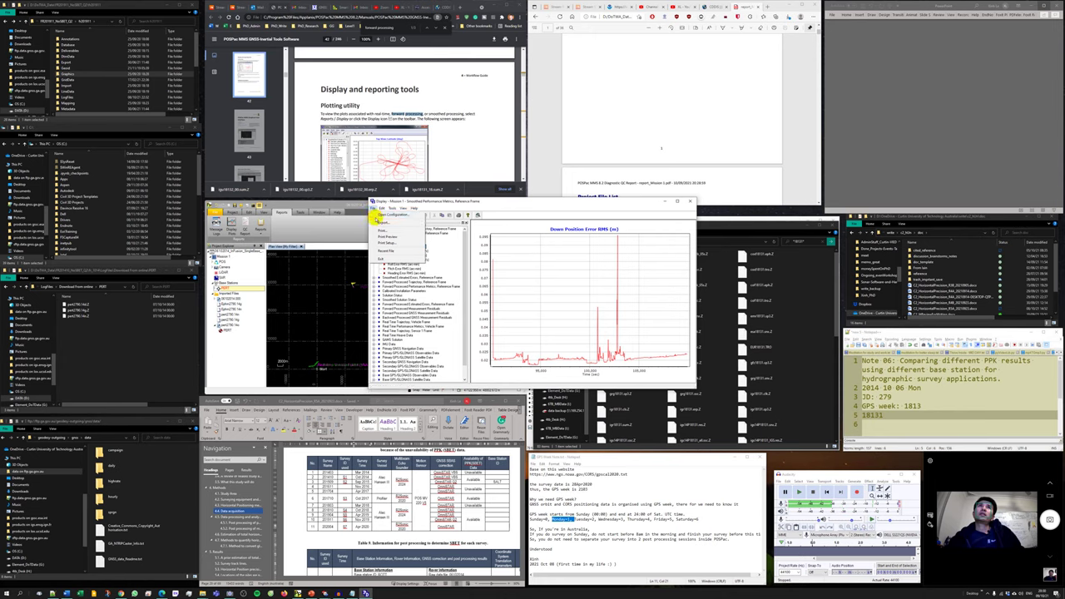
left_click(381, 222)
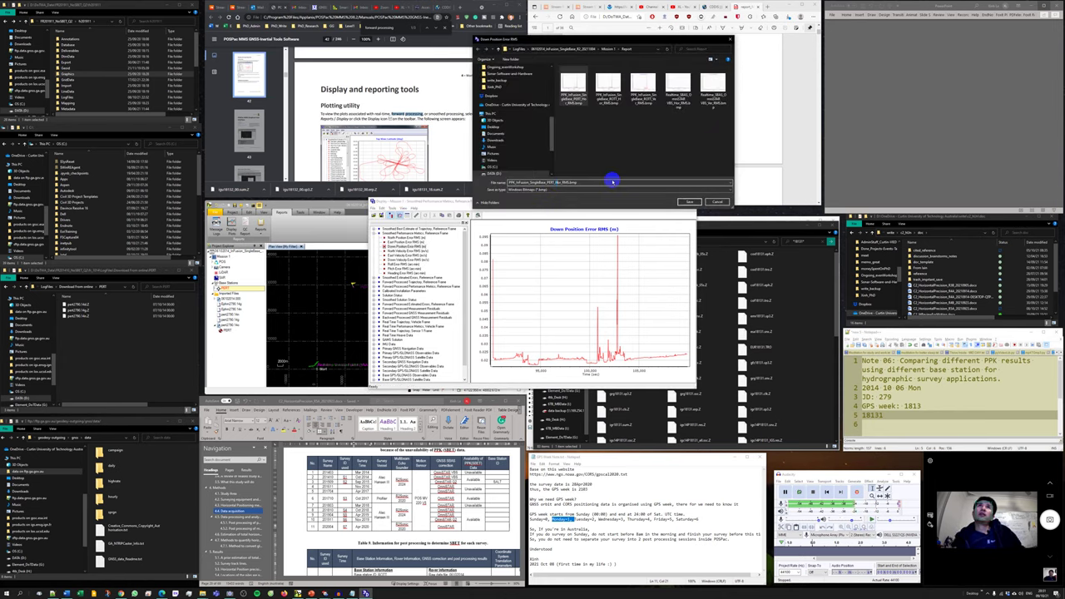
type("Ver")
key("Return")
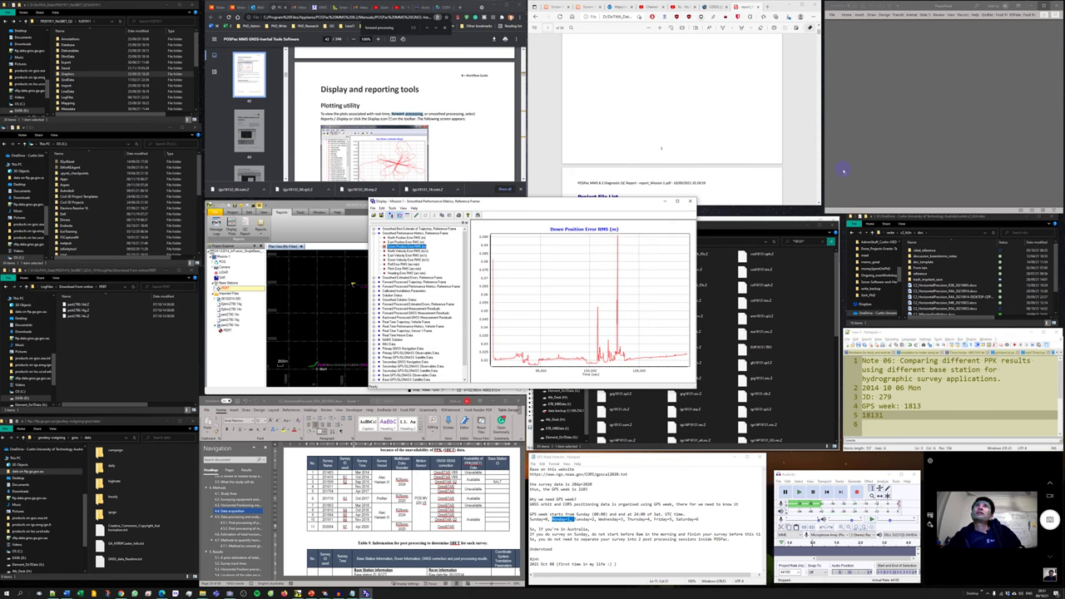
left_click(689, 201)
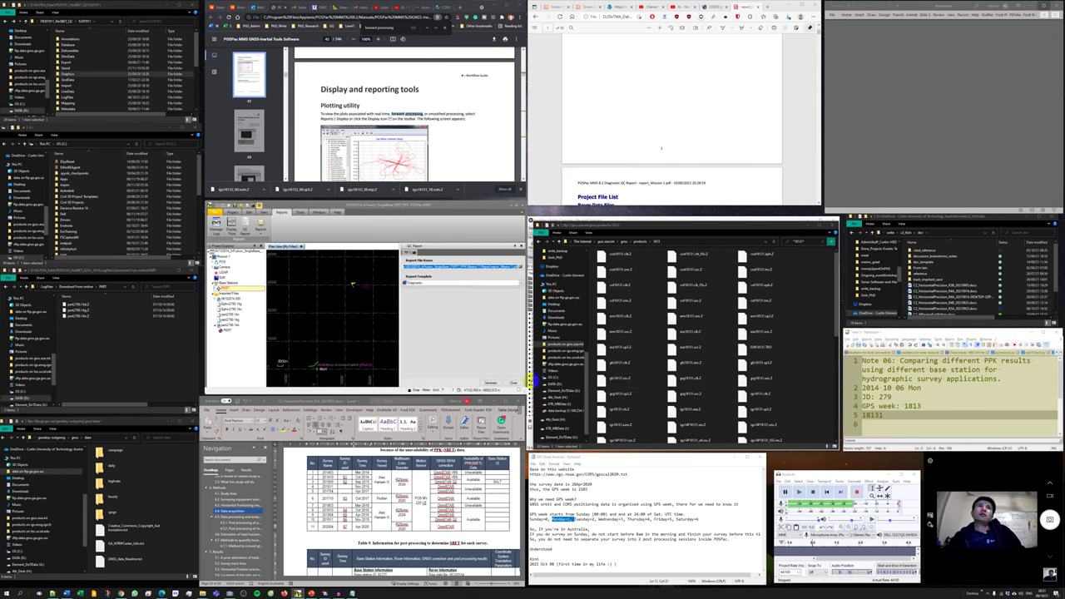
Step: Browse the data drive to the Mission 1 Report folder of the InFusion_SingleBase_PERT_PPK project for the October 2014 survey
left_click(81, 295)
left_click(48, 144)
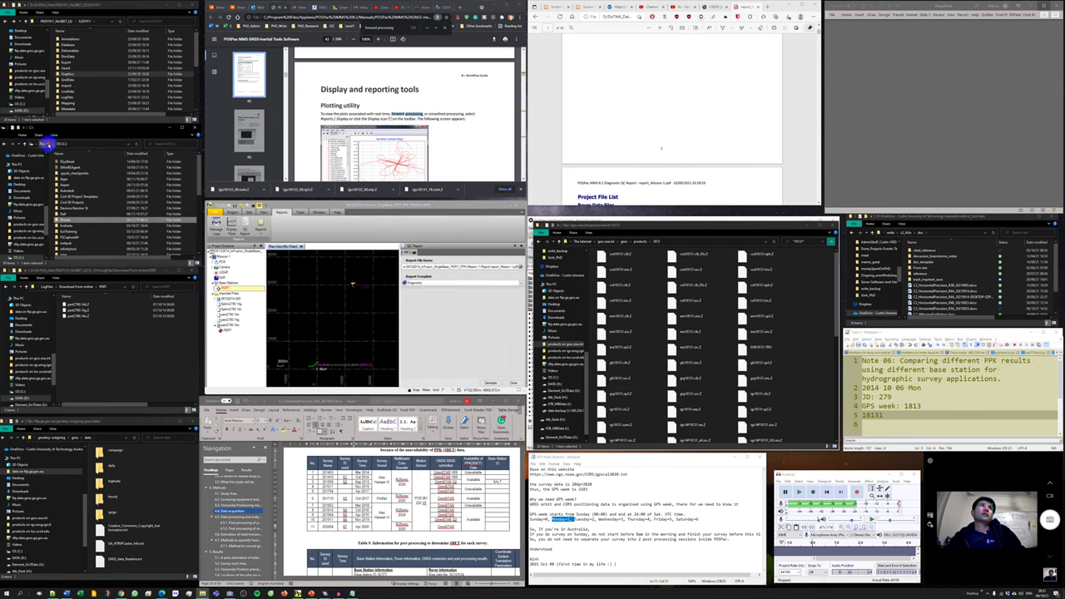
scroll(92, 180, "down", 2)
left_click(99, 197)
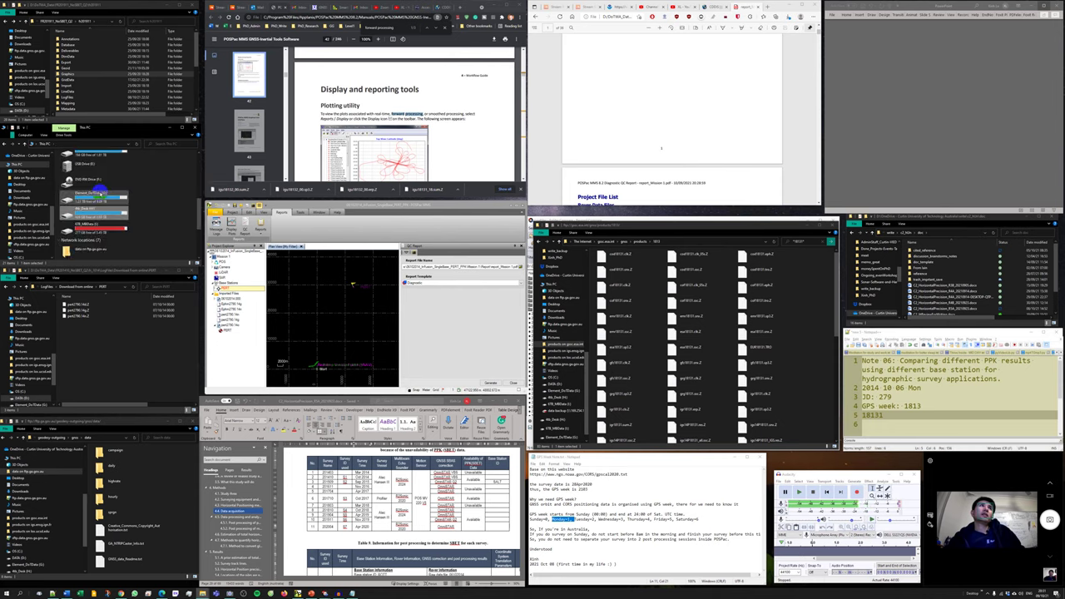
double_click(99, 197)
double_click(87, 161)
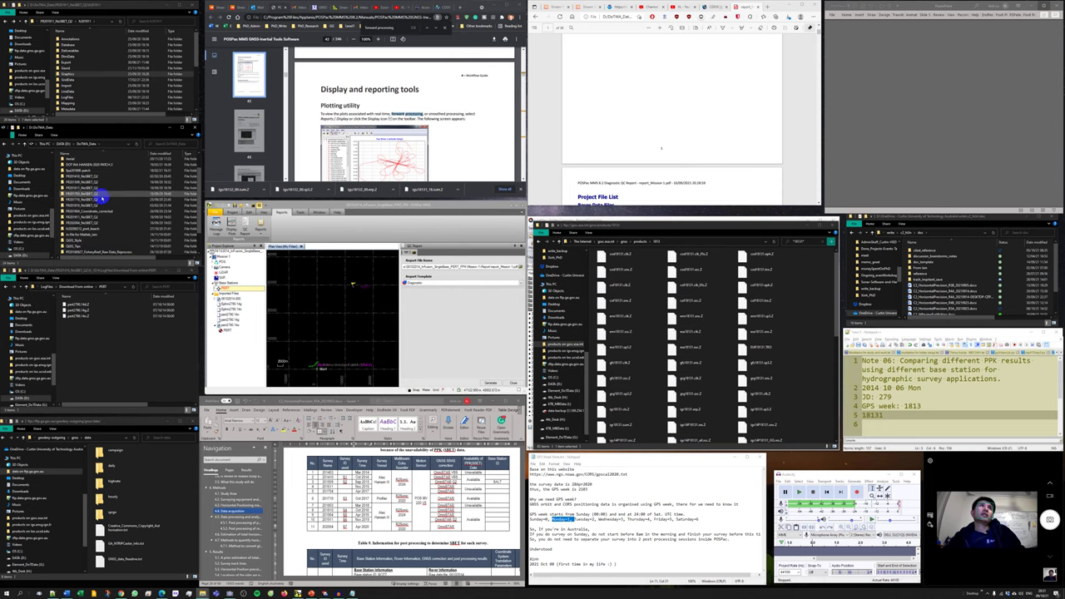
double_click(88, 175)
double_click(83, 213)
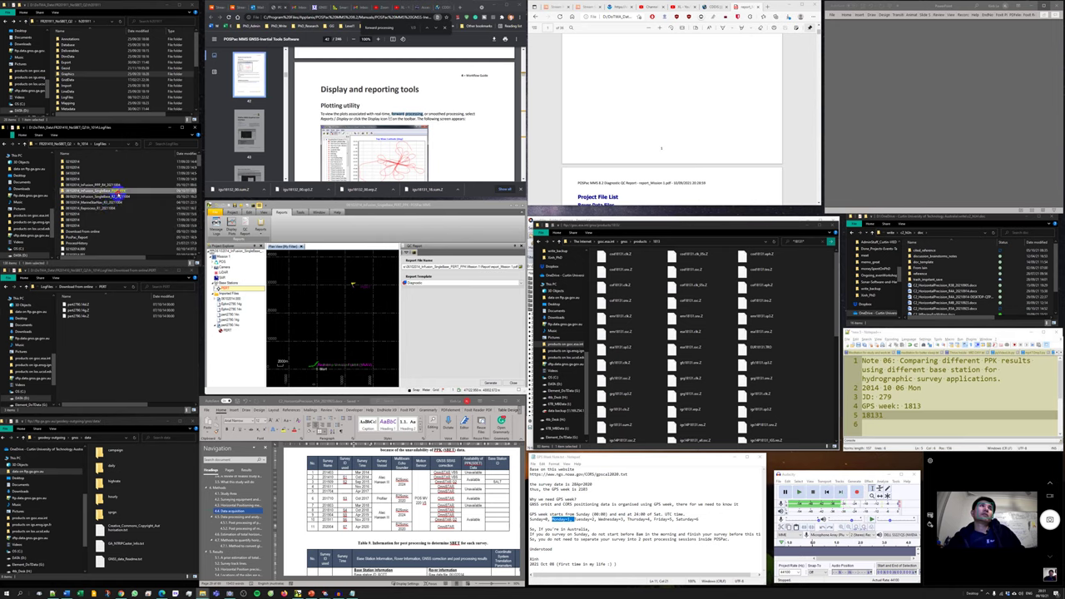
double_click(105, 192)
double_click(87, 168)
double_click(78, 173)
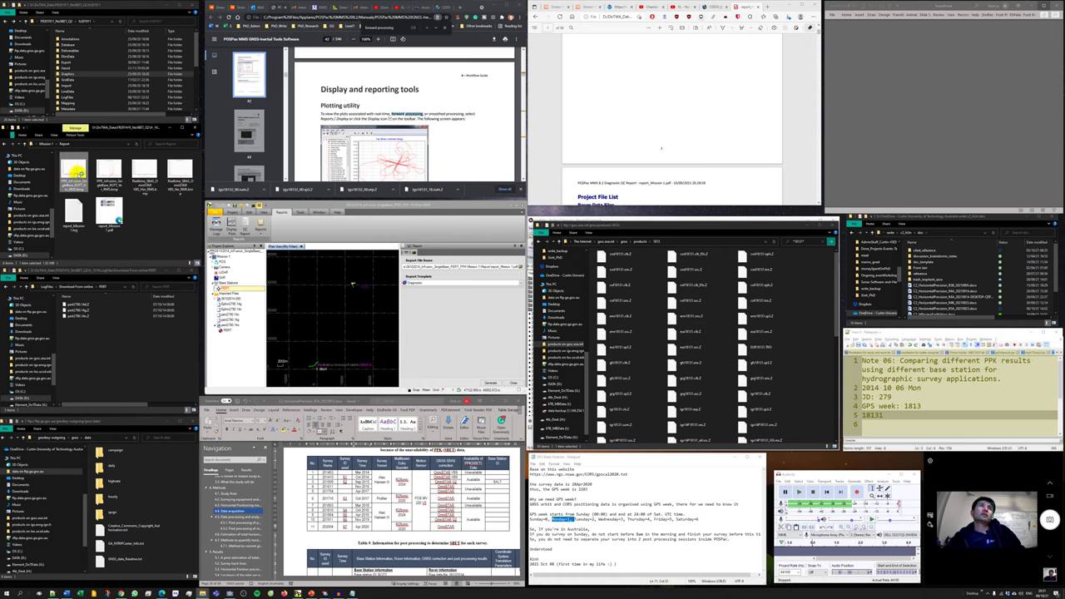
Step: View the ROTT and real-time position error RMS images one after another, horizontal and vertical
double_click(73, 173)
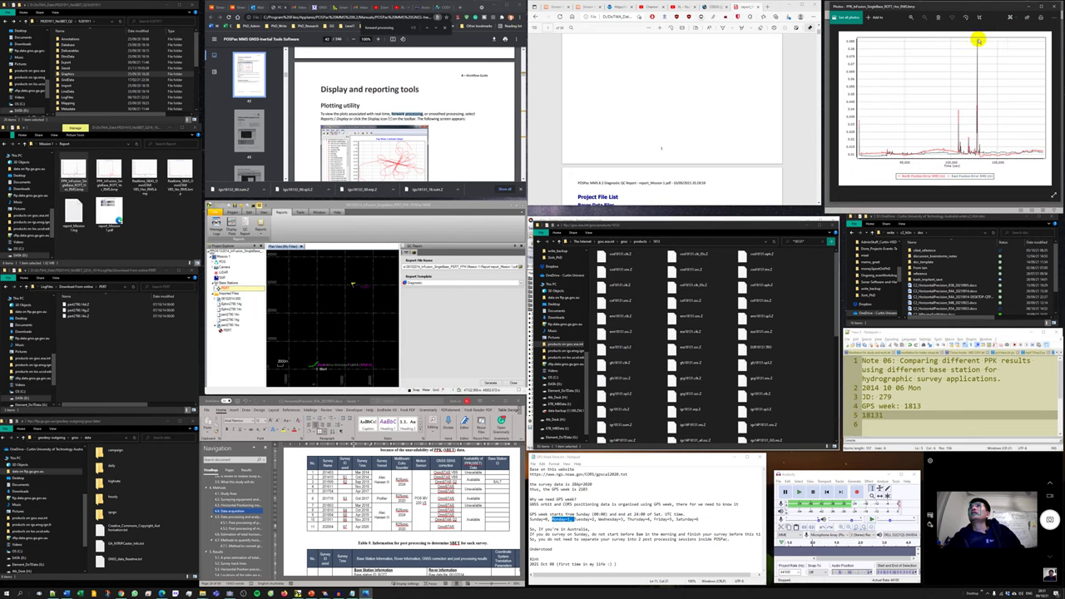
key("Right")
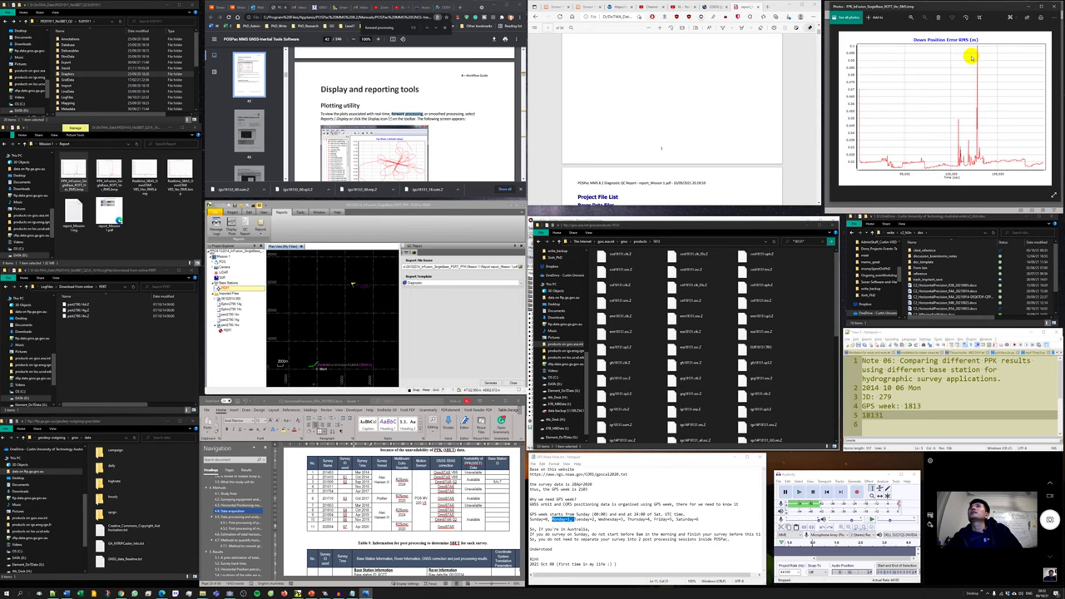
key("Right")
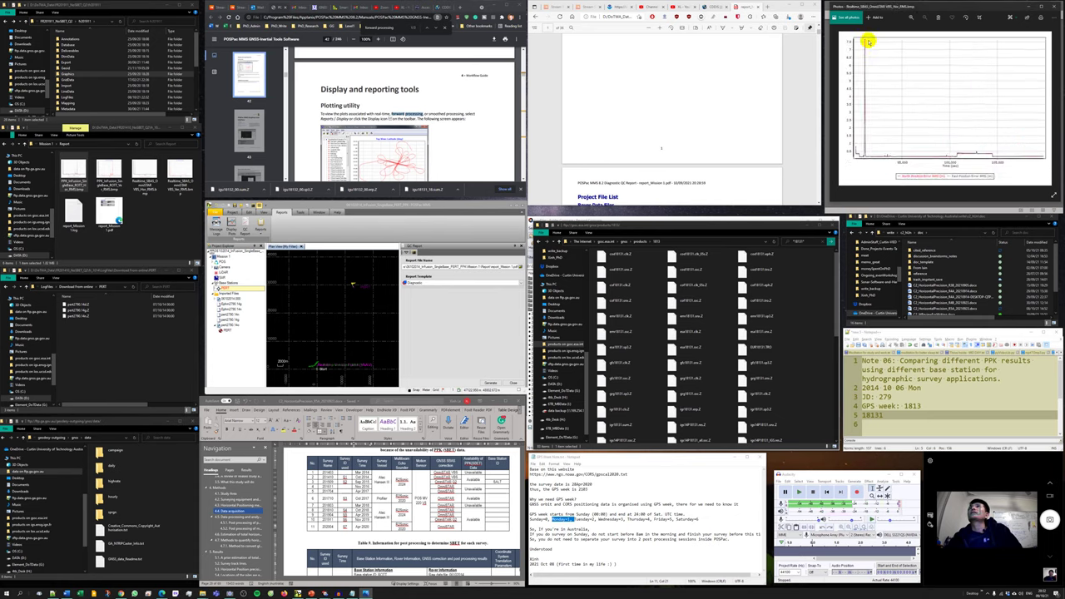
key("Left")
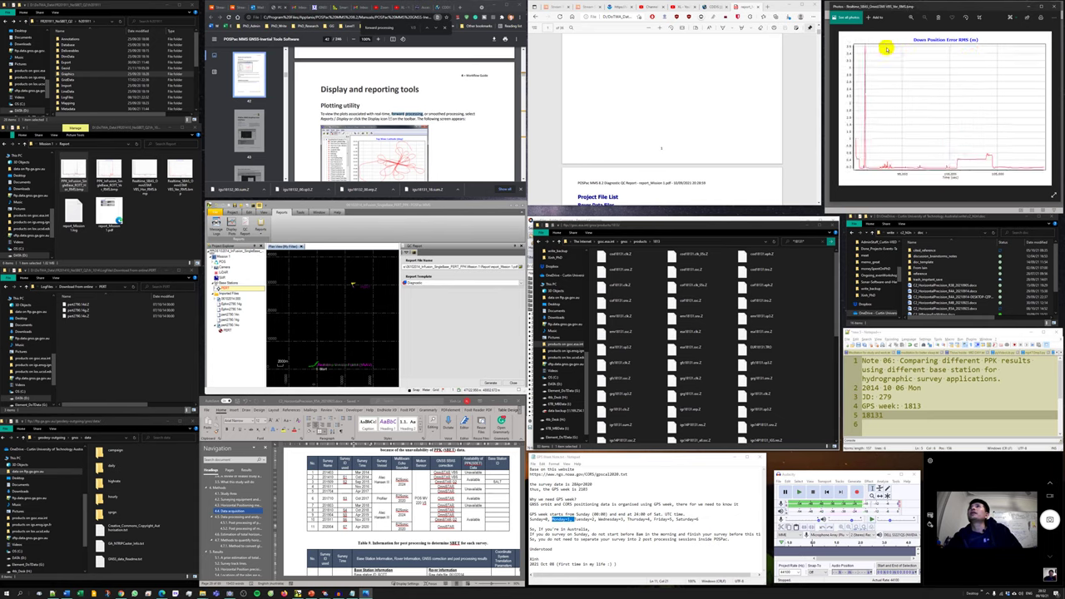
key("Left")
Step: Copy the two exported PERT RMS images from the earlier single-base project's Report folder into the PERT_PPK project's Mission 1 Report folder
right_click(145, 231)
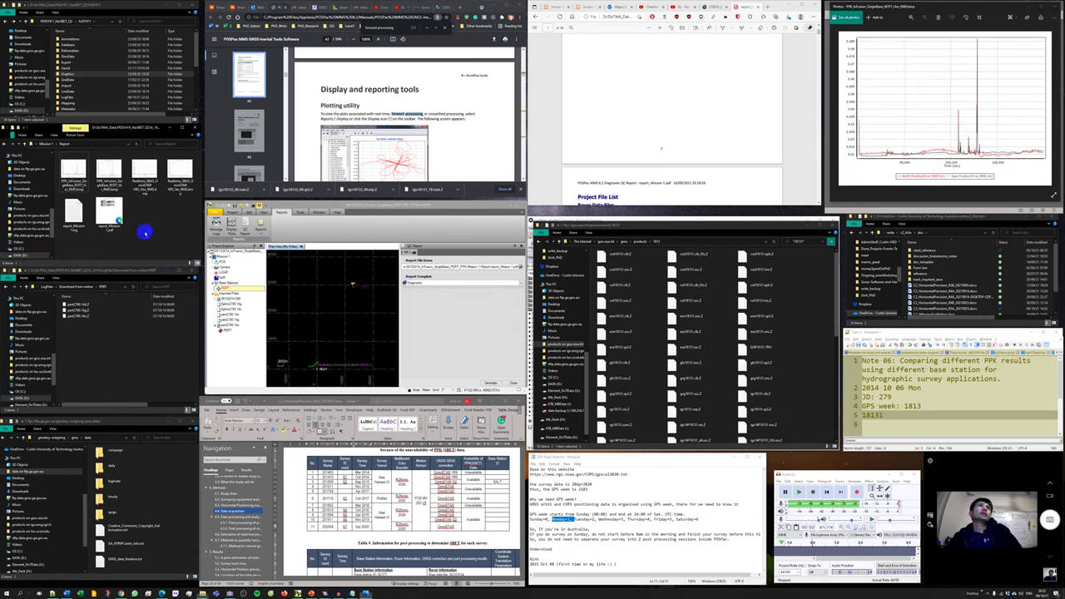
left_click(147, 176)
left_click(81, 172)
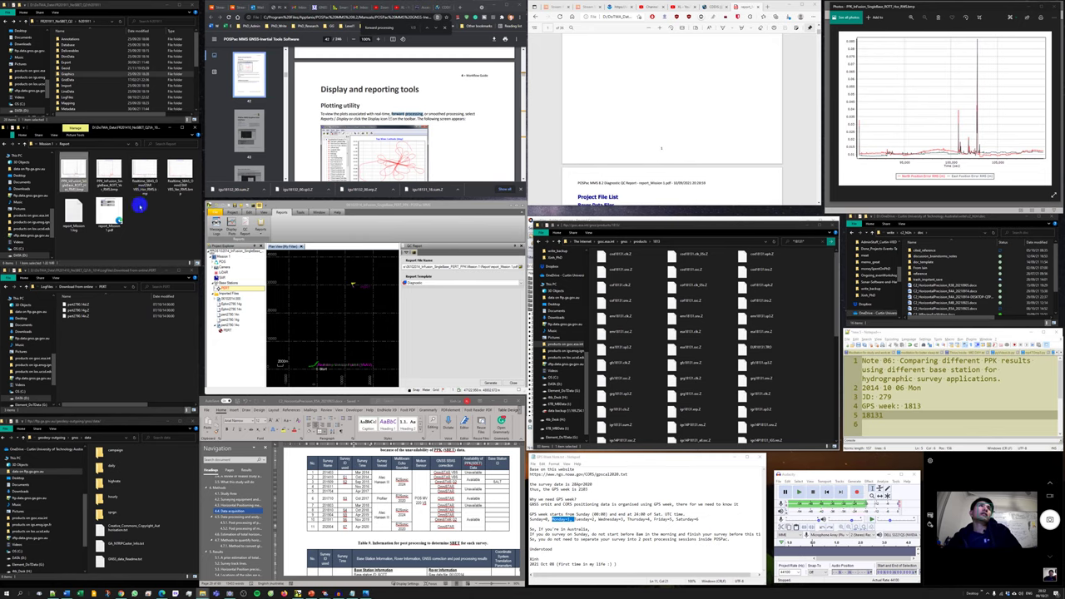
key("alt+Left")
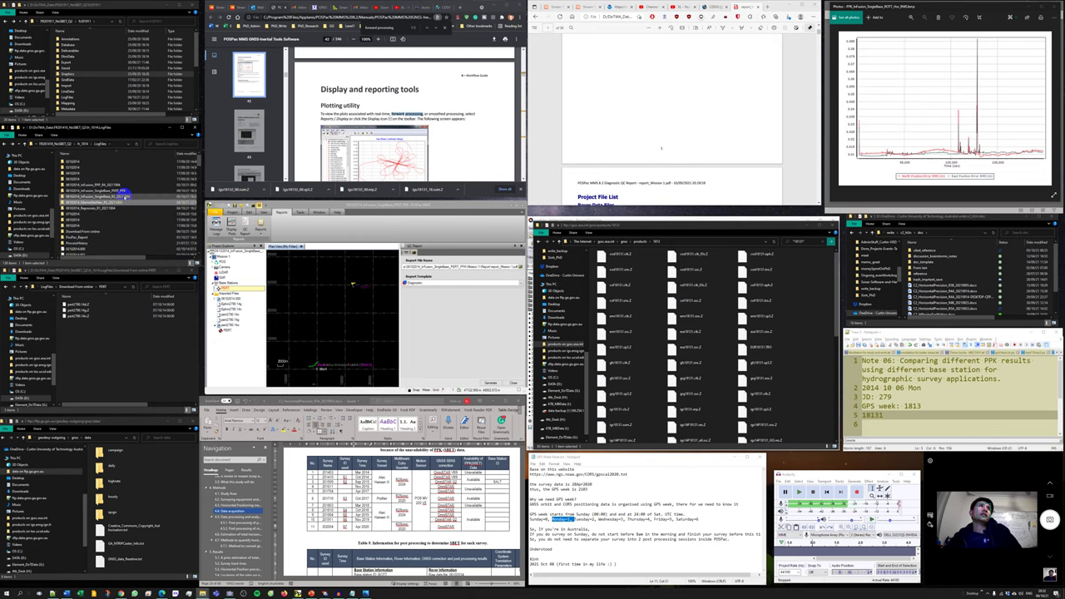
key("alt+Right")
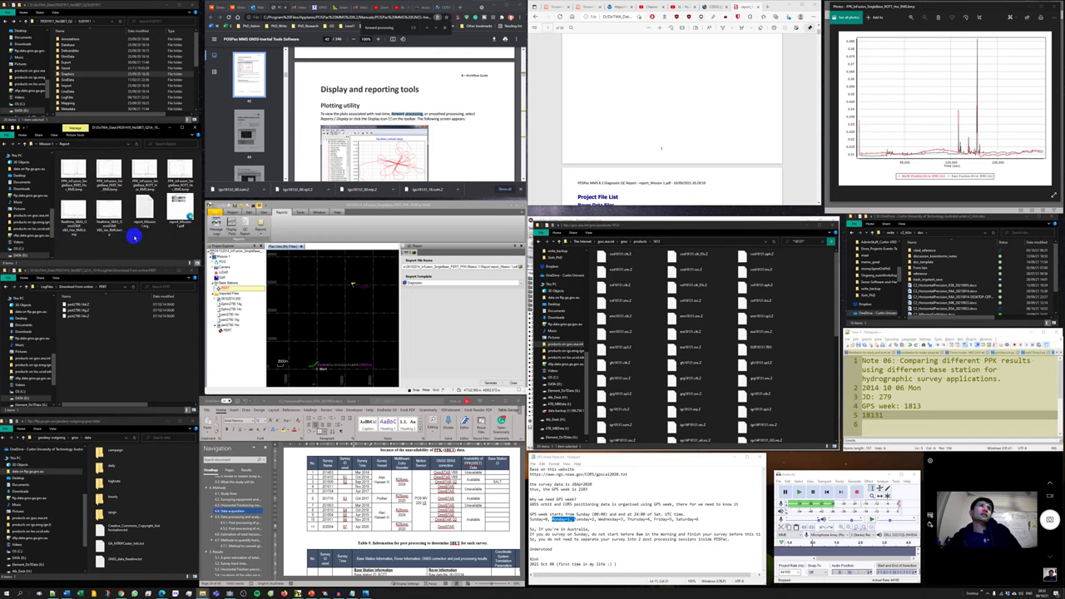
key("ctrl+a")
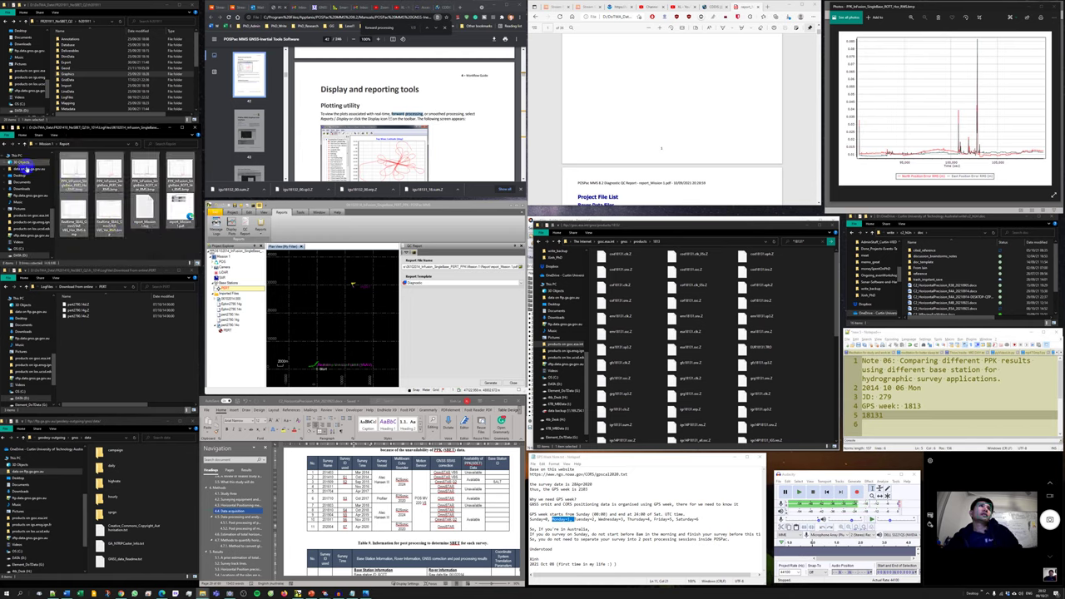
left_click(6, 146)
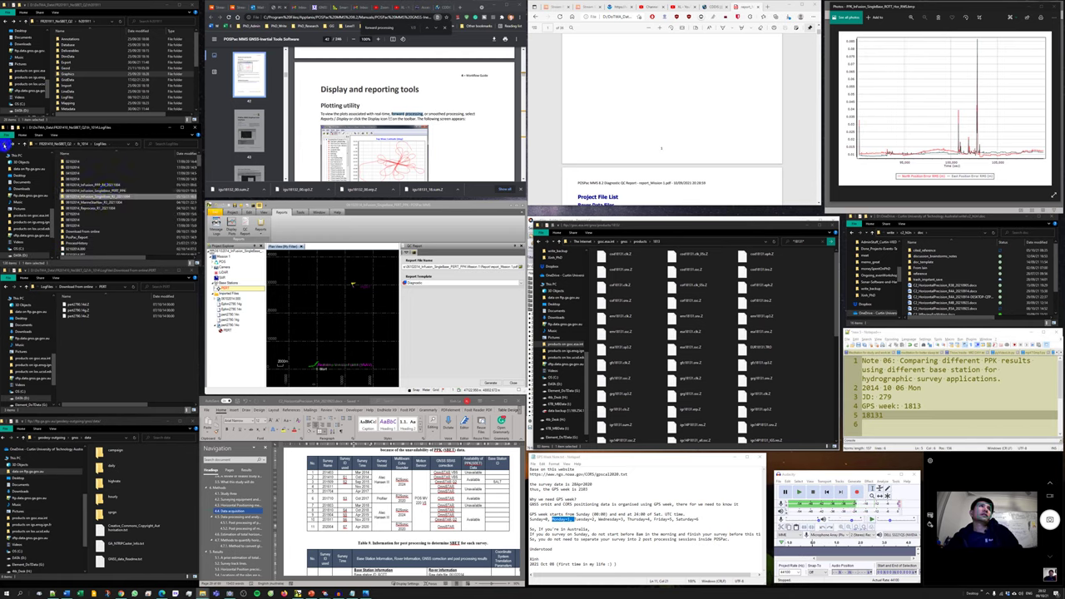
double_click(106, 191)
double_click(83, 167)
double_click(85, 173)
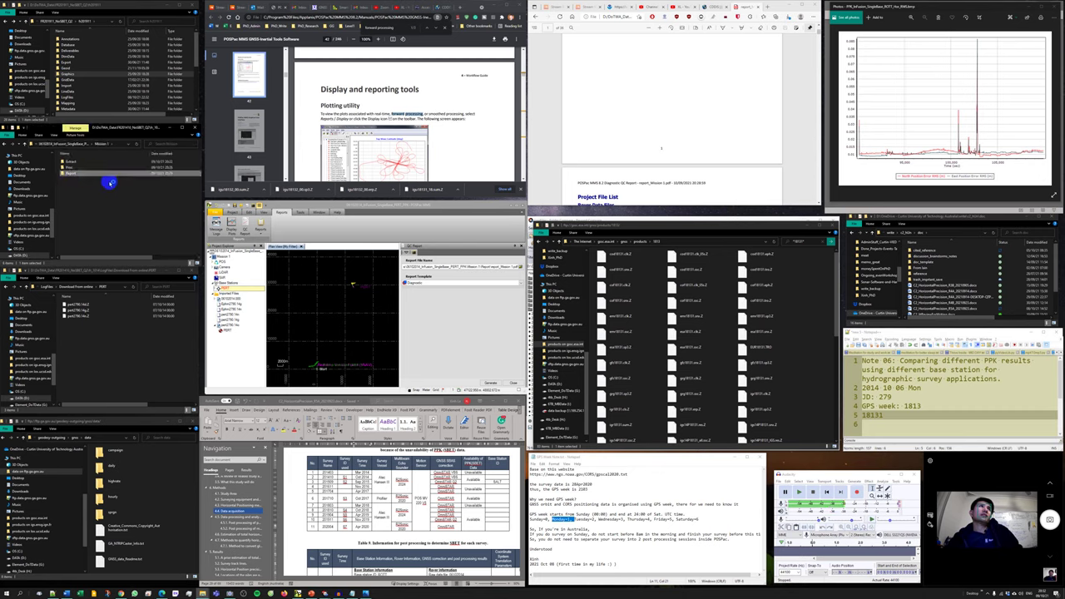
left_click_drag(105, 237, 176, 287)
left_click(507, 263)
Step: Compare the PERT and ROTT single-base RMS images by switching between them, for the horizontal and the Down position errors
left_click(865, 83)
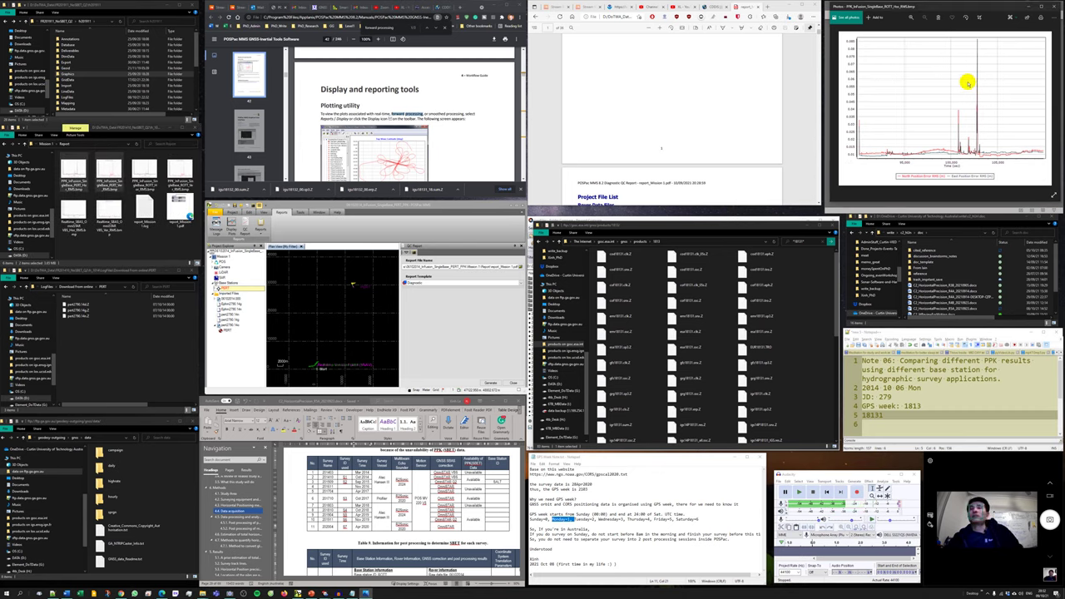
scroll(967, 83, "down", 1)
scroll(968, 83, "down", 1)
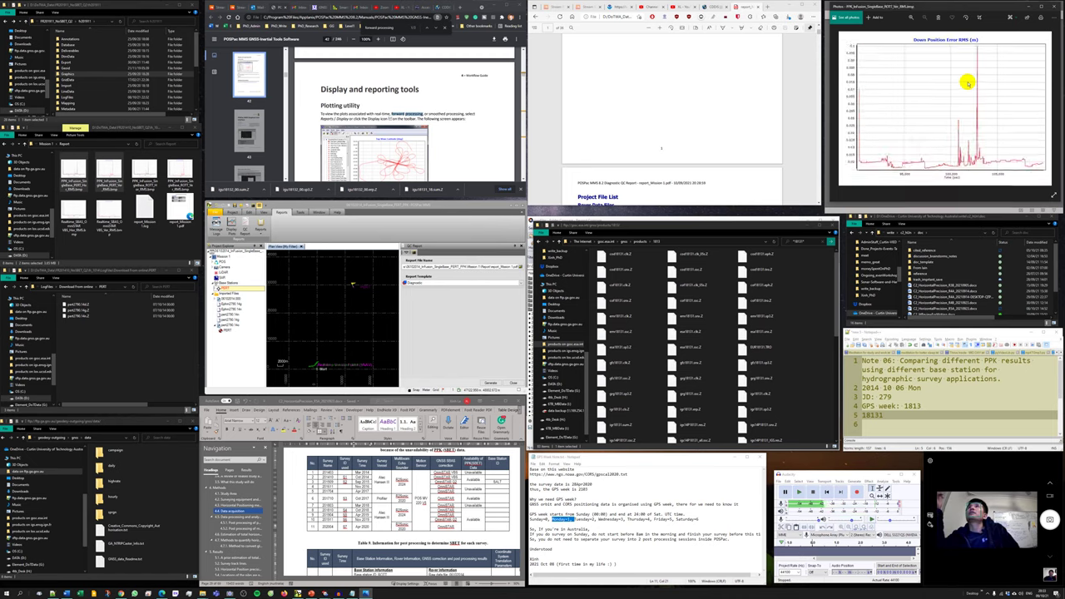
scroll(967, 84, "down", 1)
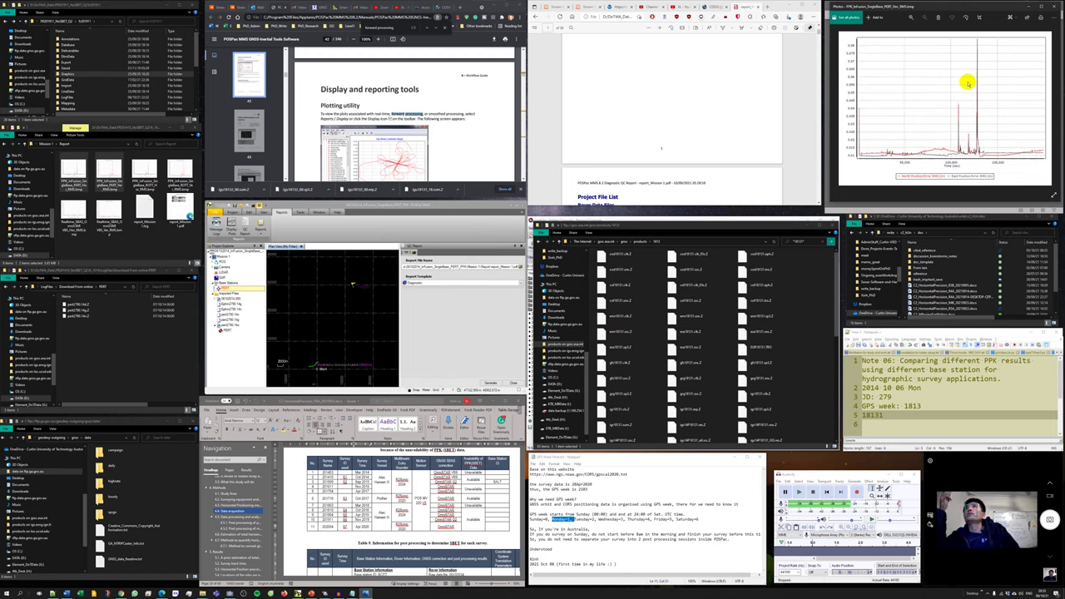
scroll(967, 83, "down", 1)
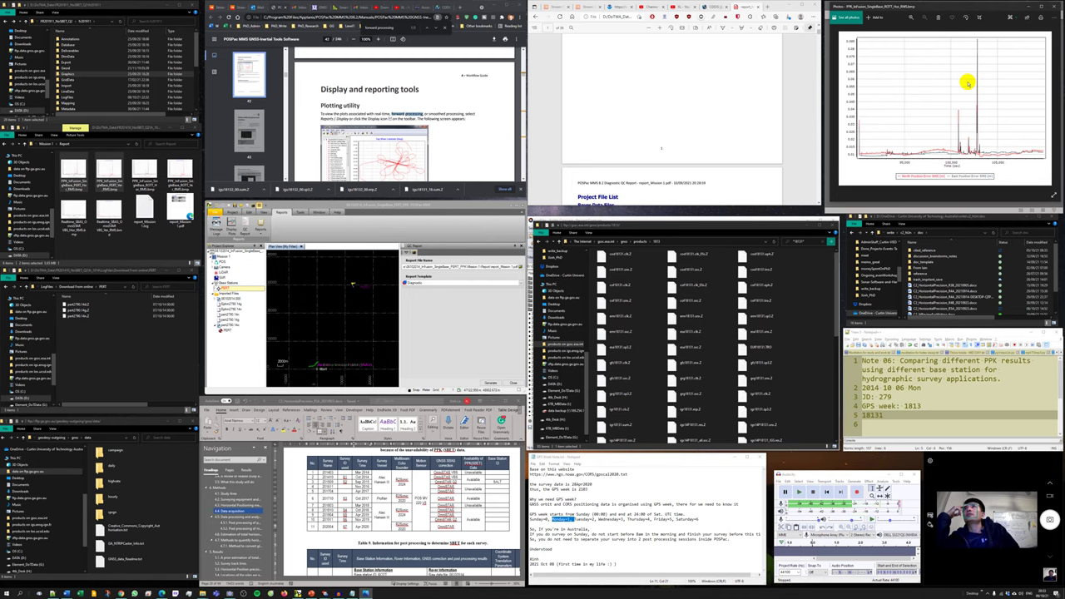
scroll(967, 83, "down", 1)
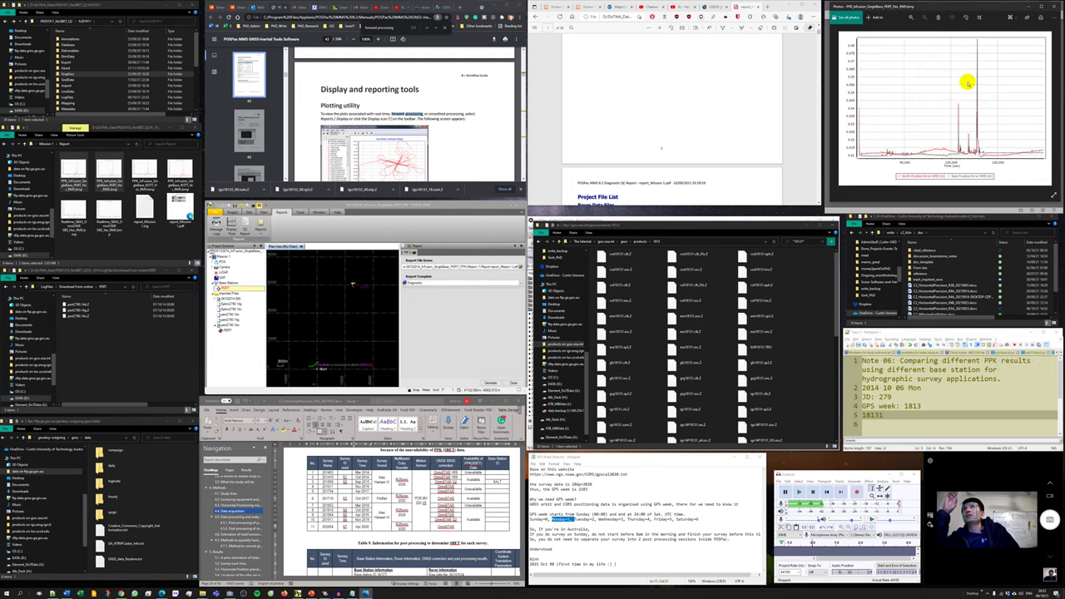
key("Right")
key("Left")
key("Right")
key("Left")
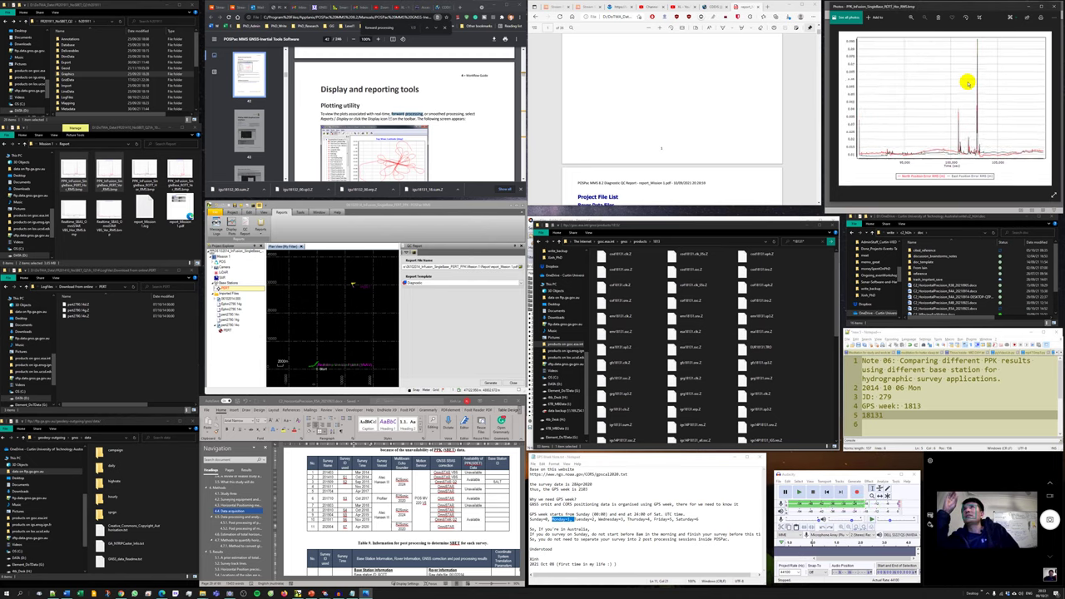
key("Right")
key("Left")
scroll(967, 83, "down", 1)
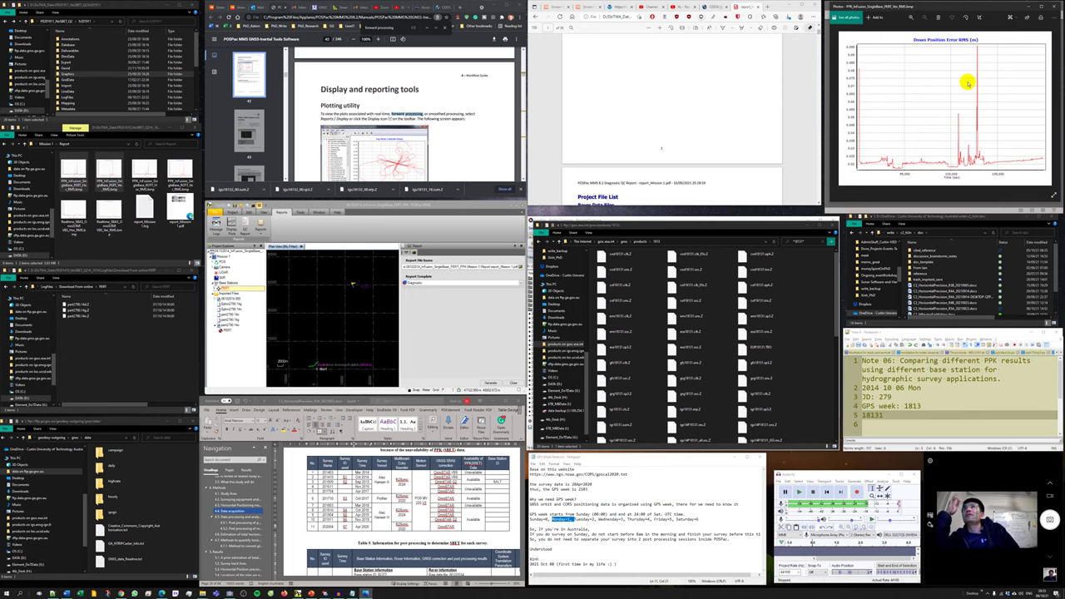
scroll(967, 83, "down", 1)
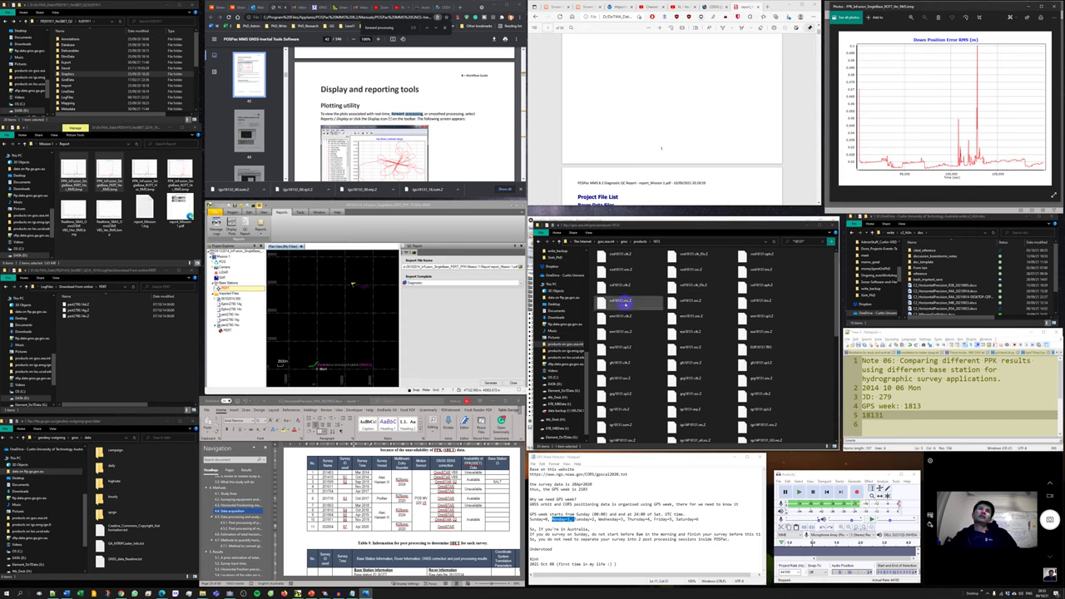
Step: Read the PERT diagnostic QC report from the project file list through to the GNSS QC statistics
left_click(719, 126)
scroll(725, 88, "down", 3)
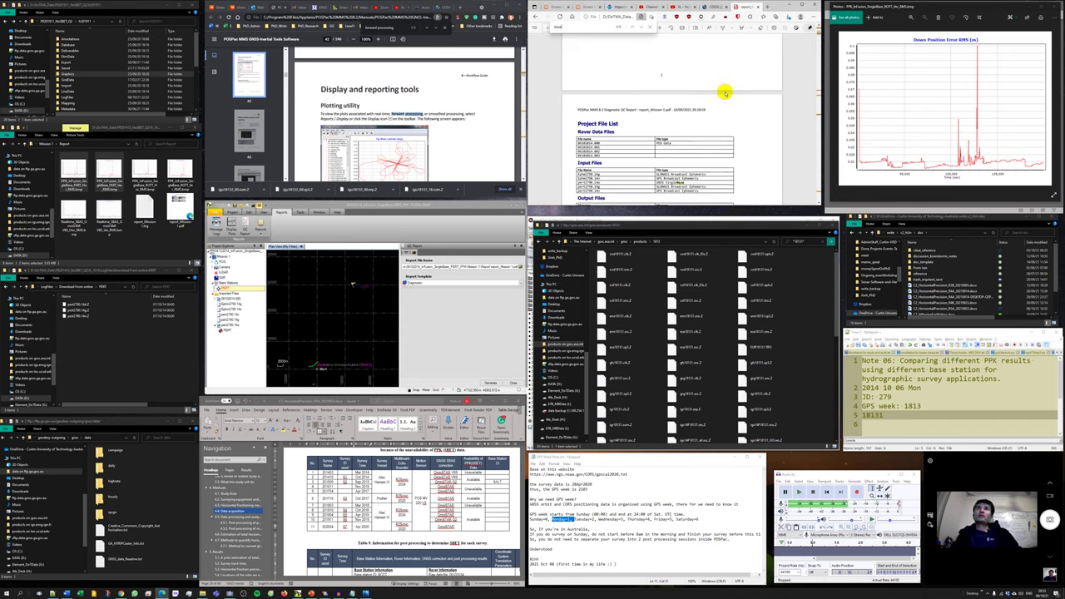
scroll(725, 92, "down", 5)
scroll(725, 92, "down", 5)
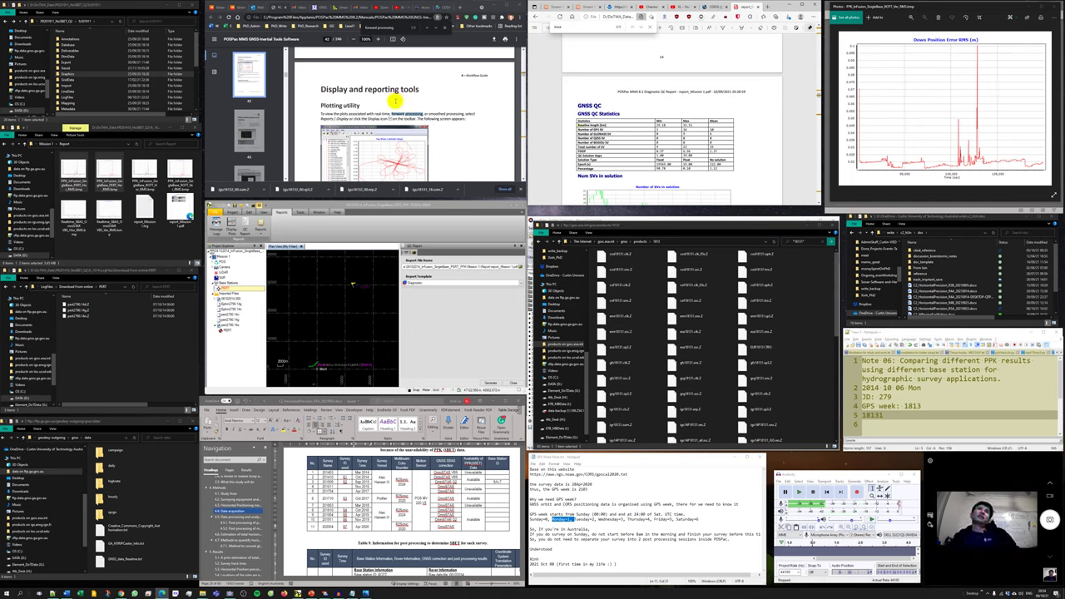
Step: Examine the base station locations around Perth on the Applanix SmartBase map
left_click(341, 12)
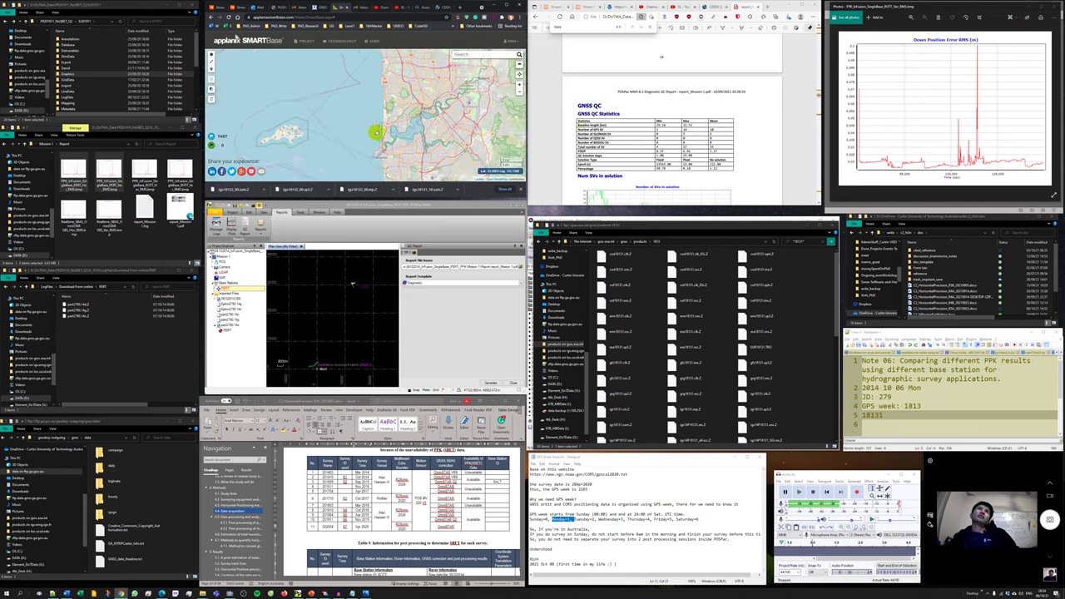
left_click_drag(376, 132, 396, 142)
scroll(395, 143, "down", 1)
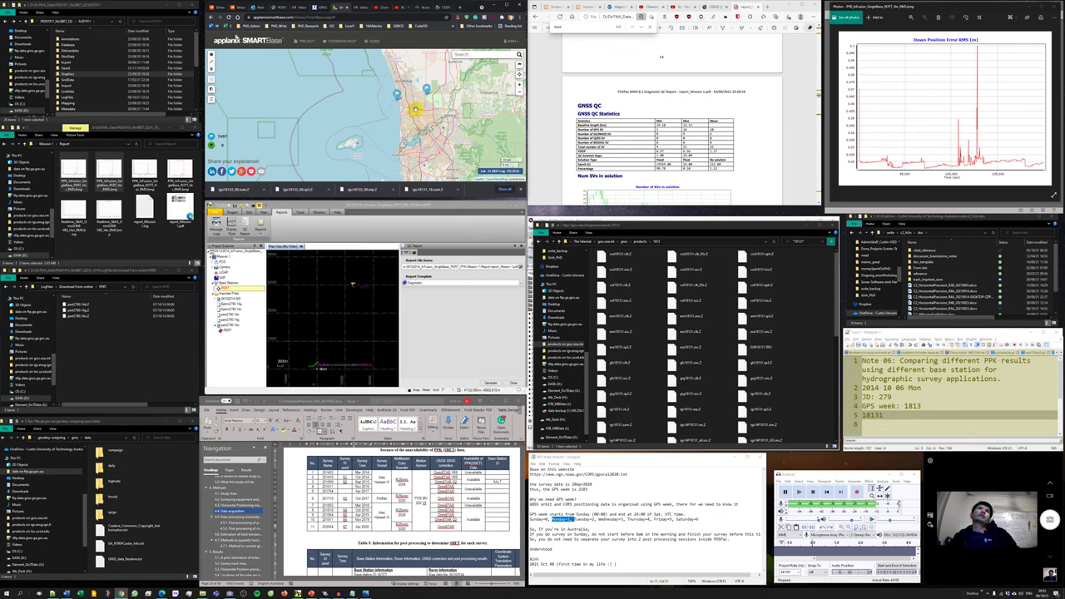
left_click_drag(412, 116, 404, 114)
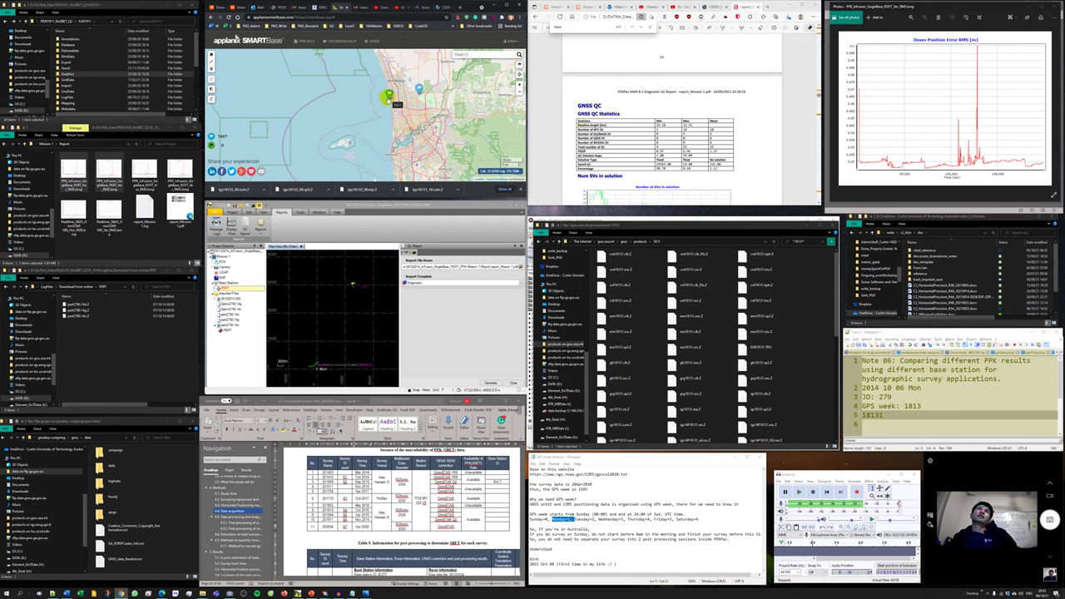
left_click_drag(420, 90, 408, 90)
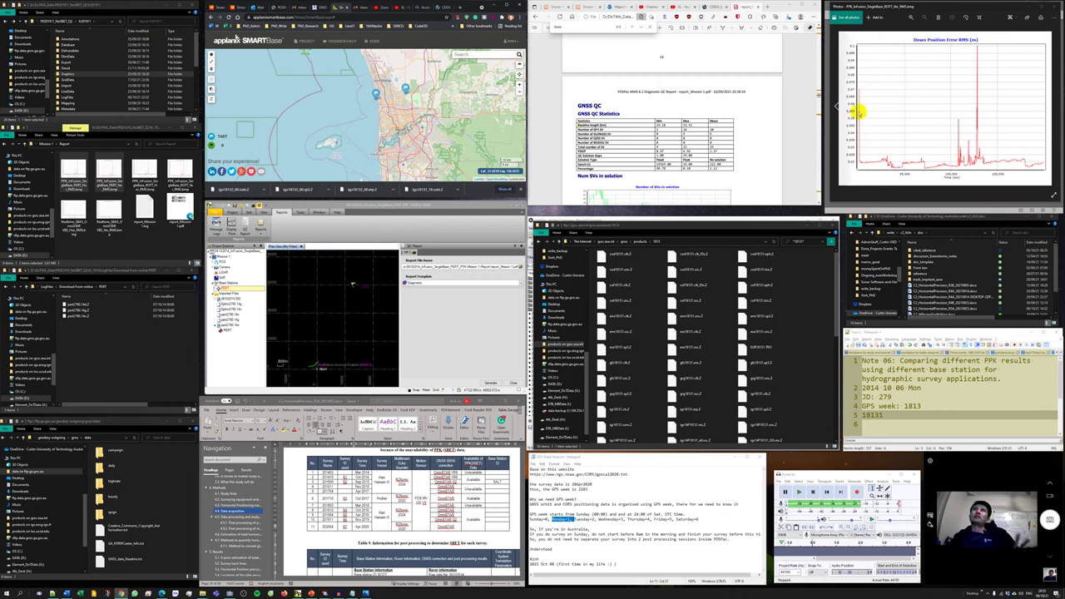
Step: Save a copy of the POSPac project under the name 06102014_InFusion_SingleBase_HIL1_PPK
left_click(883, 129)
left_click(467, 231)
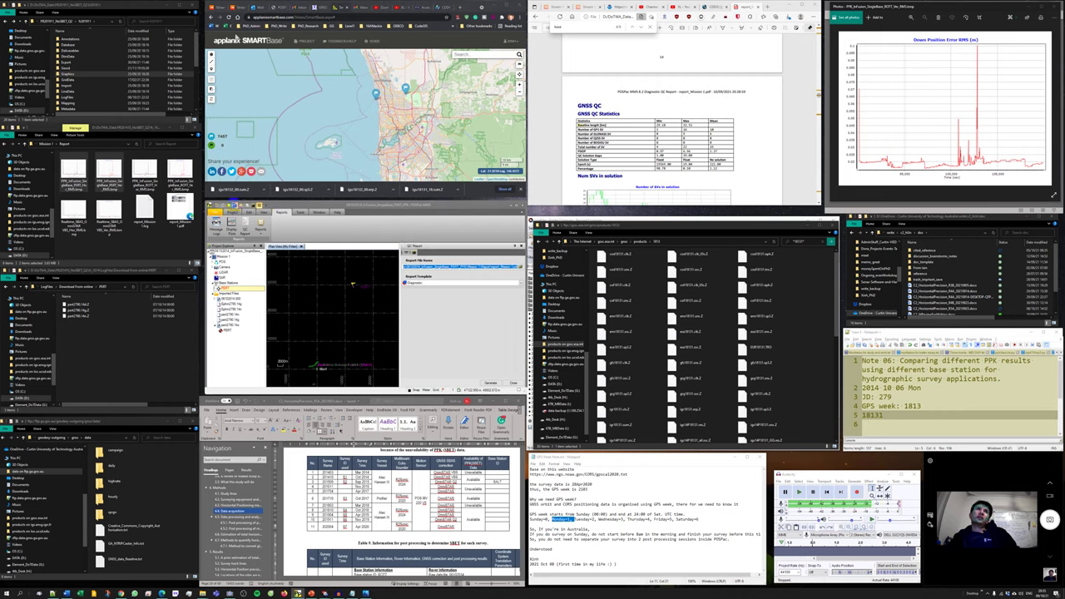
left_click(233, 212)
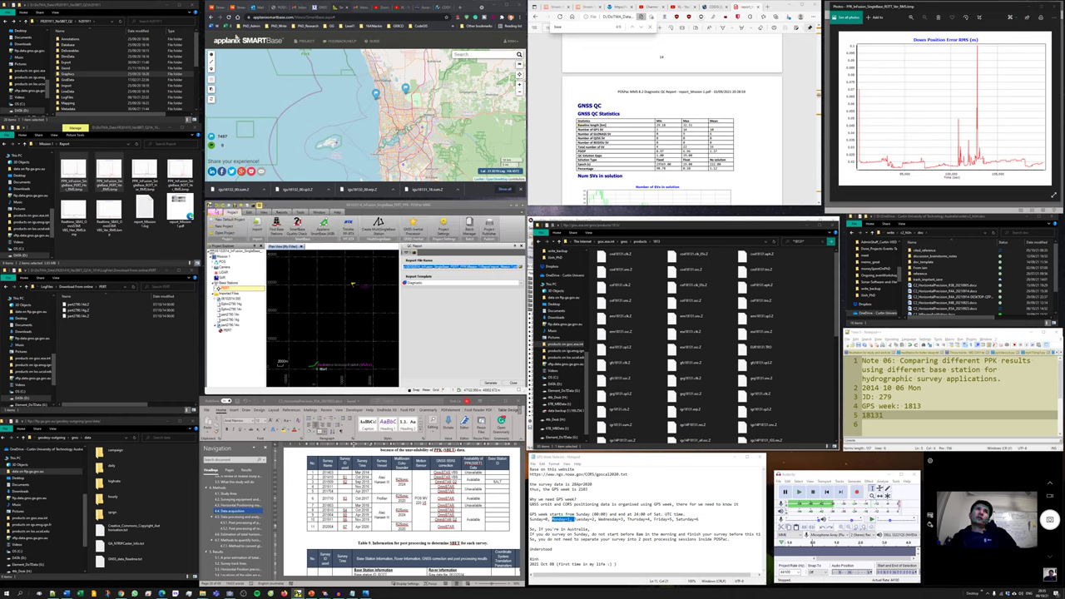
left_click(214, 213)
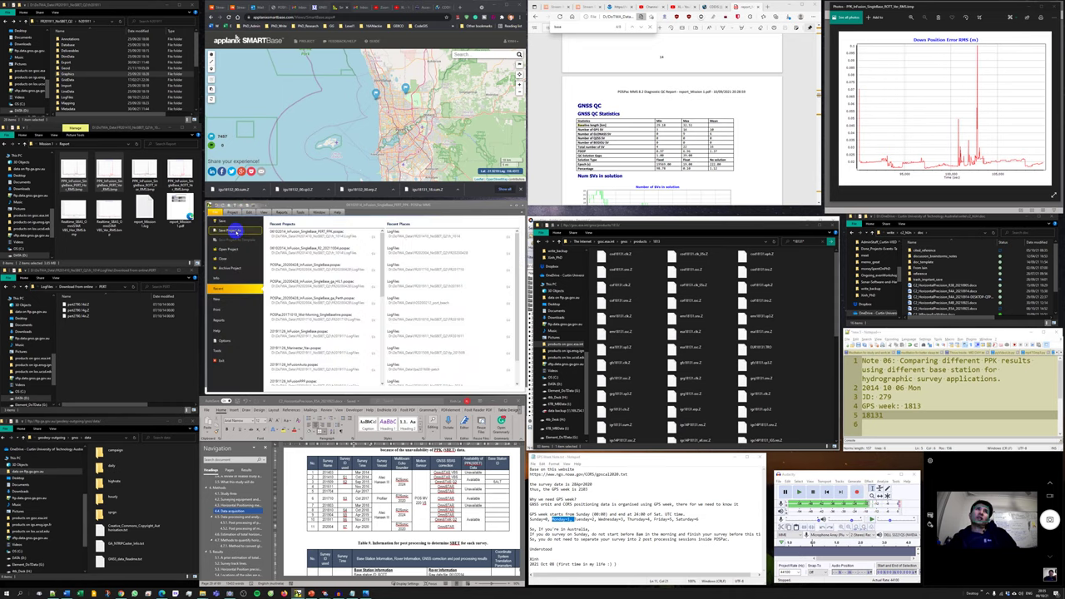
left_click(235, 233)
double_click(617, 351)
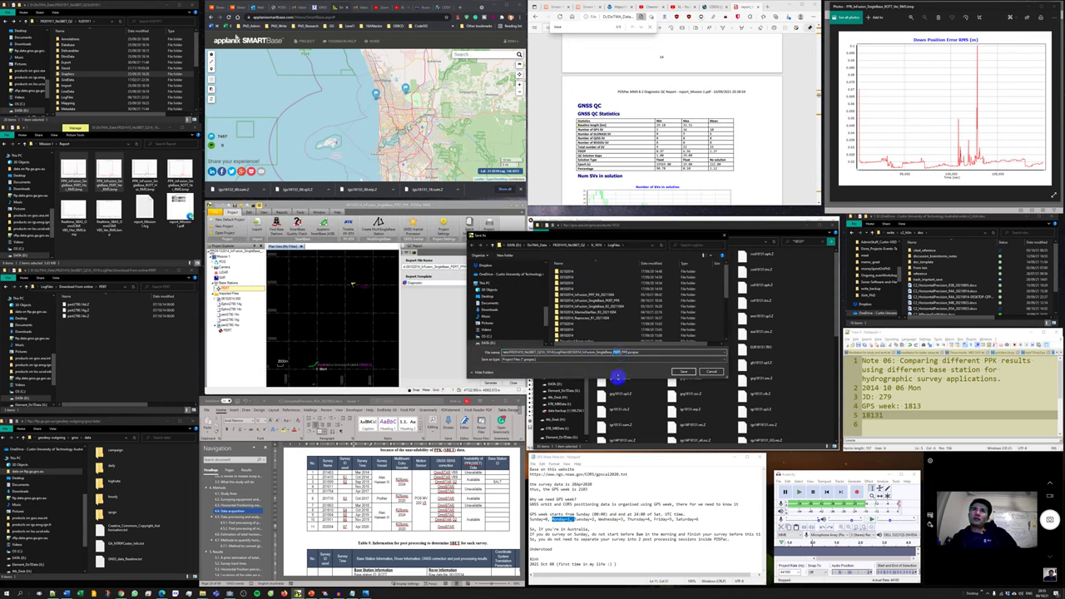
type("HI")
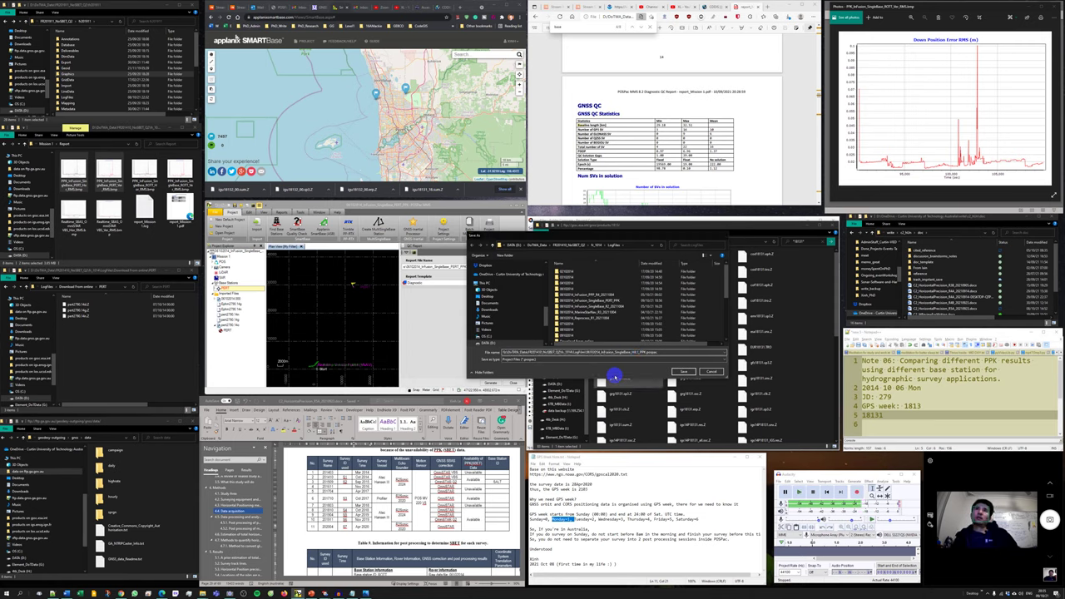
key("Return")
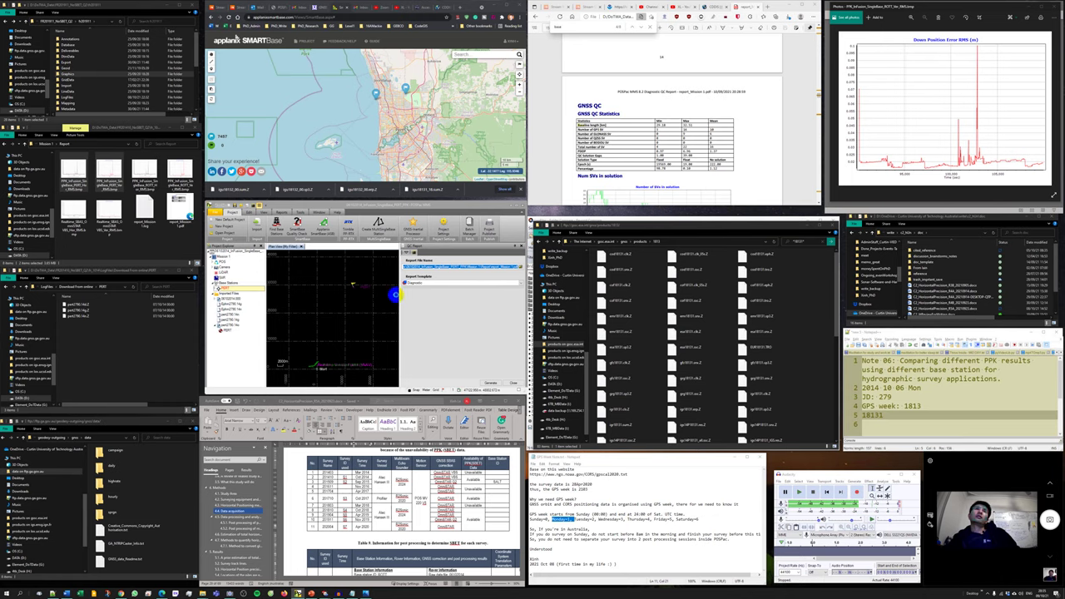
Step: Open the HIL1 folder among the base station files downloaded from online
left_click(79, 287)
double_click(81, 309)
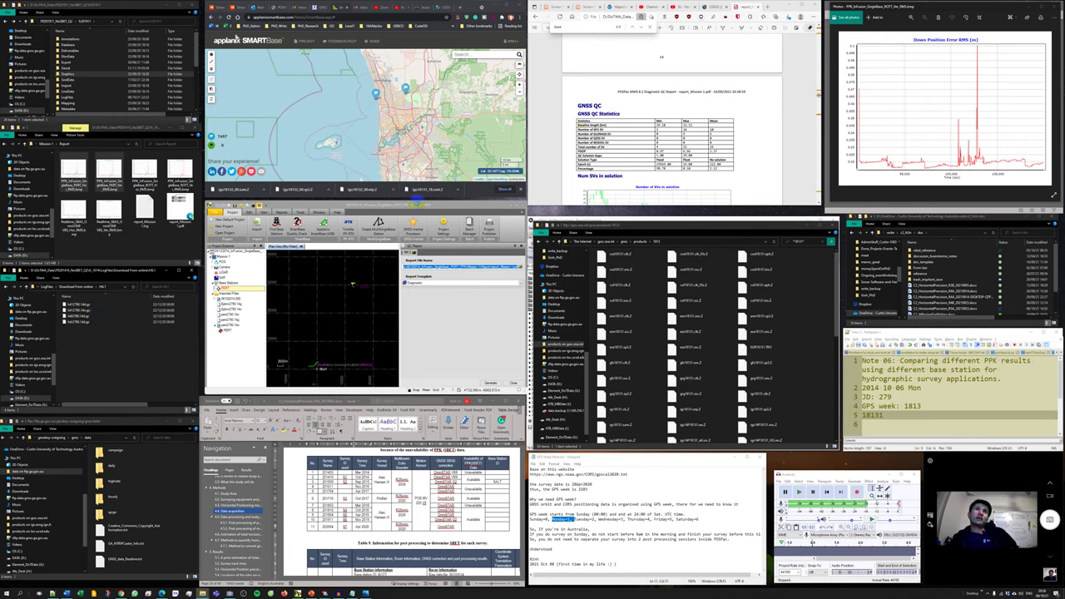
left_click(415, 208)
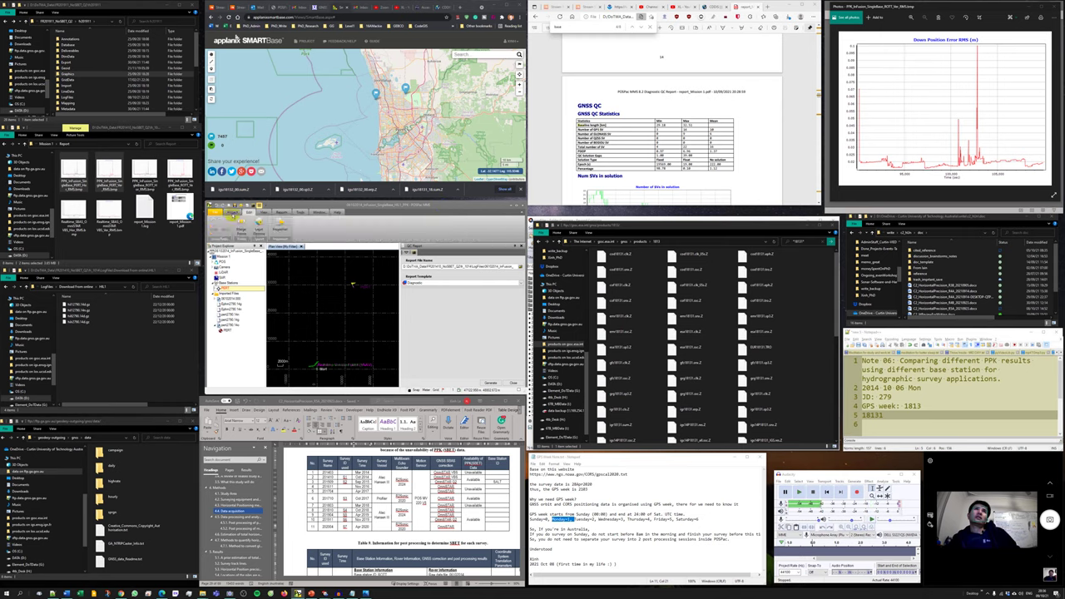
Step: Delete the PERT base station and its three imported pert2790 files from the HIL1 project
left_click(227, 283)
left_click(225, 288)
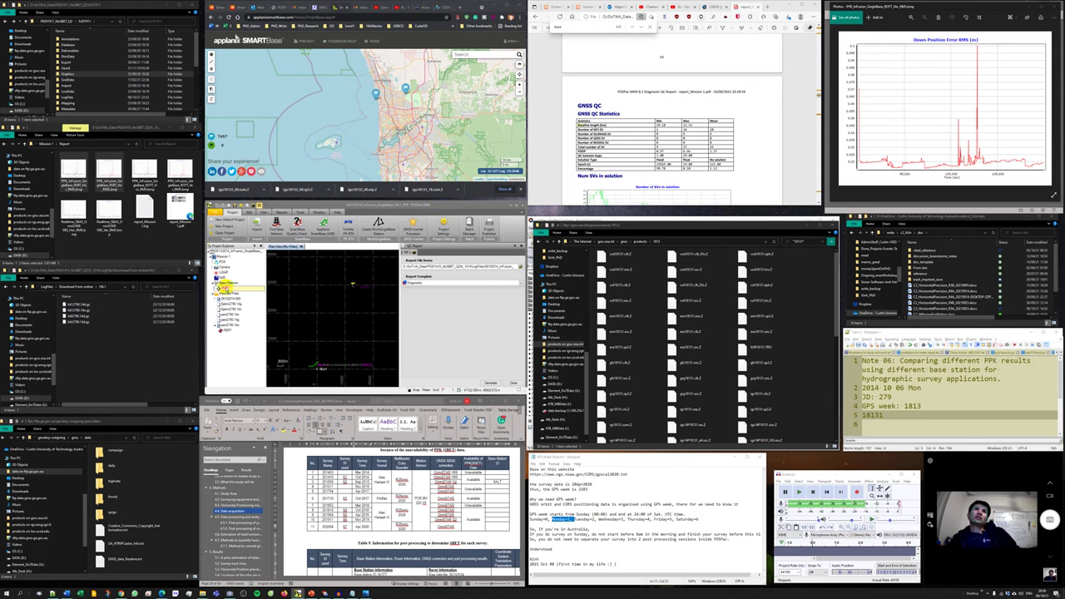
left_click(228, 283)
right_click(226, 286)
left_click(241, 329)
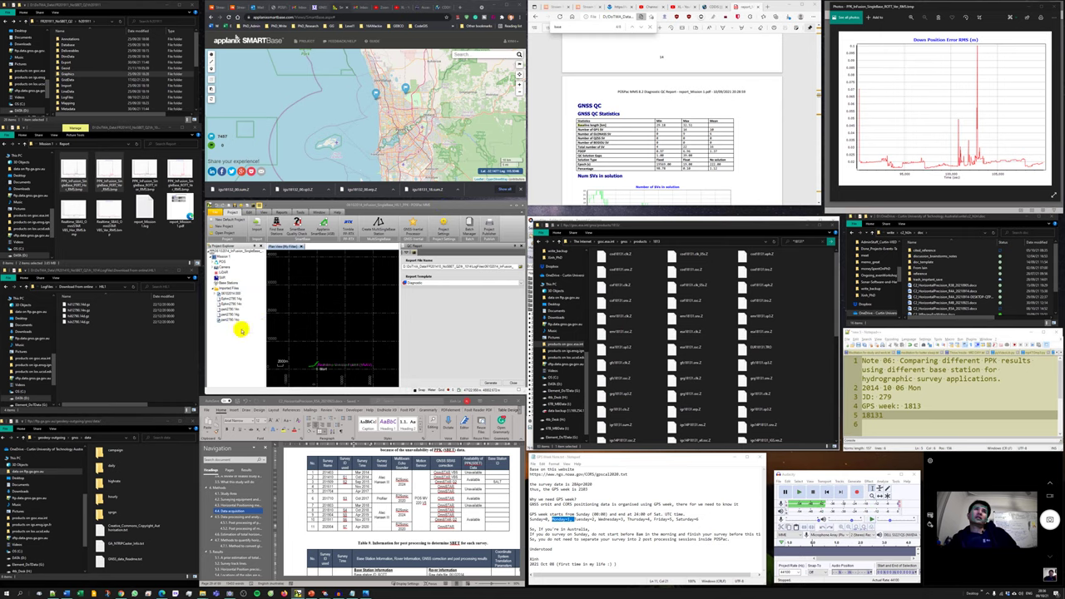
left_click(227, 320)
left_click(229, 310, "shift")
right_click(230, 309)
left_click(248, 325)
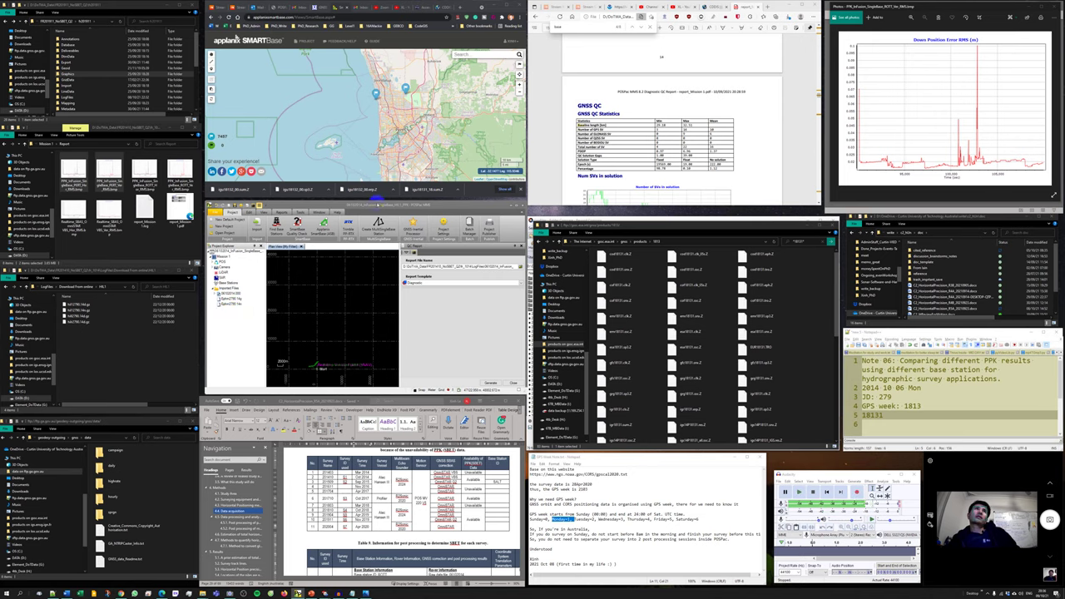
Step: Import the downloaded HIL1 base station files into the project and inspect the imported stations in the plan view
left_click_drag(90, 335, 341, 323)
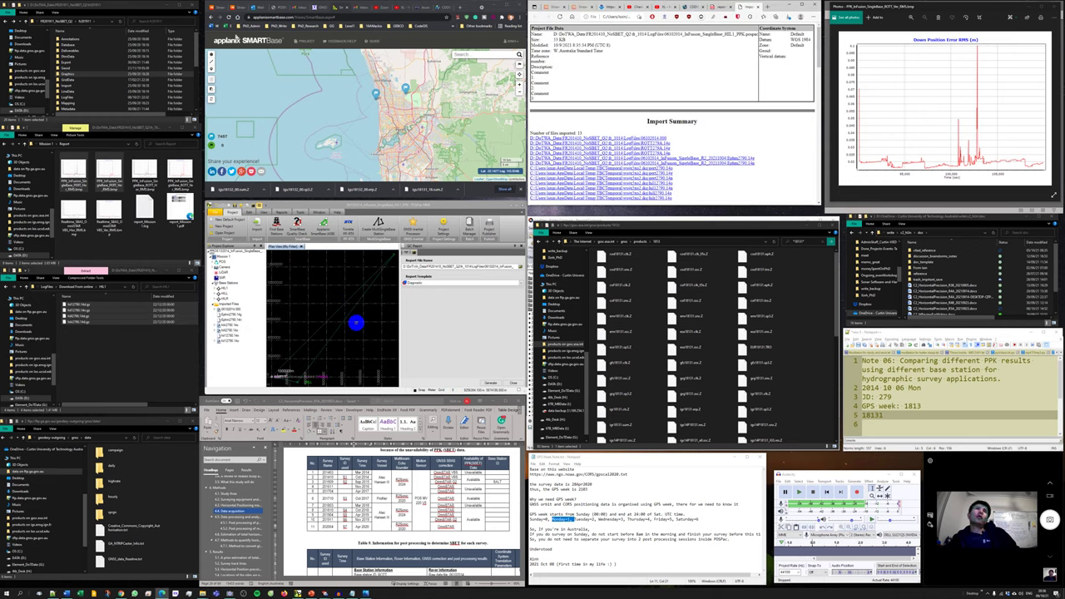
left_click(331, 358)
scroll(308, 375, "up", 5)
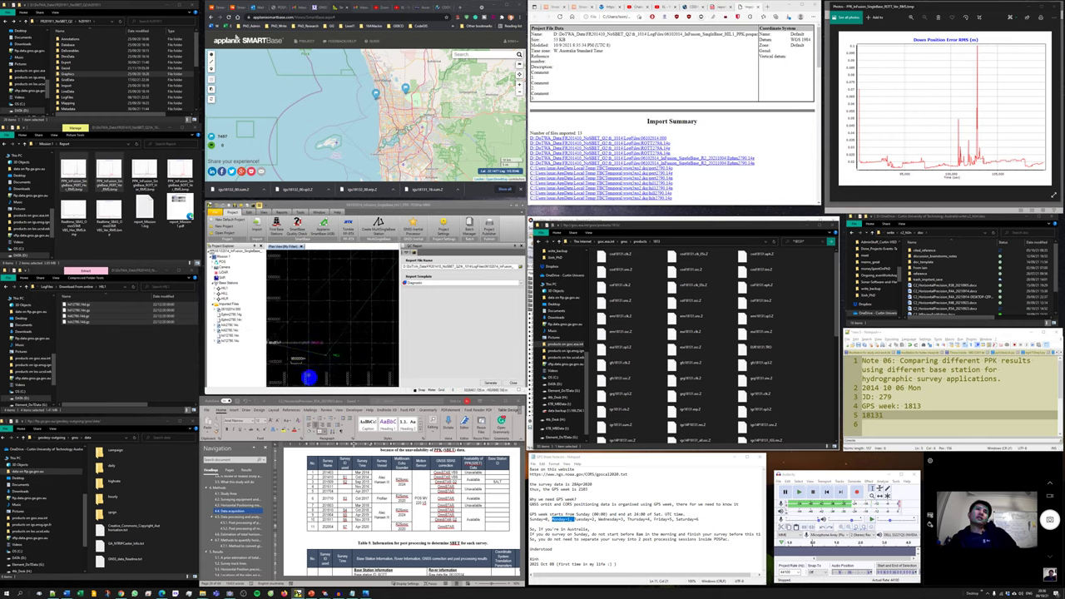
scroll(333, 349, "up", 2)
scroll(276, 335, "up", 8)
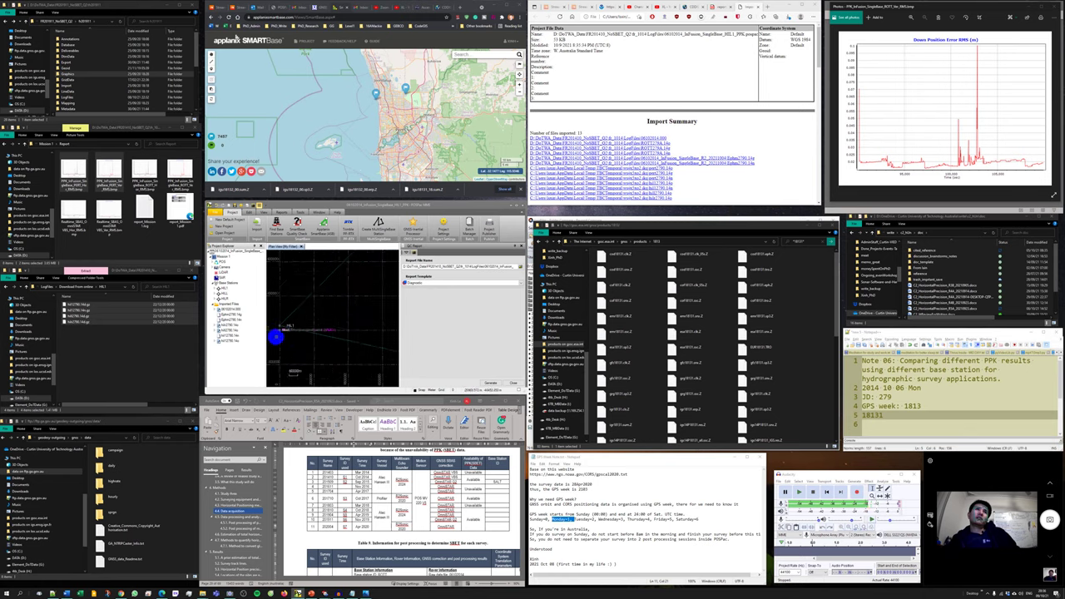
scroll(332, 316, "up", 3)
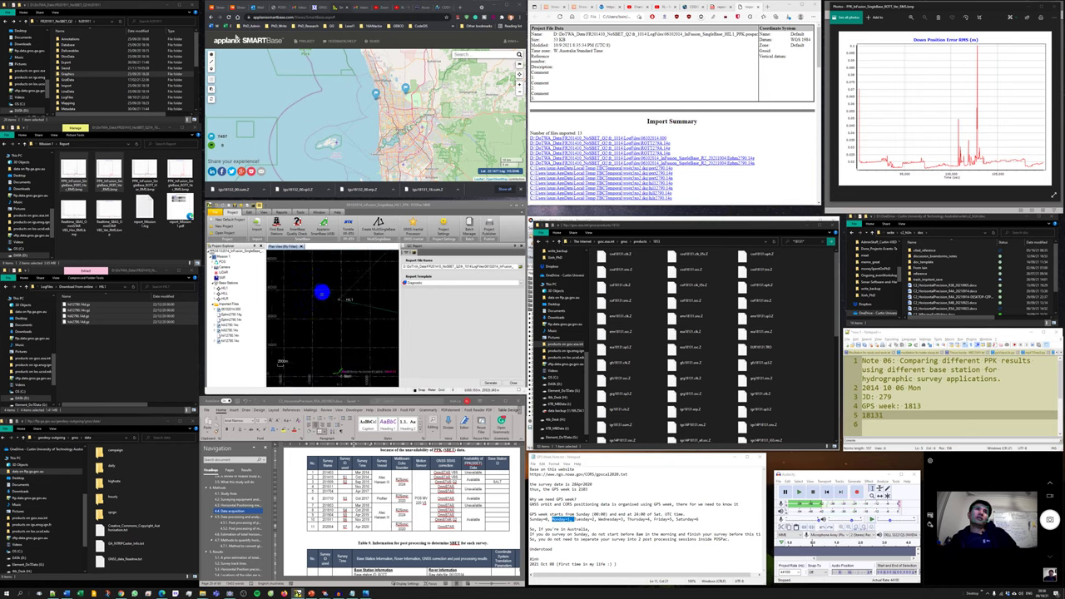
scroll(333, 320, "down", 3)
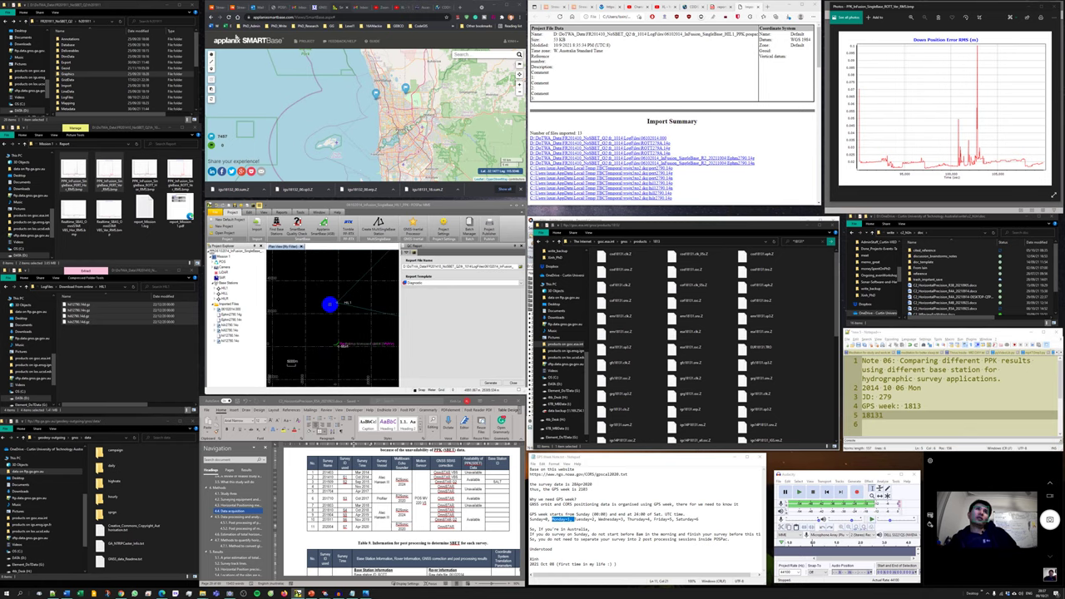
scroll(333, 320, "down", 4)
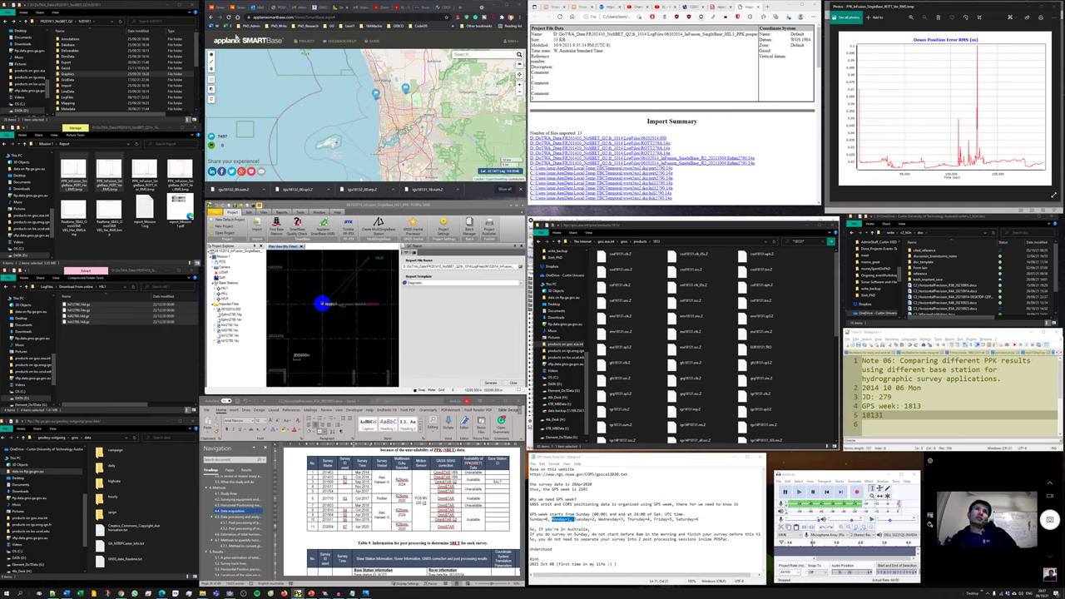
Step: Delete the two extra base stations imported alongside HIL1
left_click(224, 299)
right_click(222, 299)
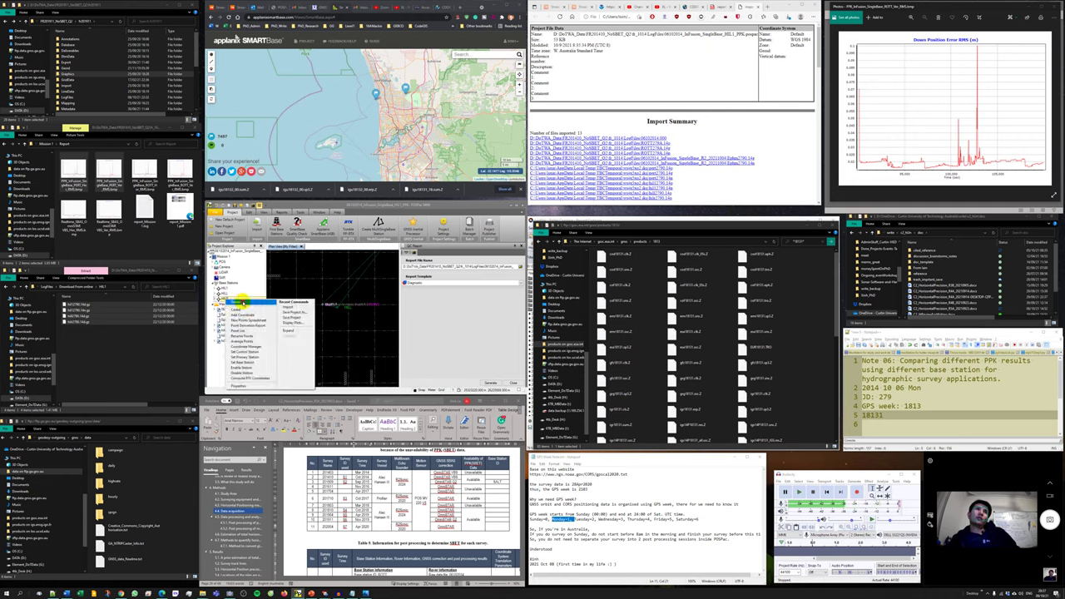
left_click(223, 298)
right_click(222, 296)
left_click(233, 297)
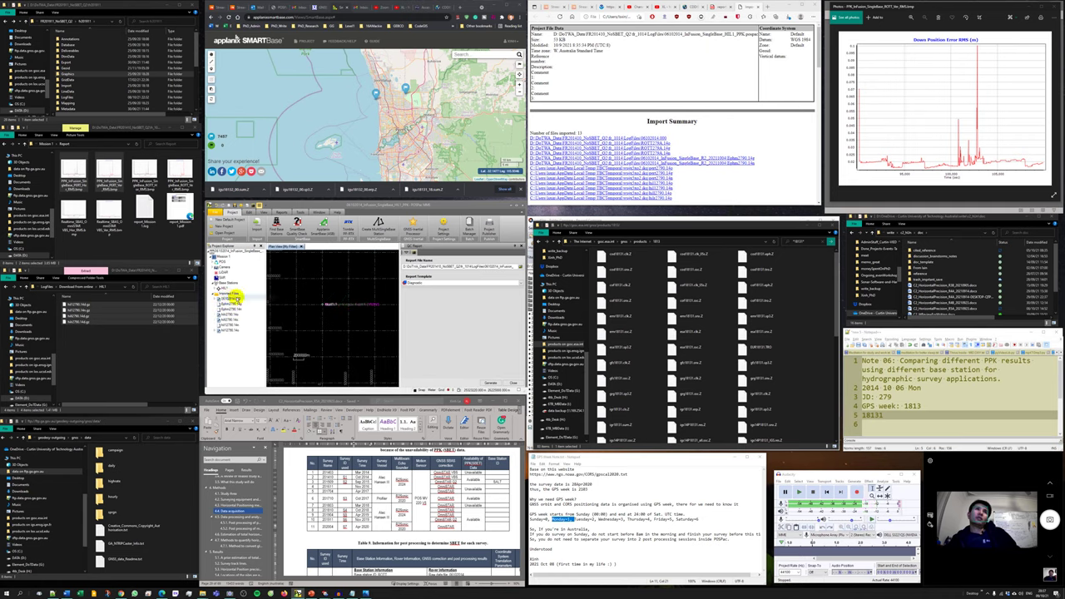
Step: Set HIL1 as the project's base station and dismiss the GNSS QC statistics
left_click(215, 287)
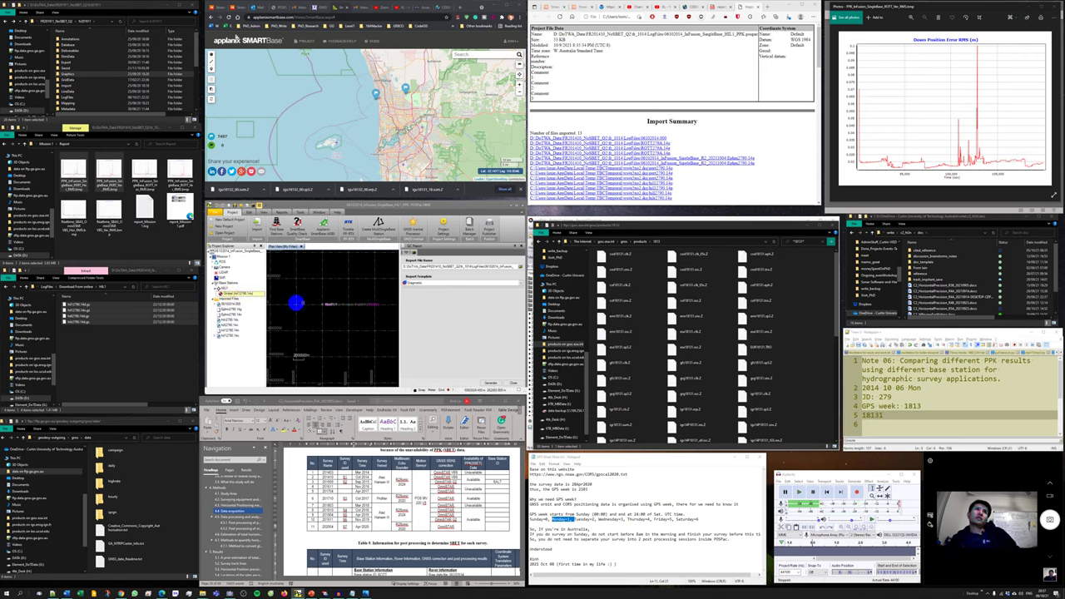
scroll(318, 288, "up", 3)
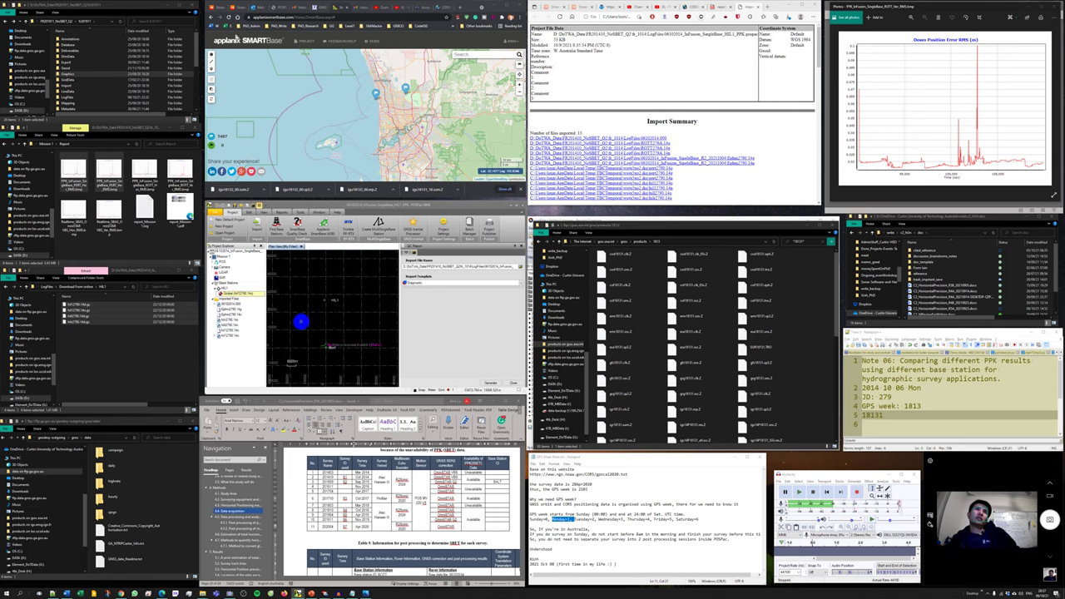
scroll(309, 321, "up", 3)
scroll(327, 323, "up", 1)
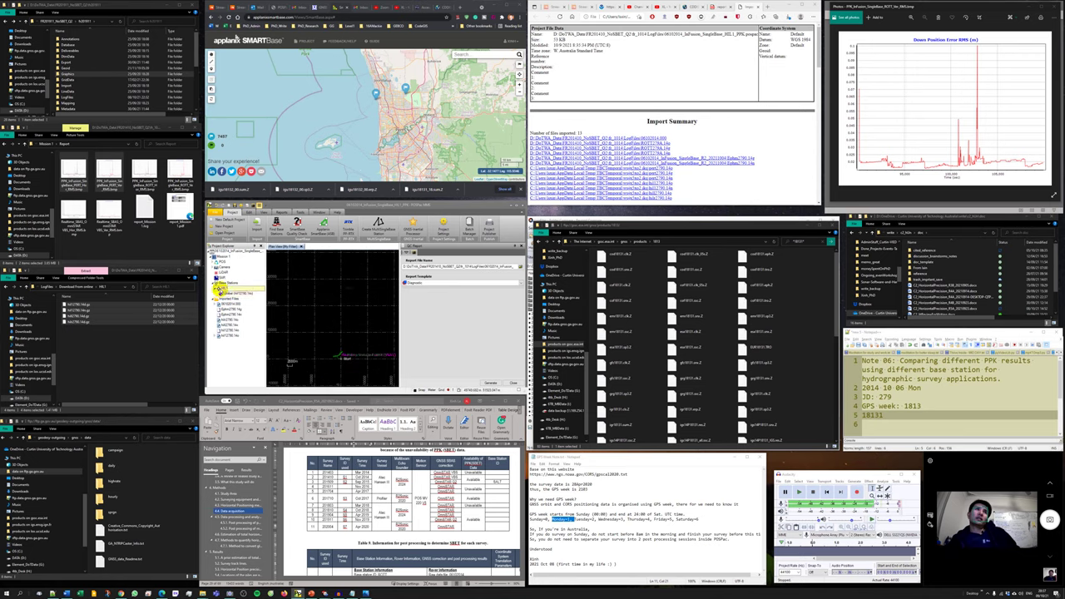
right_click(220, 289)
left_click(218, 290)
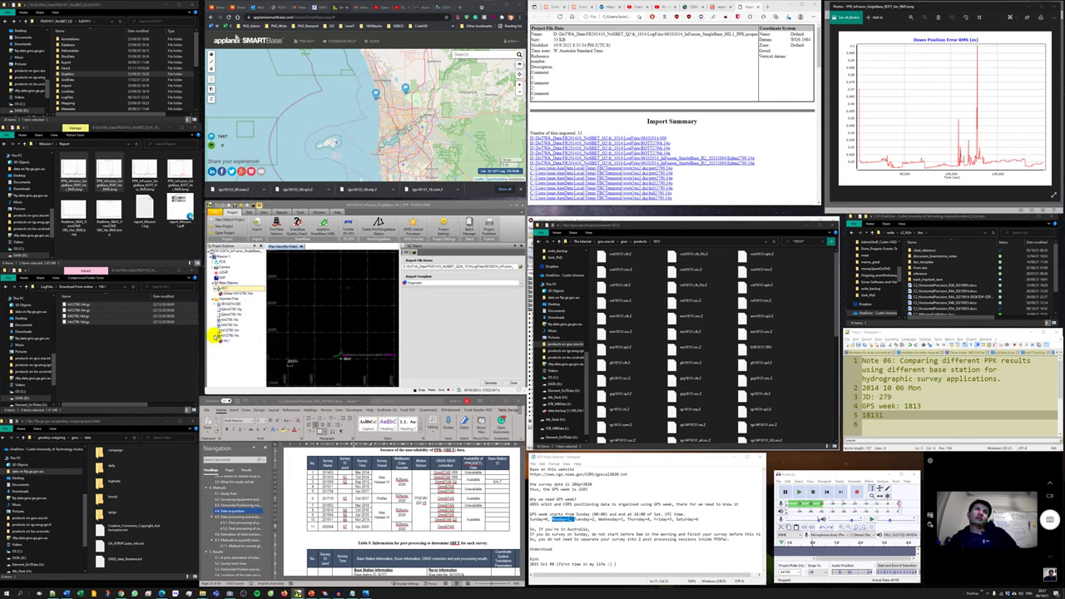
left_click(215, 335)
left_click(225, 320)
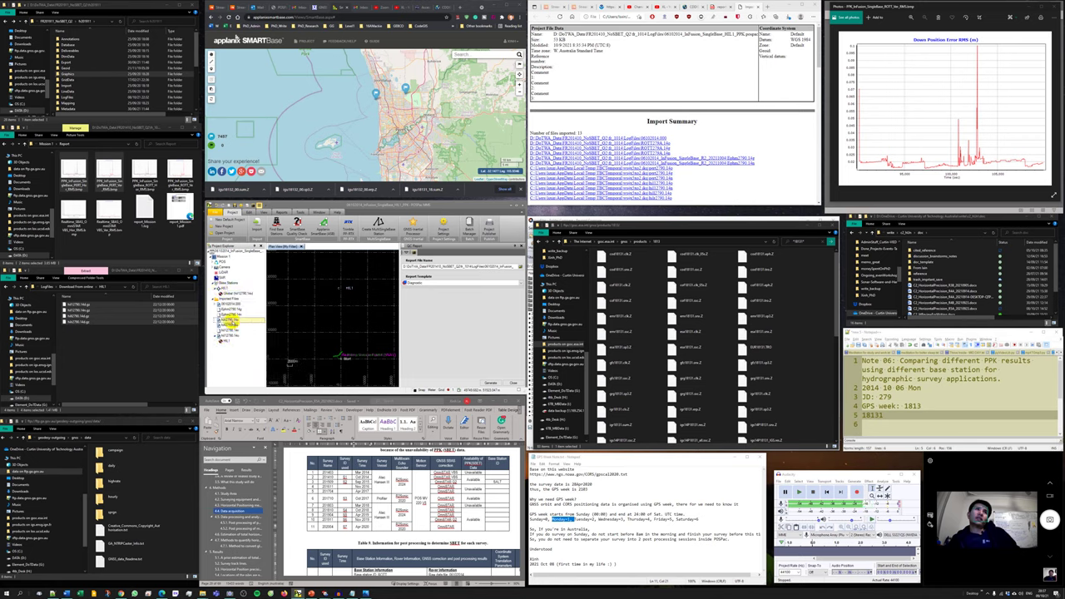
right_click(219, 288)
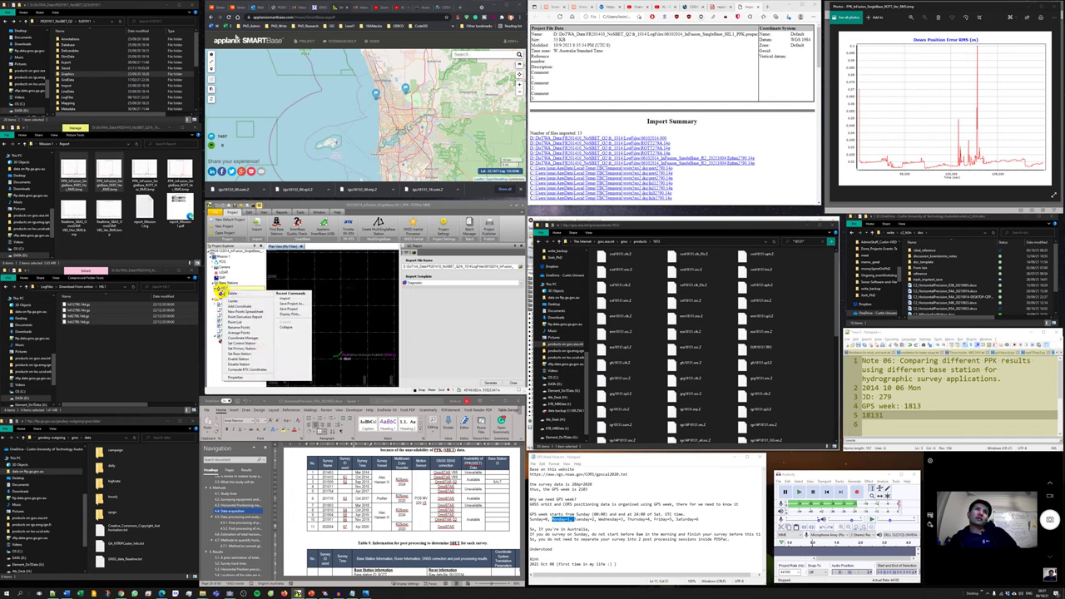
left_click(253, 353)
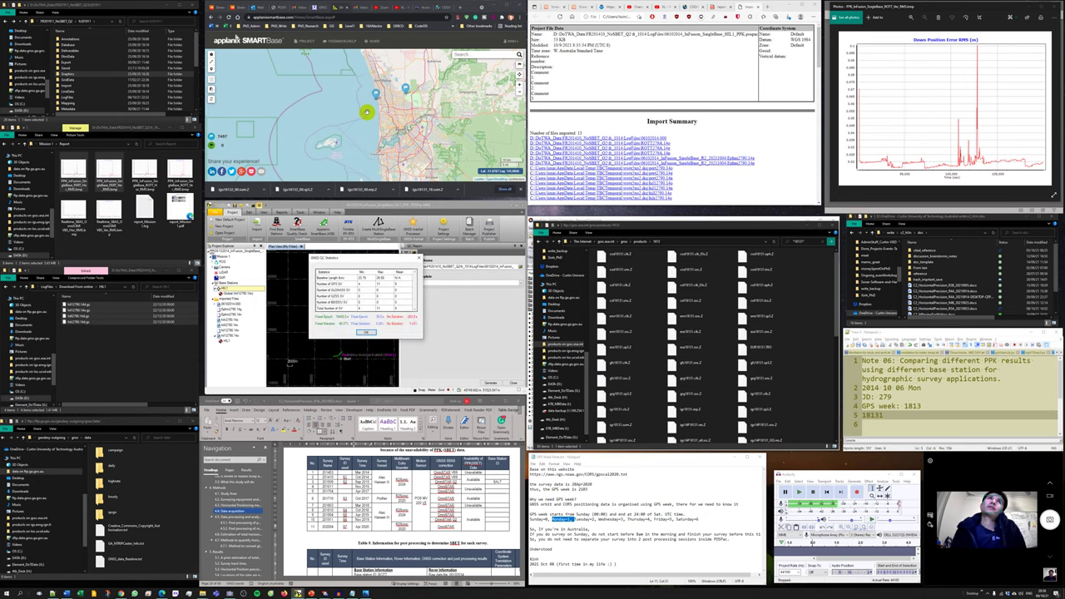
left_click(364, 332)
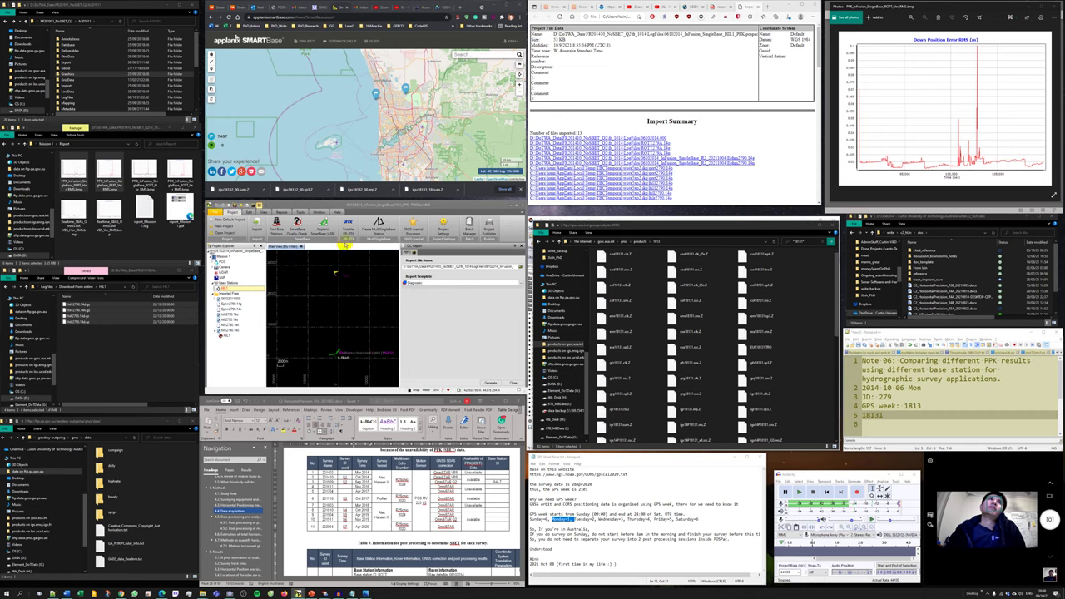
Step: Run the GNSS-Inertial Processor in IN-Fusion Single Base mode with HIL1, continuing past the base-rover separation warning
left_click(416, 227)
left_click(493, 384)
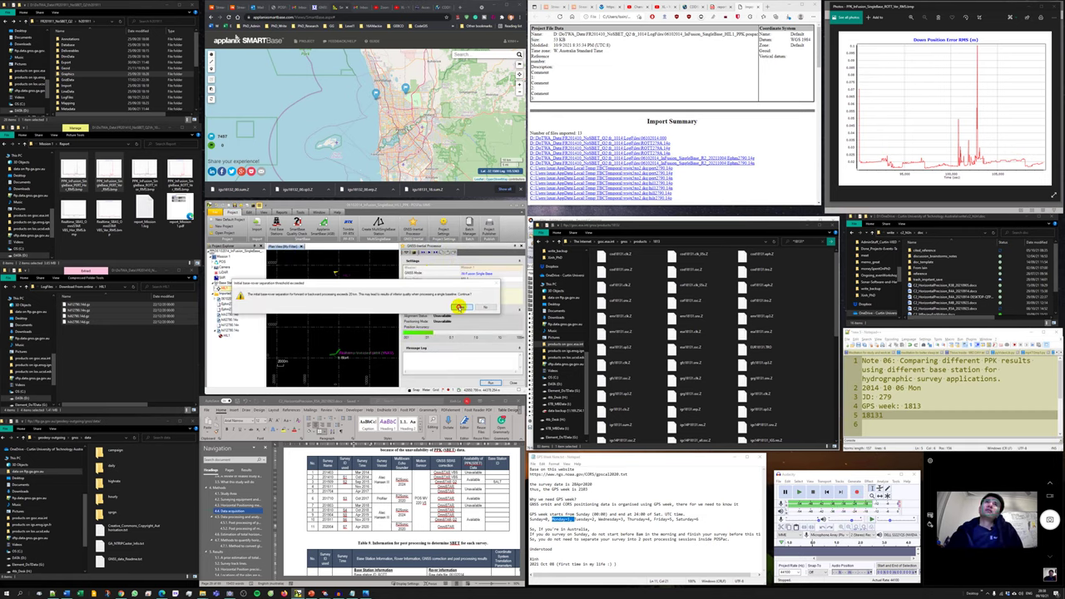
left_click(459, 307)
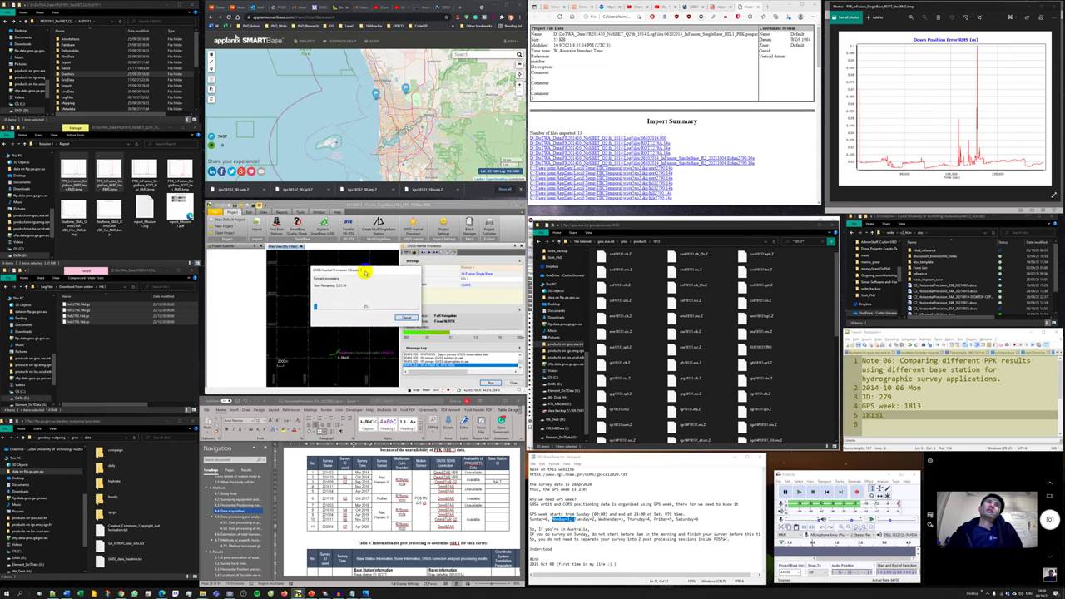
Step: Review the HIL1 project's import summary report during processing, checking the imported file list and error entries, and close the report
left_click_drag(368, 271, 334, 287)
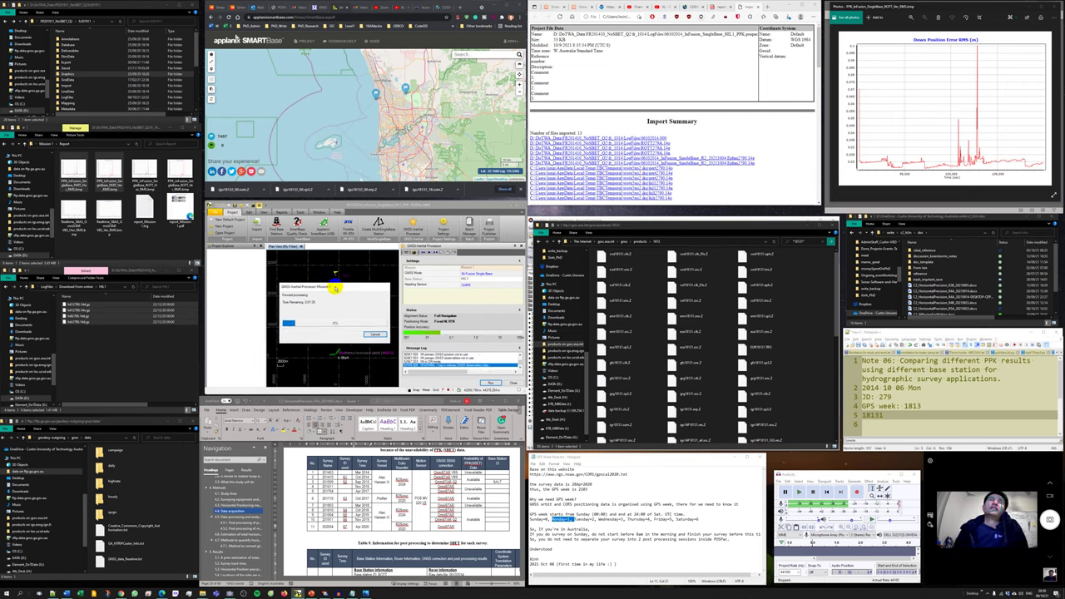
scroll(720, 116, "down", 10)
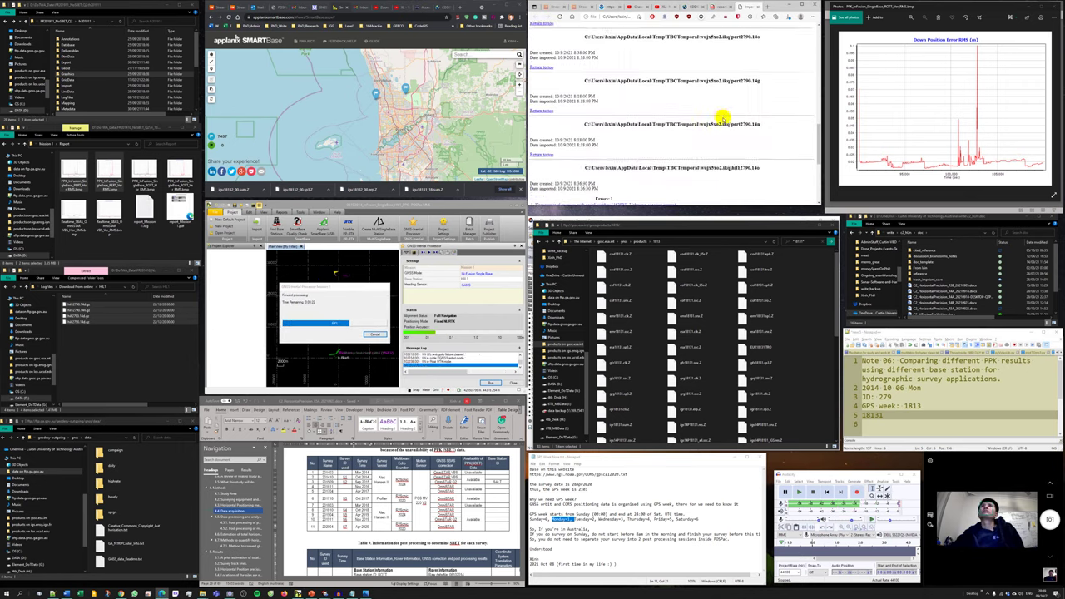
scroll(713, 125, "up", 10)
left_click(617, 16)
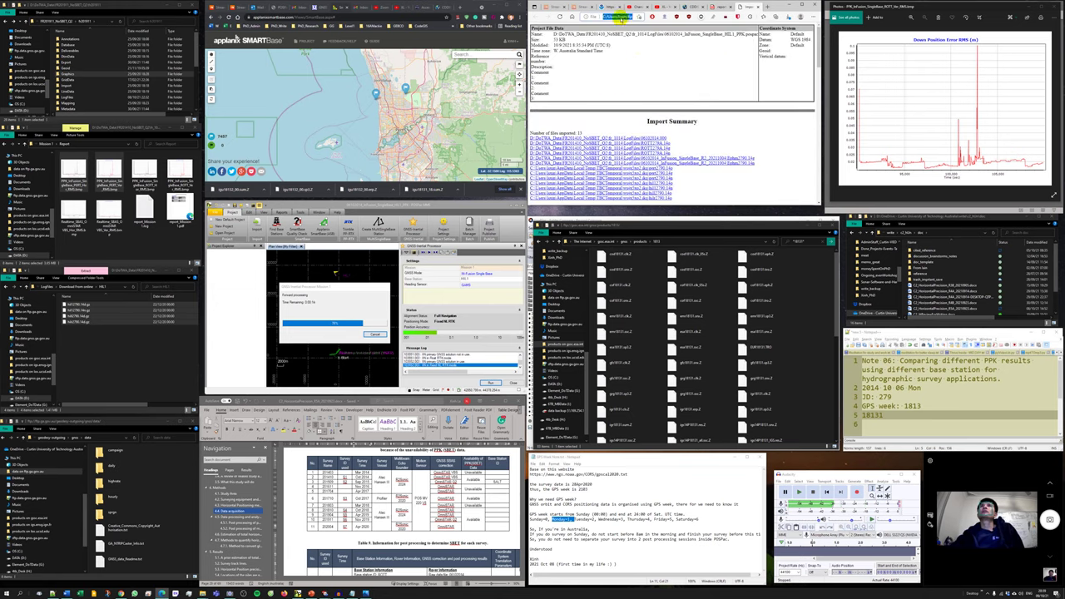
left_click(621, 18)
left_click(643, 53)
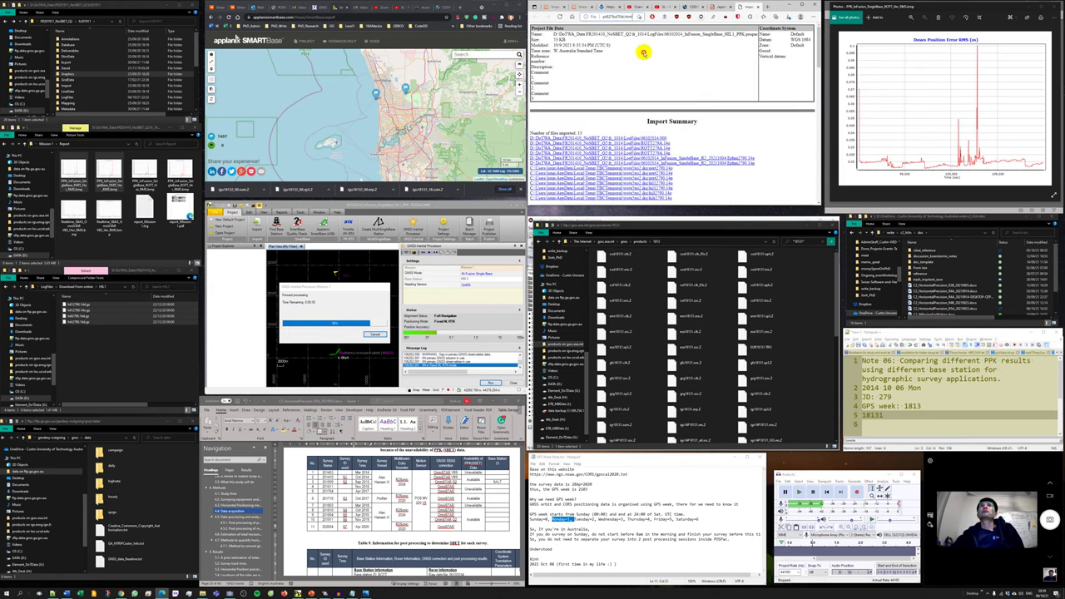
left_click(613, 17)
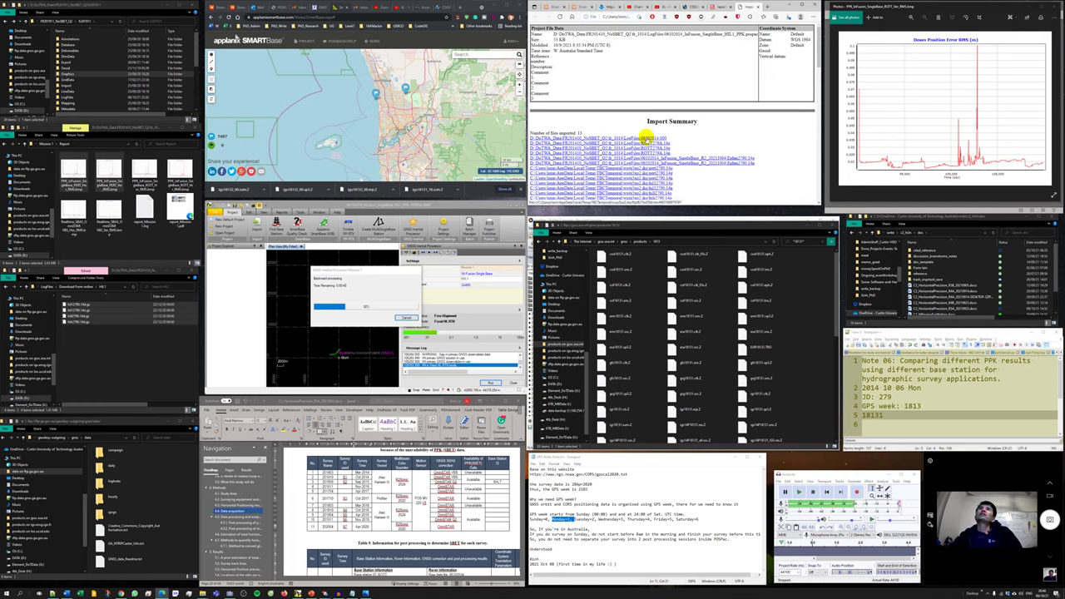
scroll(657, 133, "down", 5)
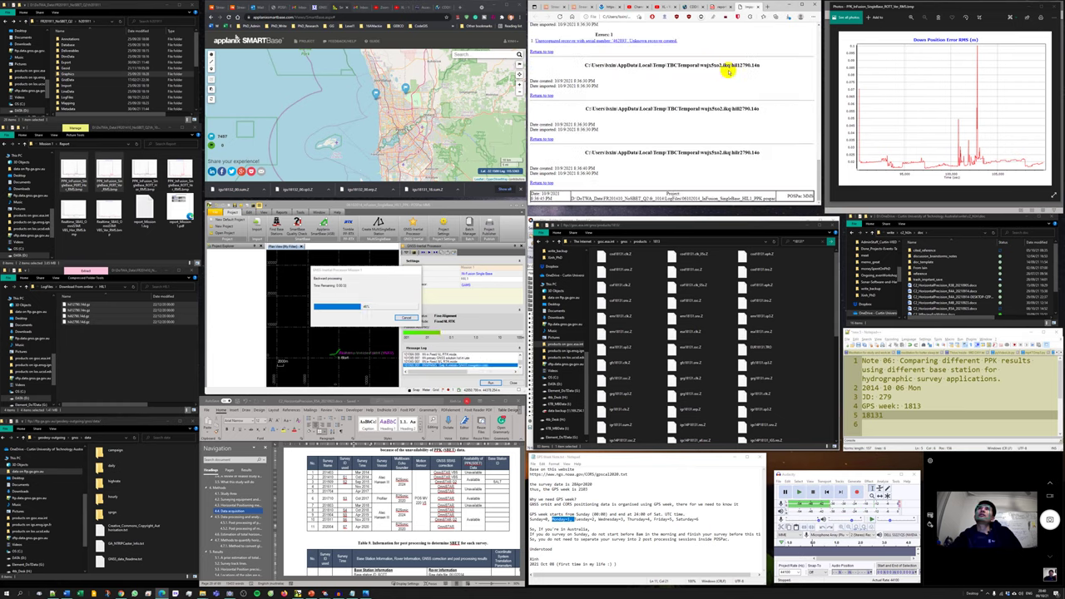
left_click(759, 7)
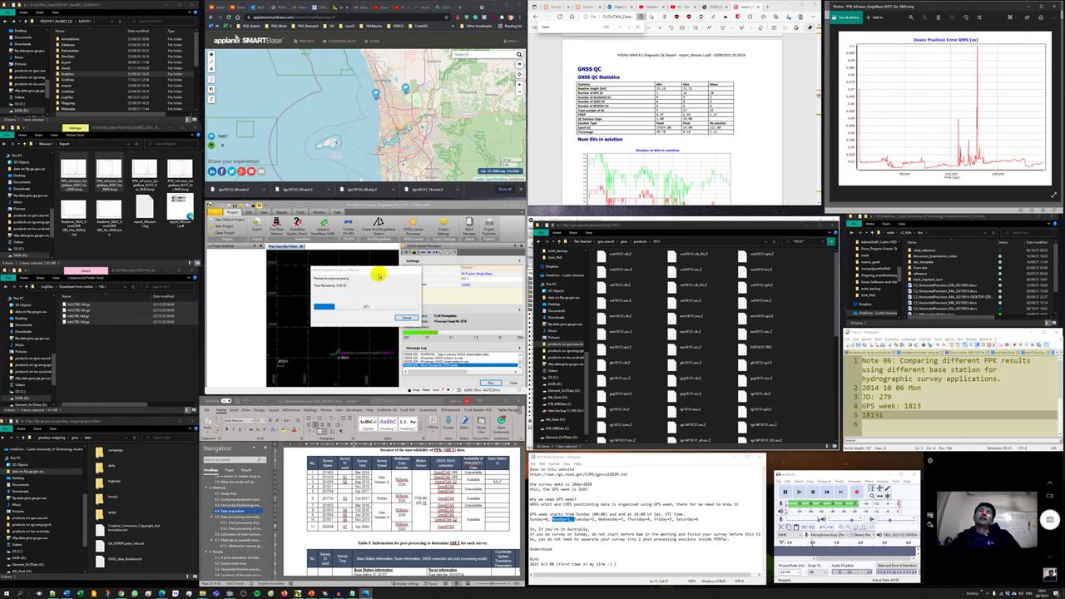
left_click_drag(385, 275, 350, 280)
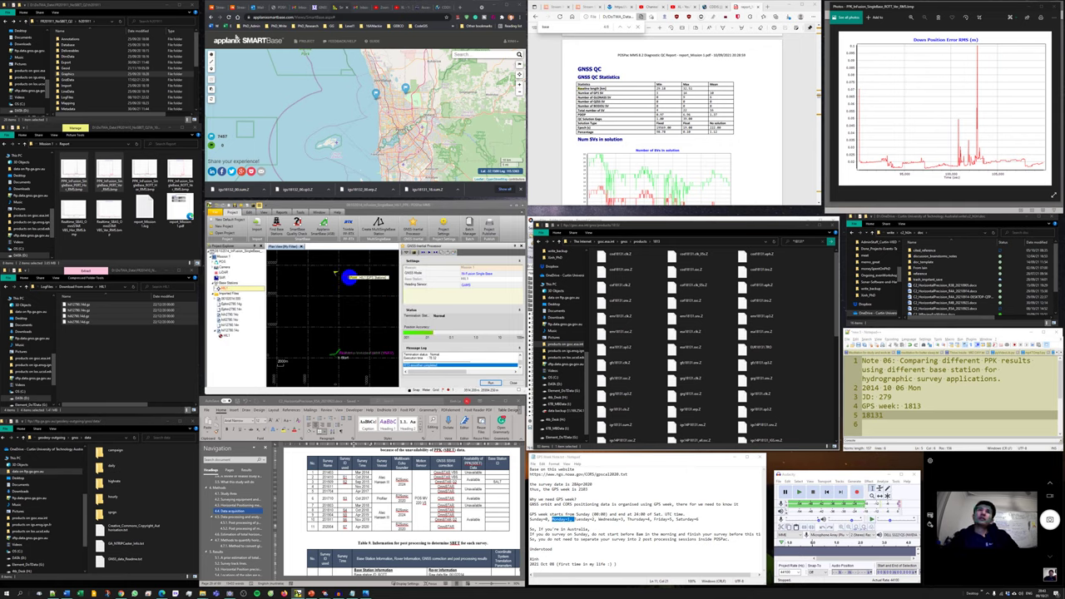
Step: Generate the QC report as report_Mission 1.pdf in the Mission 1 Report folder of the HIL1_PPK project
left_click(282, 211)
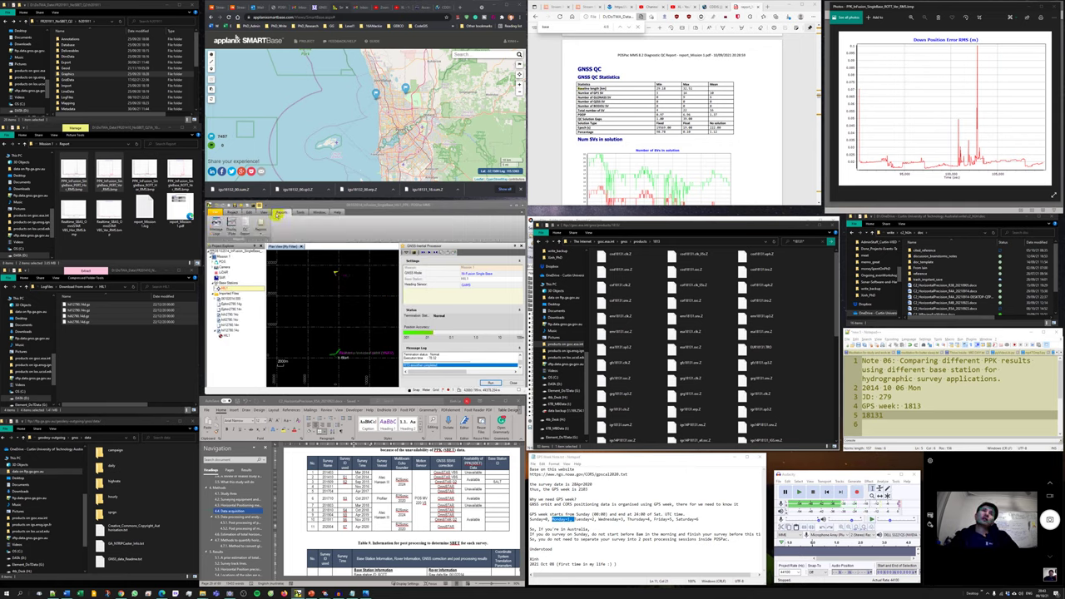
left_click(248, 225)
left_click(512, 266)
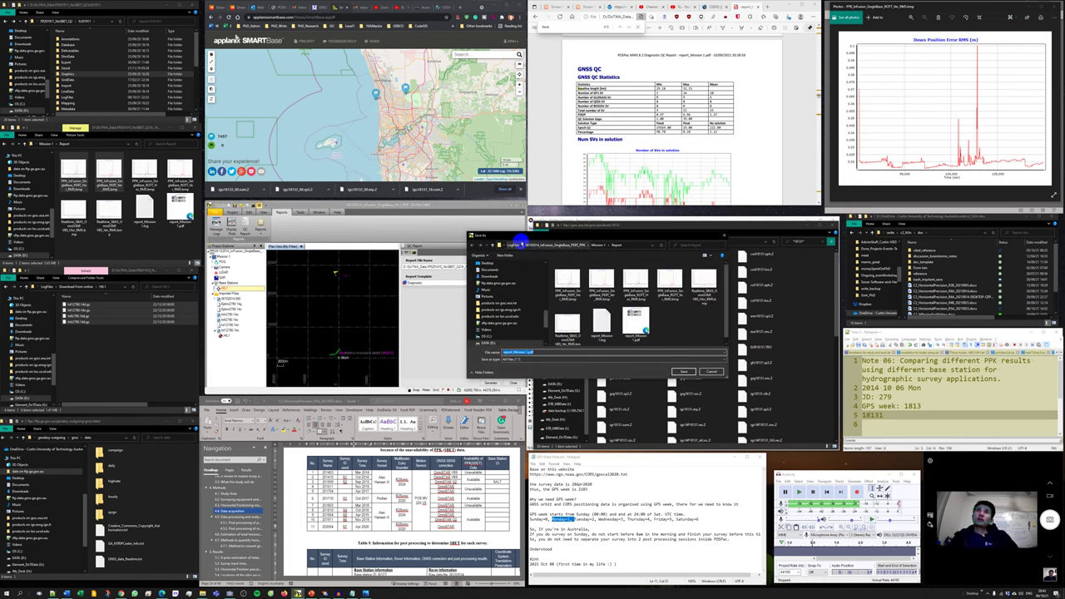
left_click(515, 246)
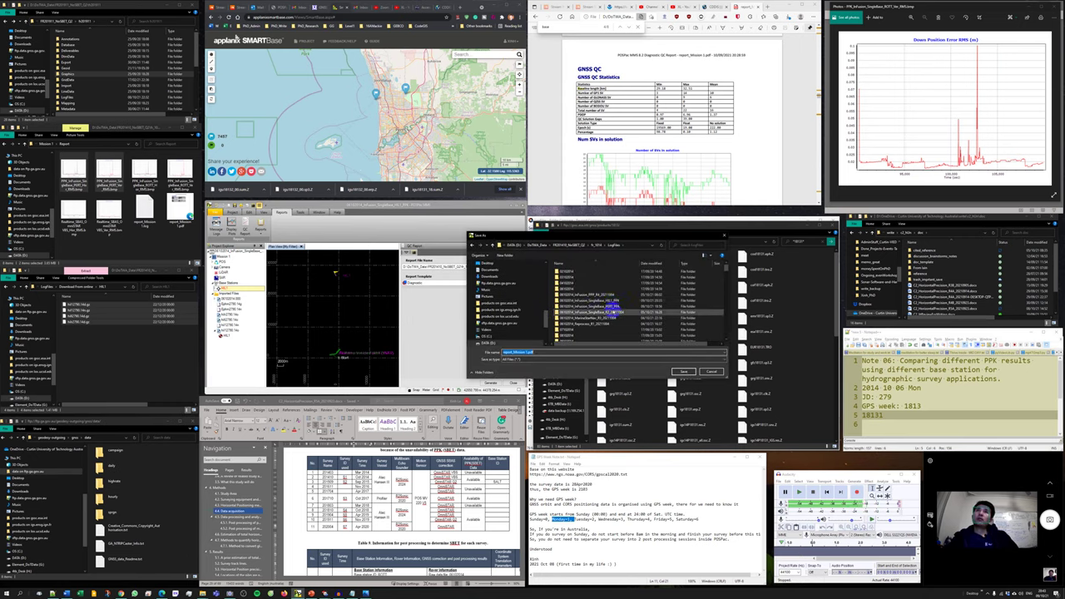
double_click(613, 302)
double_click(568, 282)
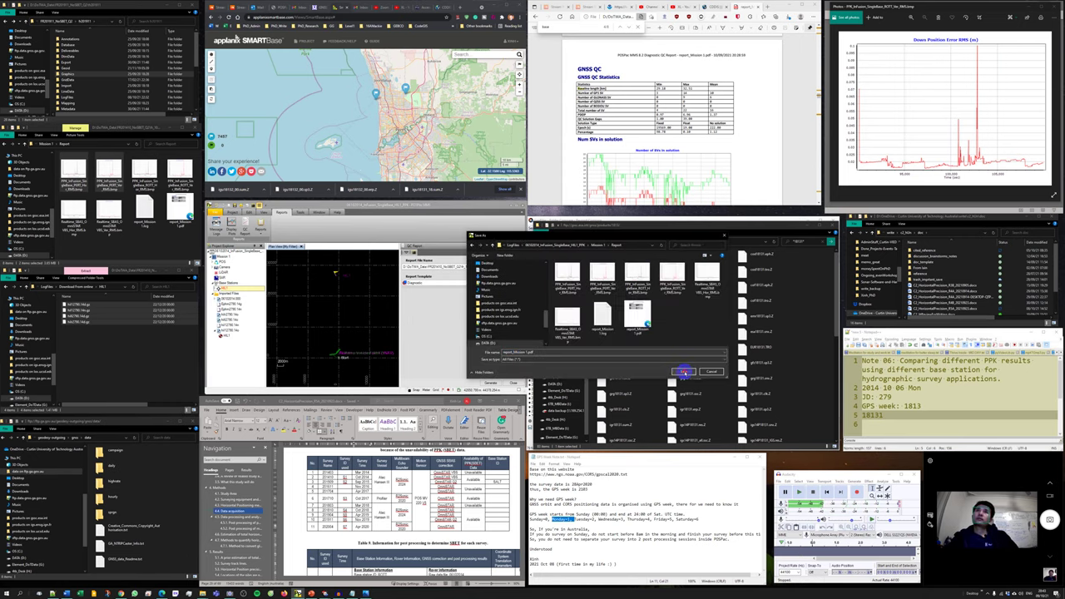
left_click(683, 371)
left_click(489, 382)
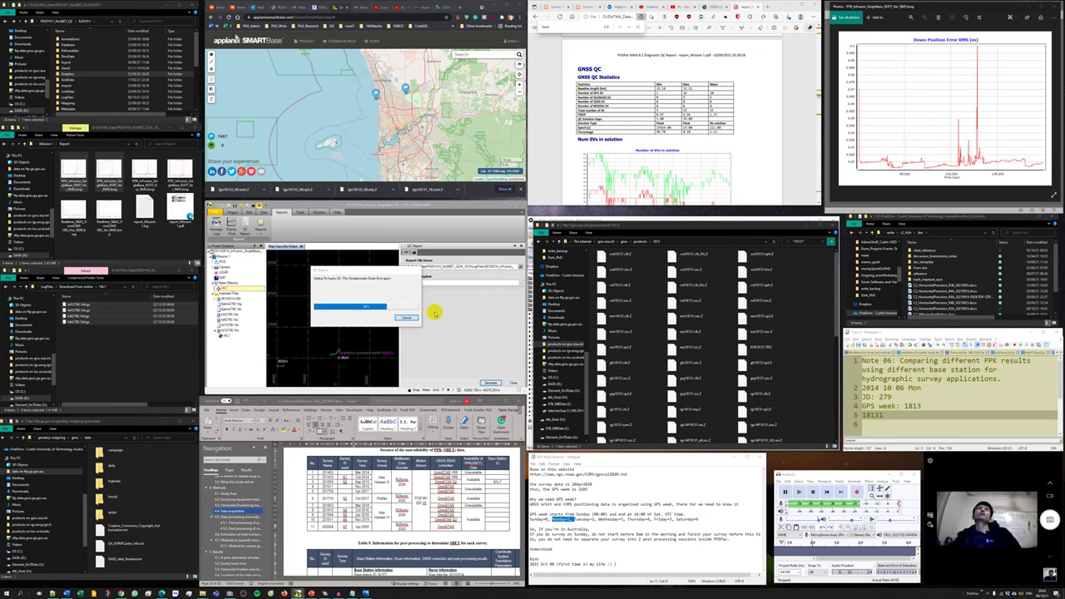
Step: Plot the North and East Position Error RMS together from the Smoothed Performance Metrics, Reference Frame
left_click(231, 222)
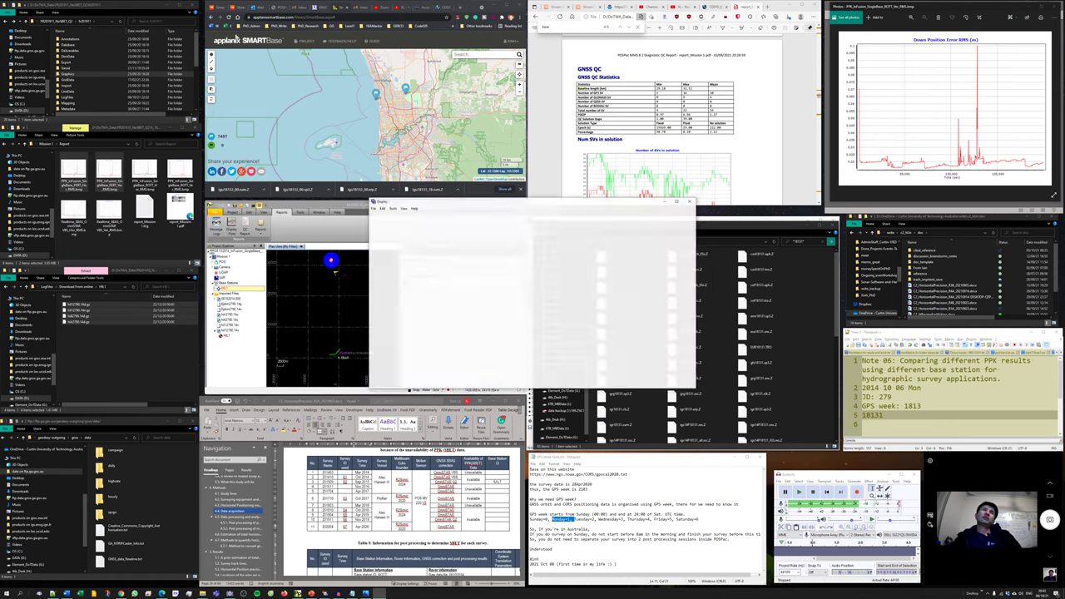
double_click(397, 232)
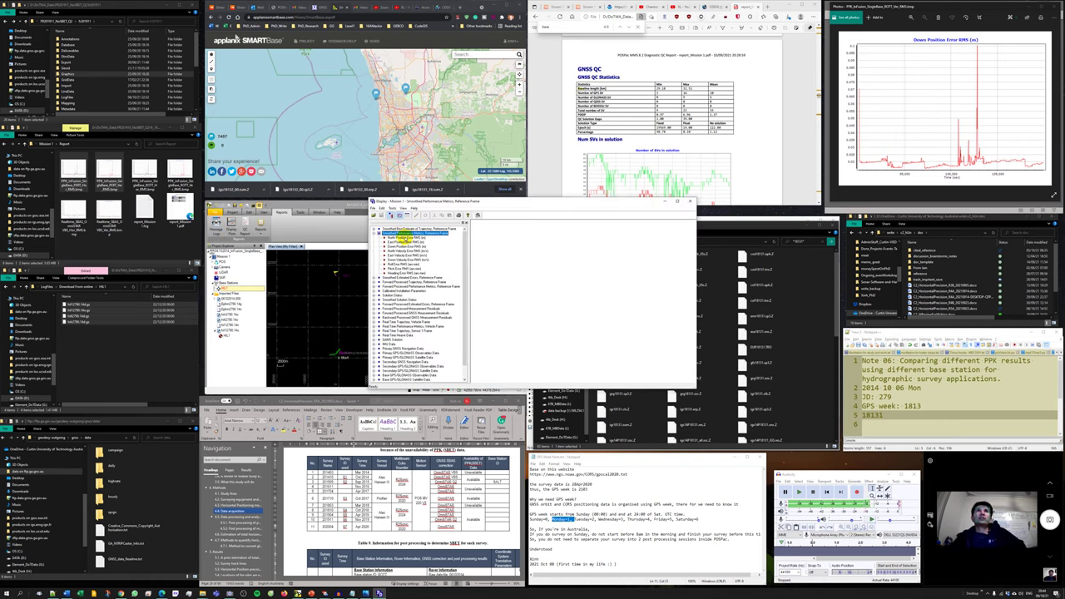
left_click(403, 238)
left_click(404, 242, "ctrl")
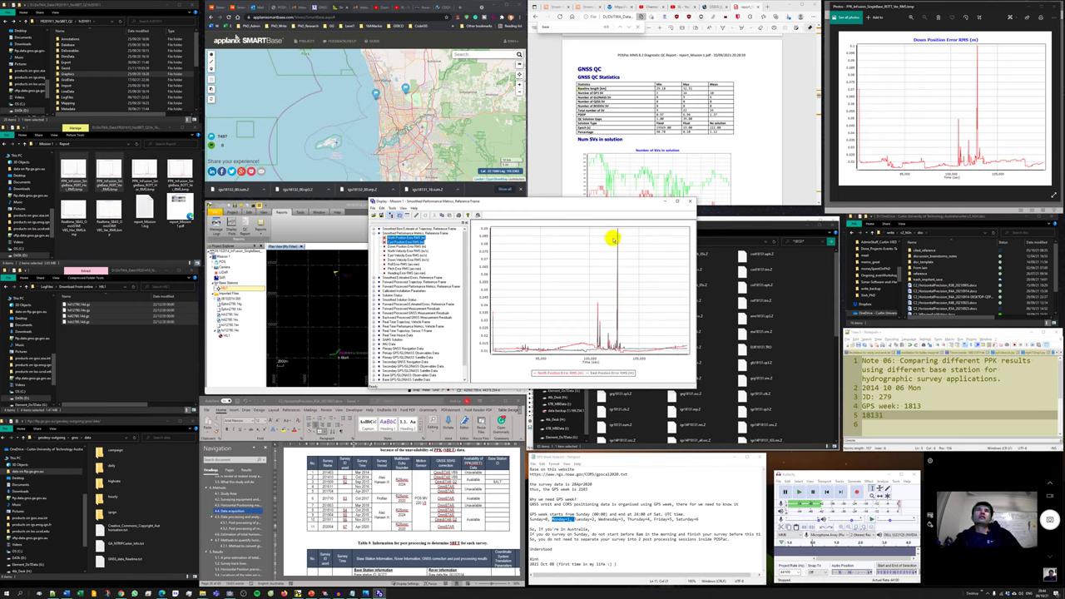
Step: Save the horizontal error plot as PPK_InFusion_SingleBase_HIL1_Hor_RMS.bmp in the HIL1_PPK project's Mission 1 Report folder
left_click(373, 208)
left_click(405, 223)
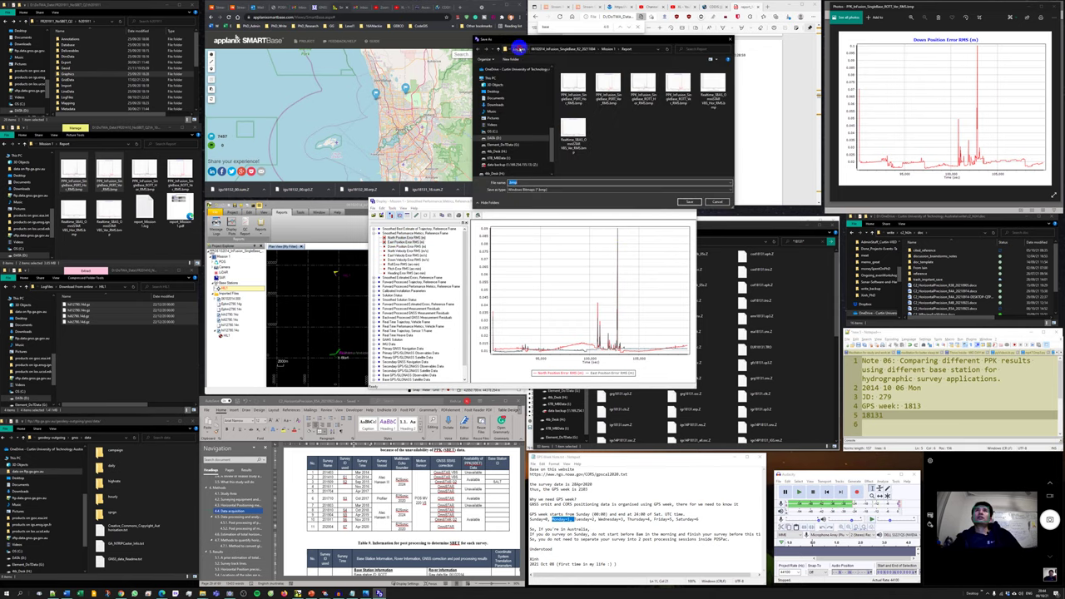
left_click(519, 49)
double_click(618, 104)
double_click(575, 82)
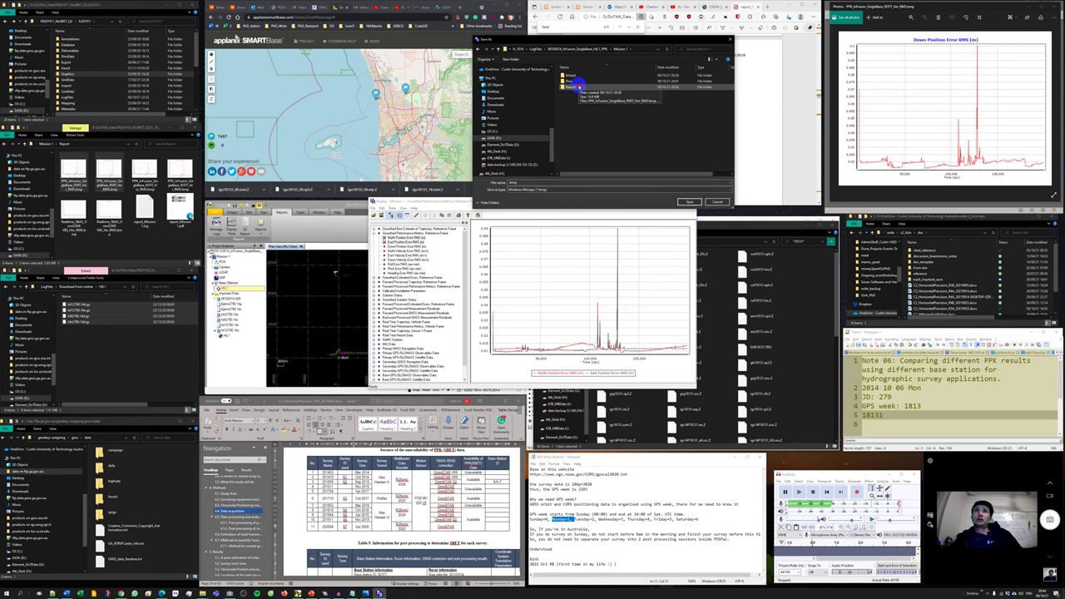
double_click(577, 87)
left_click(574, 87)
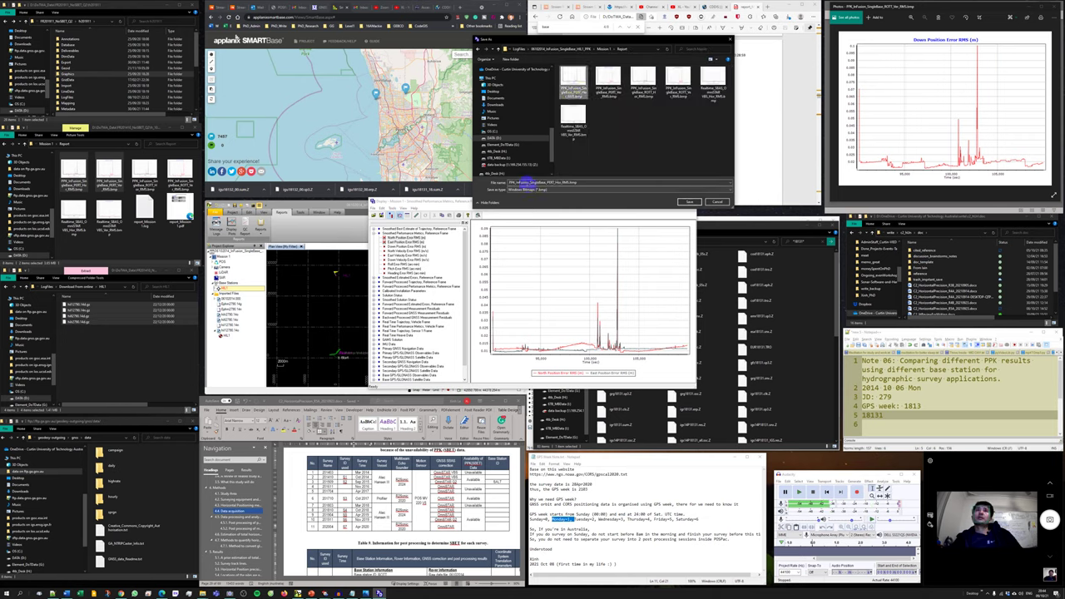
double_click(549, 183)
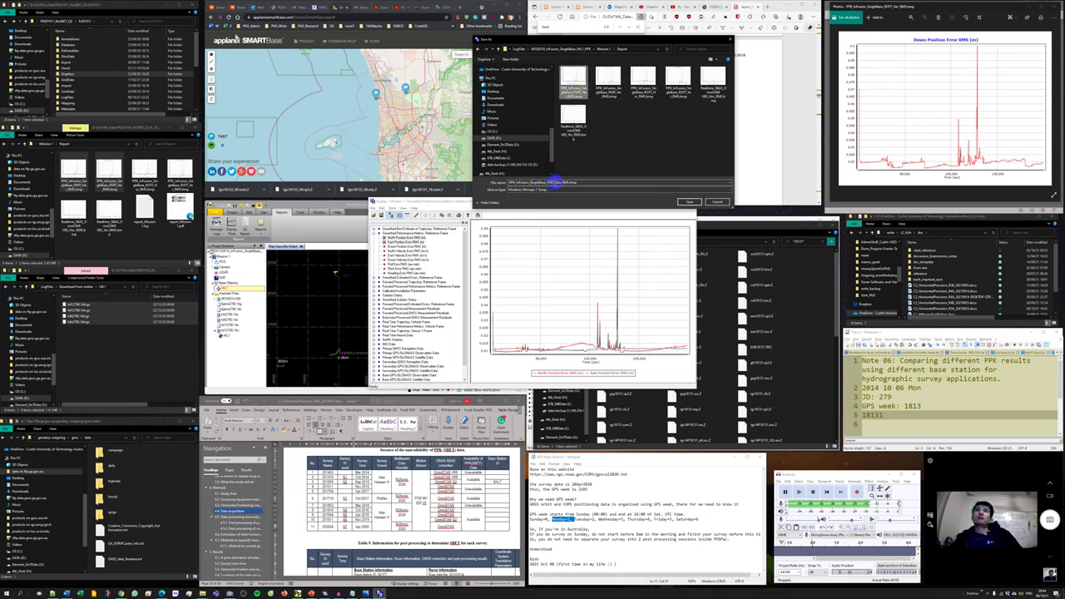
left_click(553, 182)
left_click(549, 182)
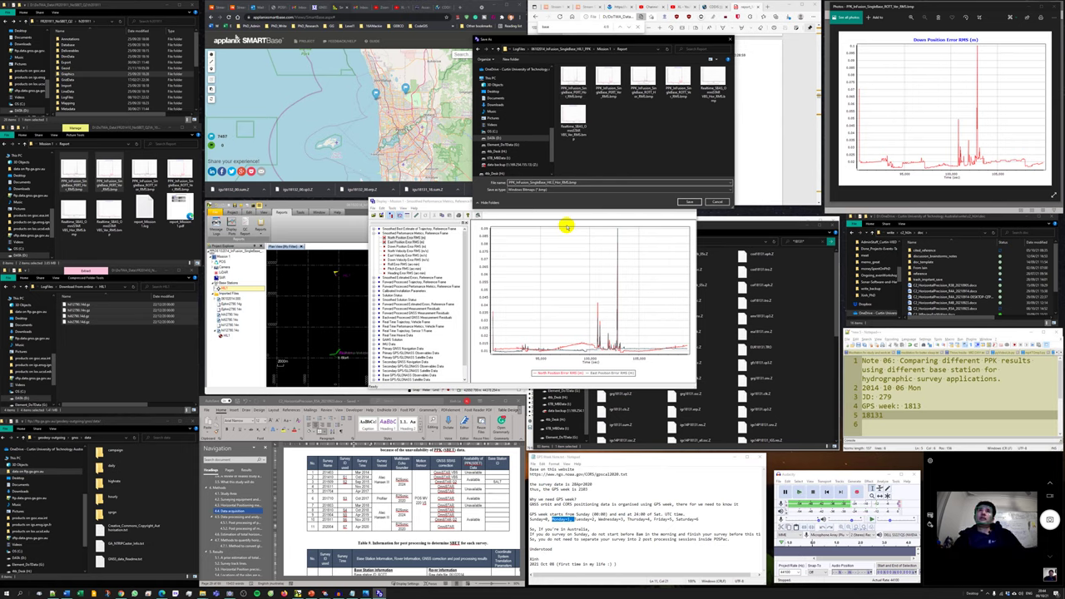
key("Return")
Step: Plot the Down Position Error RMS and save it as a bitmap with the PPK_InFusion_SingleBase_HIL1 prefix in the same Report folder
left_click(406, 247)
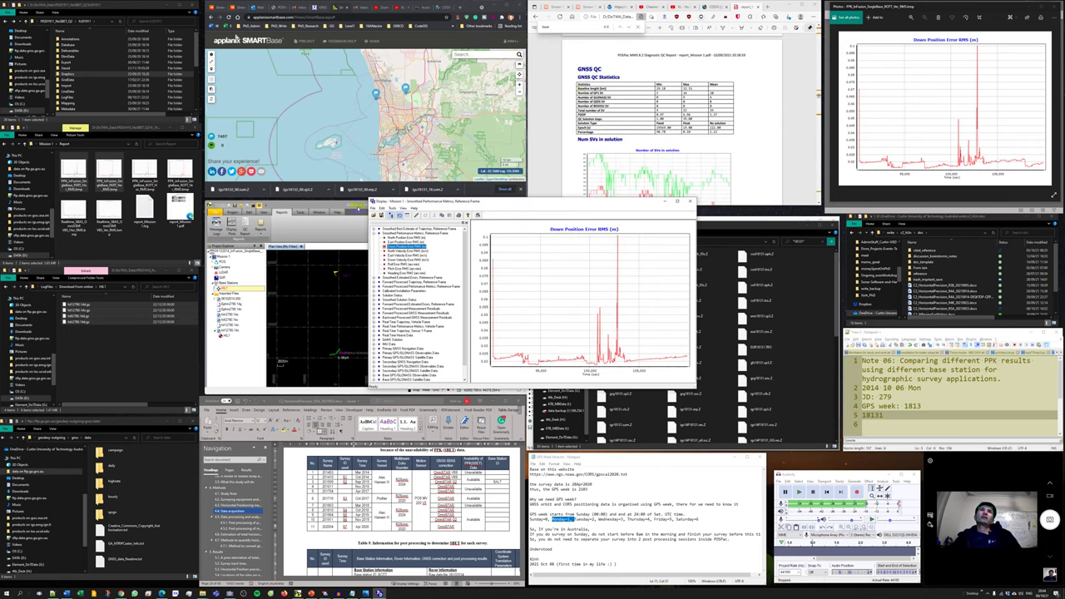
left_click(373, 208)
left_click(391, 223)
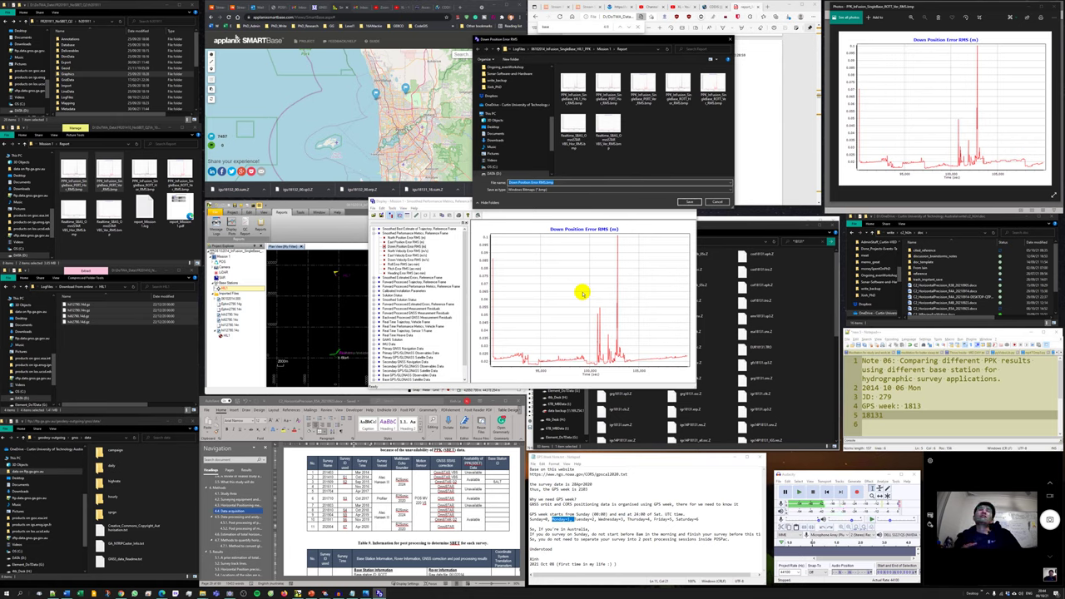
type("PPK_InFusion_SingleBase_HB_1_Hor_RMS.bmp")
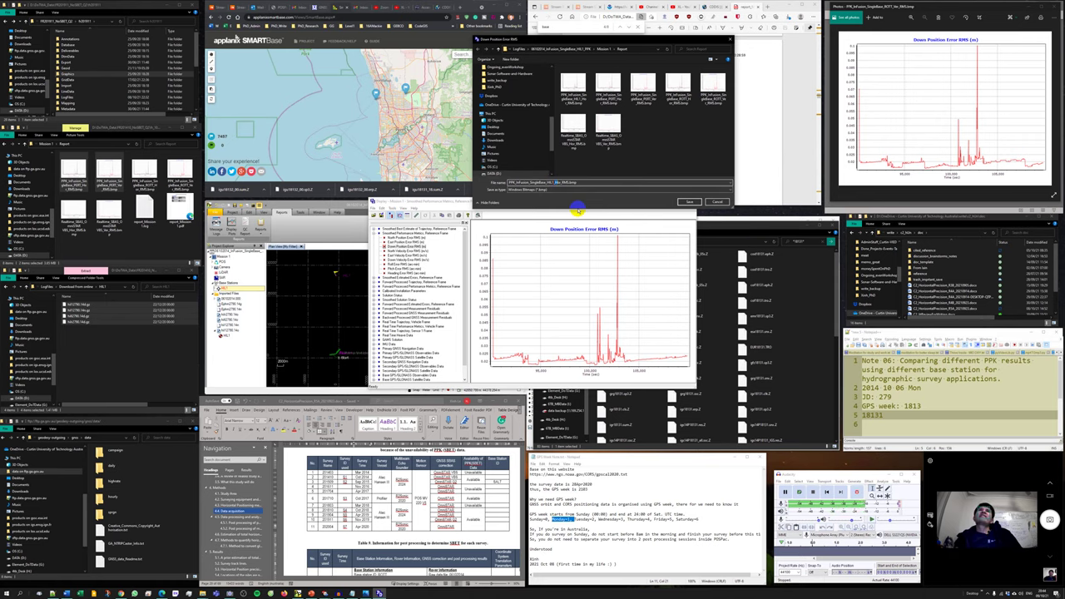
left_click(689, 202)
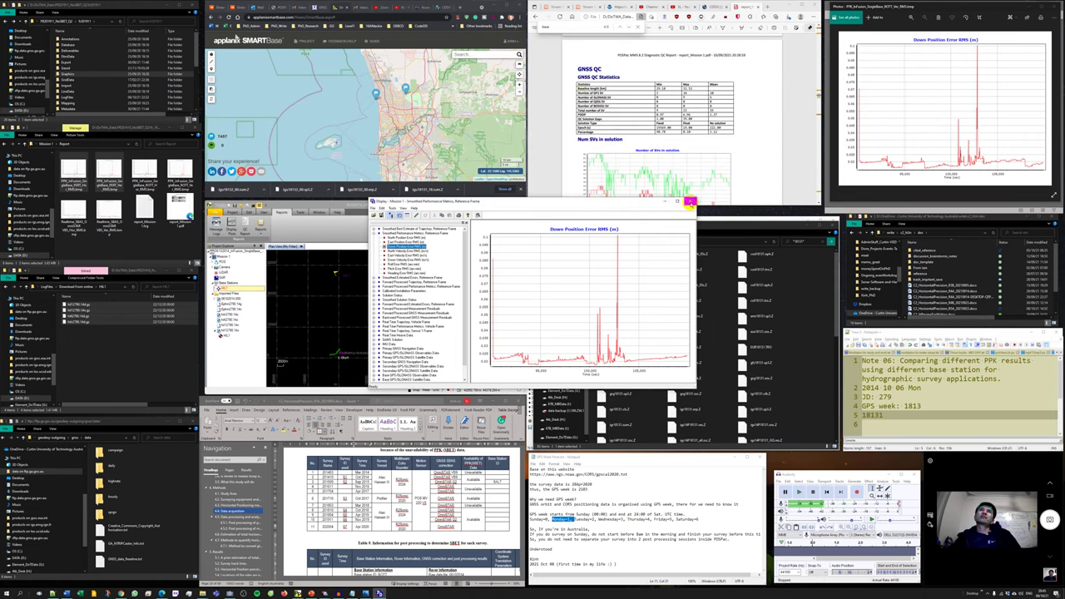
Step: Close the plot display and exit the HIL1 project in POSPac
left_click(690, 203)
left_click(240, 204)
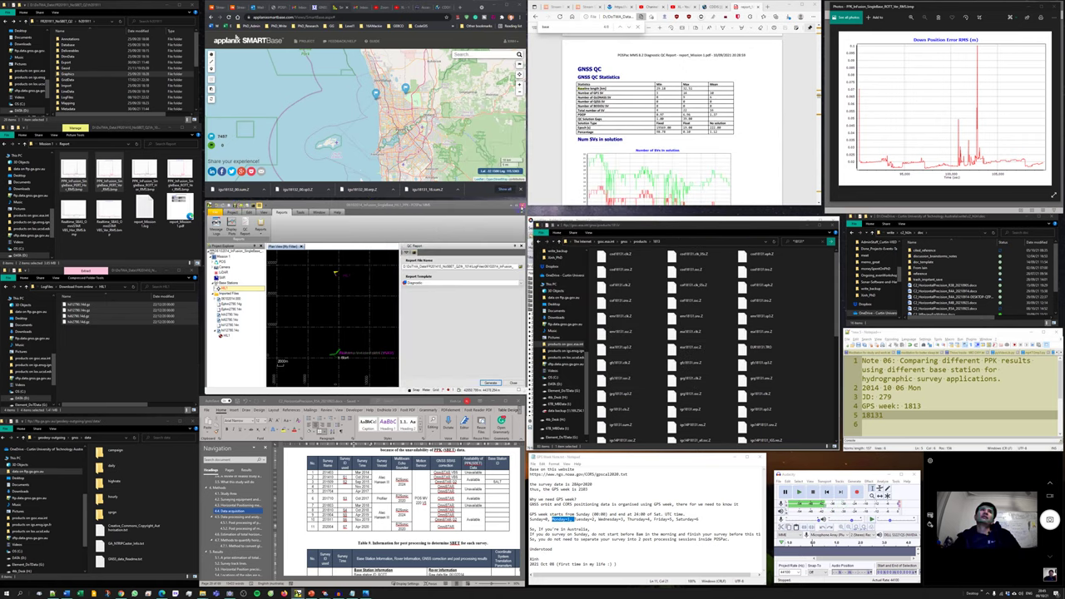
right_click(310, 263)
left_click(334, 282)
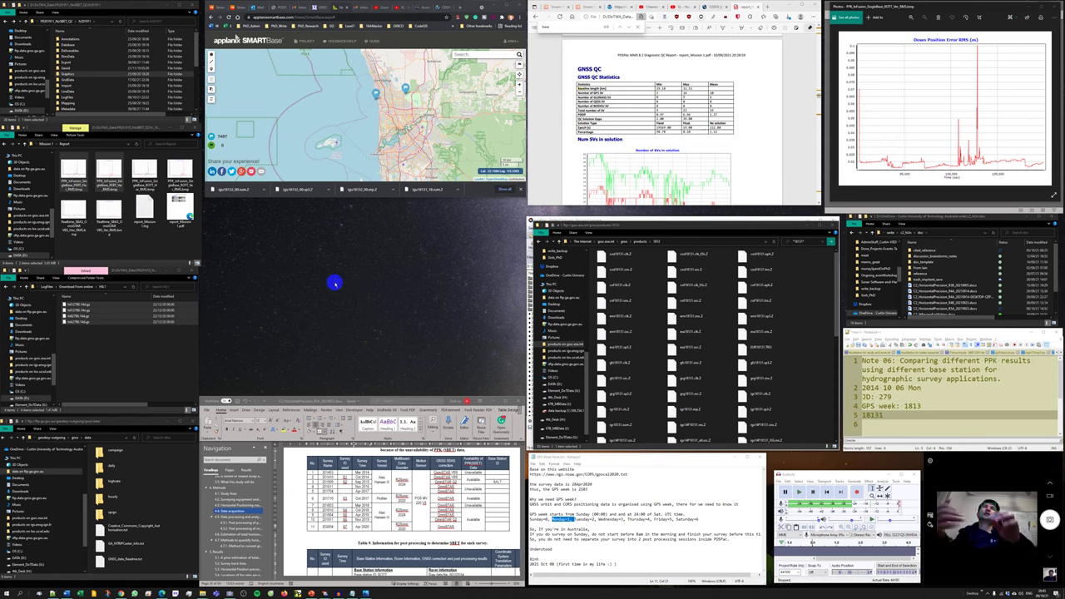